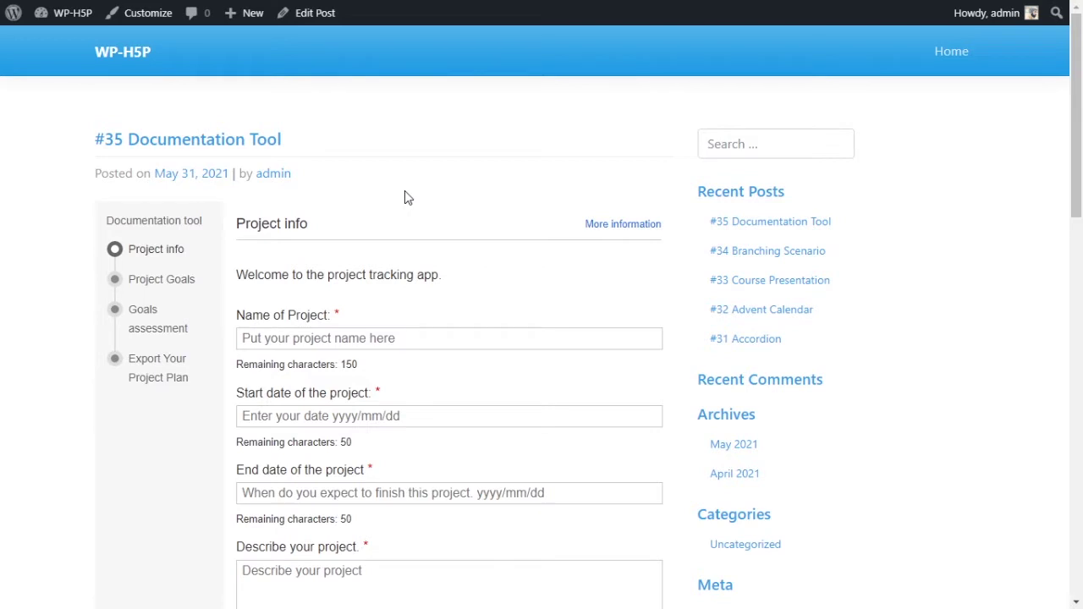
scroll(483, 247, down, 2)
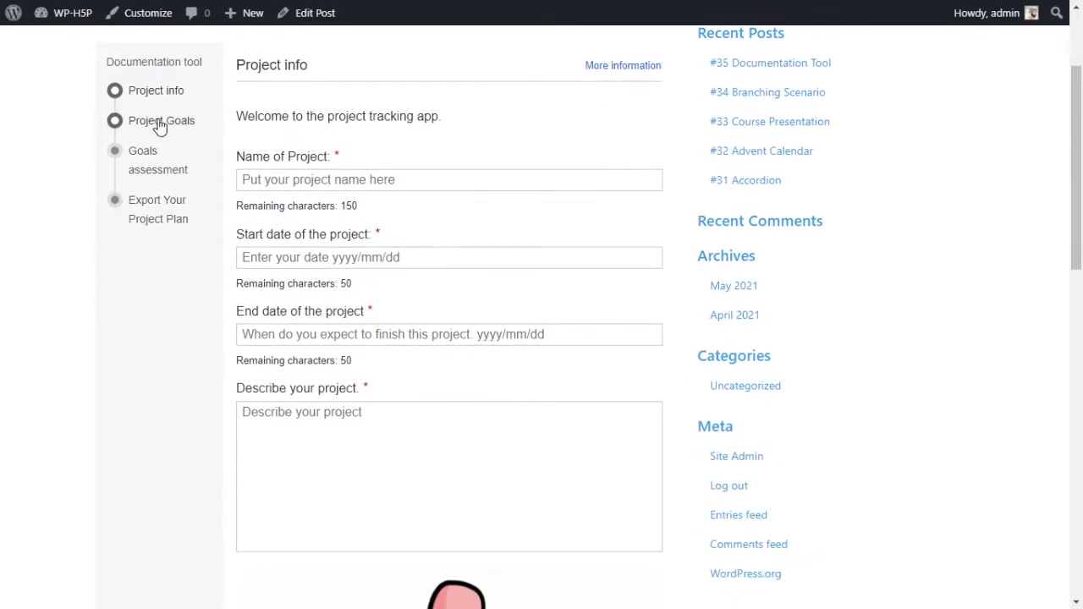
scroll(279, 133, up, 1)
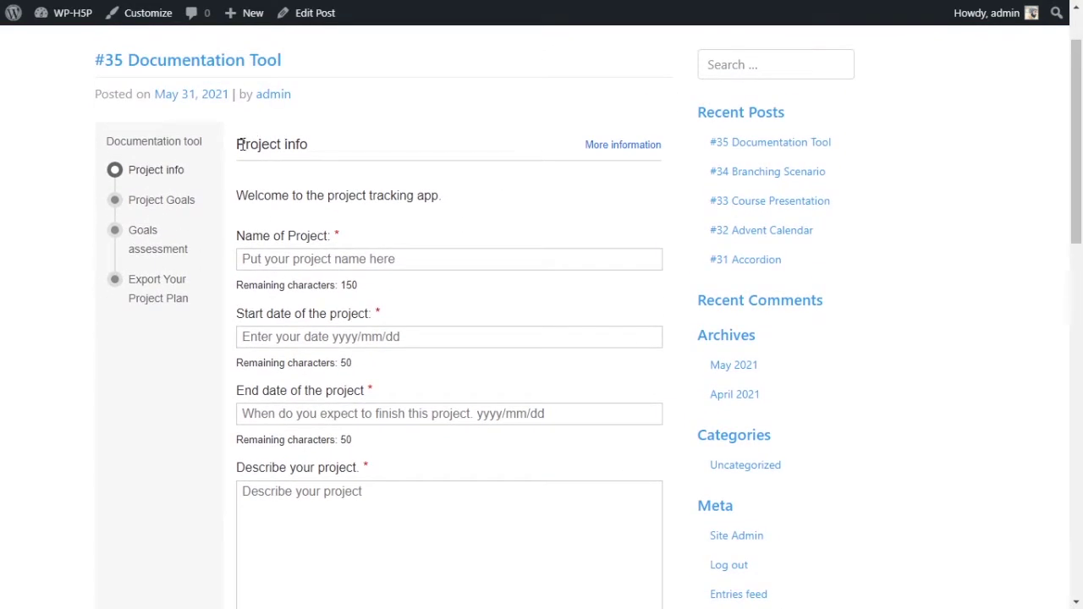
drag(243, 145, 287, 145)
click(290, 146)
scroll(547, 249, down, 1)
scroll(571, 249, up, 1)
Step: Enter "Project x" as the name of the project on the Project info page
click(508, 261)
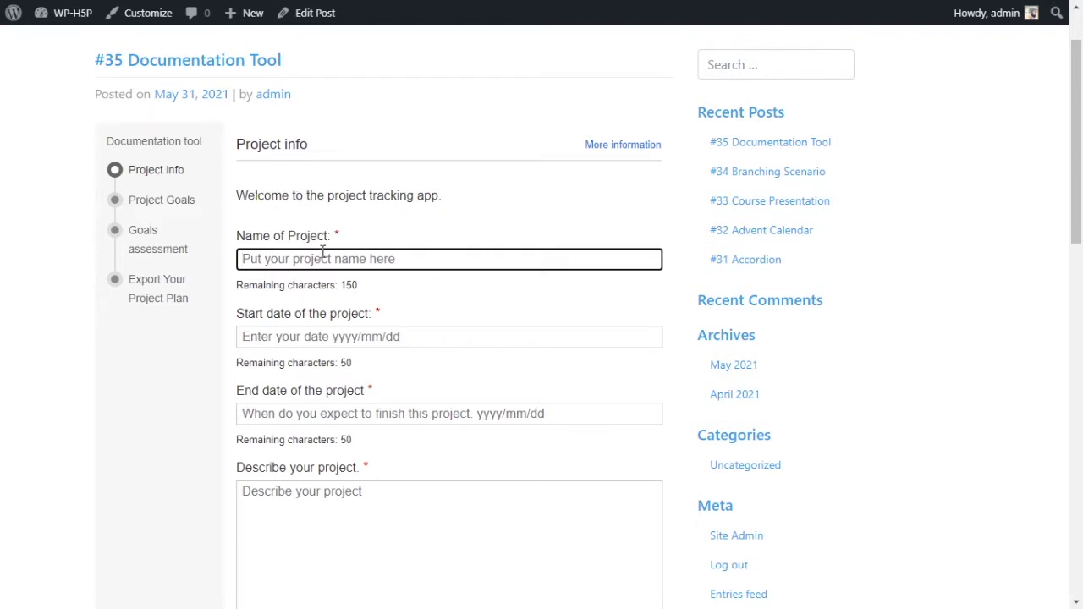
text(roject x)
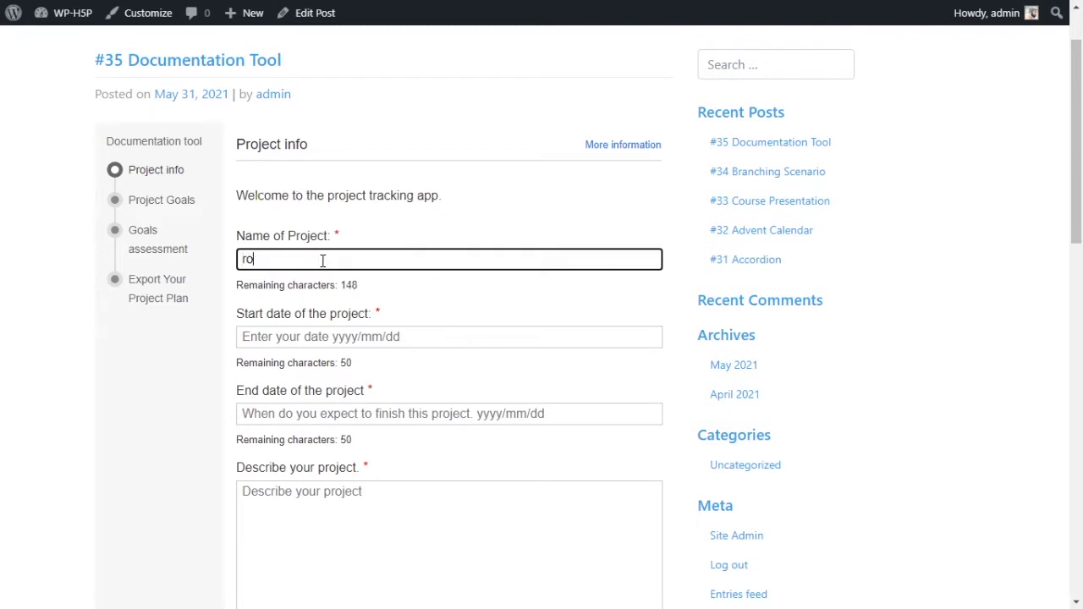
click(242, 259)
text(P)
Step: Set the start date of the project to 2021/01/01
click(371, 336)
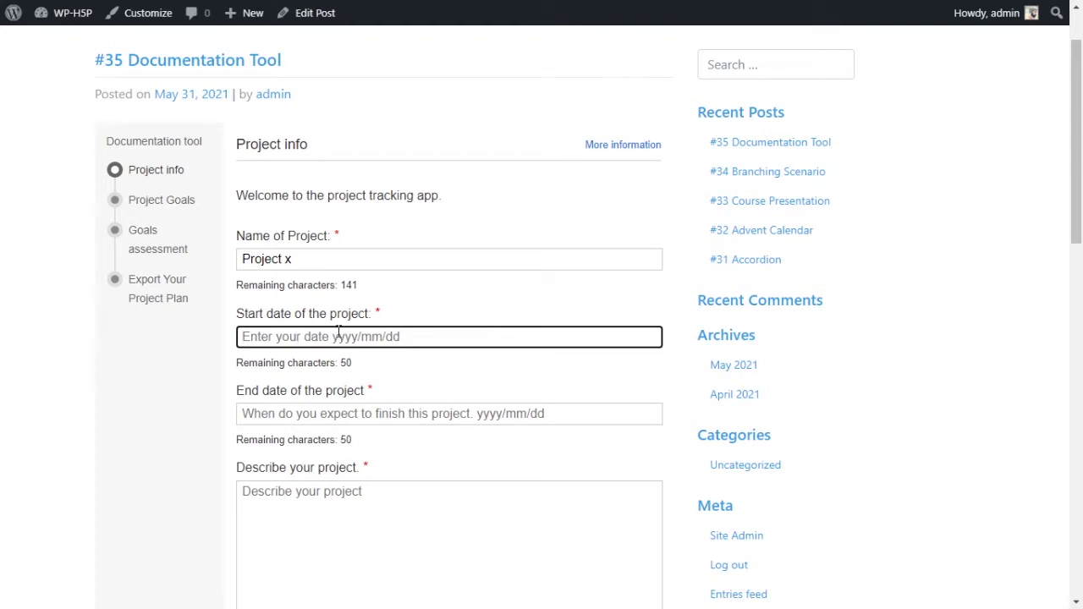
text(202)
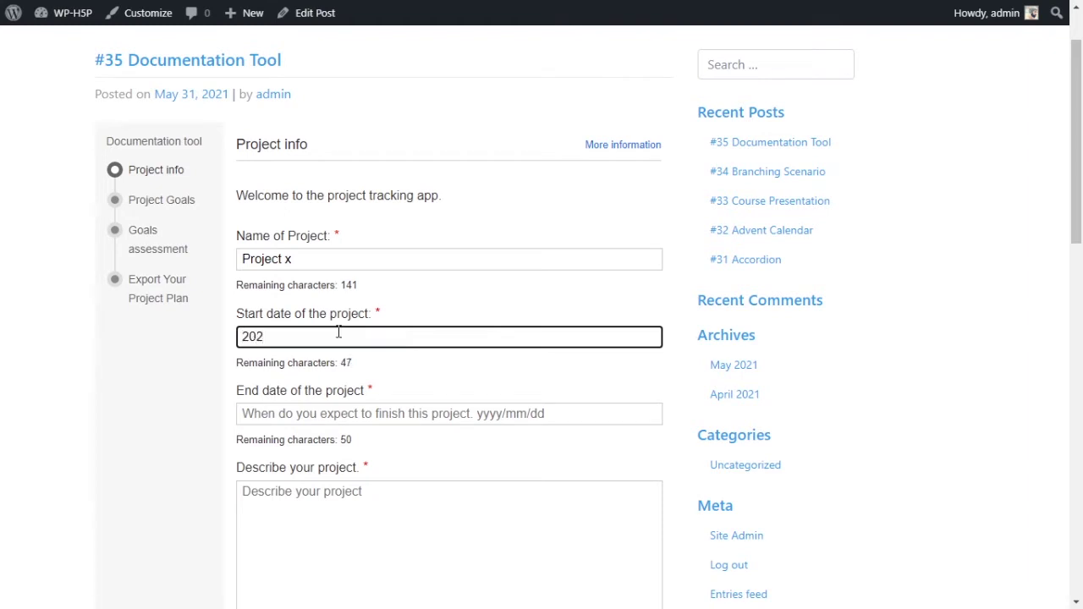
text(1/01/01)
Step: Copy the start date into the project's end date and change it to 2025/01/01
drag(339, 333, 214, 339)
key(ctrl+c)
click(412, 413)
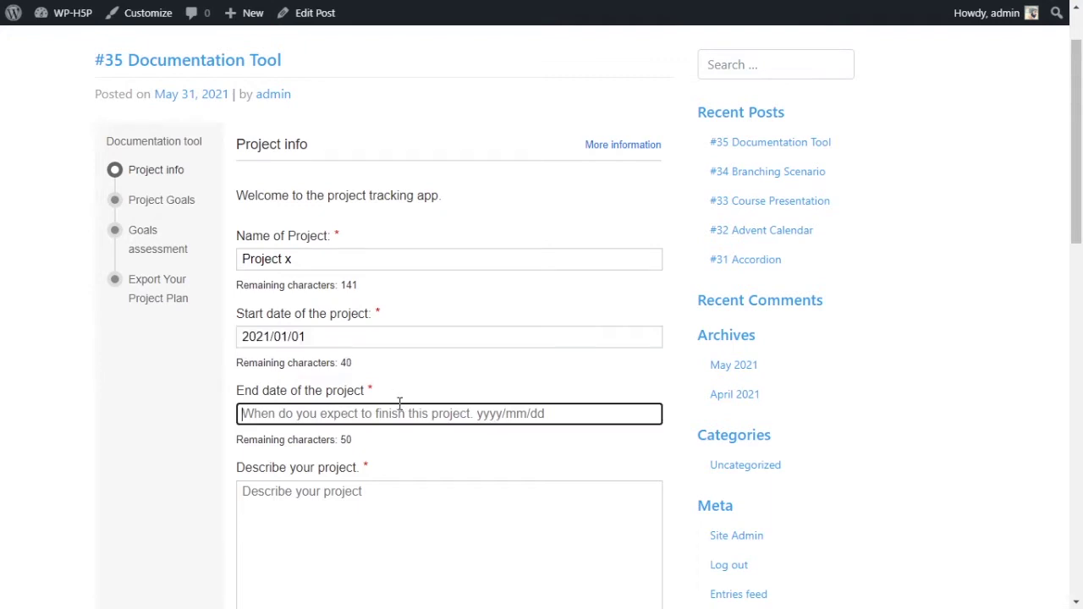
key(ctrl+v)
drag(262, 413, 271, 414)
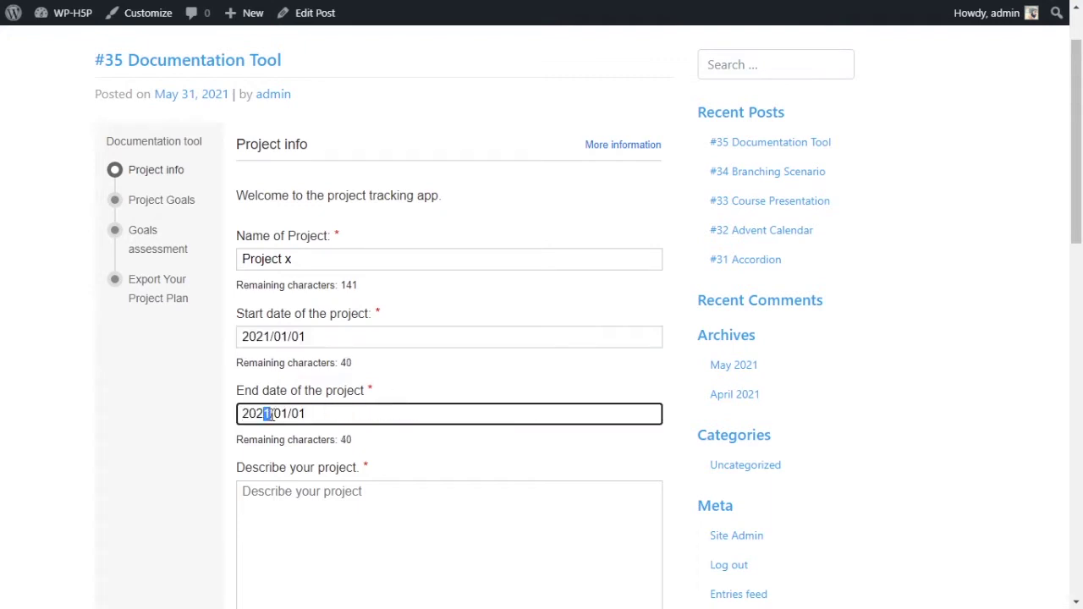
text(5)
click(463, 454)
mouse_move(325, 231)
mouse_down()
mouse_move(350, 237)
mouse_move(323, 235)
mouse_up()
click(341, 238)
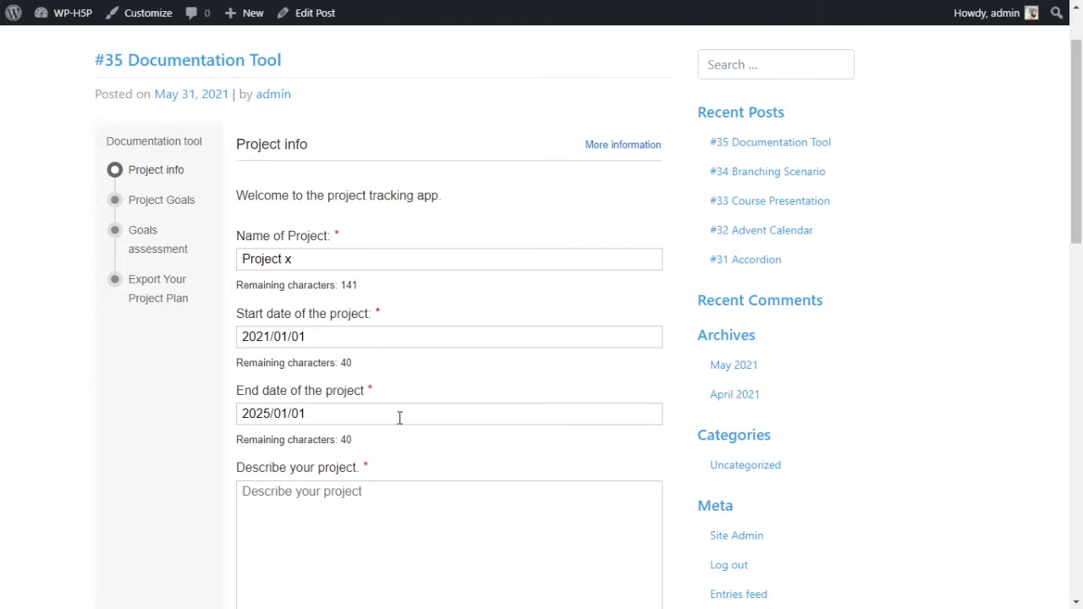
Step: Enter "This is a project" as the project description
scroll(407, 411, down, 2)
click(423, 380)
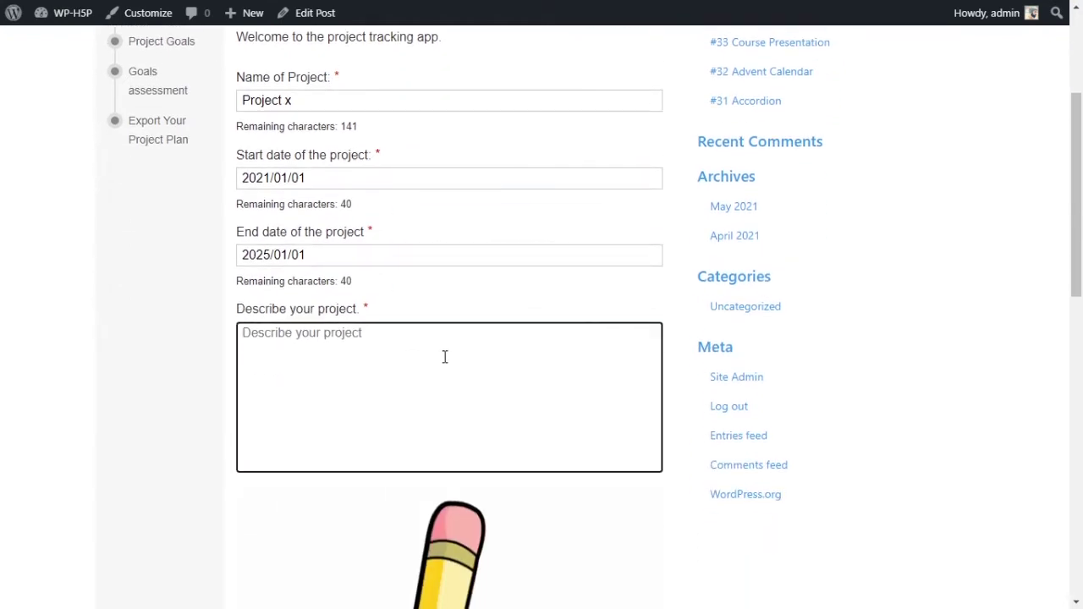
scroll(381, 322, up, 2)
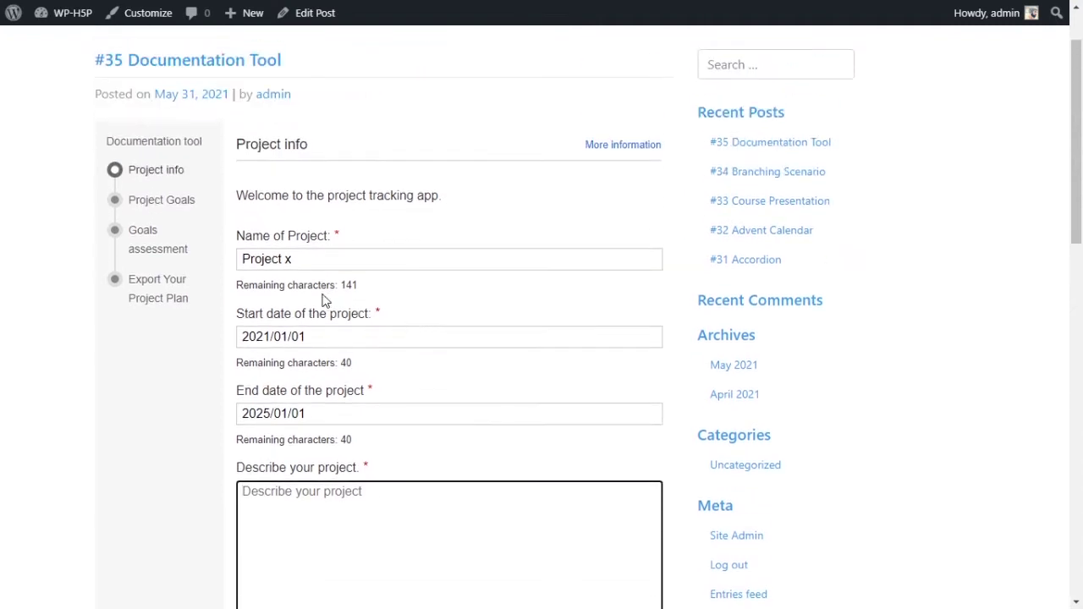
drag(237, 292, 358, 284)
scroll(352, 330, down, 2)
click(321, 364)
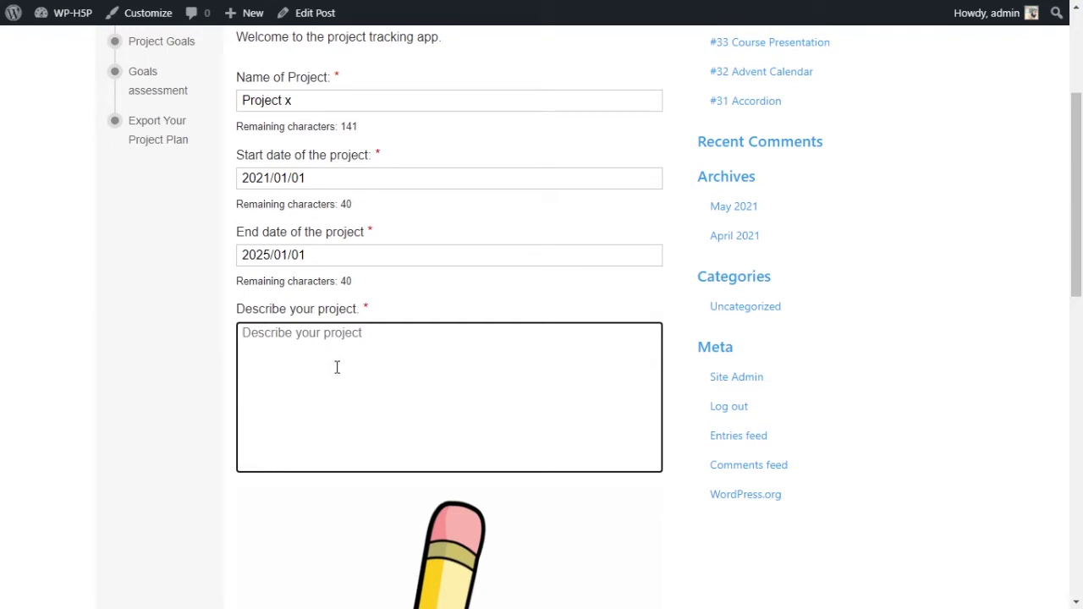
text(This is a pro)
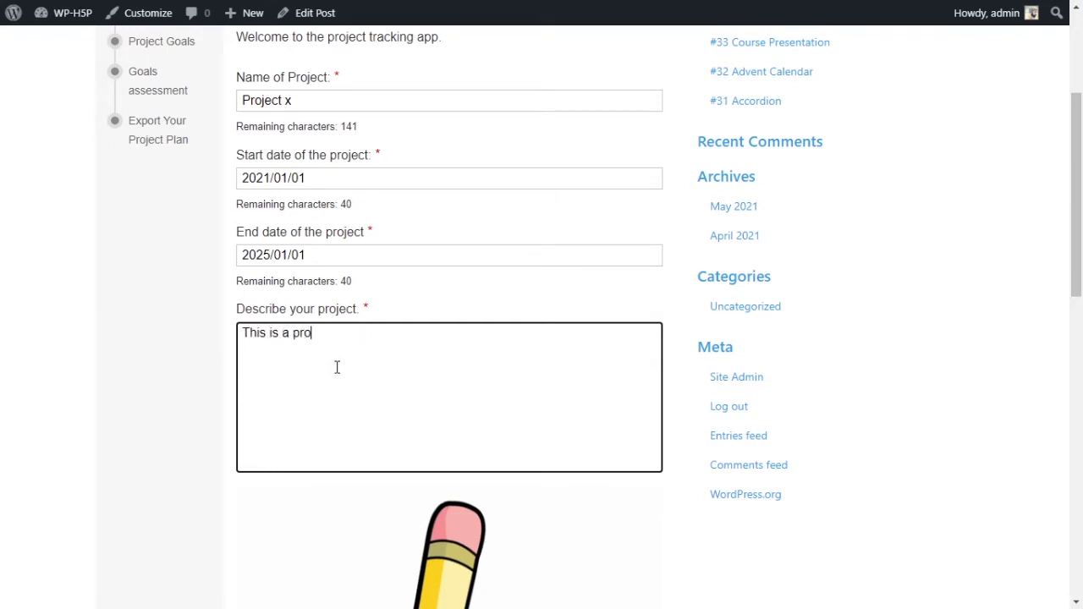
text(ject)
Step: Advance from the completed Project info page to the Project Goals page
scroll(299, 416, up, 2)
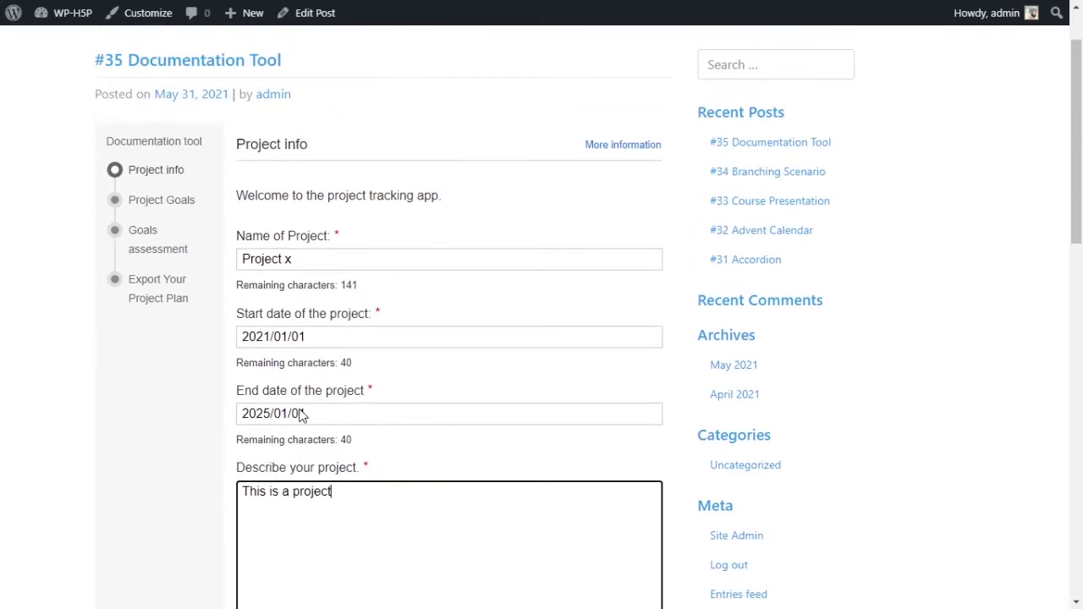
scroll(504, 356, down, 2)
scroll(504, 356, down, 6)
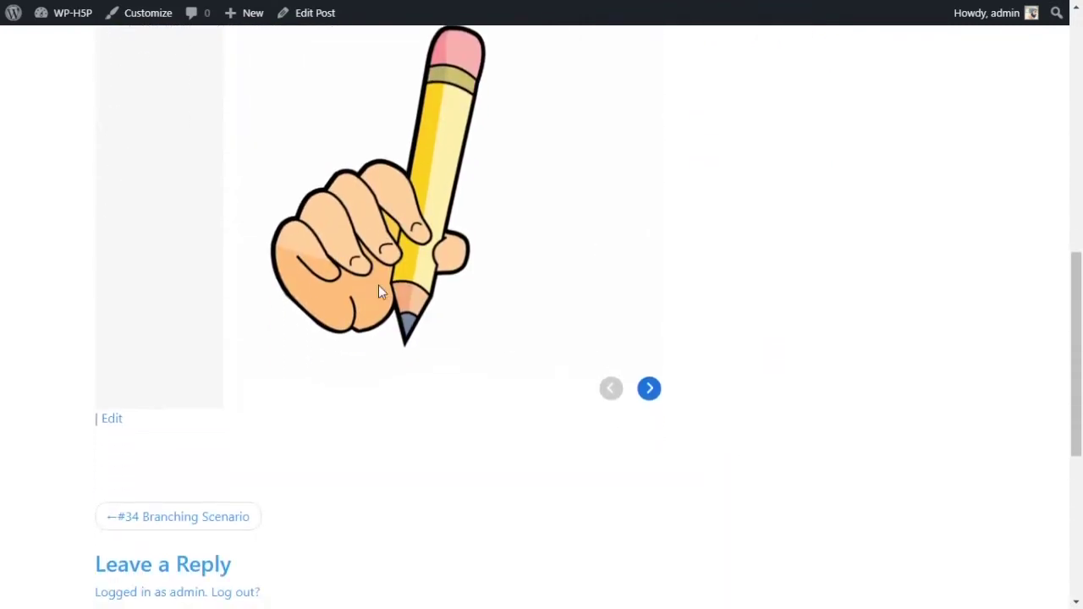
scroll(669, 425, up, 2)
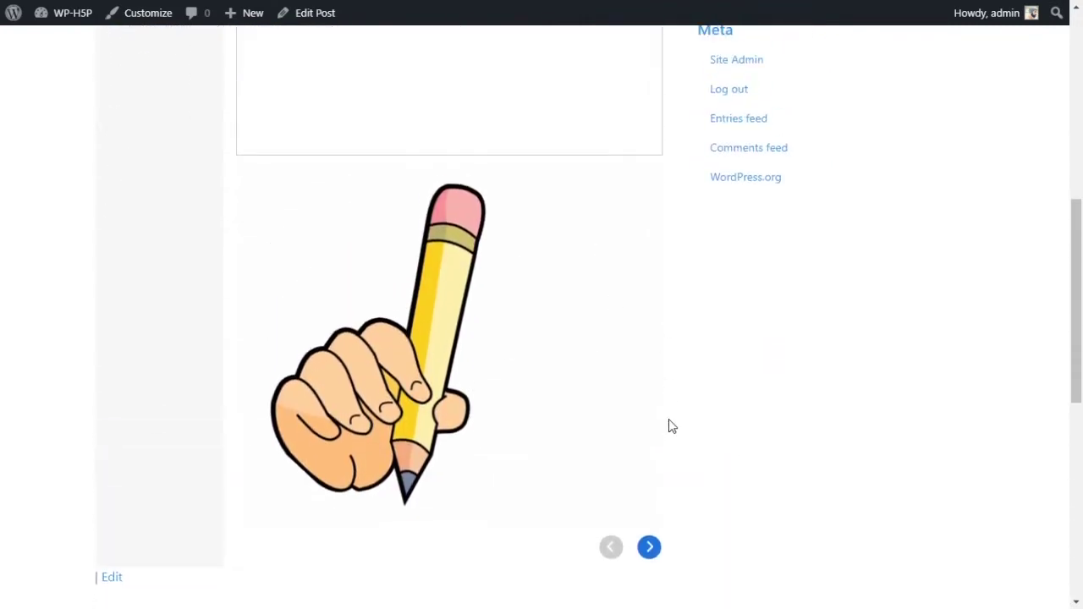
click(649, 548)
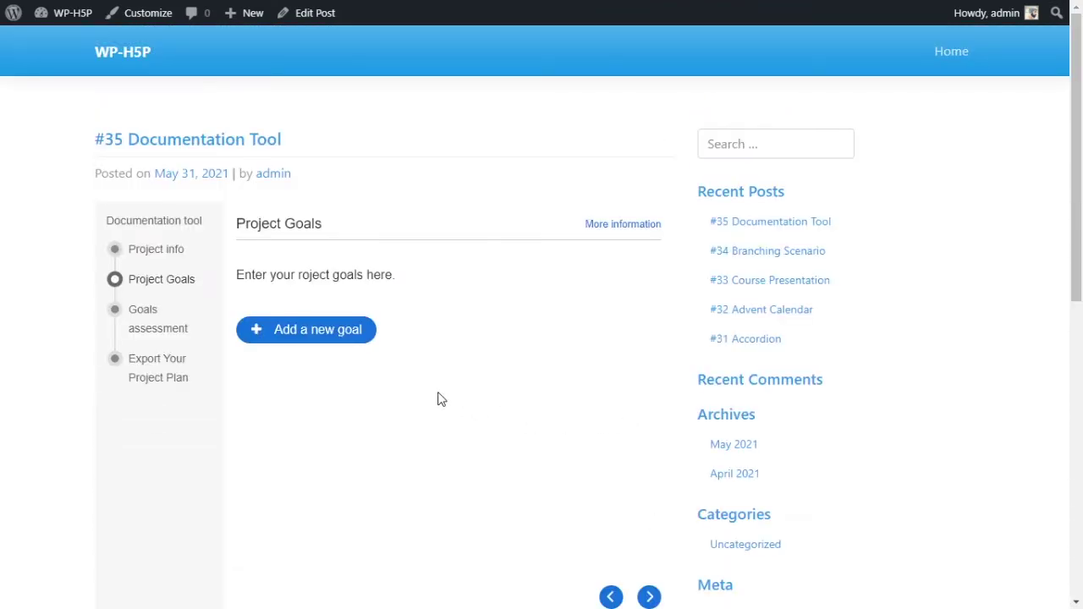
Step: Add four empty goals on the Project Goals page
drag(255, 274, 369, 281)
click(369, 283)
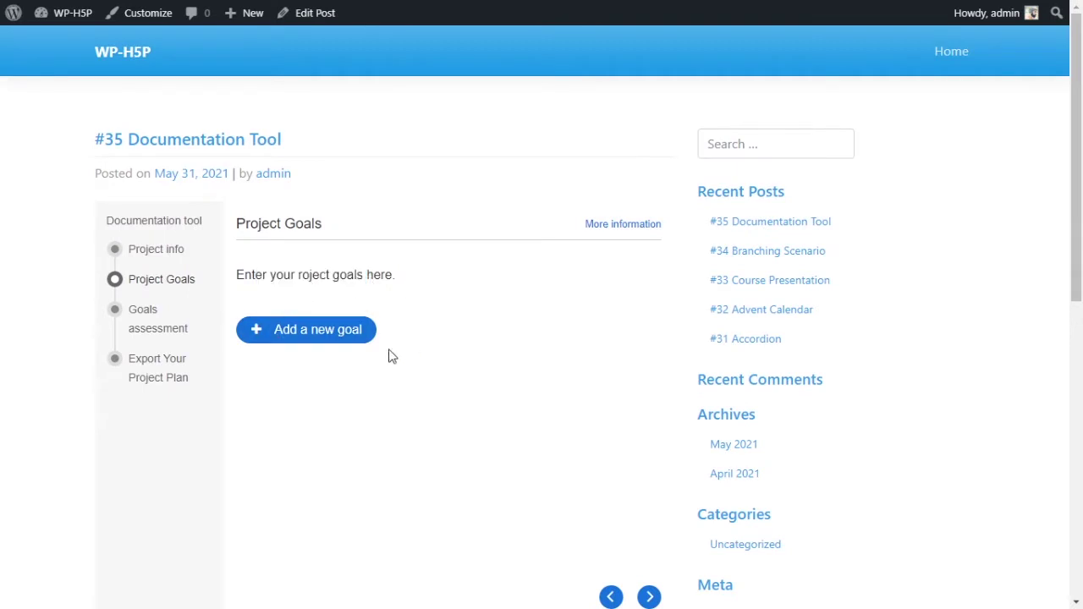
click(347, 332)
click(338, 427)
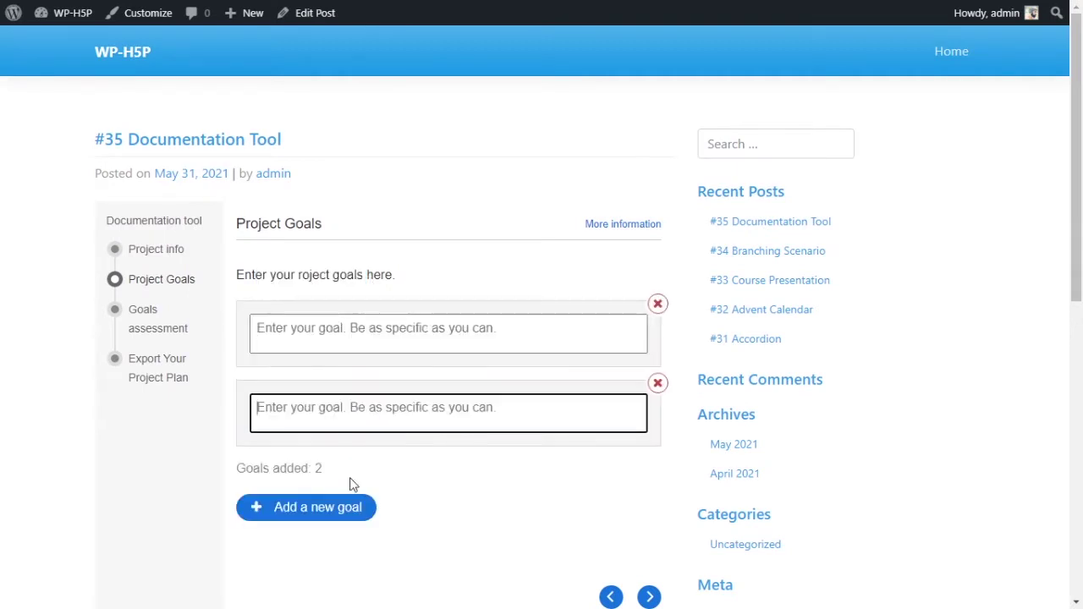
click(343, 506)
scroll(338, 474, down, 2)
click(326, 429)
Step: Enter "Goal 1: there is a goal somewhere" as the text of the first goal
click(384, 181)
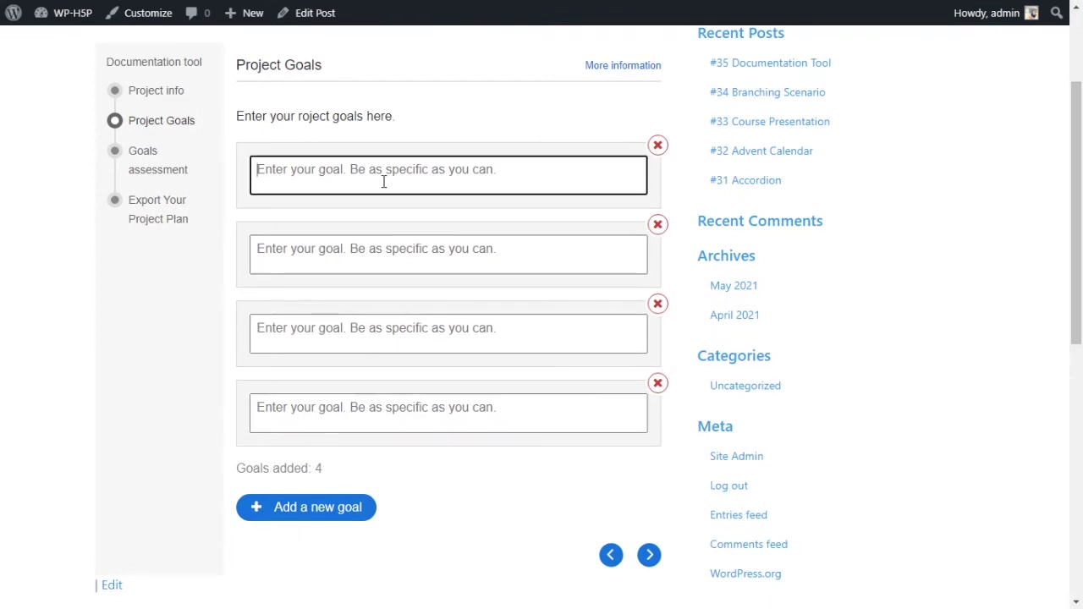
text(Goal 1 )
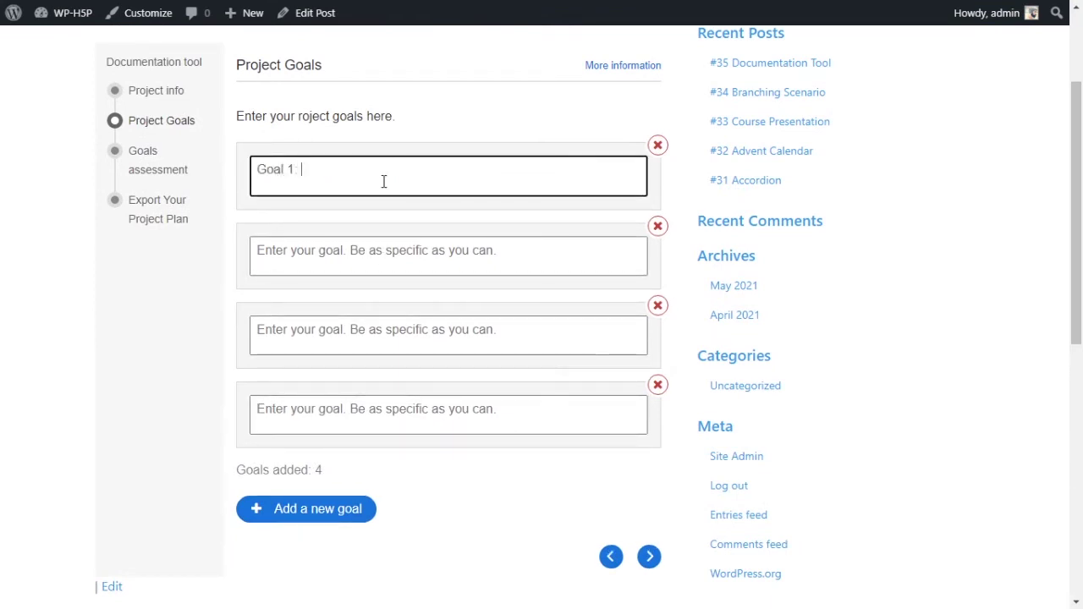
text( the)
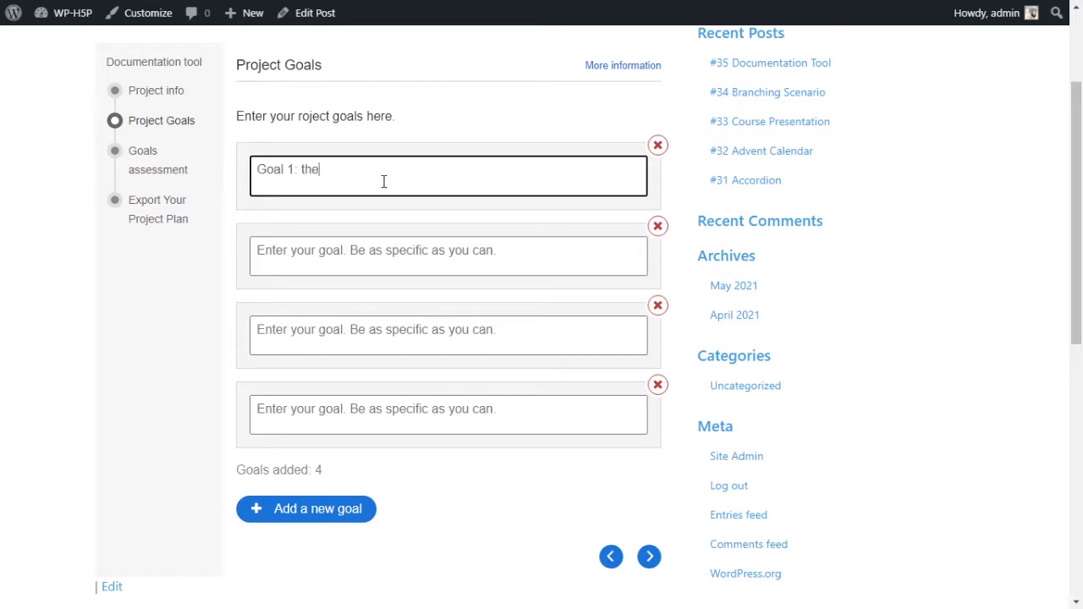
text(re is a goal some where)
click(414, 168)
key(BackSpace)
Step: Copy the first goal's text into the second, third and fourth goals
double_click(494, 171)
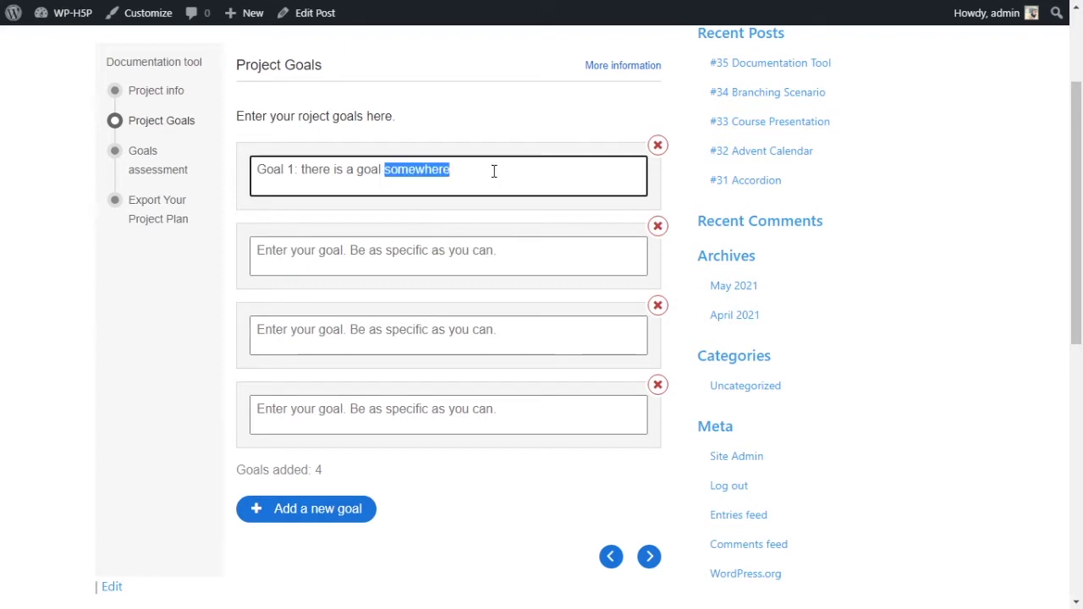
key(ctrl+a)
key(ctrl+c)
click(415, 249)
key(ctrl+v)
click(394, 322)
key(ctrl+v)
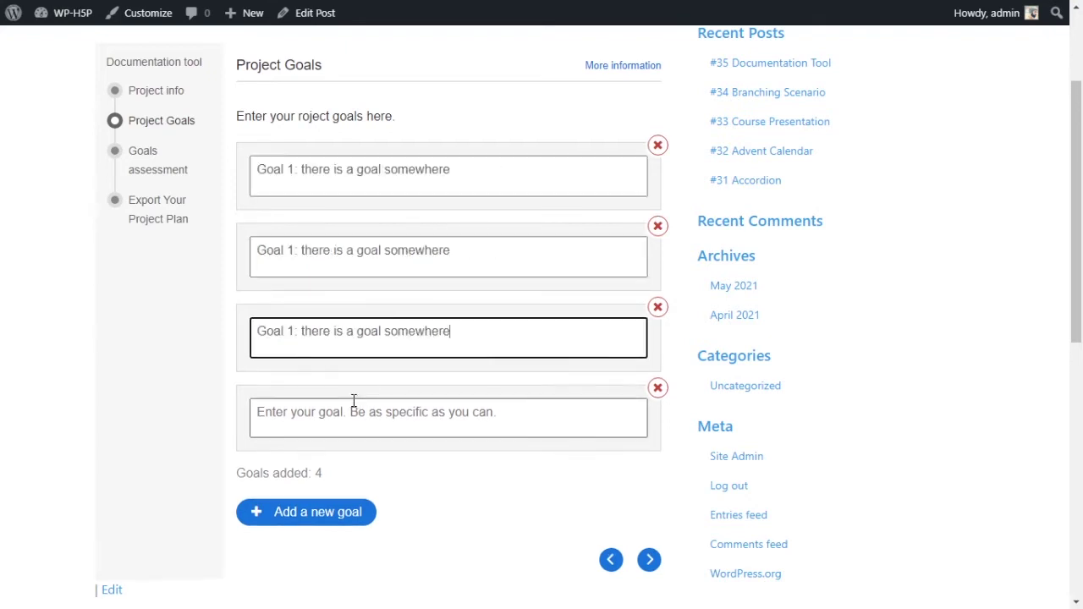
click(353, 412)
key(ctrl+v)
Step: Renumber the second, third and fourth goal texts as Goal 2, Goal 3 and Goal 4
click(293, 246)
key(BackSpace)
text(2)
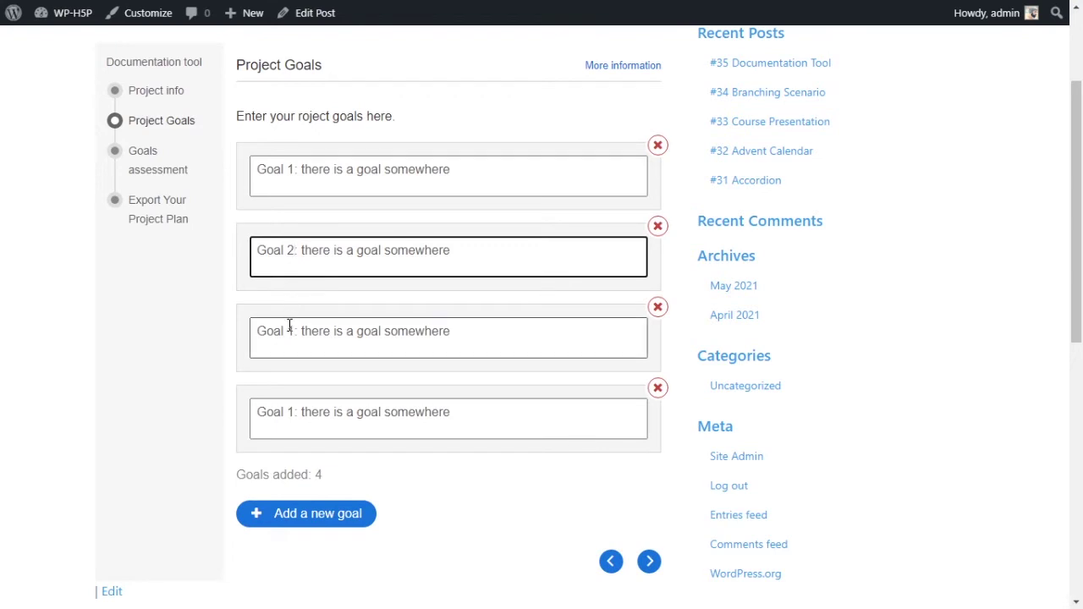
double_click(291, 331)
text(3)
click(294, 412)
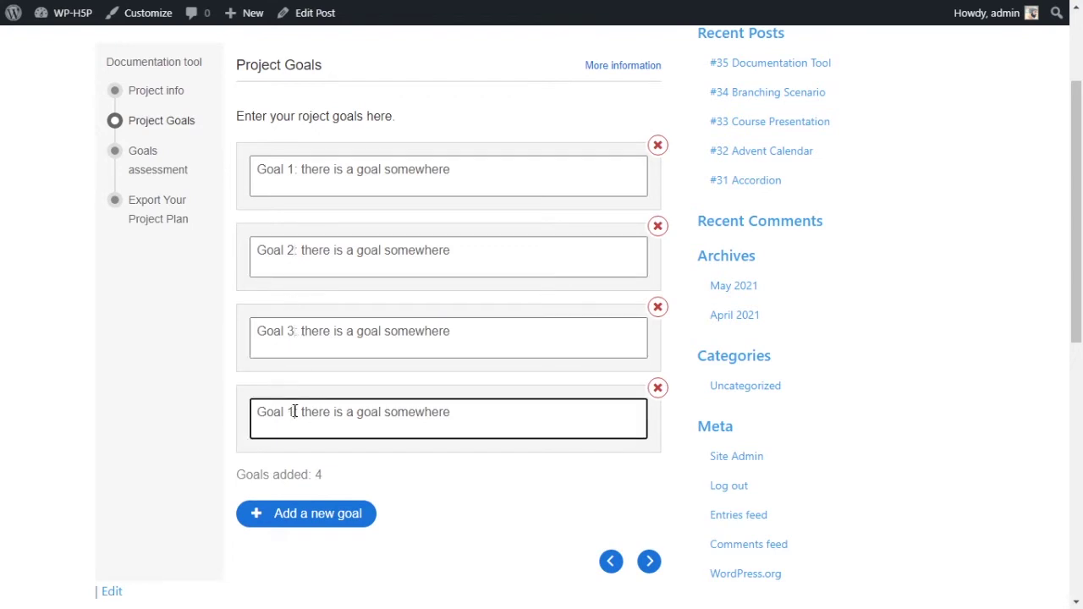
double_click(290, 412)
text(4)
click(442, 477)
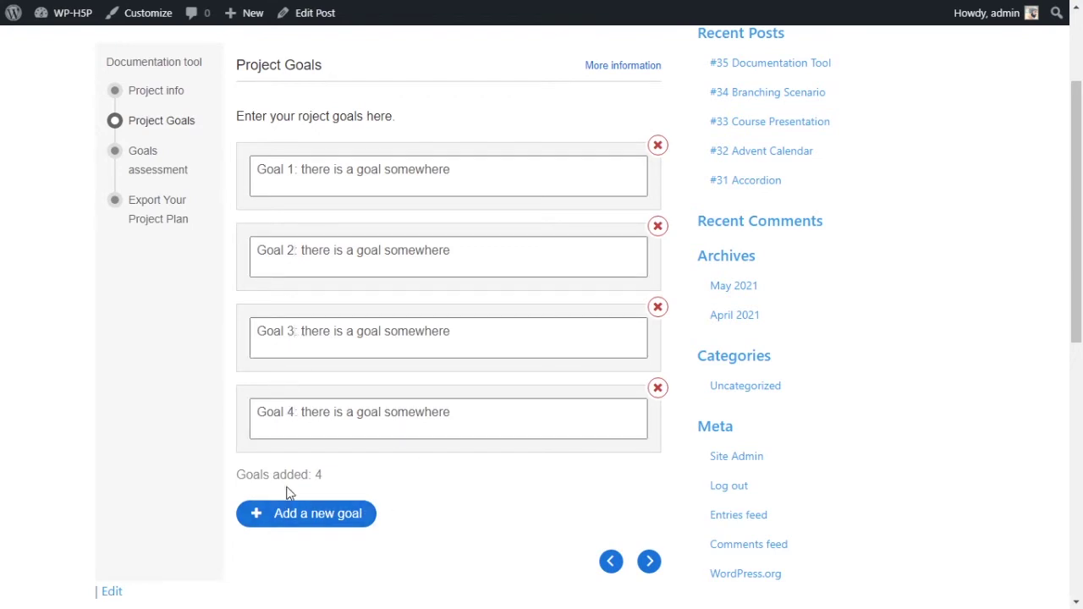
click(666, 403)
click(395, 202)
Step: Advance to the Goals assessment page and review its question and possible ratings
click(650, 563)
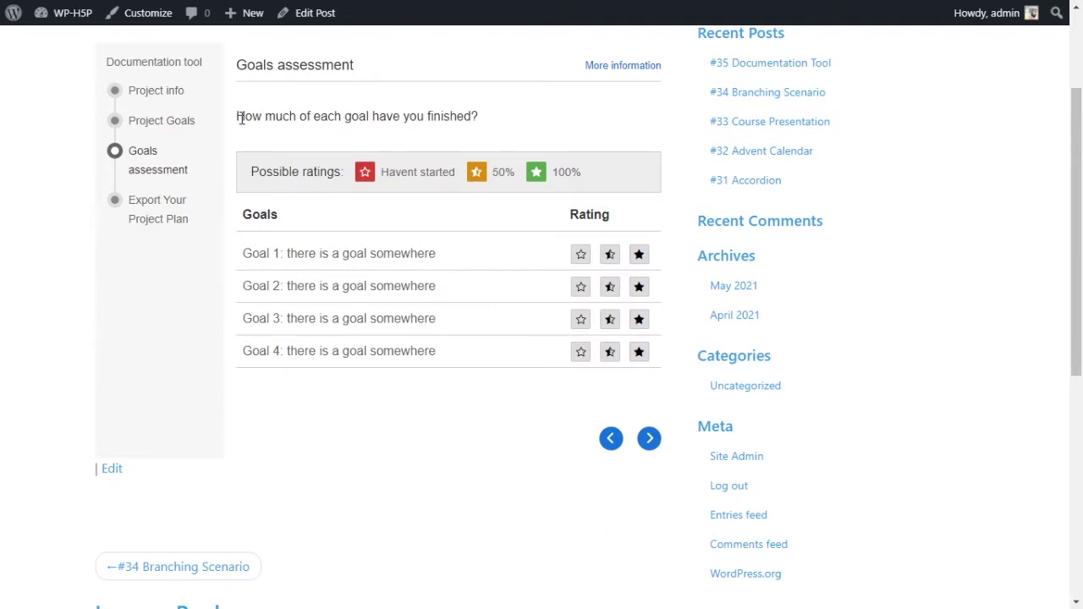
drag(237, 116, 399, 117)
drag(372, 174, 568, 176)
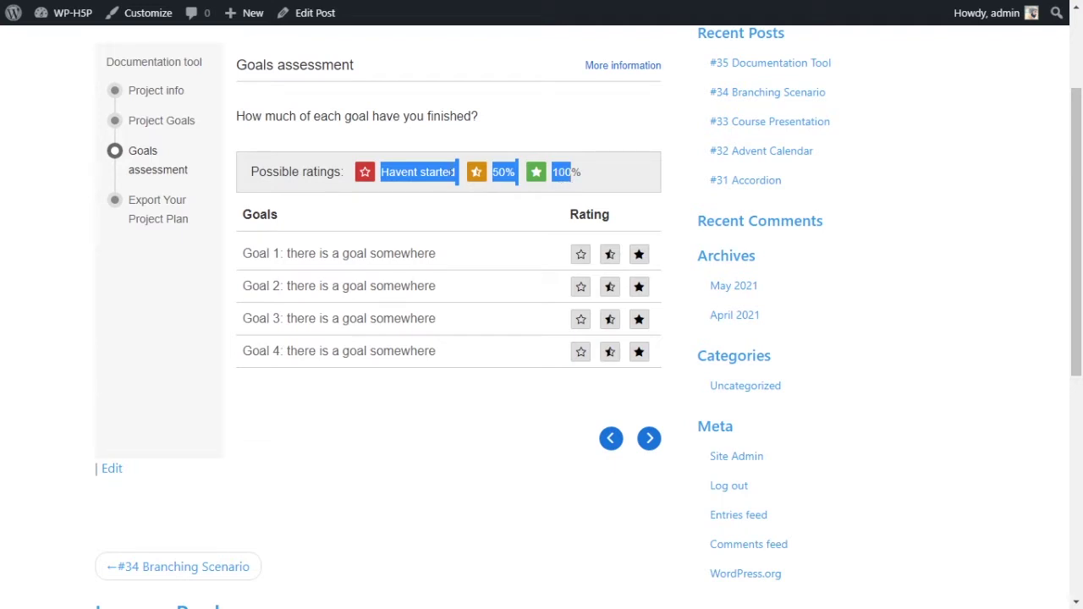
click(382, 167)
mouse_move(385, 170)
mouse_down()
mouse_move(459, 171)
mouse_move(383, 169)
mouse_up()
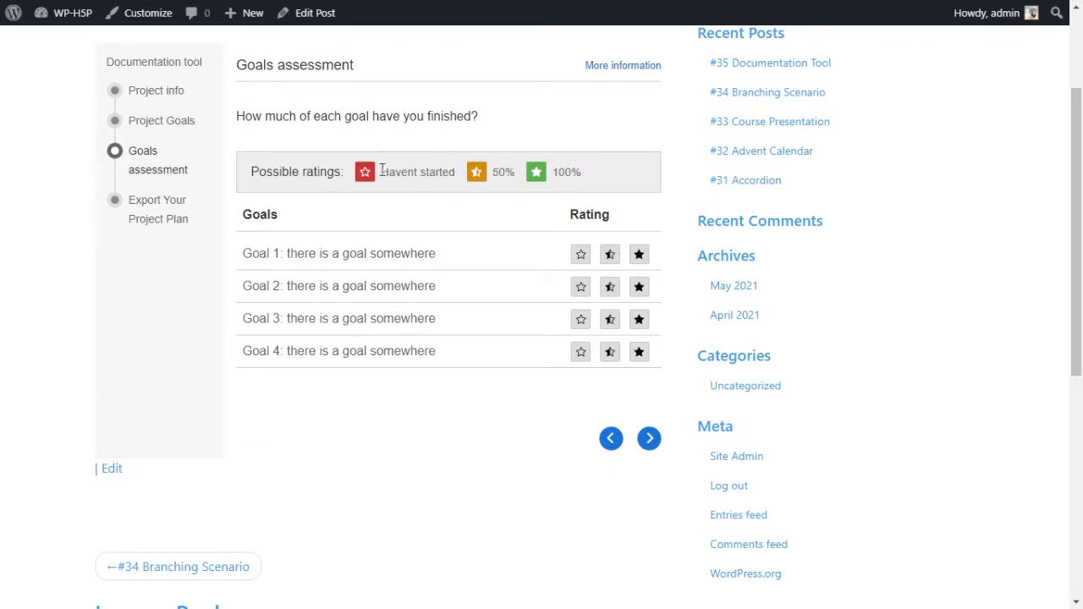
double_click(398, 172)
double_click(503, 172)
double_click(565, 172)
click(595, 170)
Step: Rate Goals 1 and 2 as Havent started, Goal 3 as 50% and Goal 4 as 100%
click(581, 254)
click(582, 287)
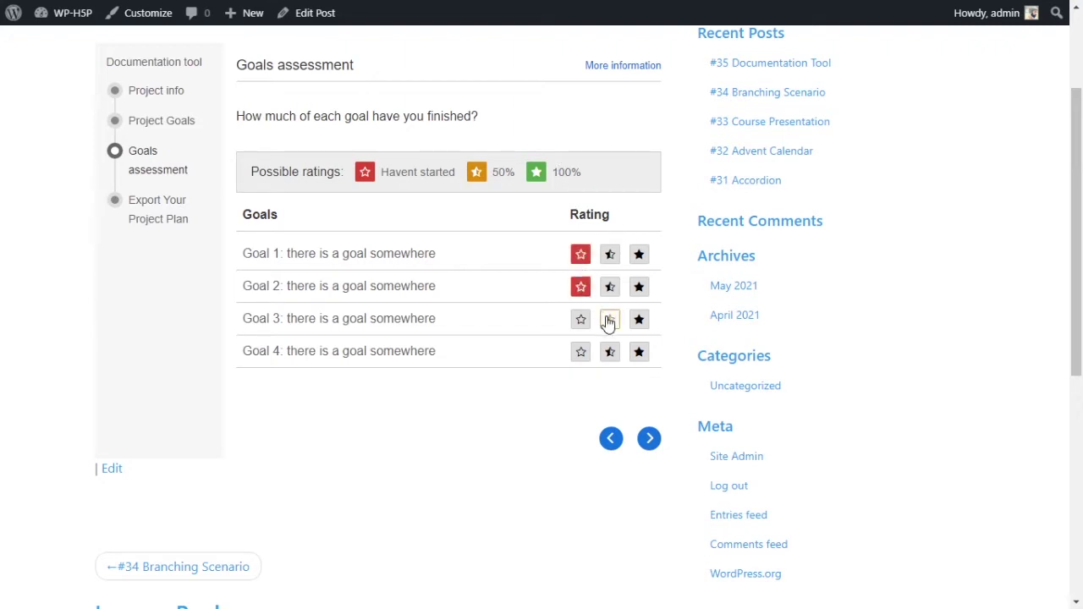
click(610, 320)
click(641, 357)
Step: Advance to the Export Your Project Plan page and create the document from the entered project data
click(651, 441)
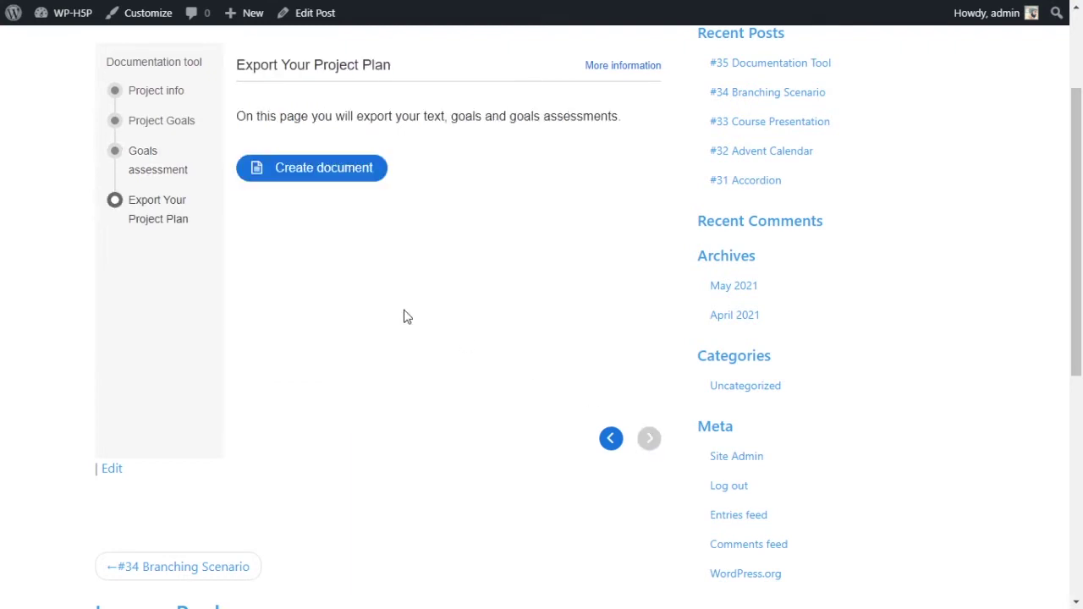
scroll(404, 316, up, 3)
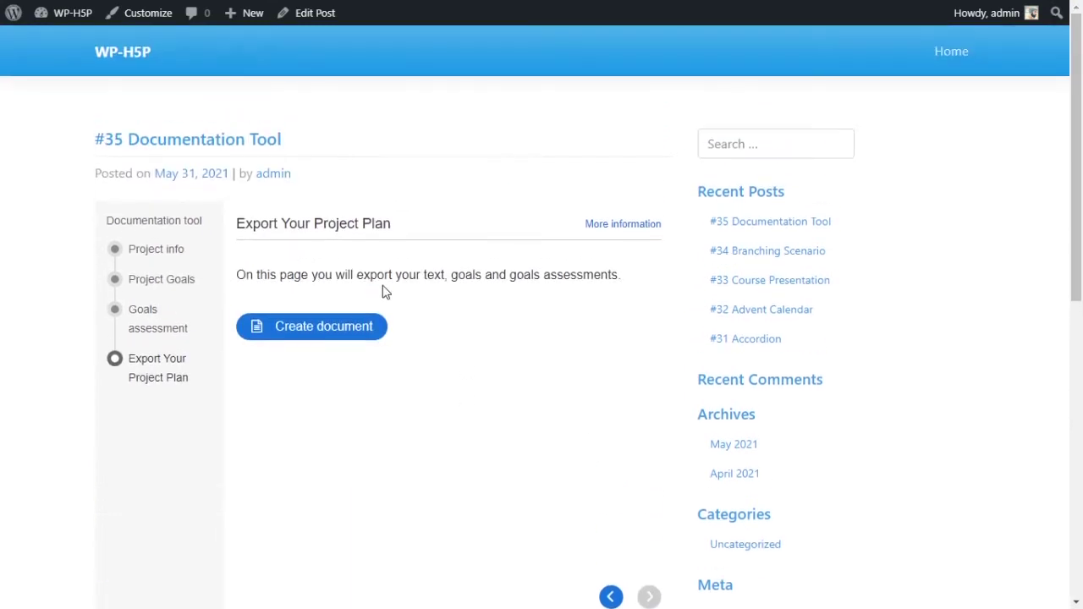
click(297, 339)
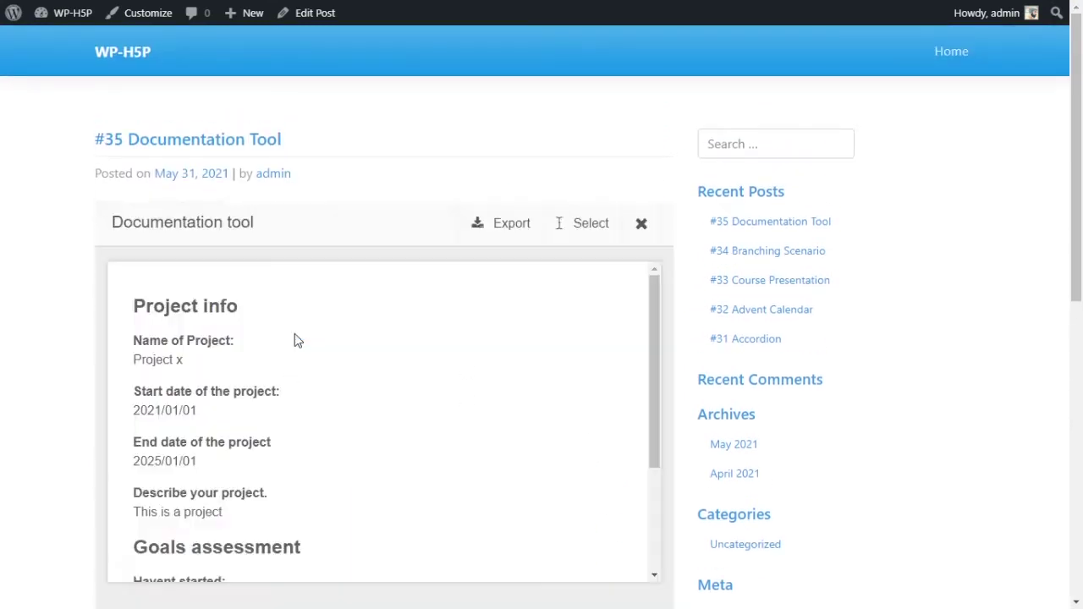
scroll(698, 250, down, 2)
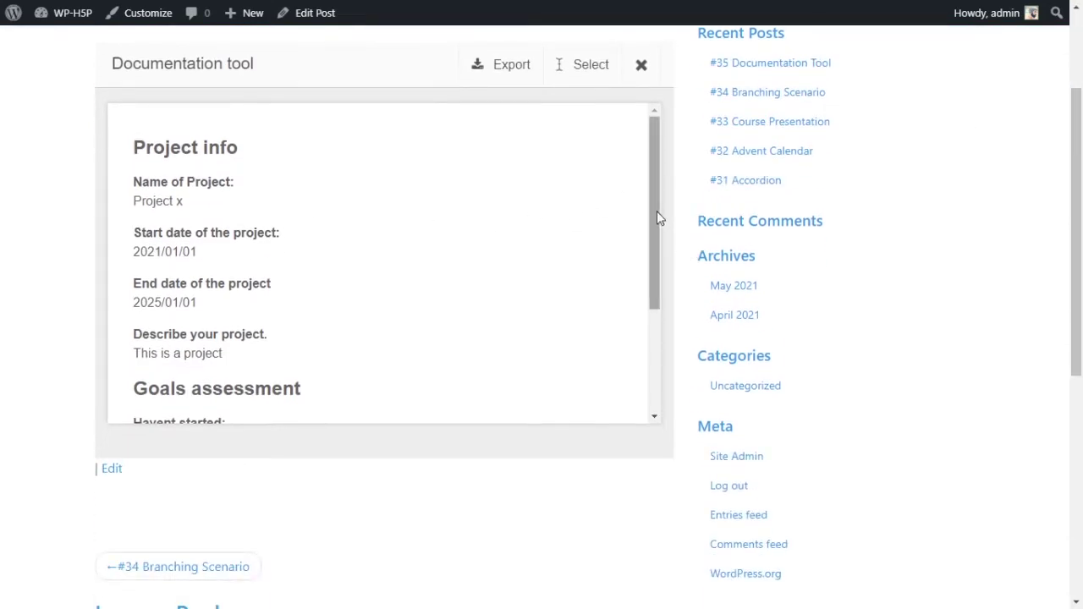
Step: Examine the generated document's project info and its goals grouped by rating under Goals assessment
mouse_move(657, 211)
mouse_down()
mouse_move(656, 329)
mouse_move(653, 208)
mouse_up()
drag(159, 158, 281, 366)
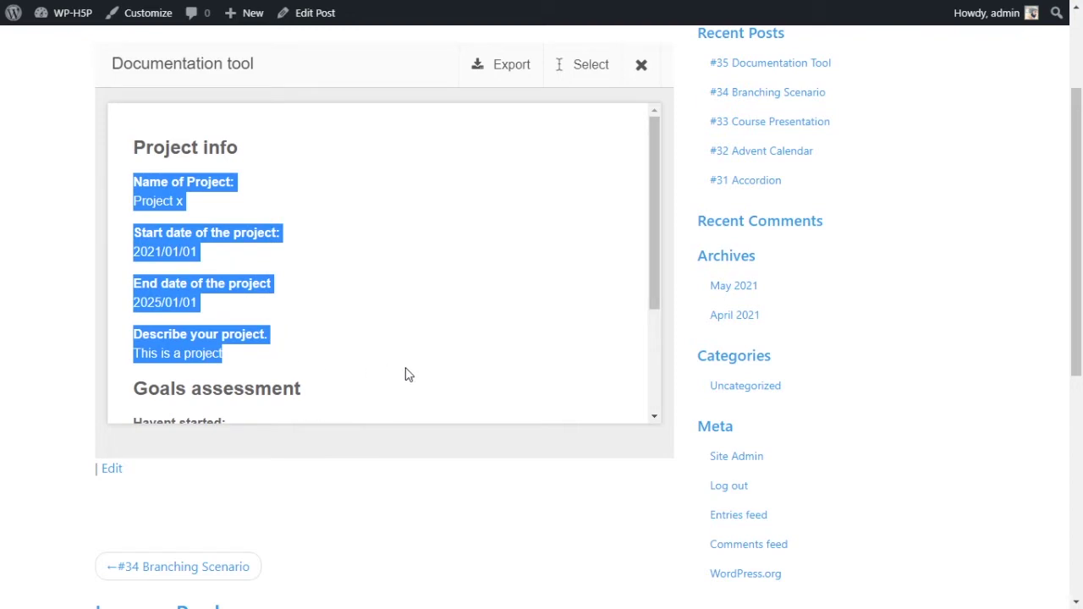
scroll(404, 372, down, 2)
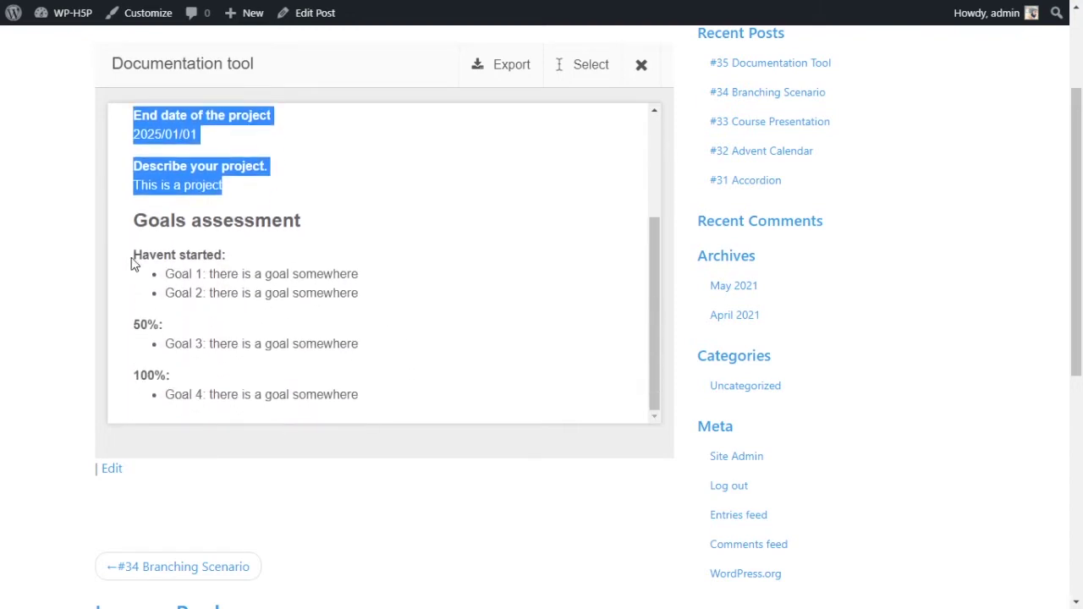
drag(133, 258, 385, 398)
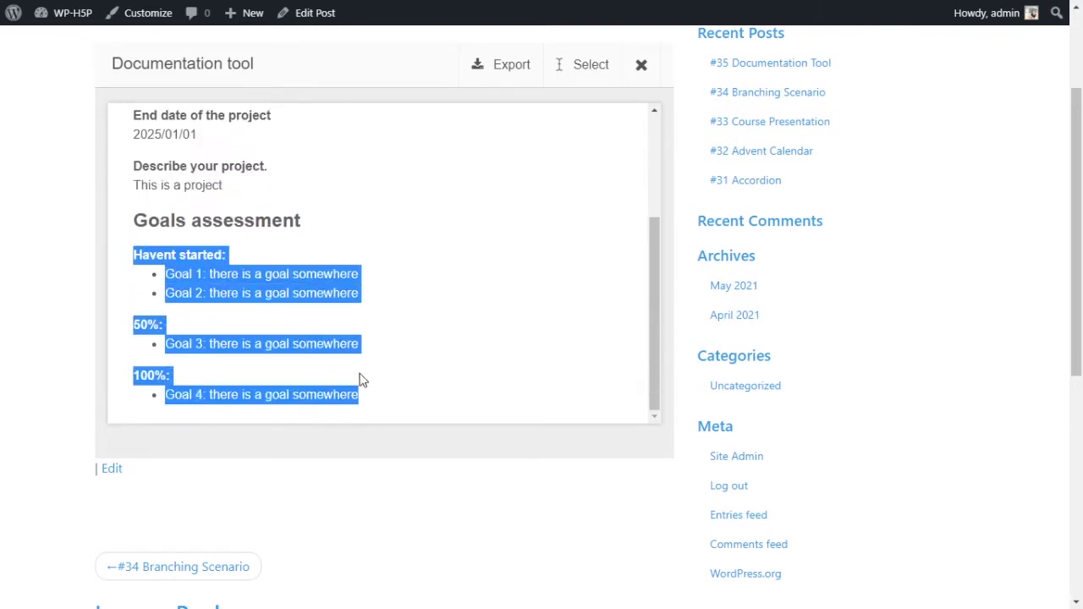
click(360, 380)
drag(133, 248, 279, 271)
click(155, 283)
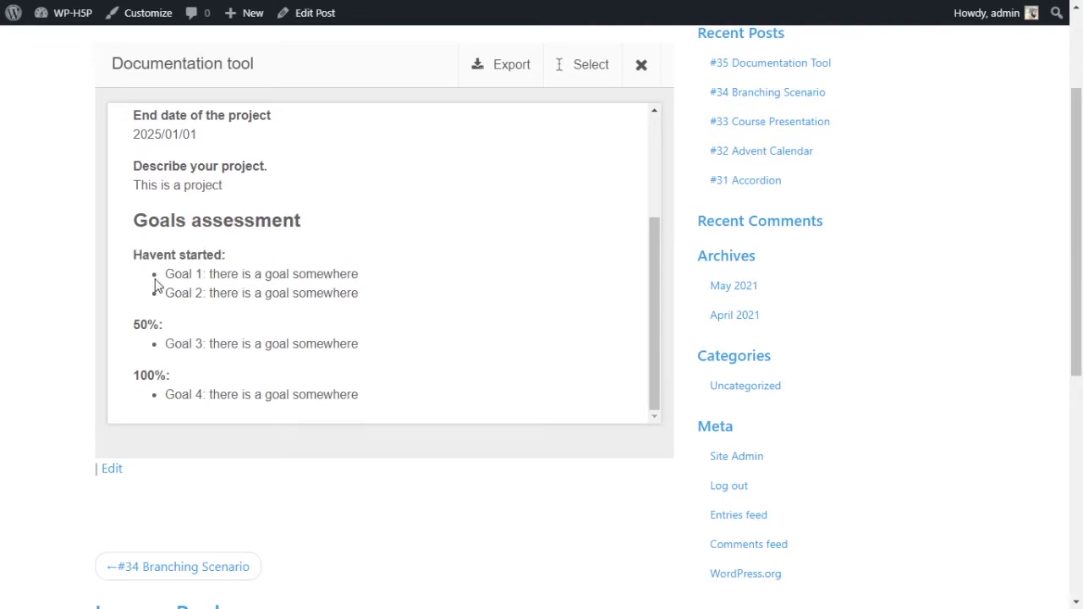
drag(155, 283, 375, 291)
drag(193, 334, 427, 354)
click(196, 362)
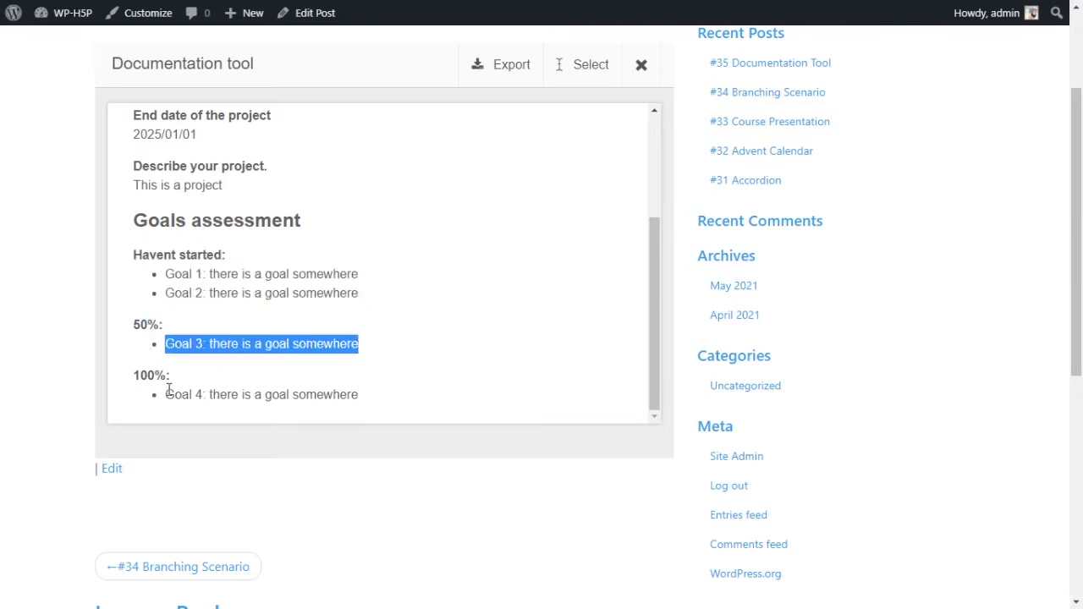
drag(168, 390, 389, 400)
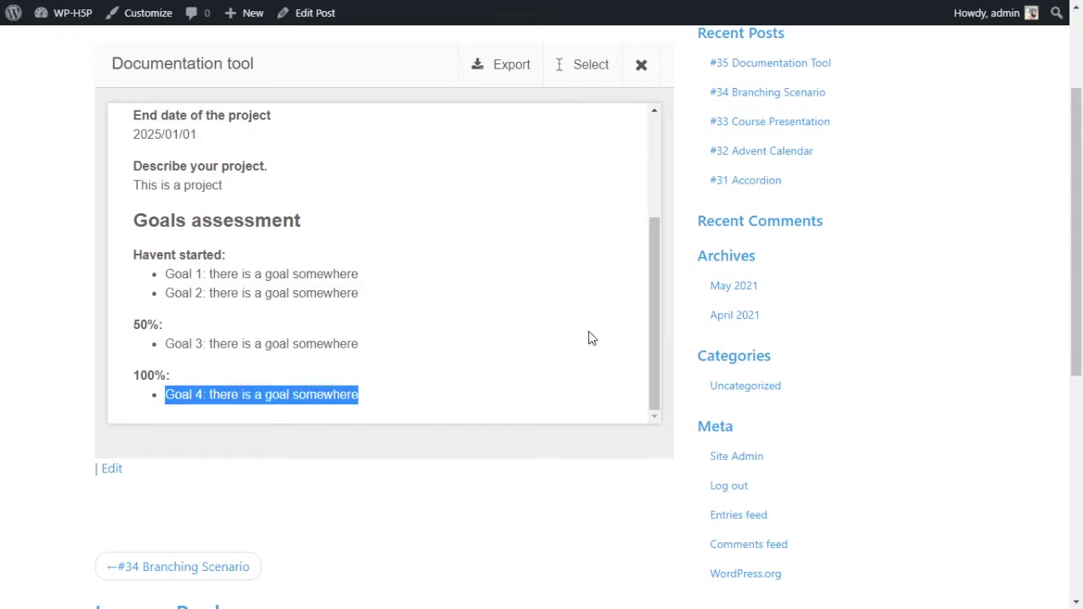
Step: Export the generated project plan as a Word document and dismiss the download notice
scroll(593, 338, up, 4)
scroll(594, 338, down, 3)
scroll(607, 462, up, 1)
click(500, 152)
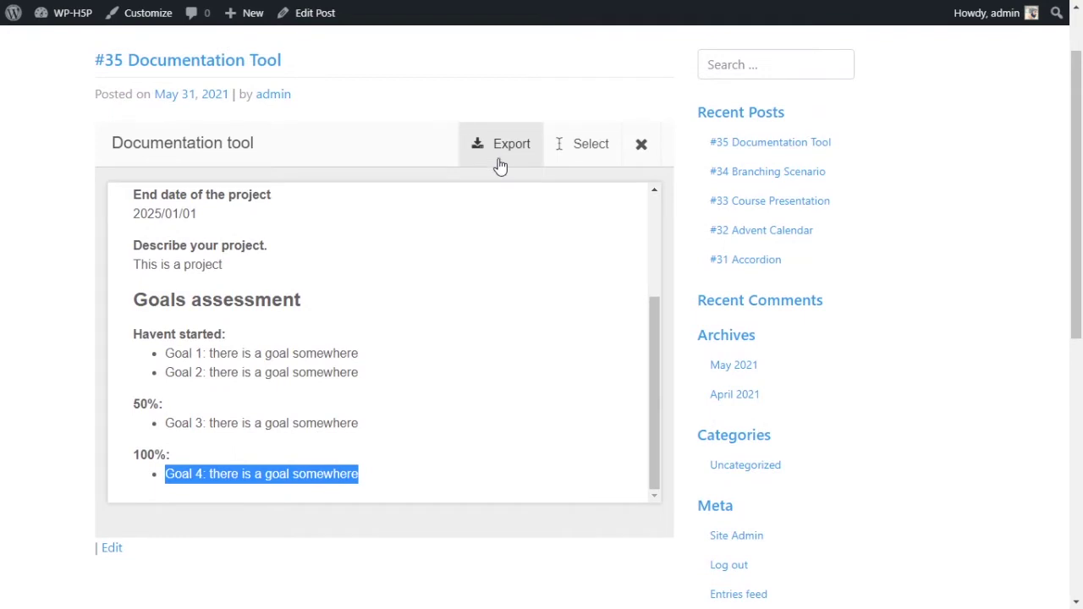
click(147, 599)
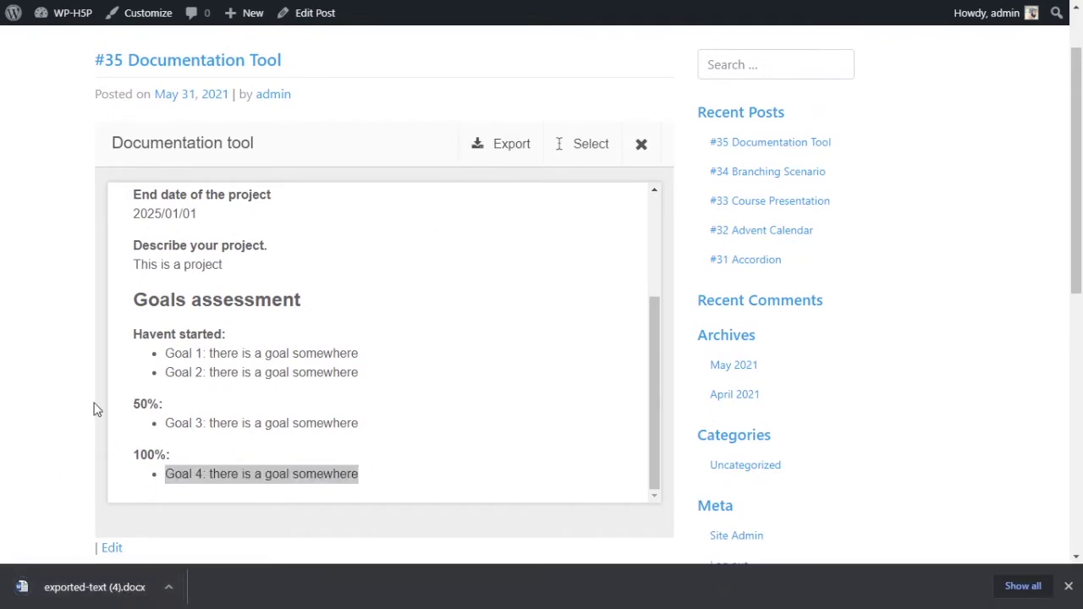
click(1069, 586)
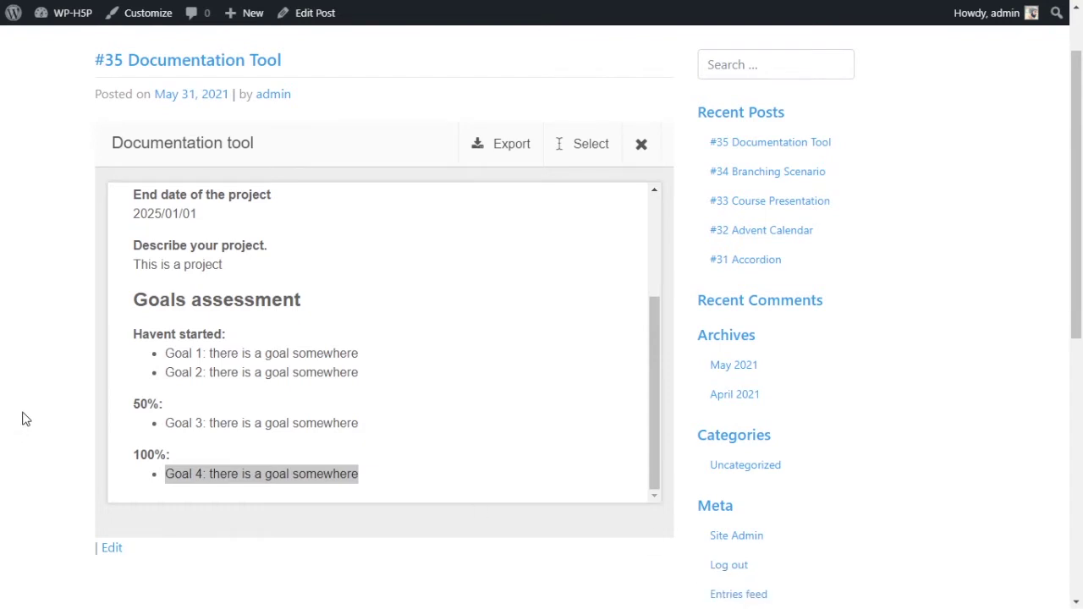
Step: Select all the text of the generated document and close the document to return to the Export Your Project Plan page
click(253, 370)
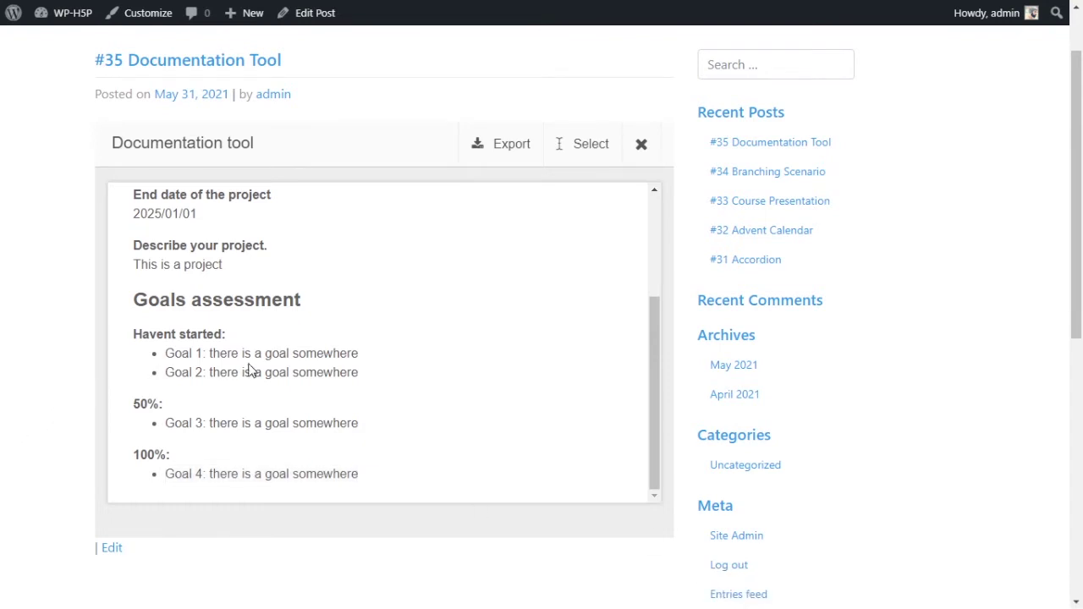
click(555, 145)
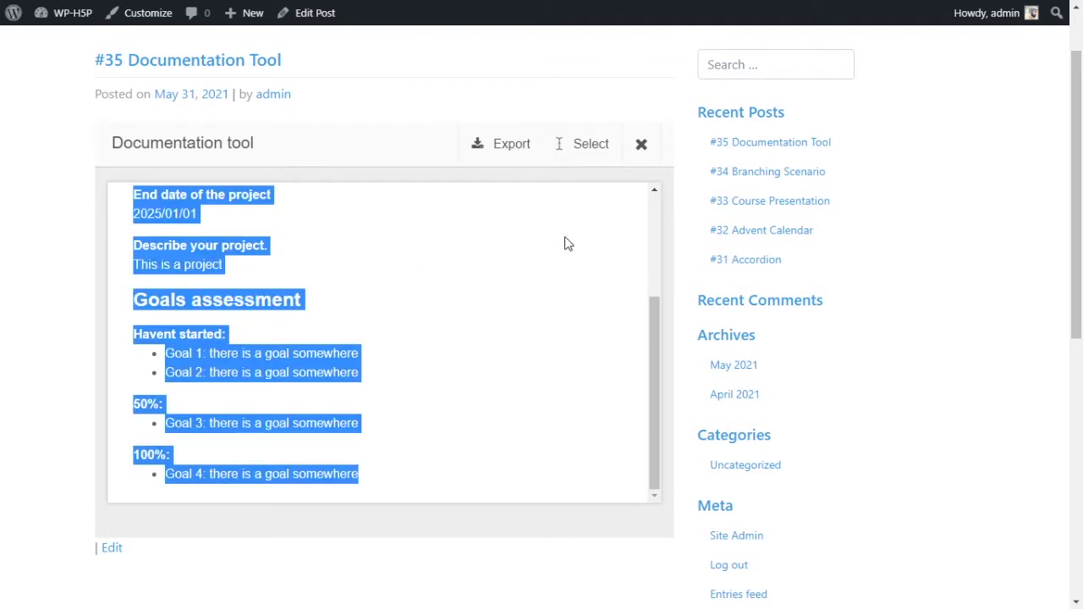
click(644, 163)
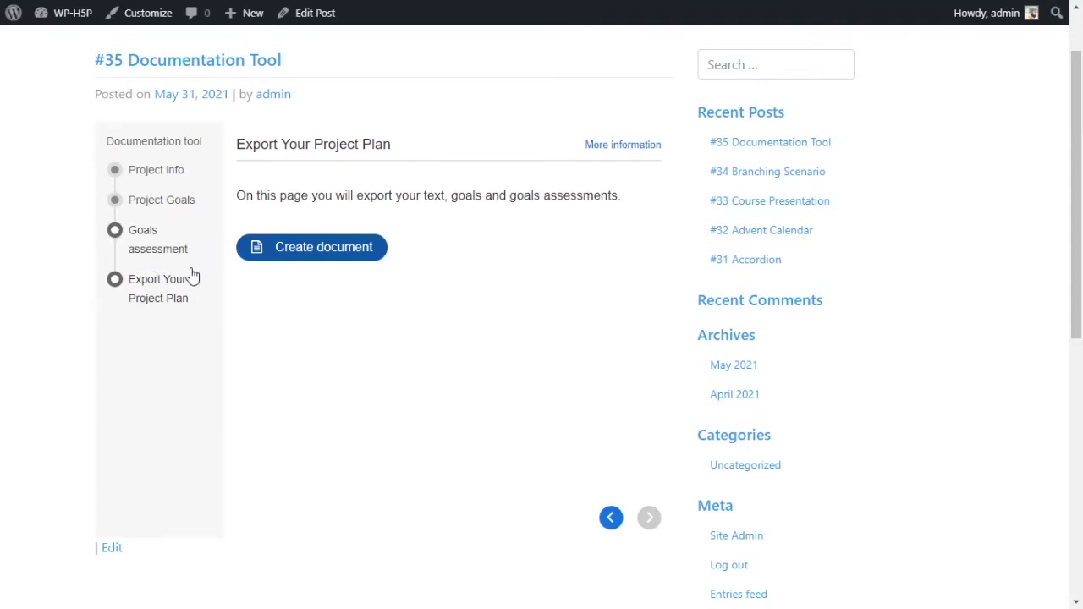
scroll(459, 437, up, 2)
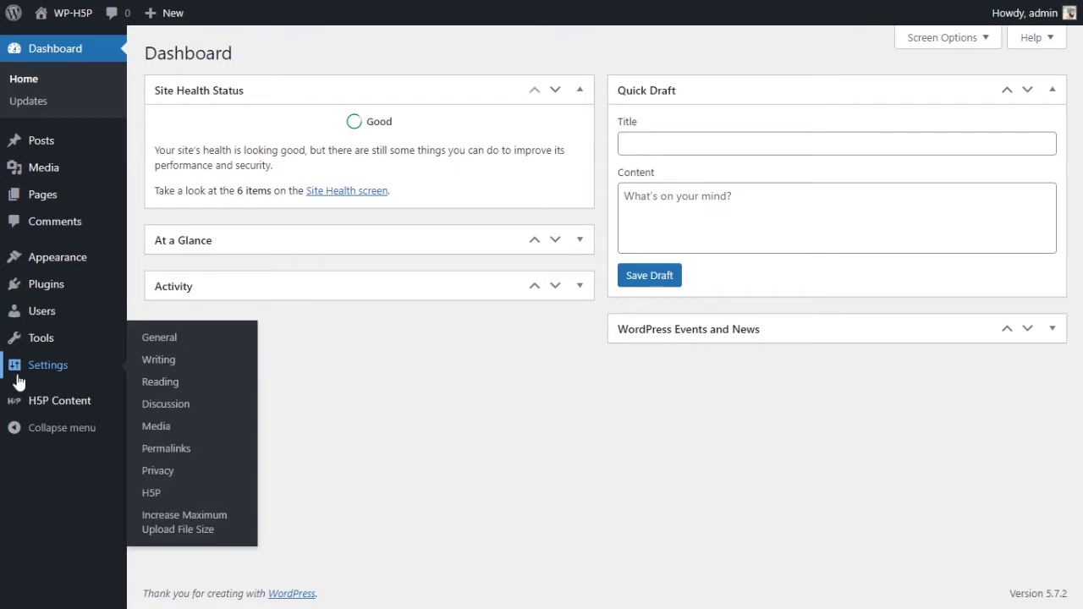
Step: Start a new H5P content item in the WordPress dashboard using the Documentation Tool content type
mouse_move(30, 407)
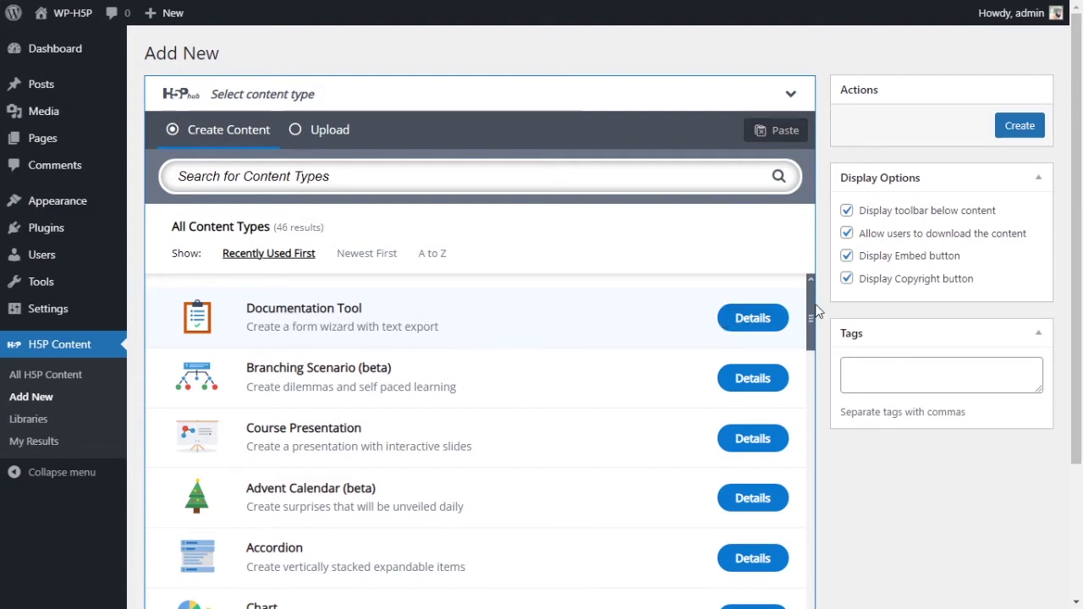
drag(811, 309, 841, 300)
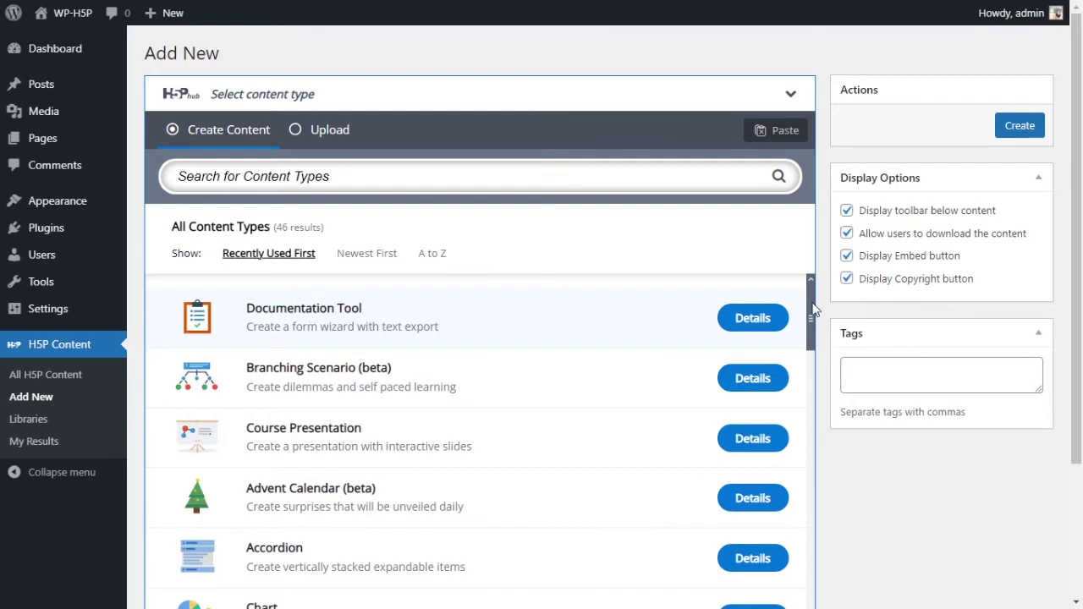
click(460, 315)
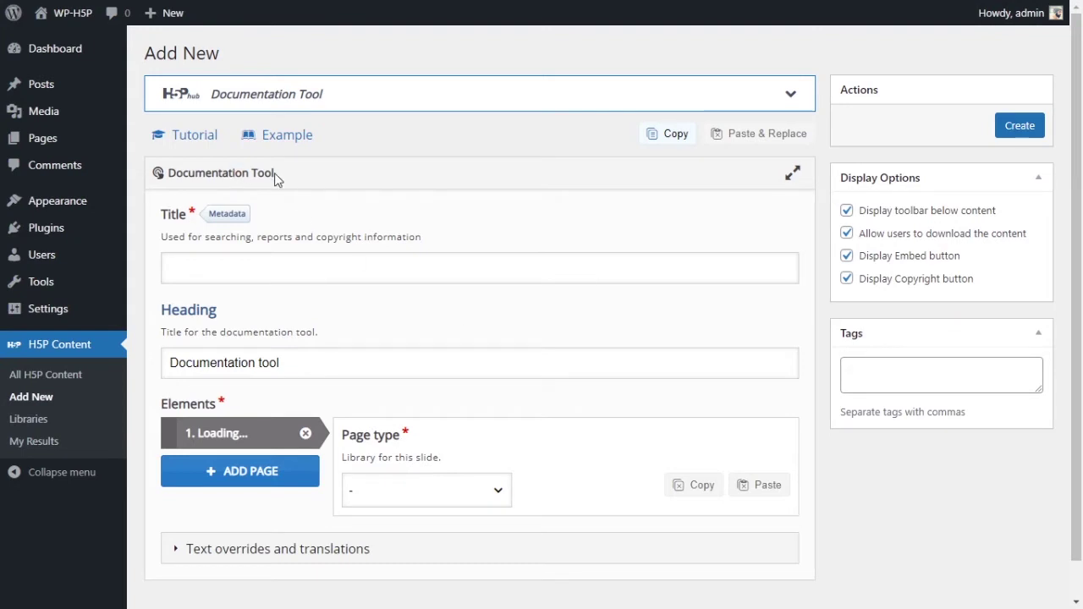
Step: Title the new content "Documentation Tool", copying the content type's name, and keep the heading "Documentation tool"
drag(274, 173, 166, 174)
key(ctrl+c)
click(251, 269)
key(ctrl+v)
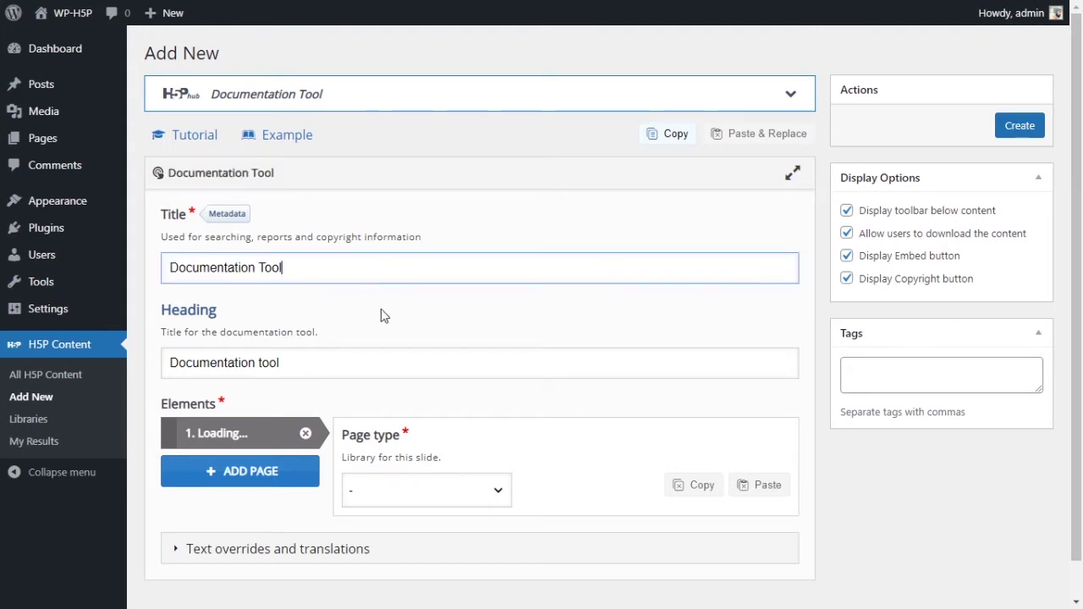
scroll(313, 356, down, 1)
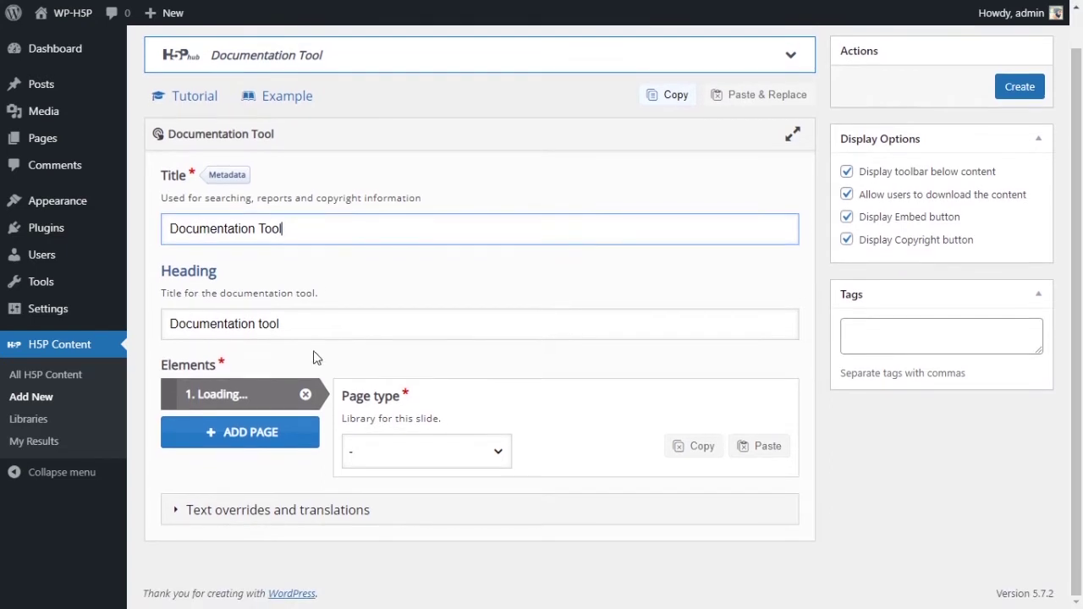
double_click(206, 328)
click(347, 325)
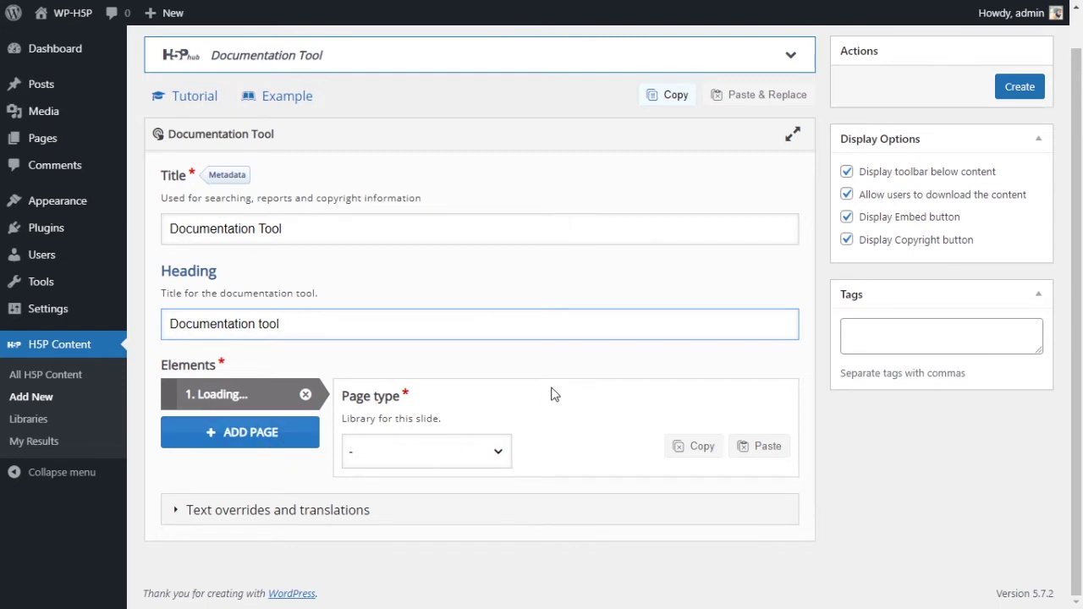
Step: Set the first page's type to Standard page
click(467, 439)
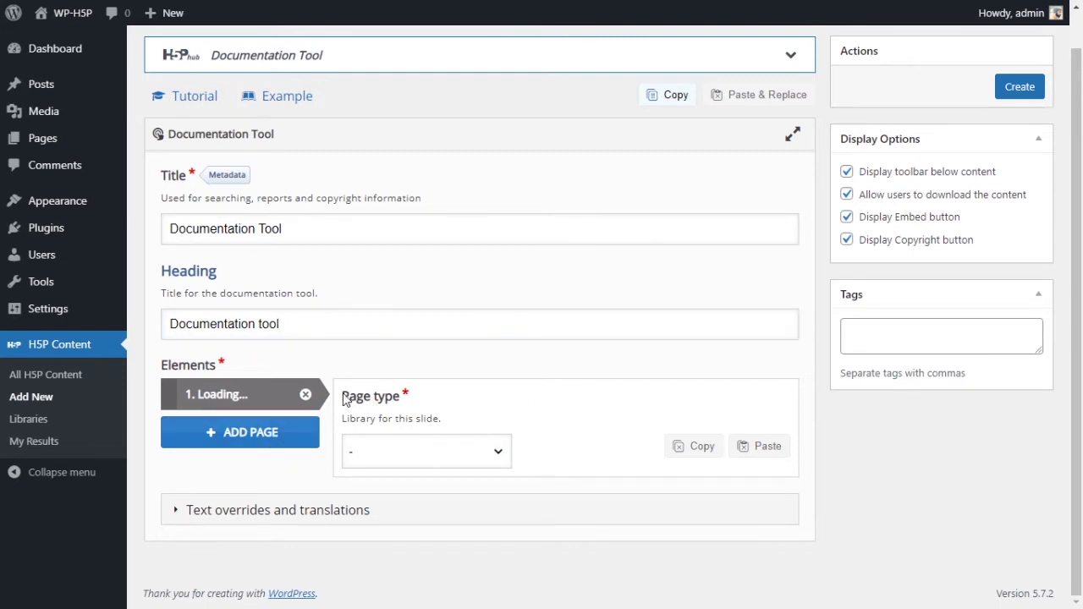
drag(343, 396, 400, 399)
click(421, 455)
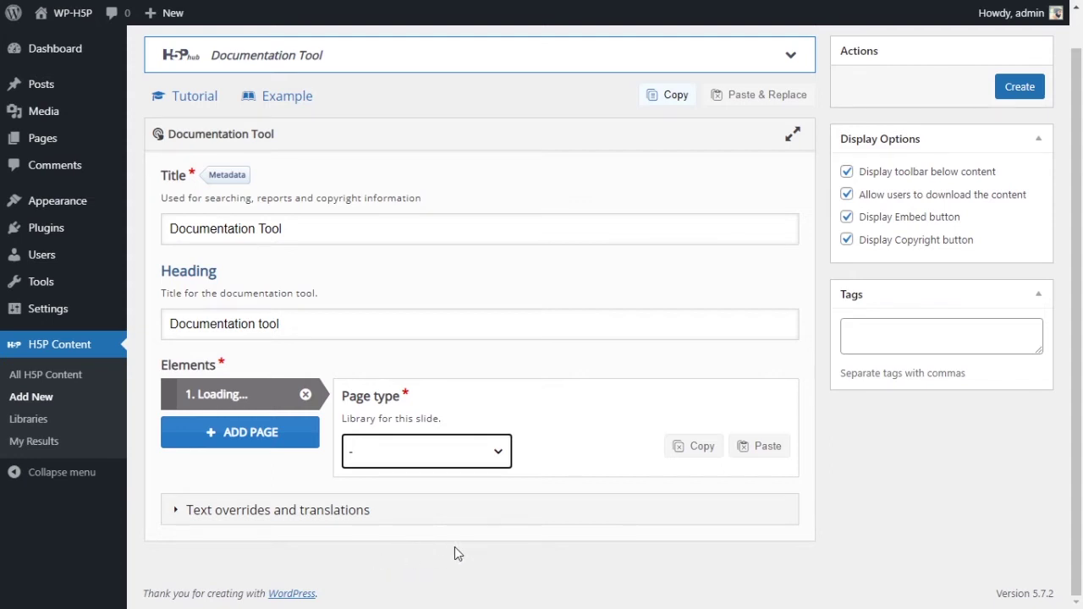
click(453, 404)
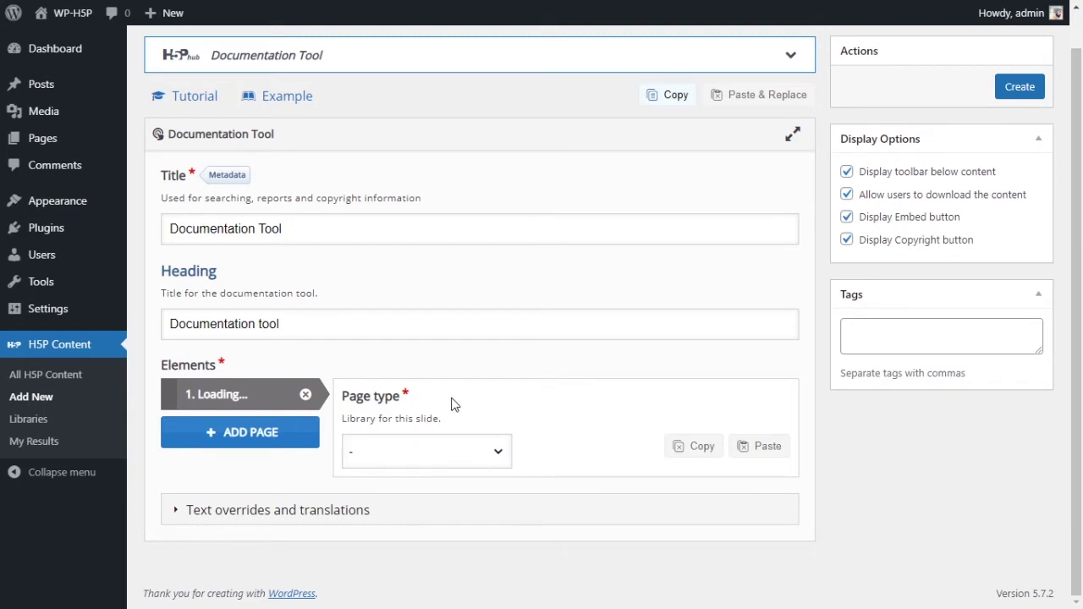
click(442, 443)
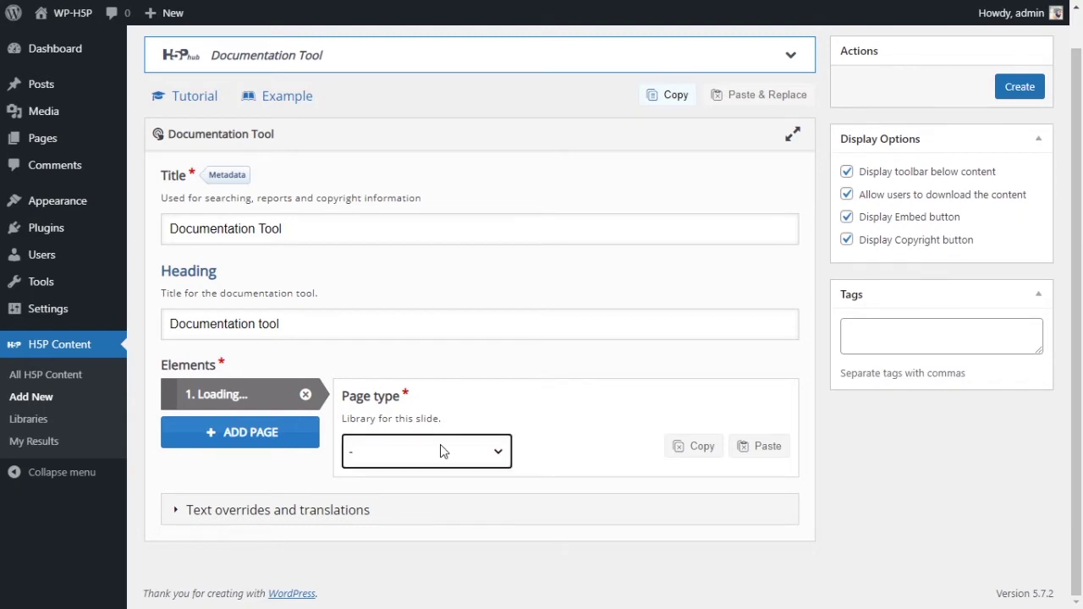
click(431, 501)
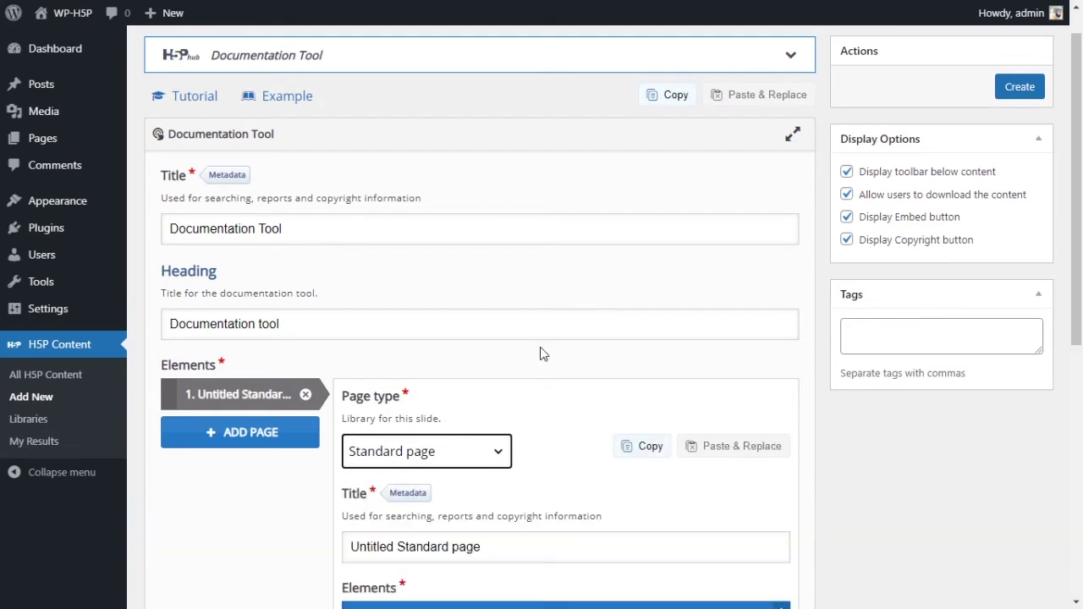
Step: Shorten the first page's title to "Standard page" by removing the word "Untitled"
scroll(540, 354, down, 3)
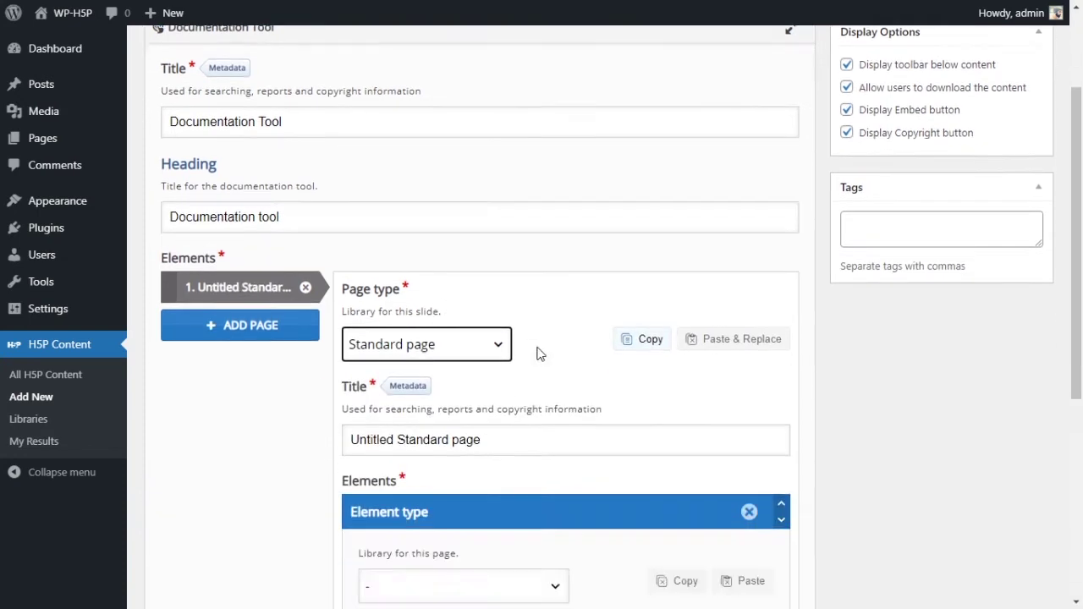
drag(397, 309, 341, 314)
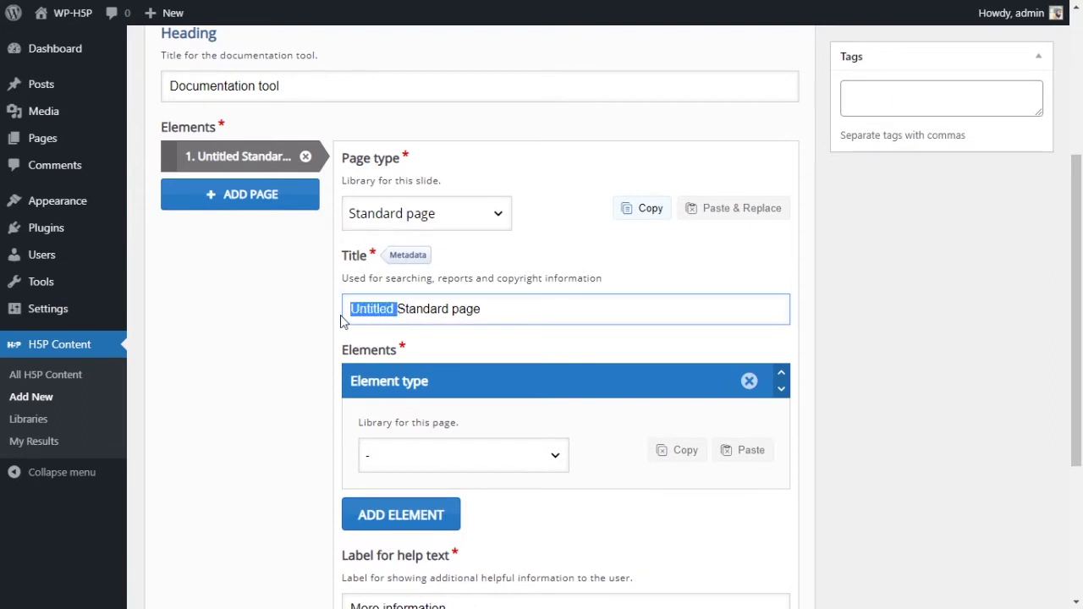
key(BackSpace)
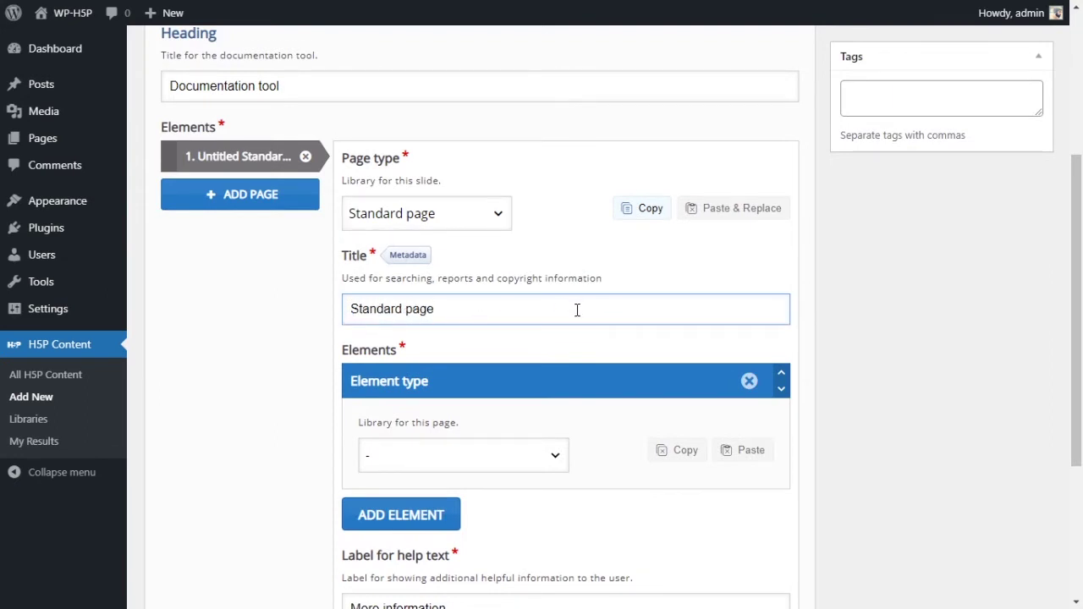
Step: Set the page's first element to Text and enter "Welcome to the project tracking page" as its content
scroll(578, 311, down, 2)
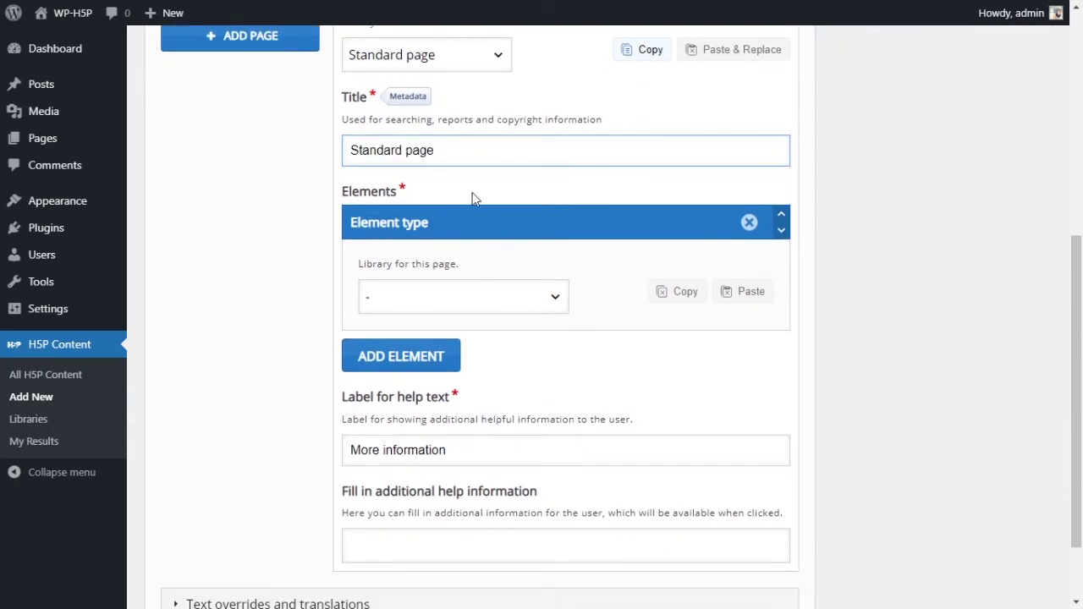
click(533, 308)
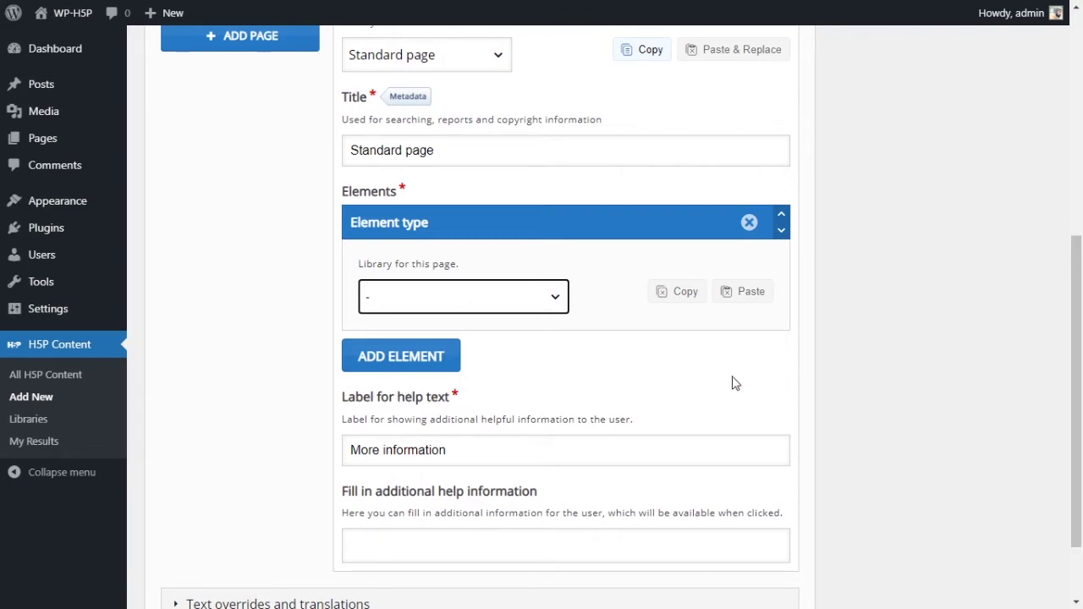
click(468, 339)
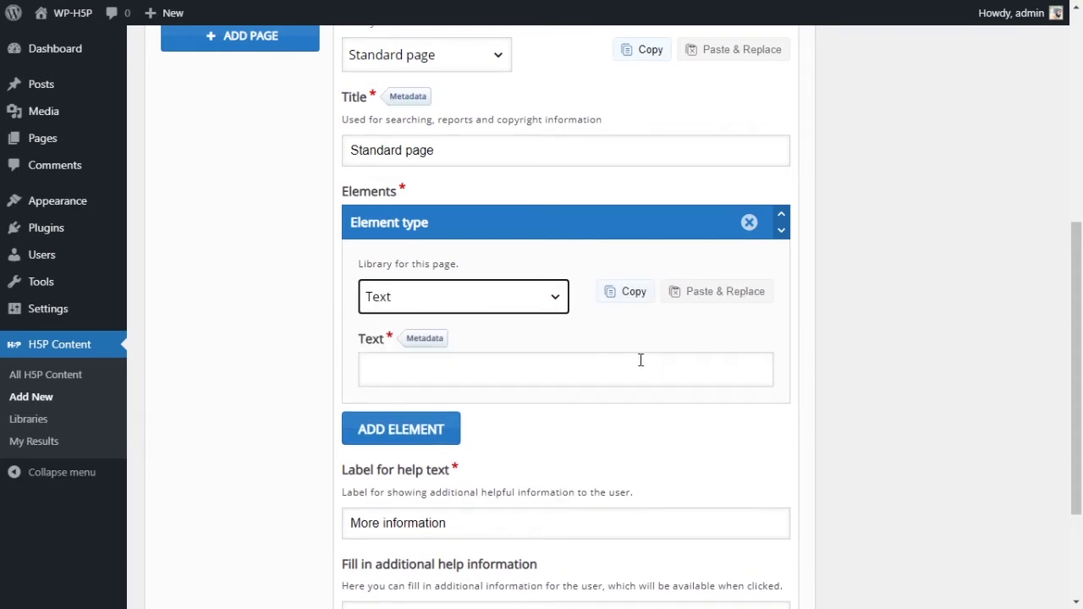
click(507, 366)
text(We)
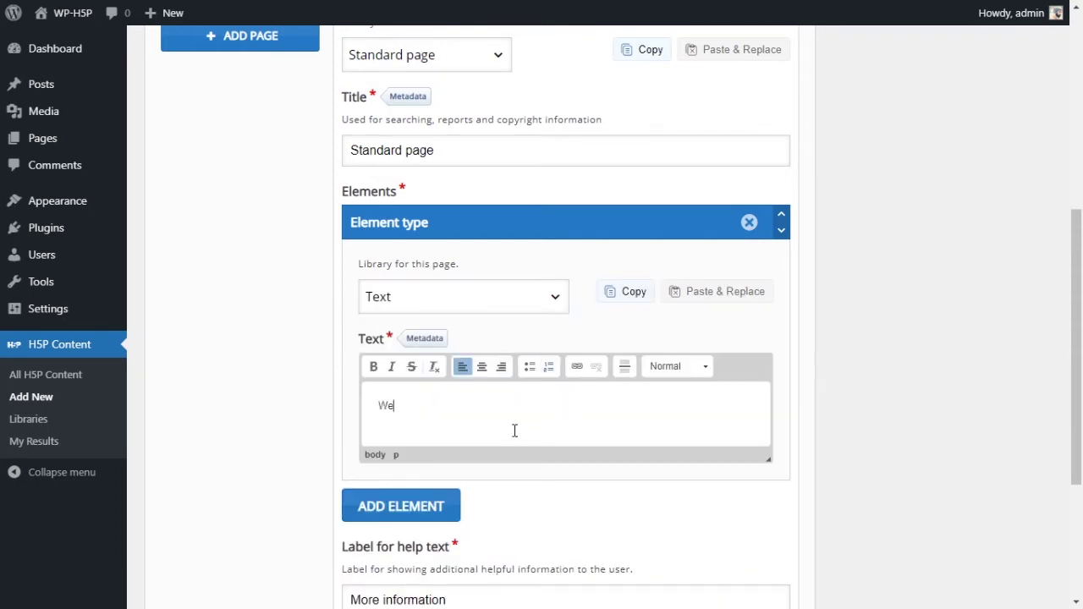
text(lcome ot)
text( the project trac)
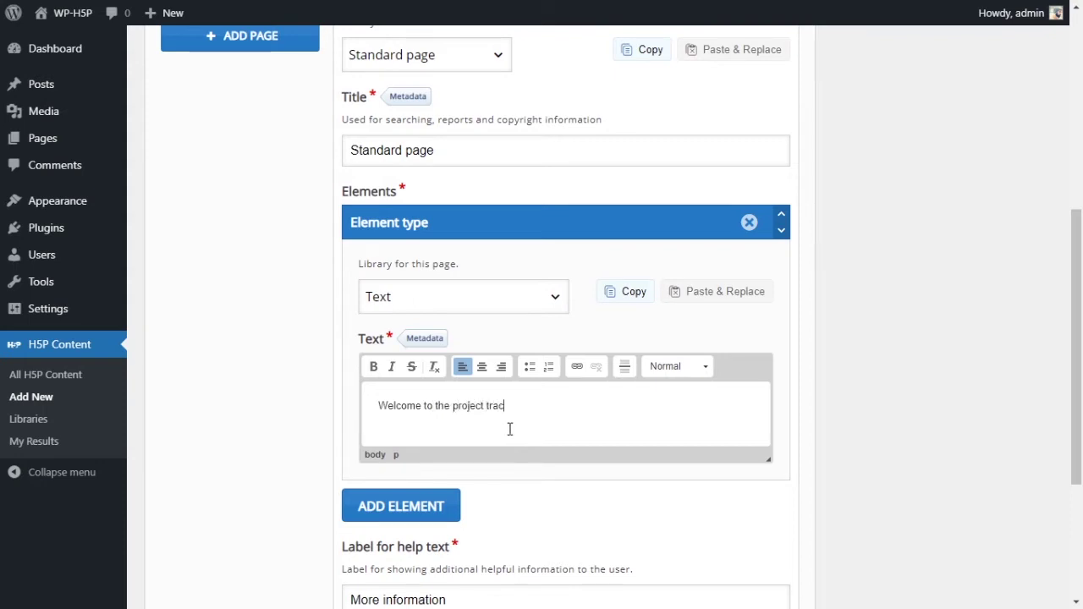
text(king page)
Step: Replace the last word of the welcome text so it reads "Welcome to the project tracking app"
scroll(618, 387, down, 1)
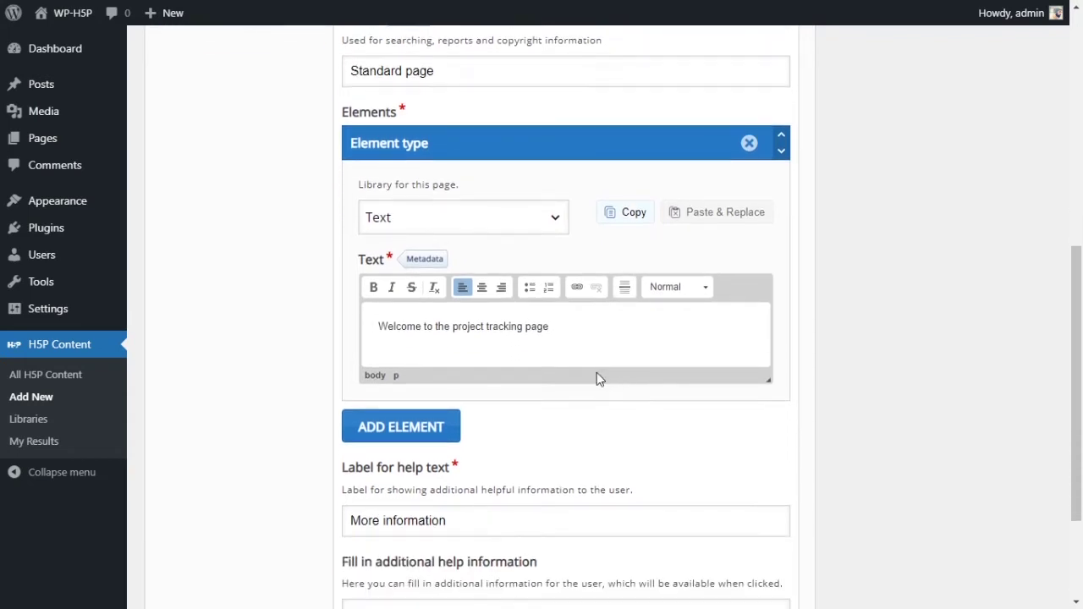
double_click(537, 327)
text(app)
Step: Add a second element to the standard page and return to the end of the welcome text
scroll(556, 344, down, 1)
click(401, 347)
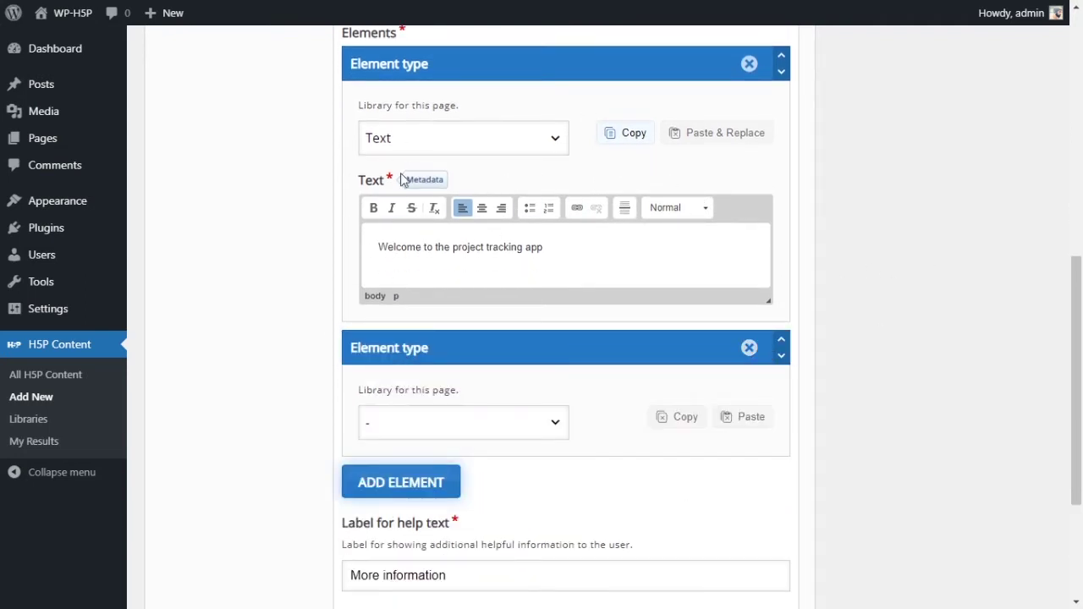
scroll(846, 229, down, 2)
click(592, 96)
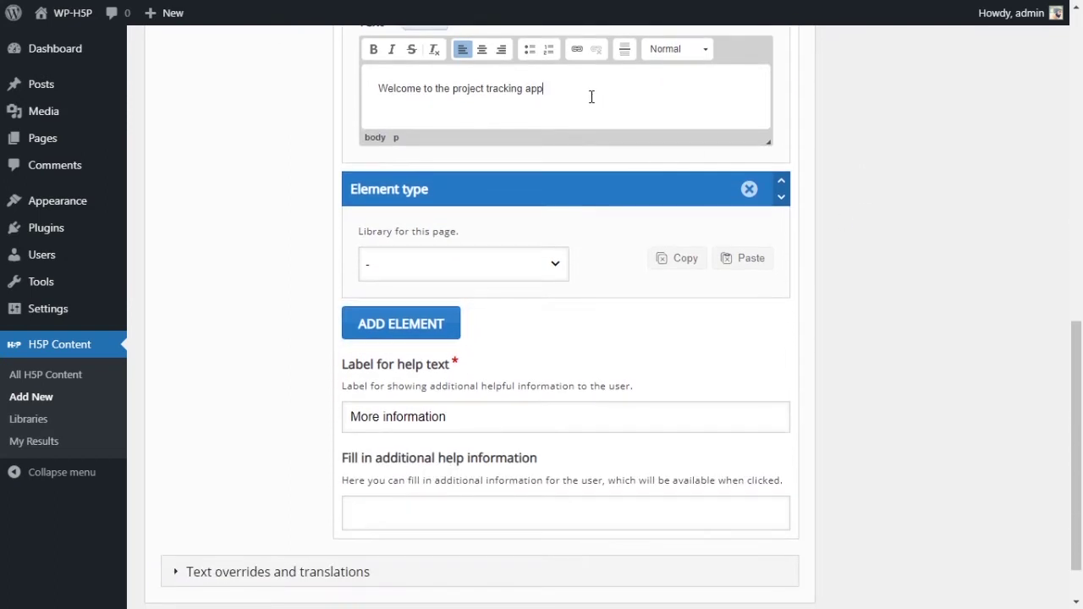
Step: Make the second element a Text input field and enter "Name of Project:" as its description
click(495, 267)
click(501, 334)
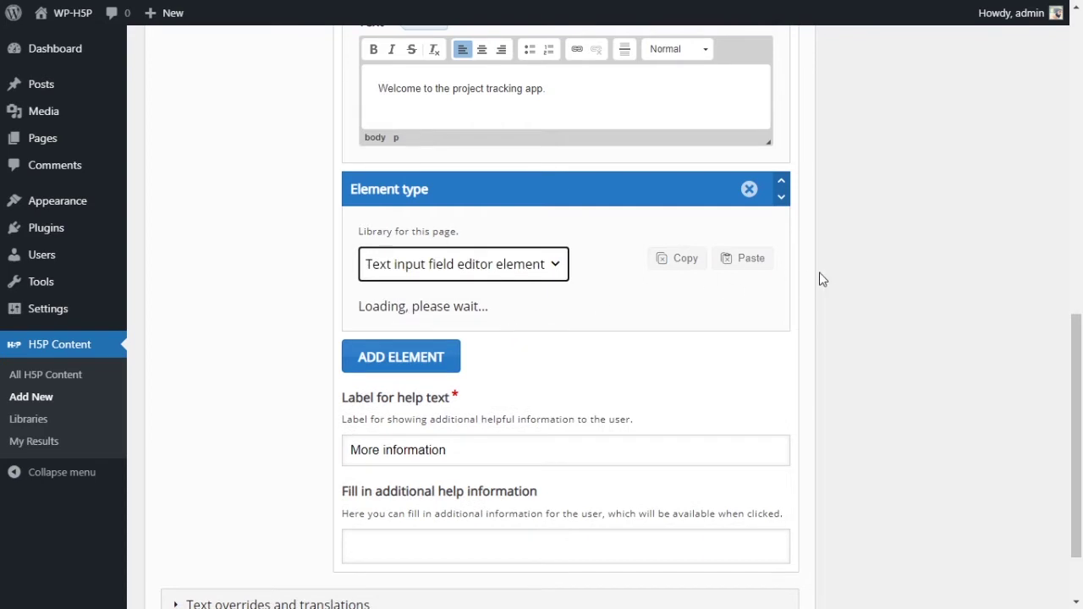
scroll(767, 285, down, 1)
click(624, 284)
scroll(623, 292, down, 1)
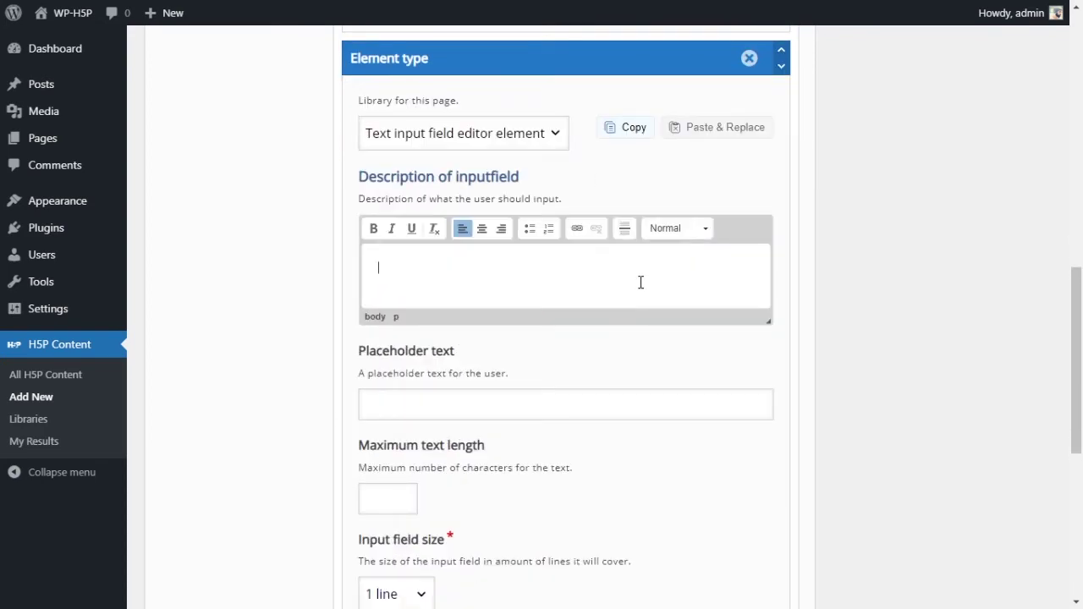
text(Name of Project:)
Step: Enter "Put your project name here" as the placeholder text of the project name field
click(506, 399)
drag(369, 351, 450, 358)
click(482, 418)
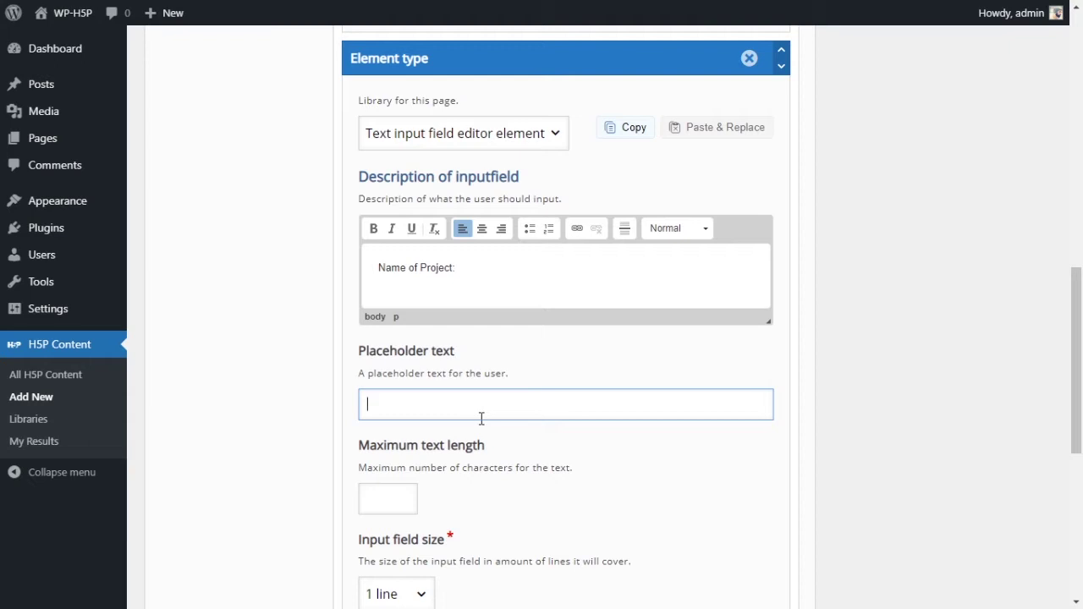
text(Put your project nae )
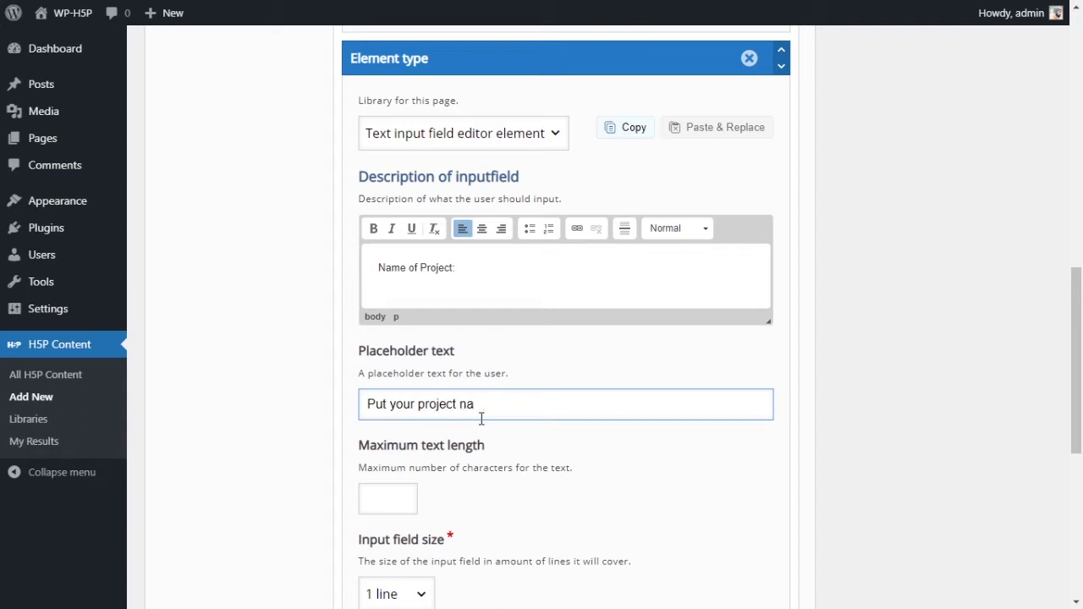
text(me here)
scroll(596, 400, down, 1)
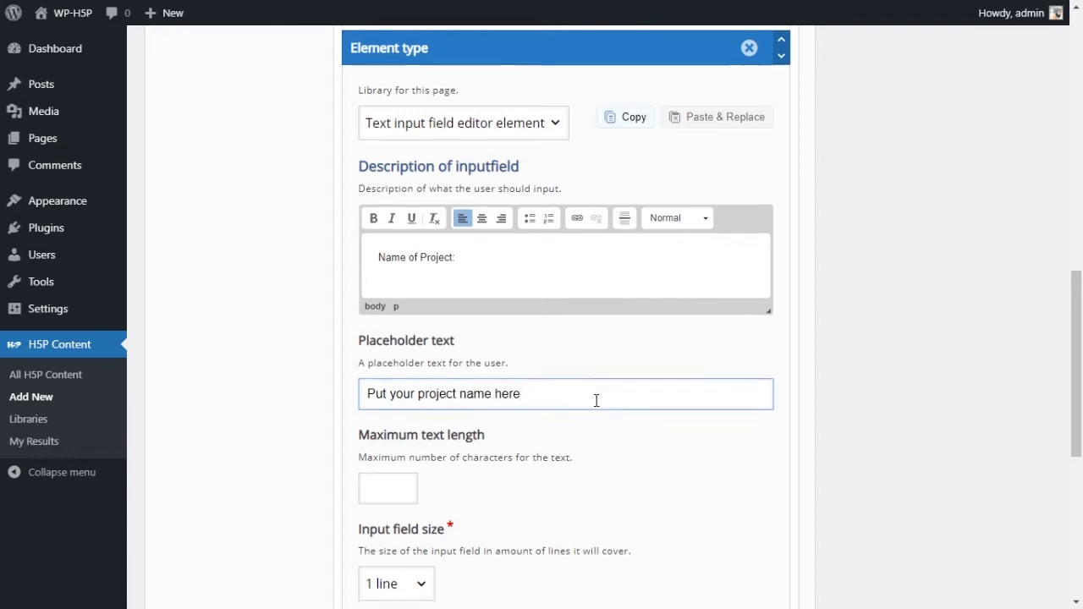
Step: Set the project name field's maximum text length to 150, keep its size at 1 line, and make it required
scroll(597, 400, down, 3)
click(403, 354)
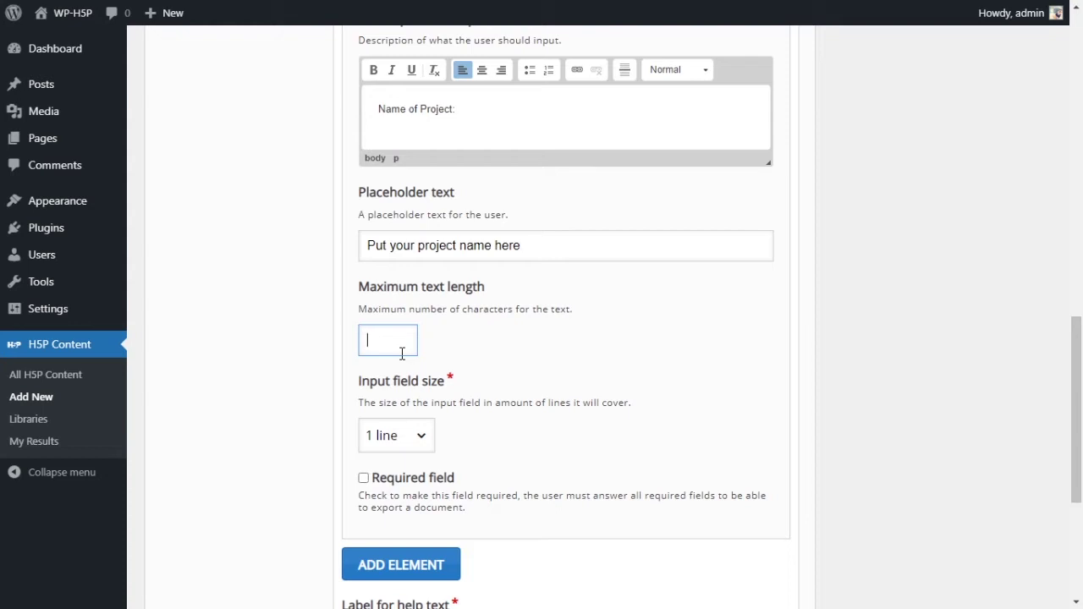
text(150)
click(562, 375)
click(415, 436)
click(616, 429)
scroll(616, 430, down, 1)
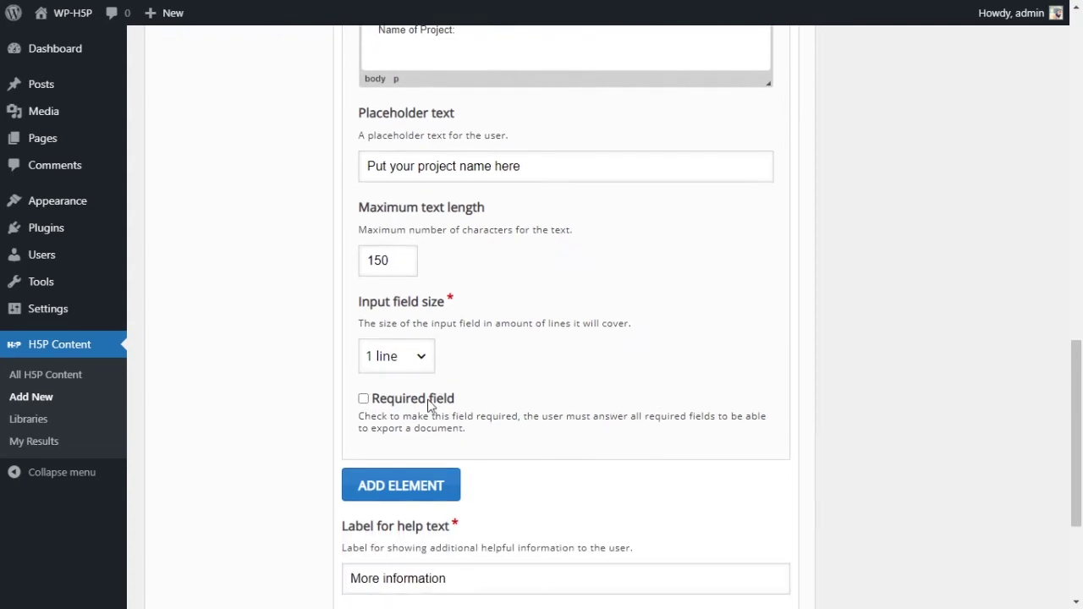
click(430, 402)
scroll(550, 398, down, 2)
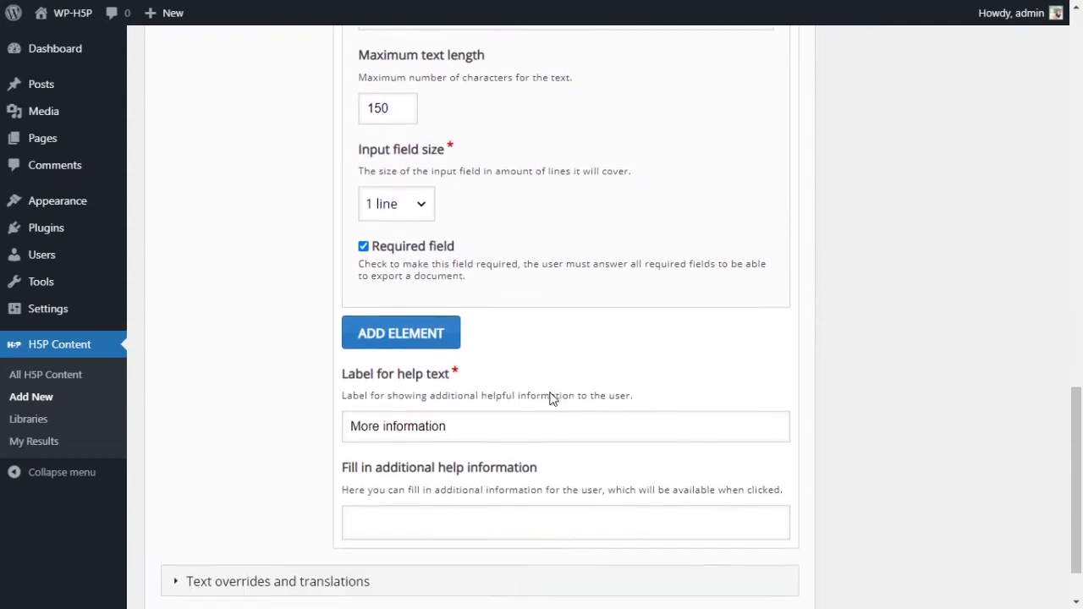
Step: Add a third element as a Text input field with the description "Start date of the project:"
click(438, 334)
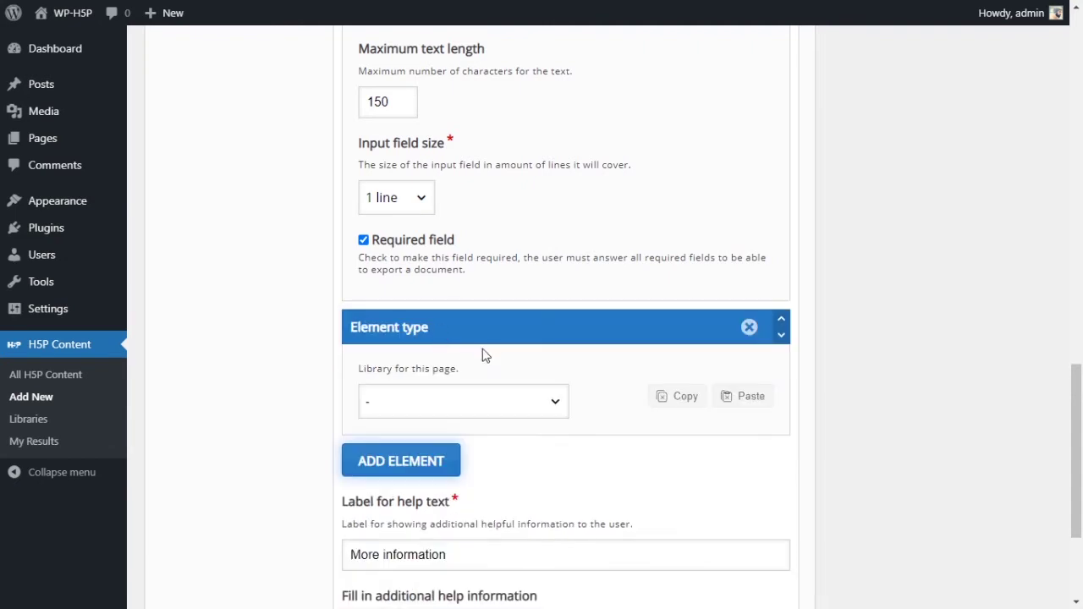
click(467, 413)
click(474, 467)
scroll(497, 365, down, 3)
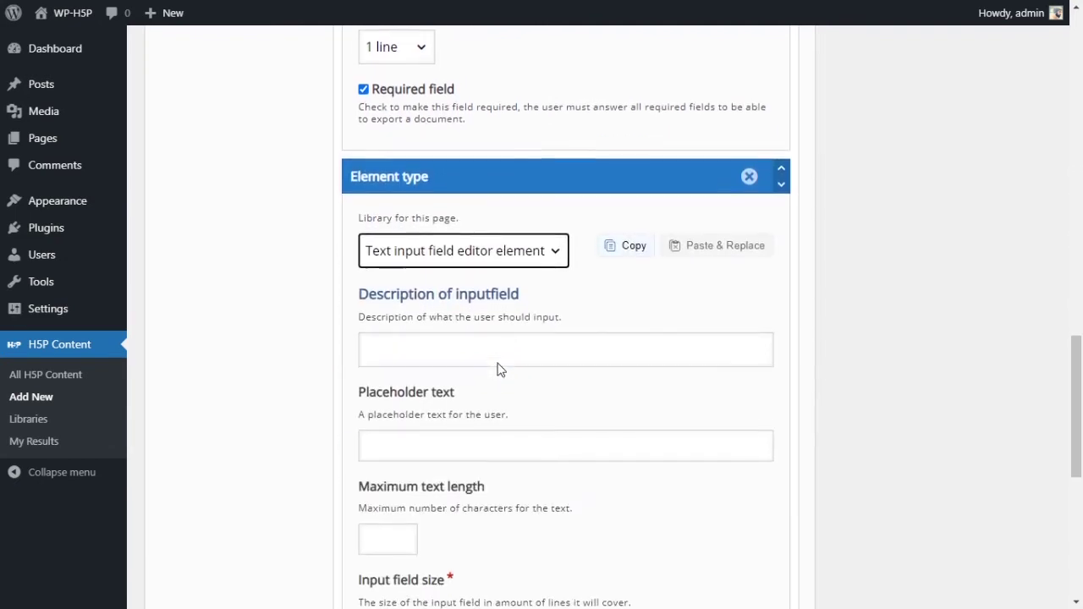
click(487, 292)
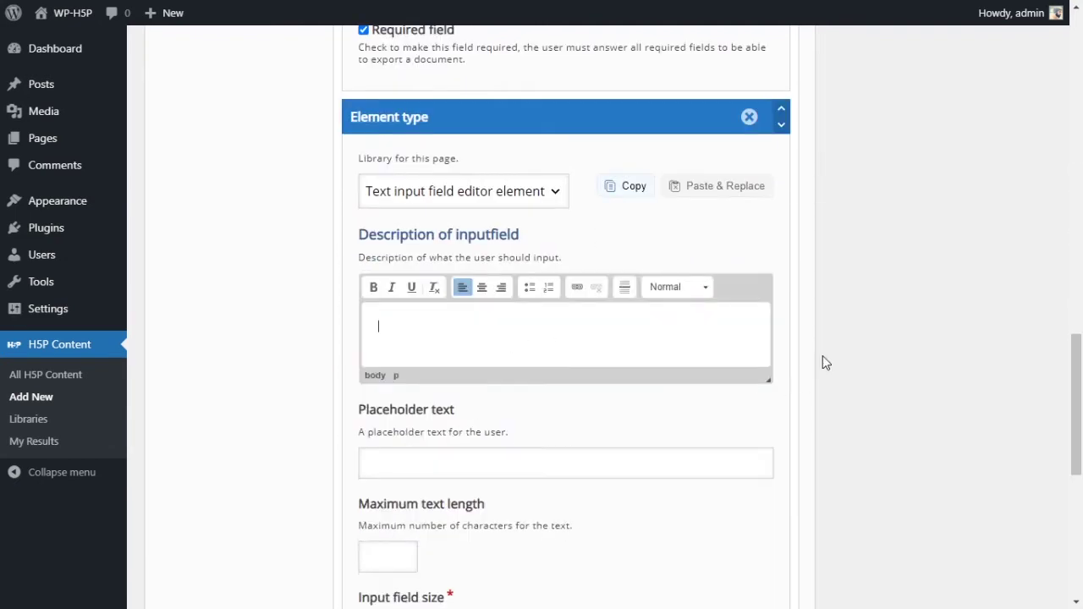
scroll(822, 359, up, 3)
scroll(823, 359, down, 4)
scroll(823, 359, up, 1)
text(Start date of the proje)
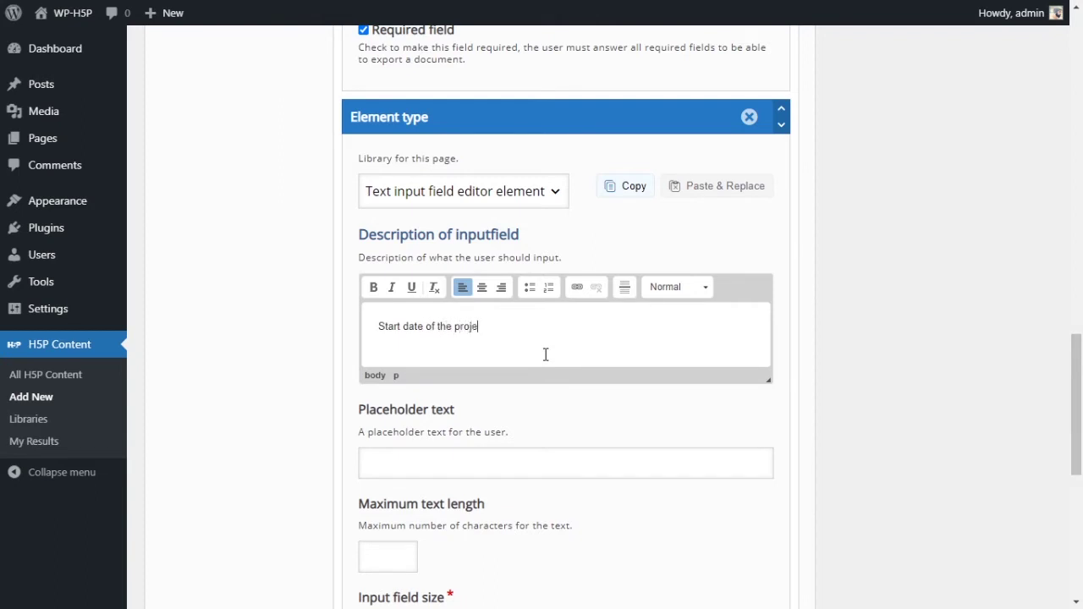
text(ct:)
Step: Enter "Enter your date yyyy/mm/dd" as the start date field's placeholder text
scroll(624, 368, down, 1)
click(552, 383)
text(E)
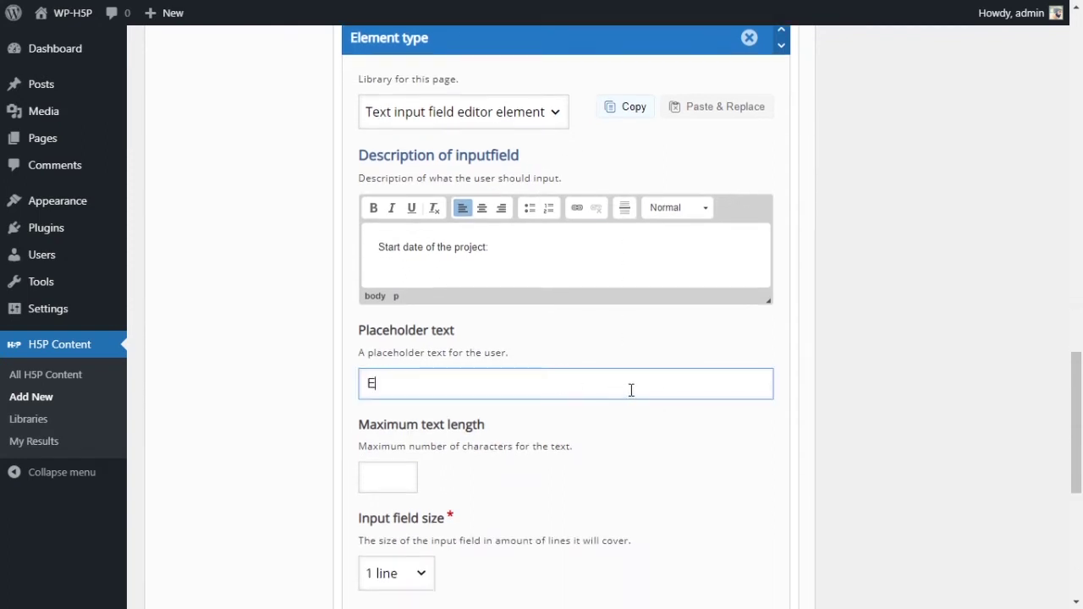
text(nter your date yyyy)
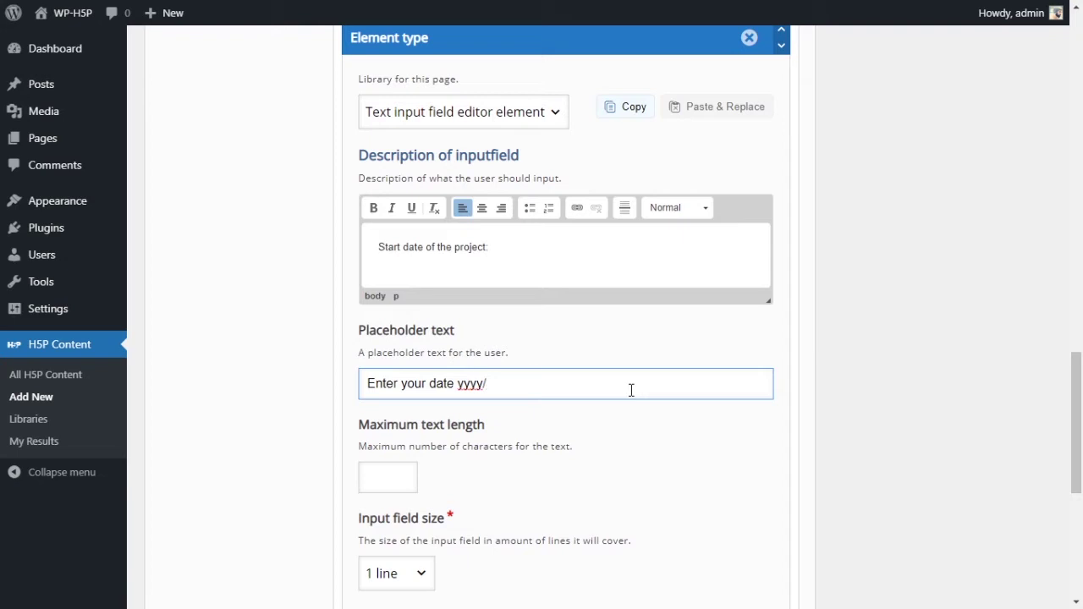
text(/mm/dd)
Step: Set the start date field's maximum text length to 50 and make the field required
click(403, 473)
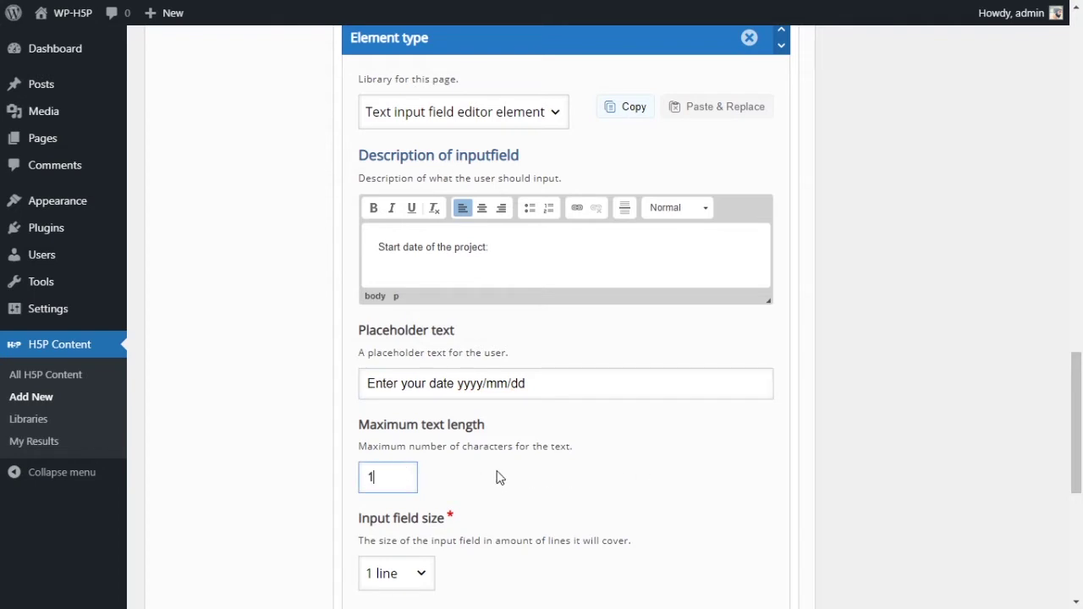
key(BackSpace)
text(20)
drag(399, 479, 358, 485)
text(50)
click(627, 483)
scroll(581, 470, down, 3)
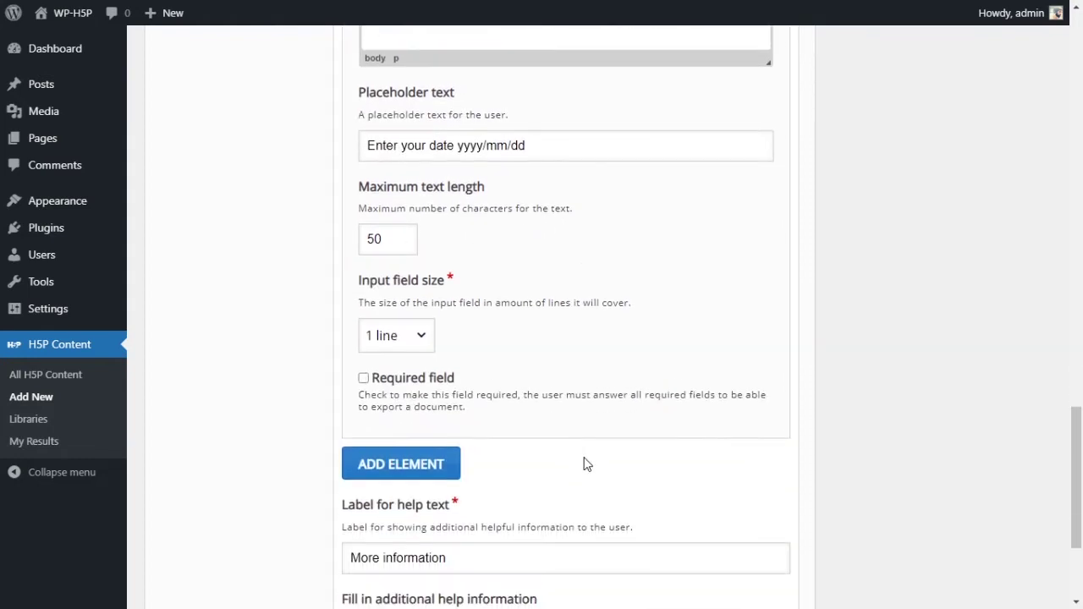
click(423, 335)
click(439, 379)
scroll(608, 360, down, 2)
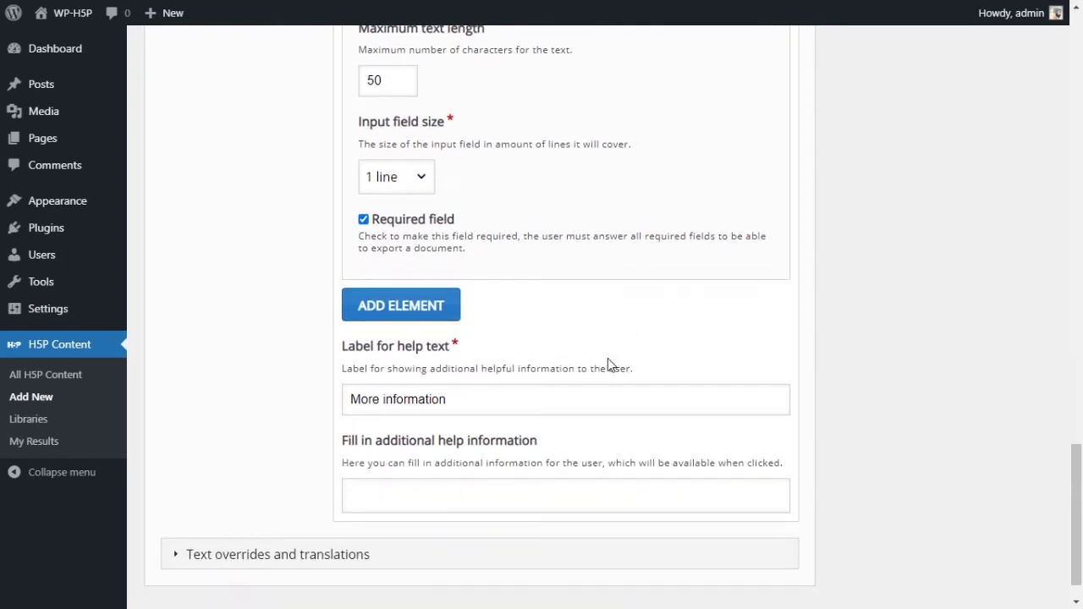
scroll(573, 332, up, 3)
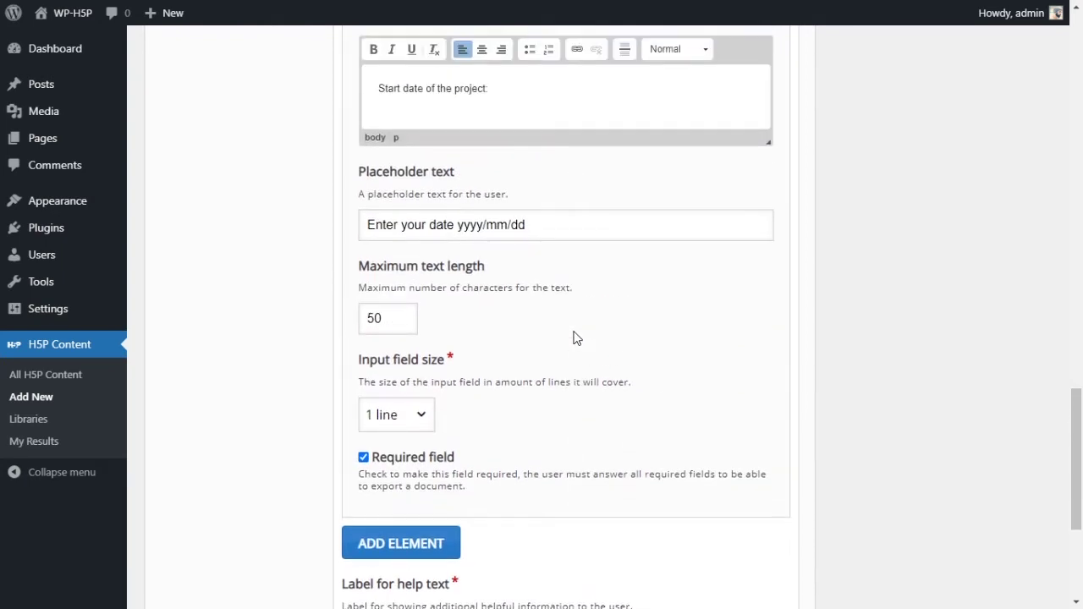
scroll(573, 338, down, 3)
Step: Add a fourth element as a Text input field with the description "End date of the project"
click(398, 306)
scroll(504, 304, down, 1)
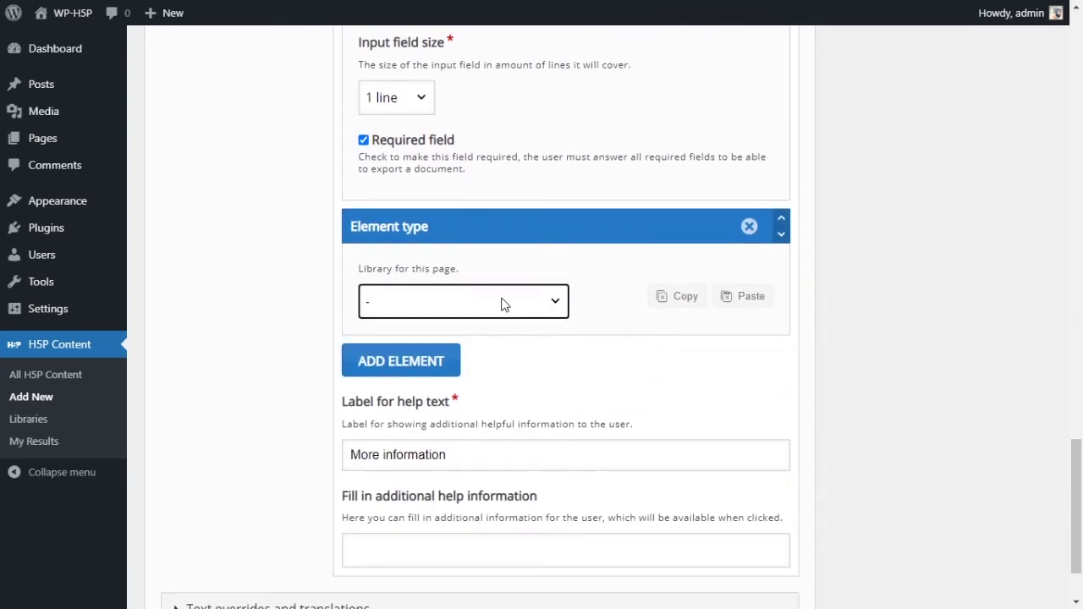
click(508, 307)
click(499, 374)
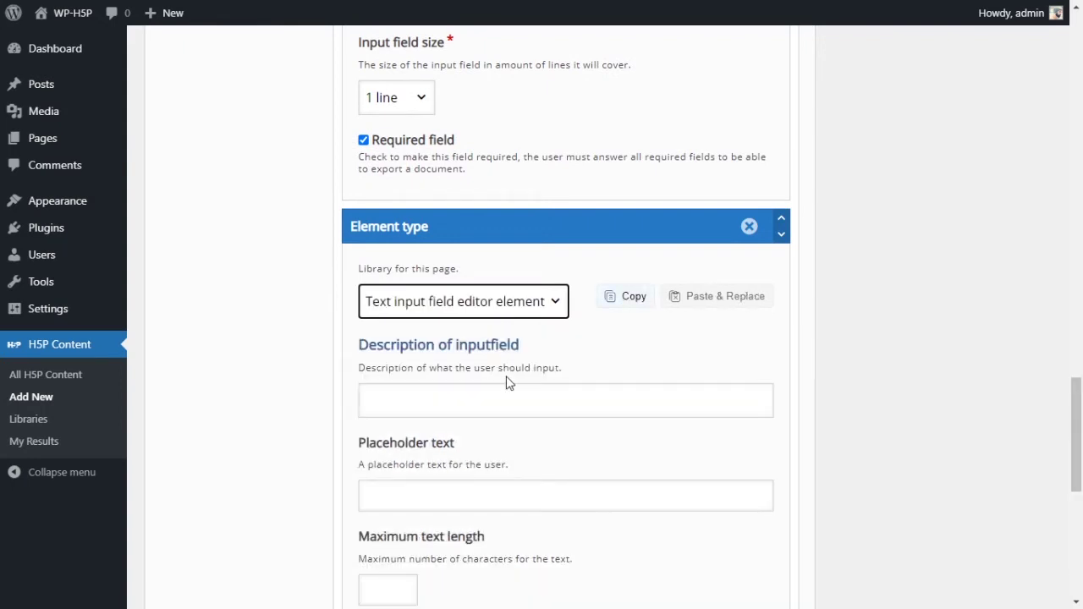
click(502, 392)
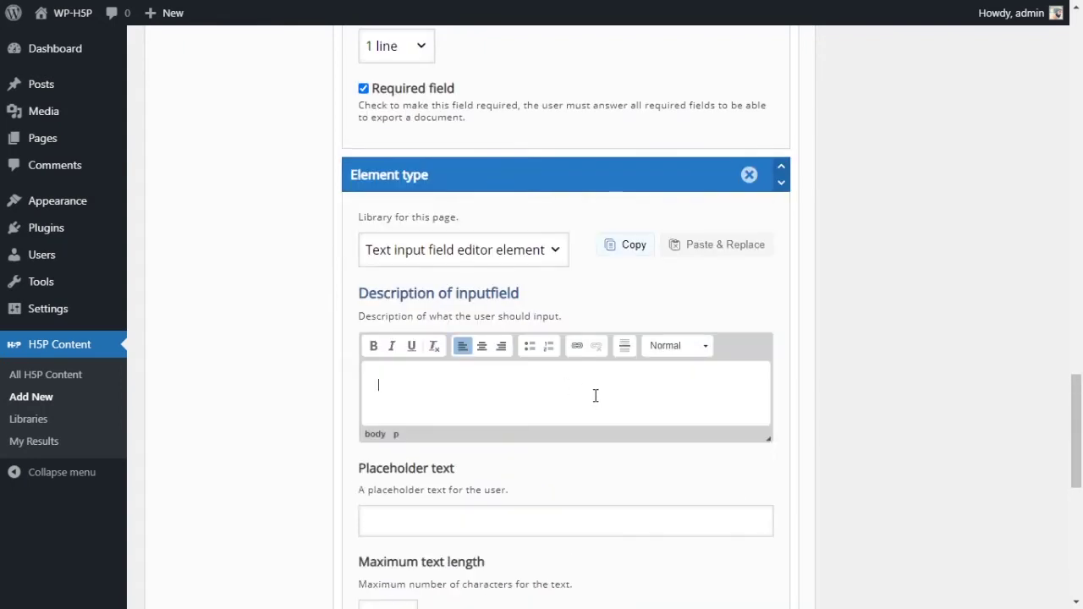
text(End date of the project)
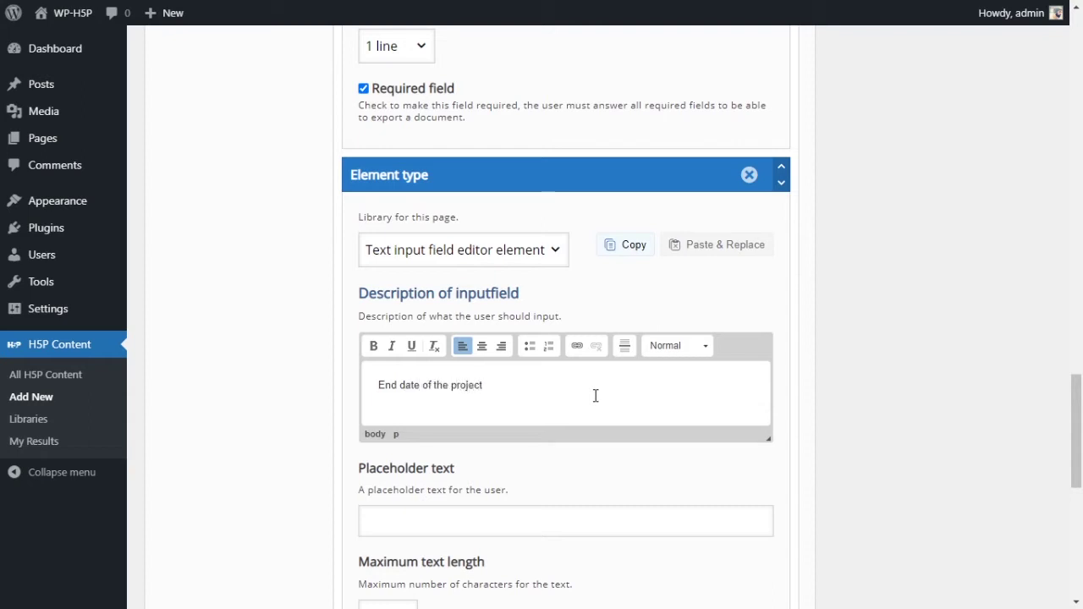
Step: Enter "When do you expect to finish this project. yyyy/mm/dd" as the end date field's placeholder text
scroll(578, 403, down, 2)
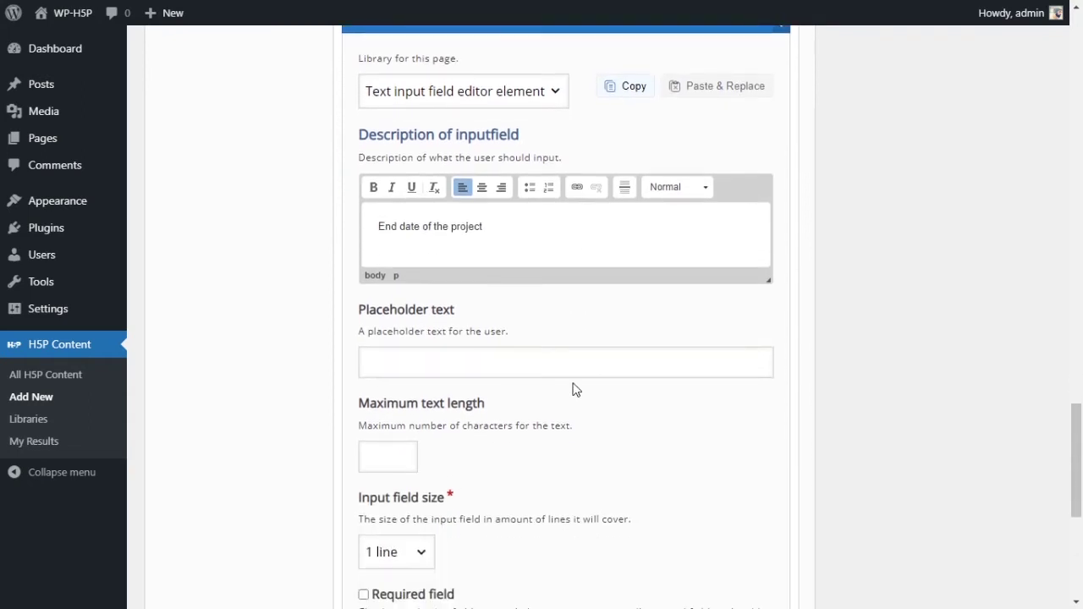
click(500, 366)
text(When do you )
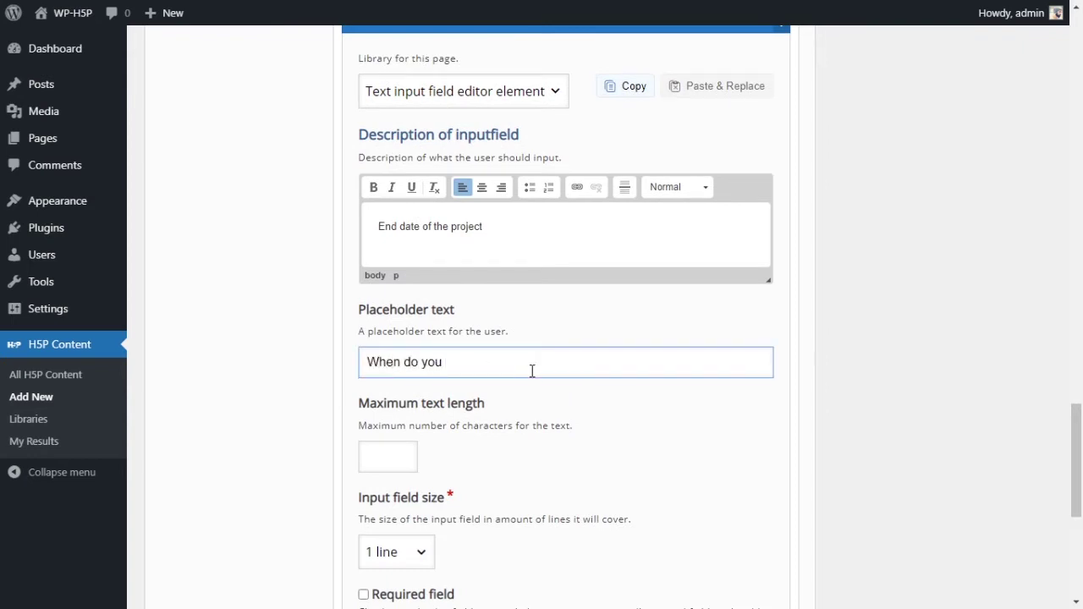
text(exect)
key(BackSpace)
key(BackSpace)
key(BackSpace)
key(BackSpace)
text(pect to finish this project)
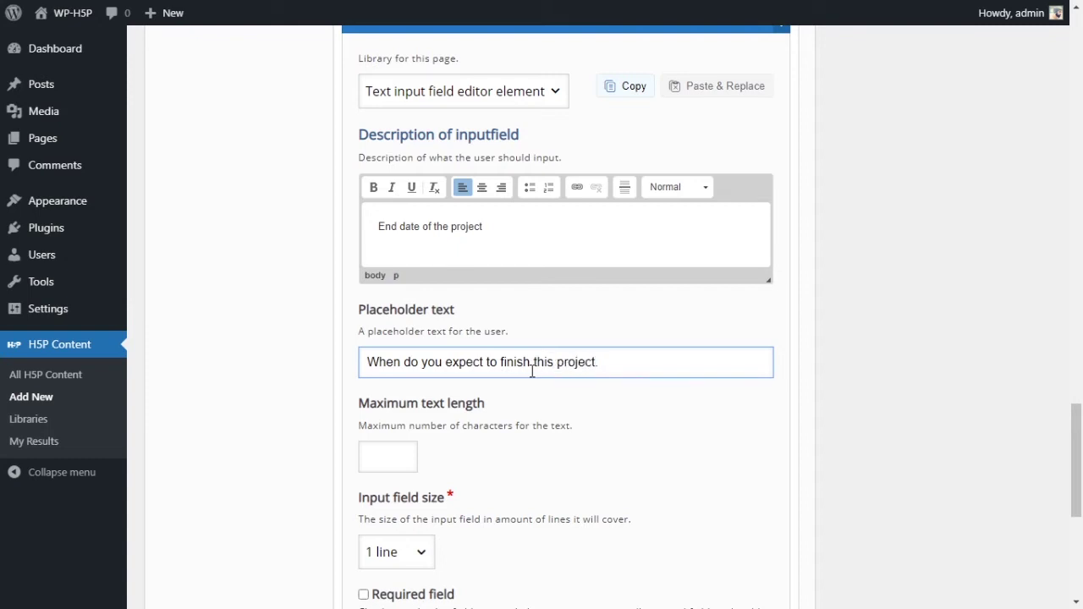
text(. yyyy)
text(/m)
text(mm/)
text(dd)
Step: Set the end date field's maximum text length to 50 and make the field required
click(401, 456)
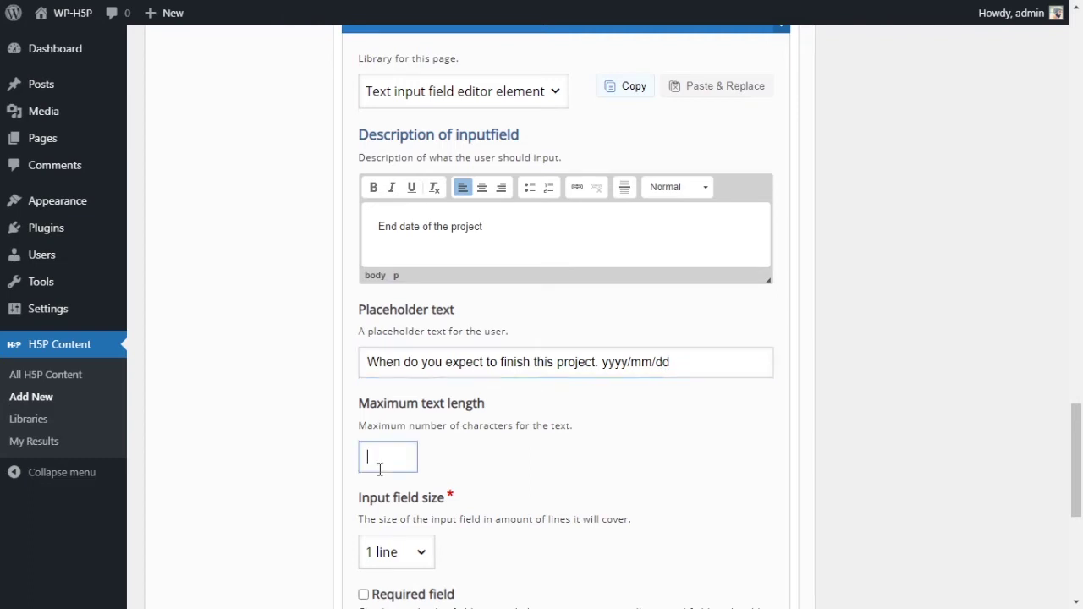
text(50)
click(597, 464)
scroll(595, 461, down, 2)
click(403, 446)
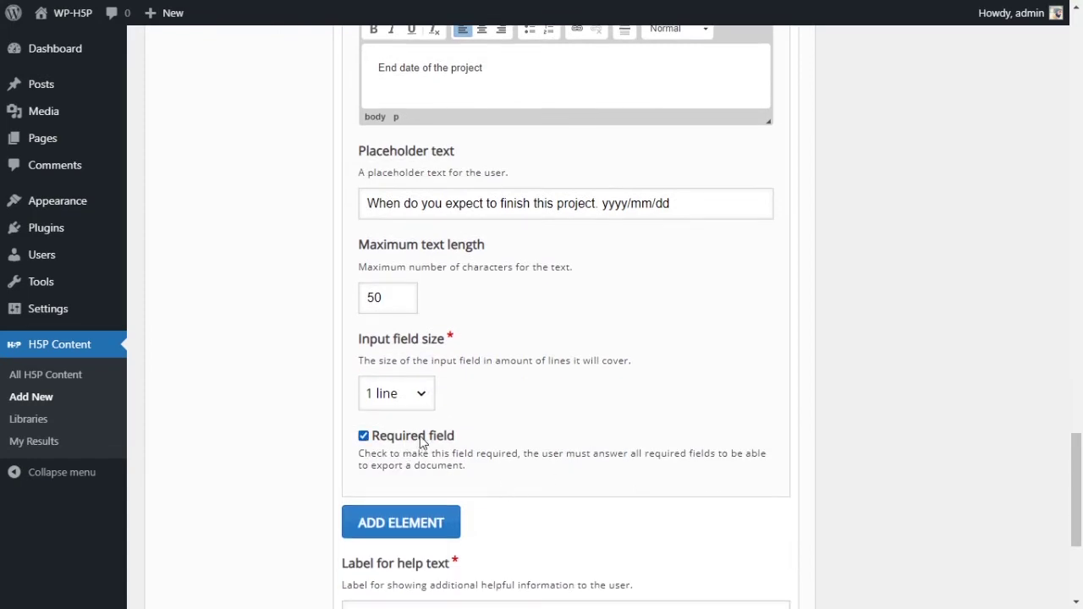
scroll(643, 423, down, 2)
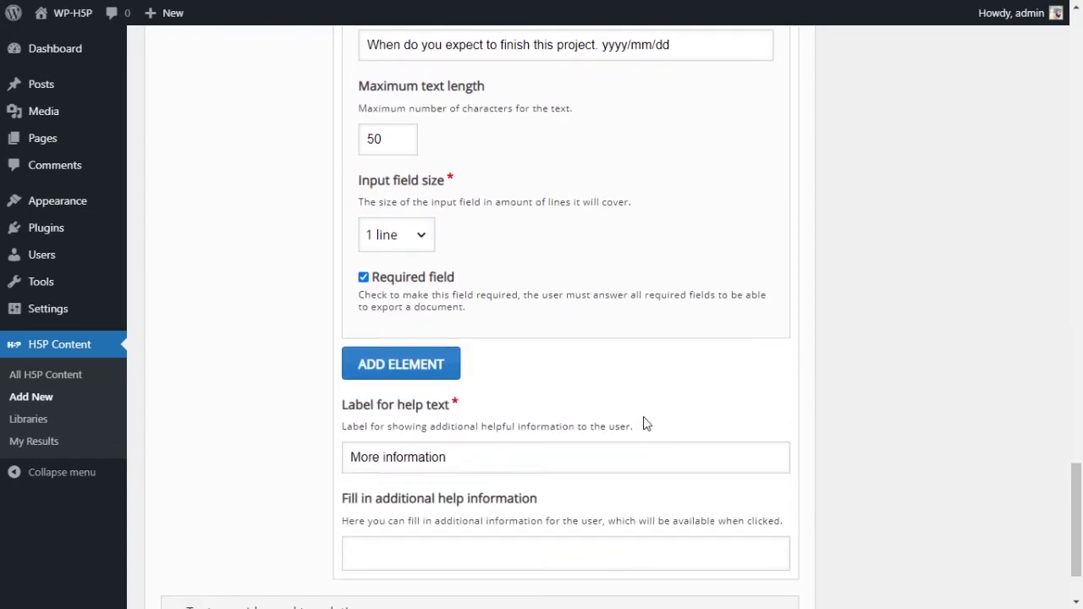
Step: Review the start and end date elements, and add a fifth element to the standard page
scroll(646, 421, up, 6)
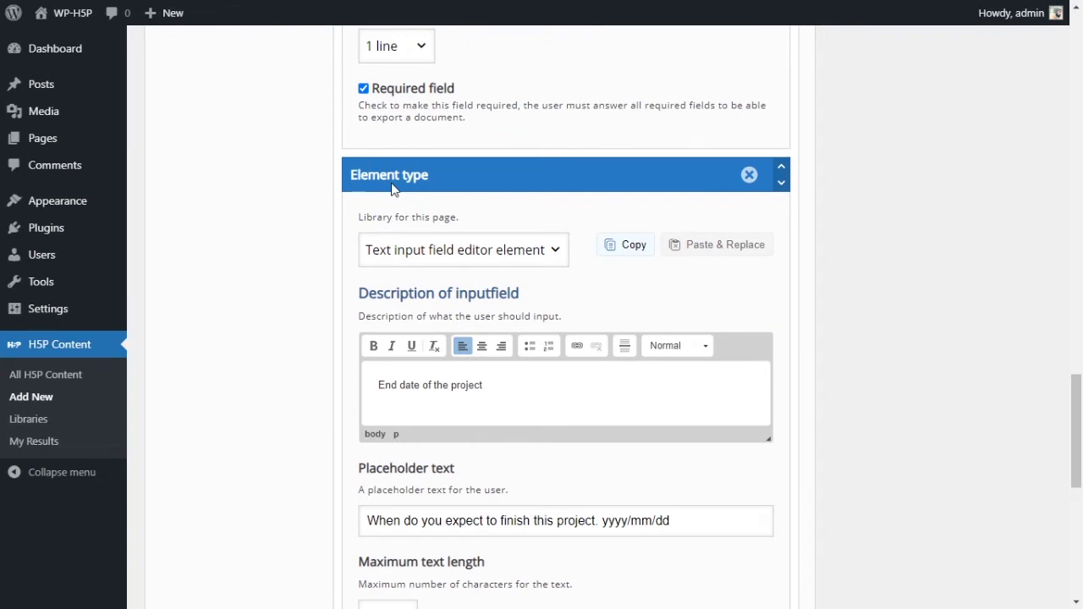
scroll(552, 275, up, 6)
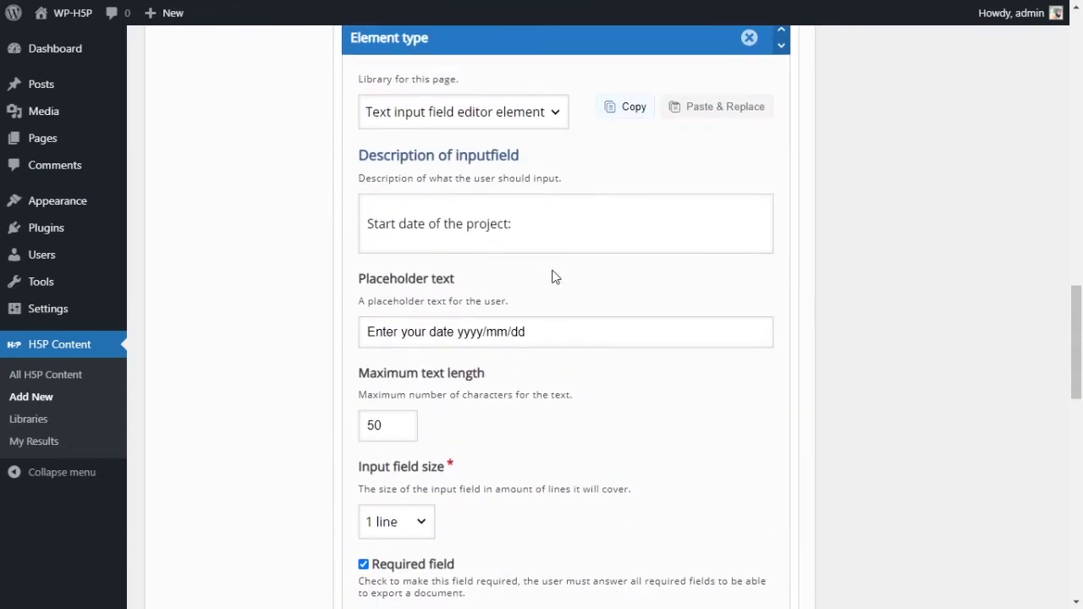
scroll(554, 277, down, 2)
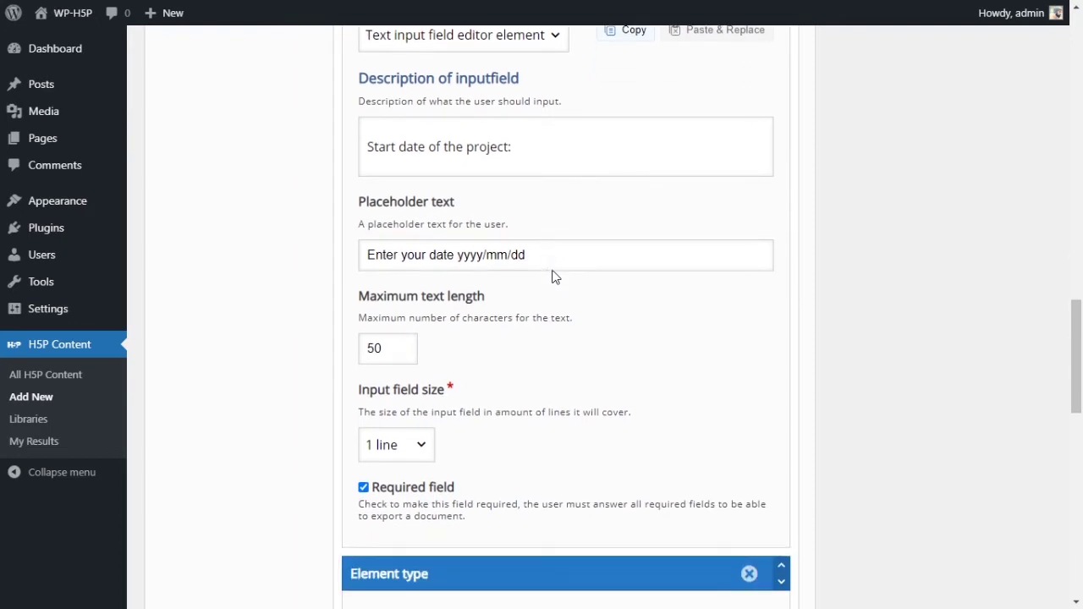
scroll(555, 277, down, 8)
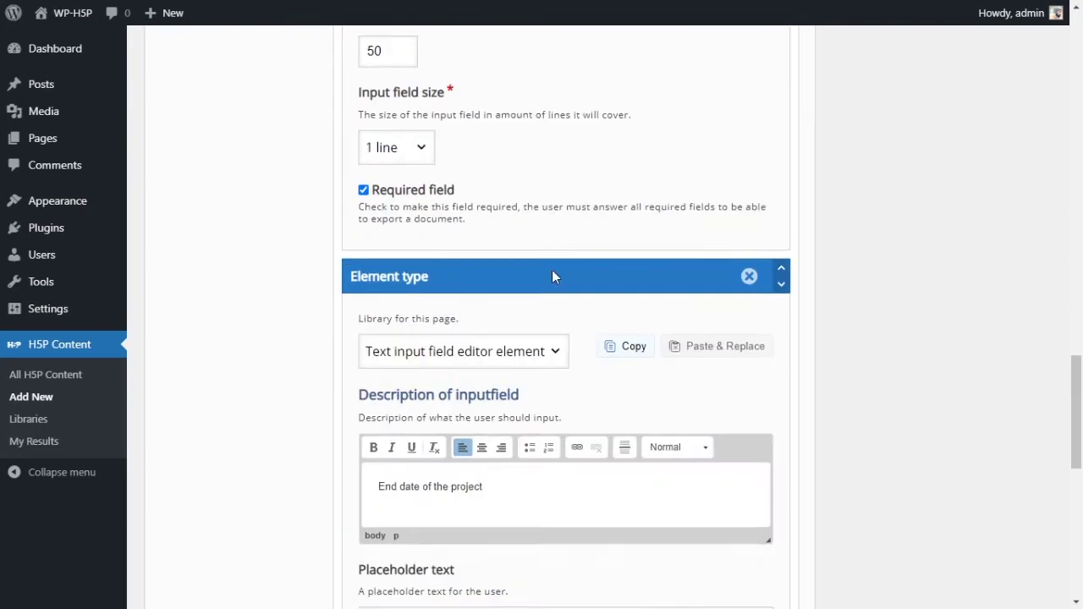
scroll(554, 277, down, 2)
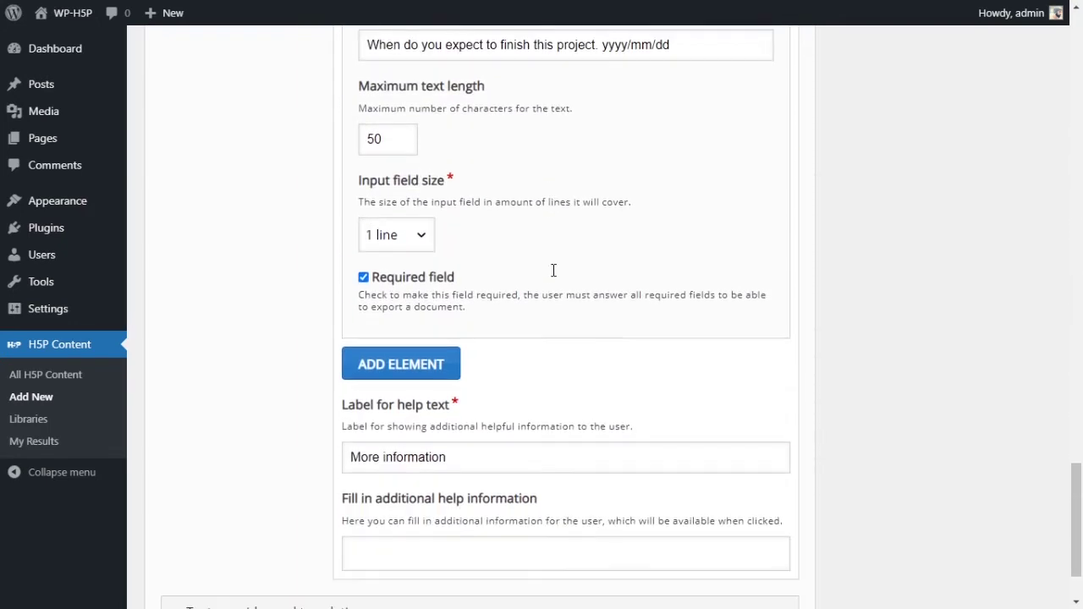
scroll(430, 416, down, 1)
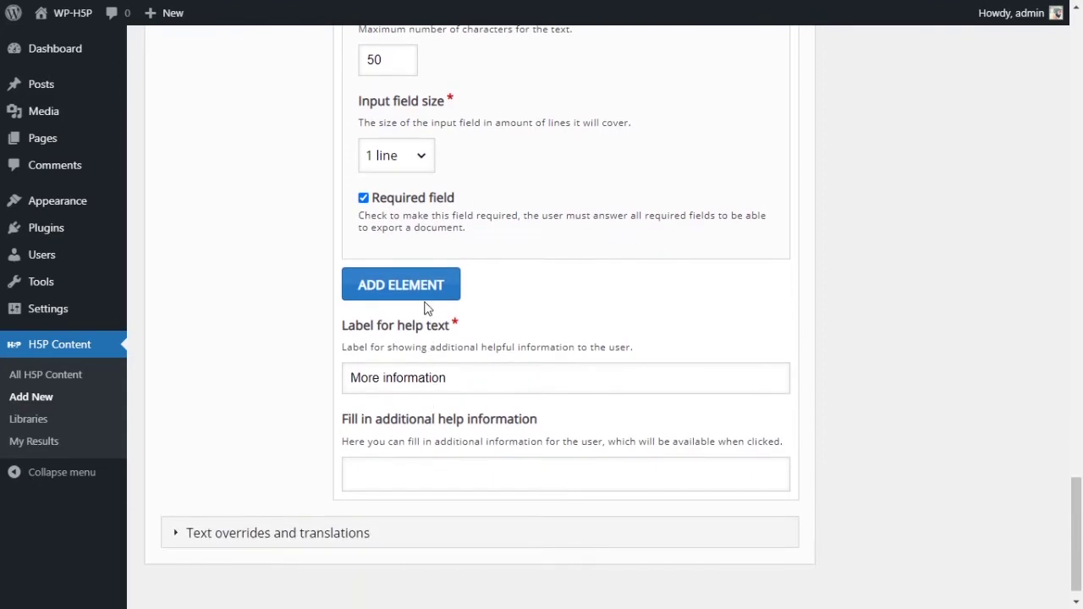
click(426, 307)
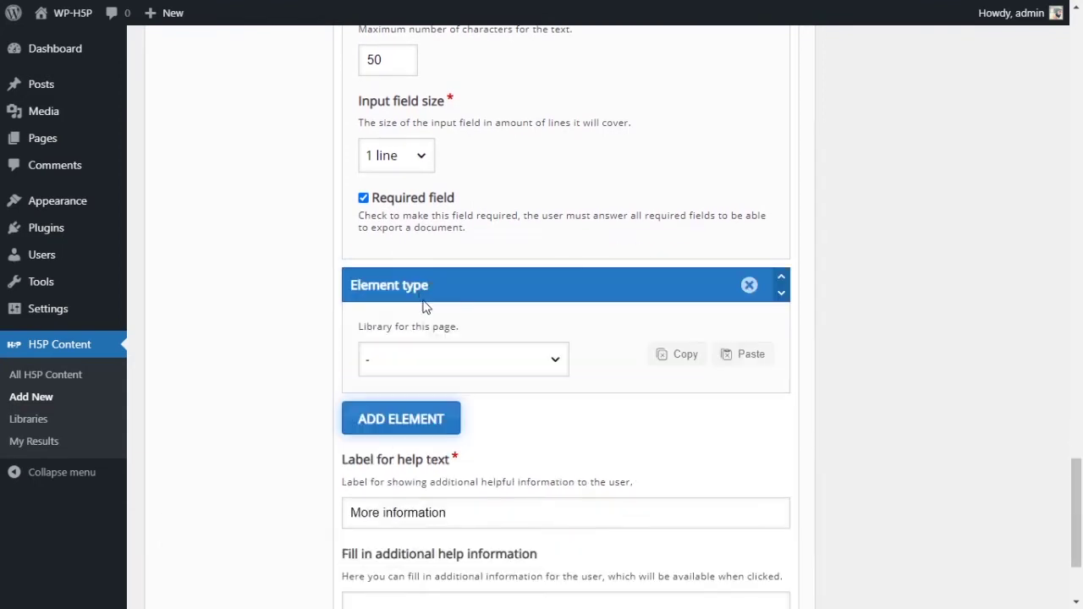
Step: Set the fifth element's type to Text and enter "Describe your project" as its text
click(480, 415)
scroll(515, 399, down, 1)
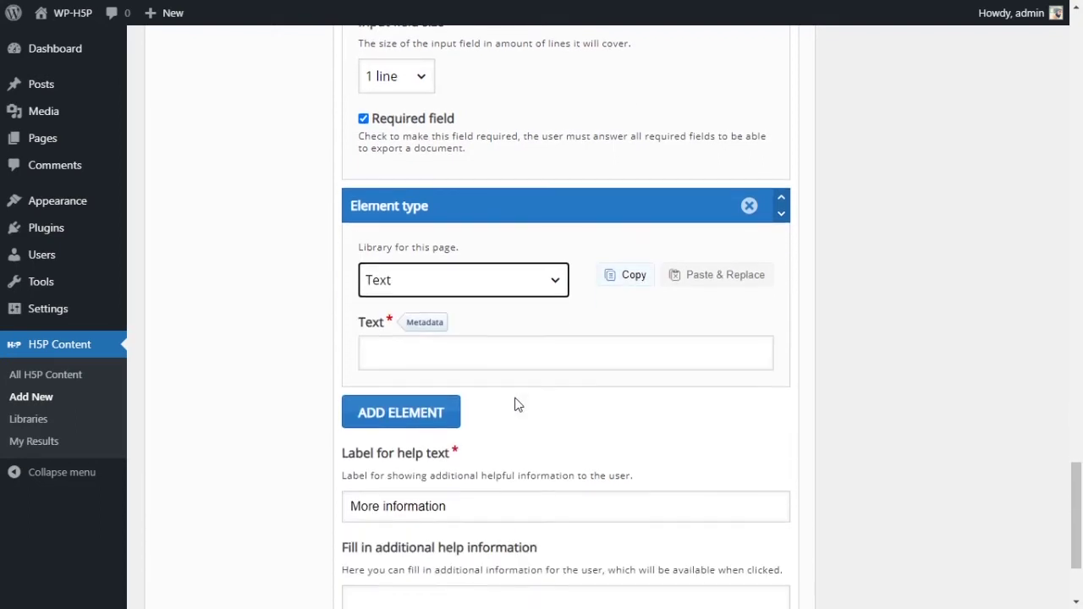
click(512, 359)
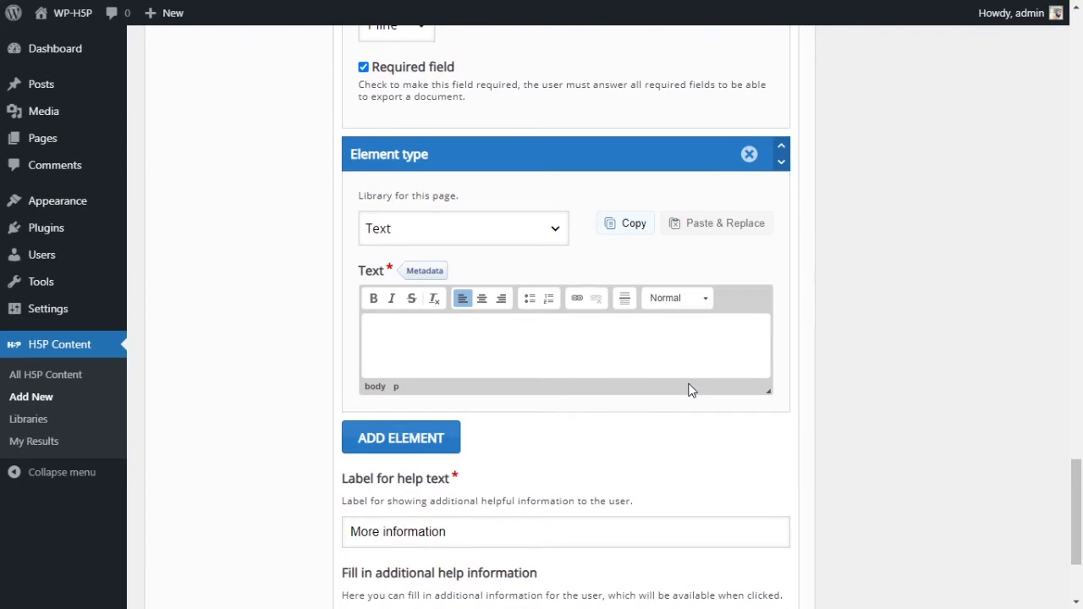
text(Describe your project)
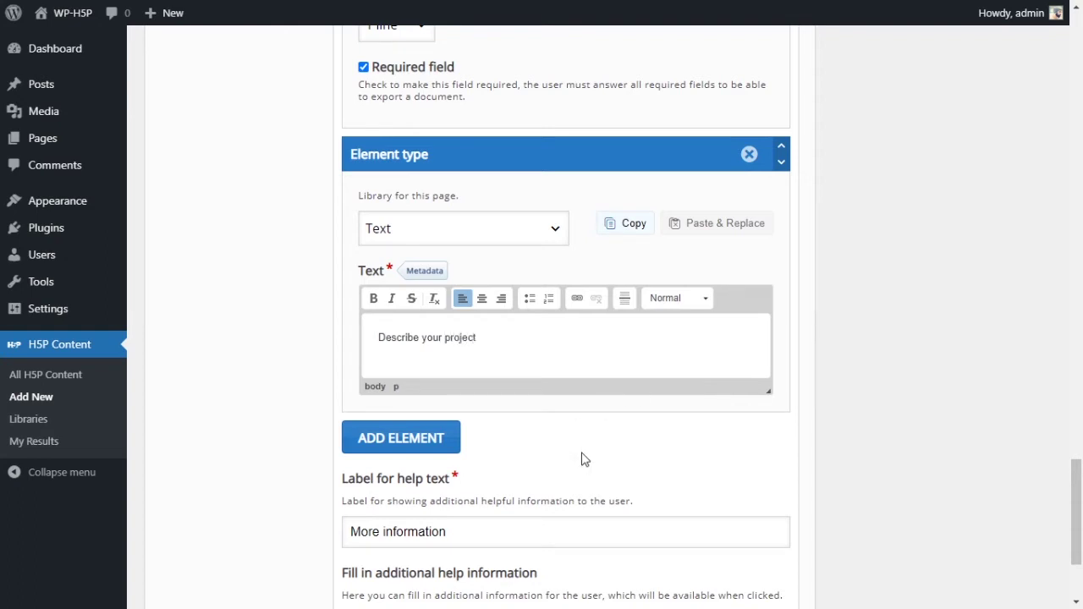
scroll(585, 440, down, 2)
scroll(586, 438, up, 2)
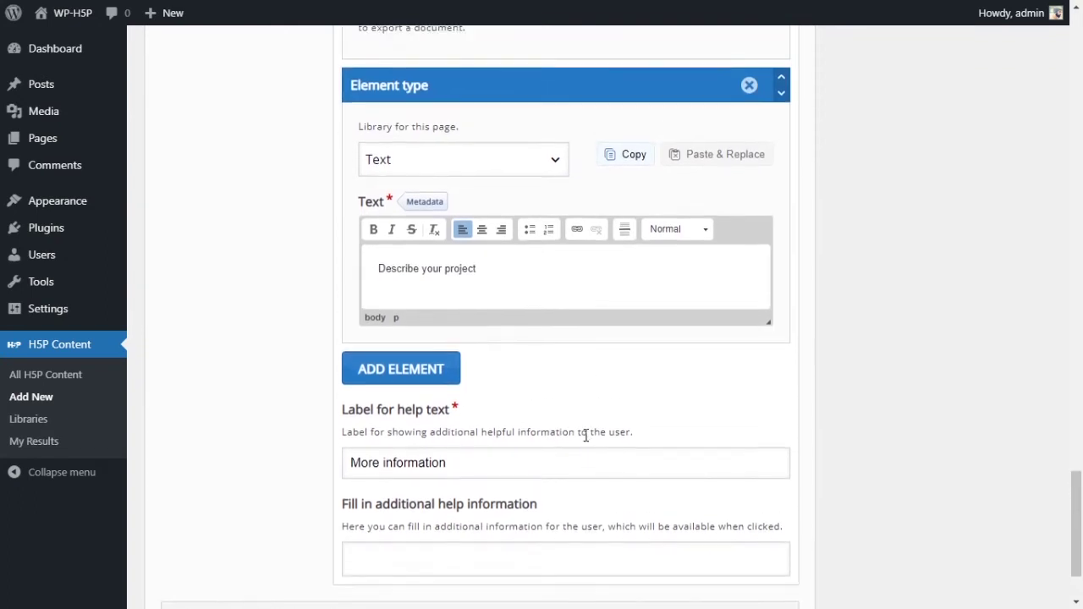
scroll(547, 403, down, 2)
scroll(542, 404, up, 3)
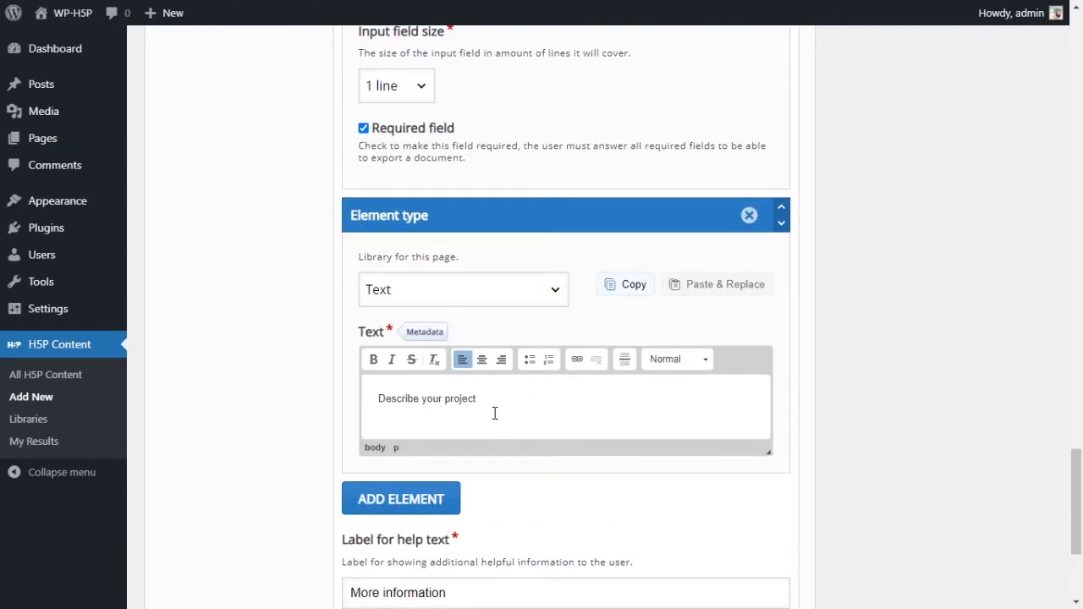
Step: Cut "Describe your project" from the fifth element and change its type to Text input field editor element
drag(491, 409, 346, 414)
key(ctrl+c)
key(BackSpace)
click(466, 297)
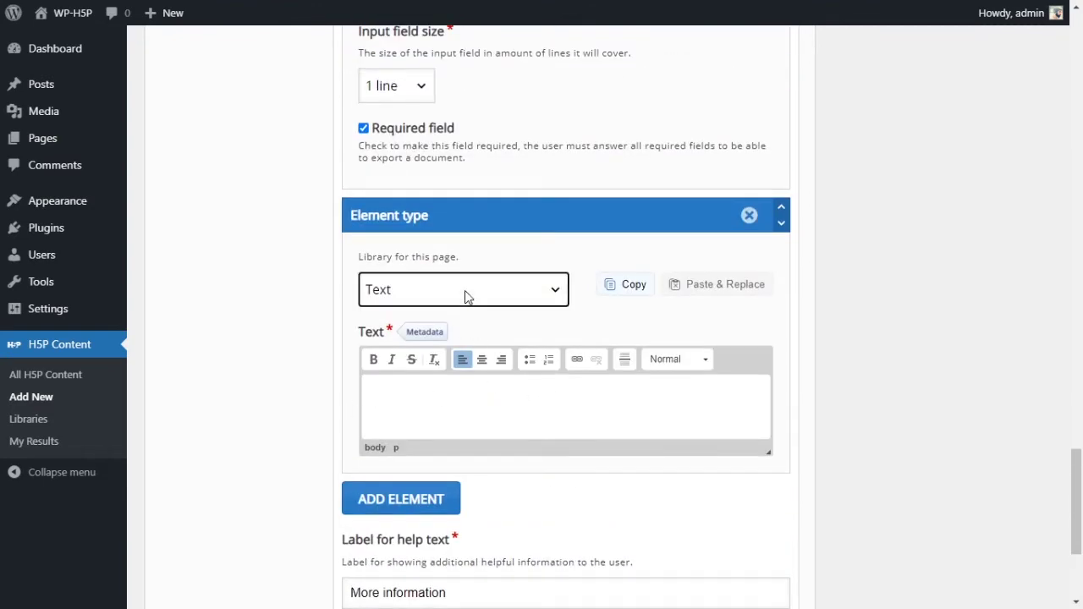
click(451, 360)
click(555, 435)
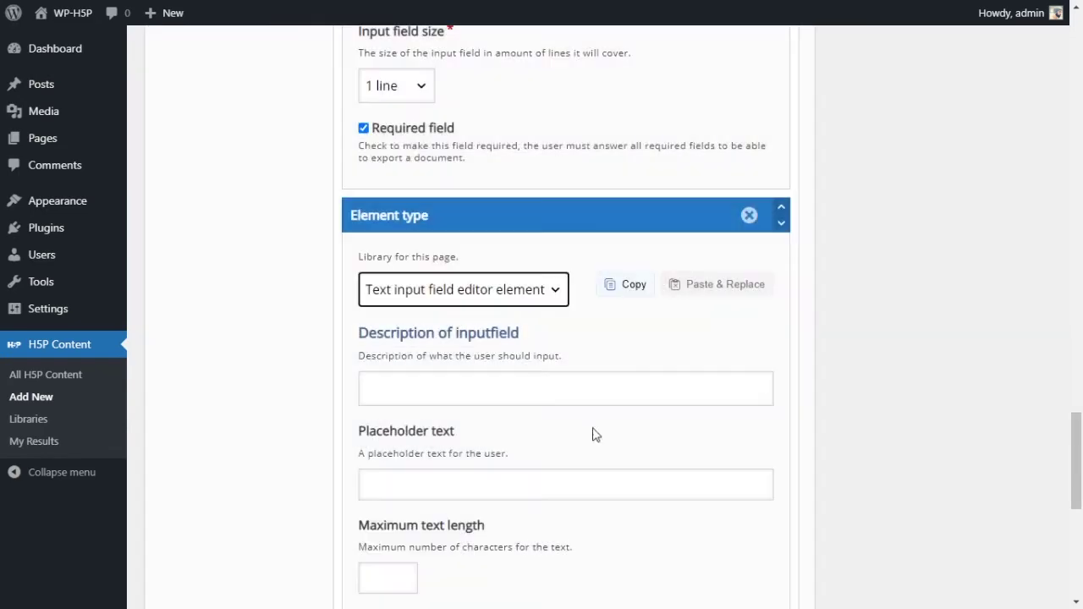
Step: Paste the cut text as the fifth element's input field description and end it with a period: "Describe your project."
click(440, 394)
scroll(607, 411, up, 5)
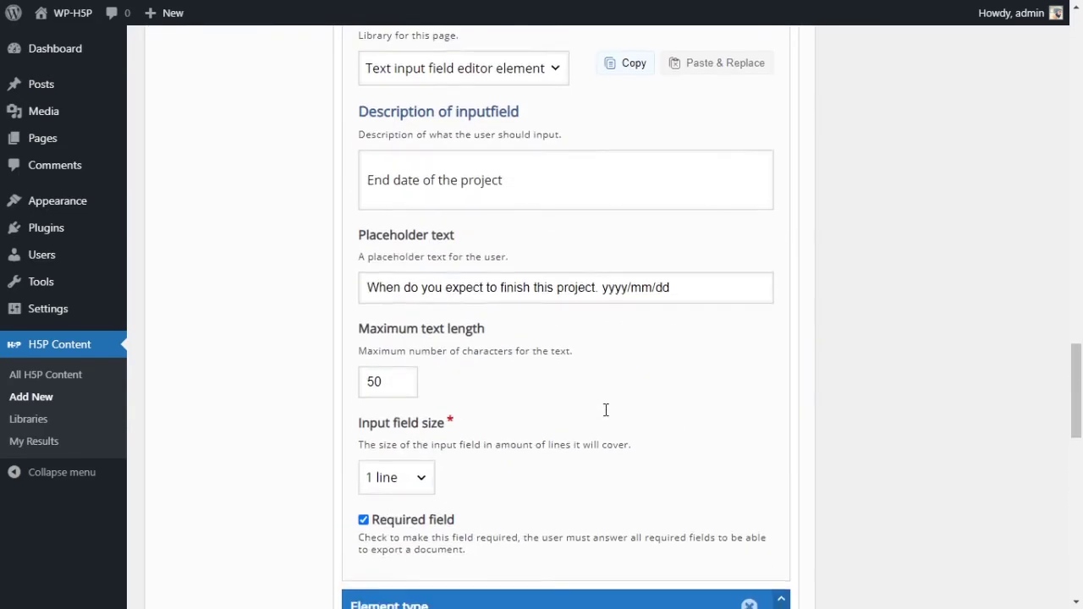
scroll(606, 410, down, 5)
scroll(606, 409, down, 1)
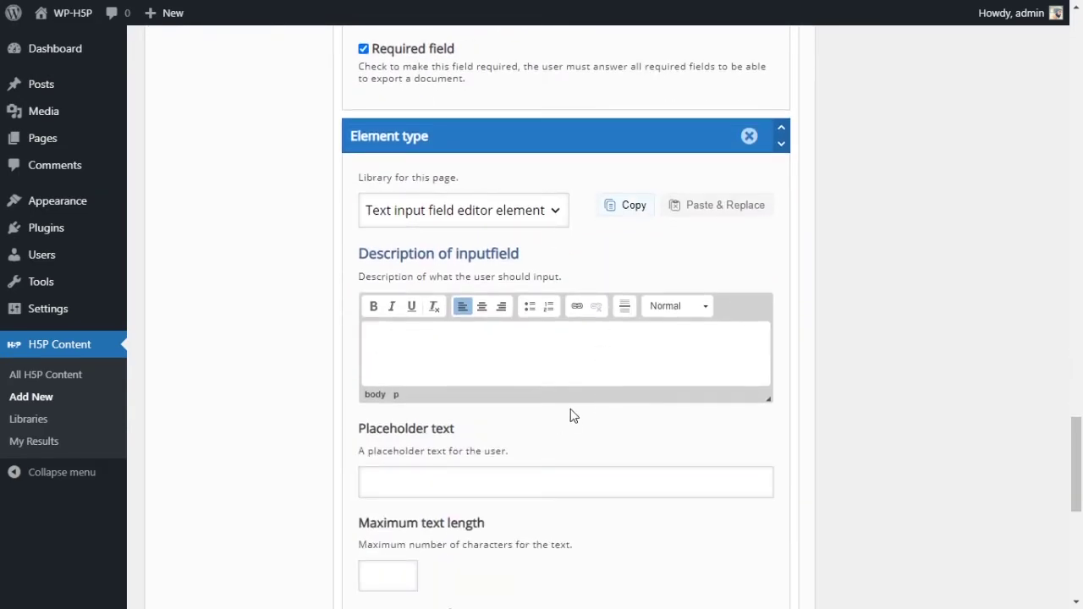
key(ctrl+v)
text(.)
Step: Fill in "Describe your project" as the placeholder text of the project description field
scroll(603, 370, down, 4)
click(457, 324)
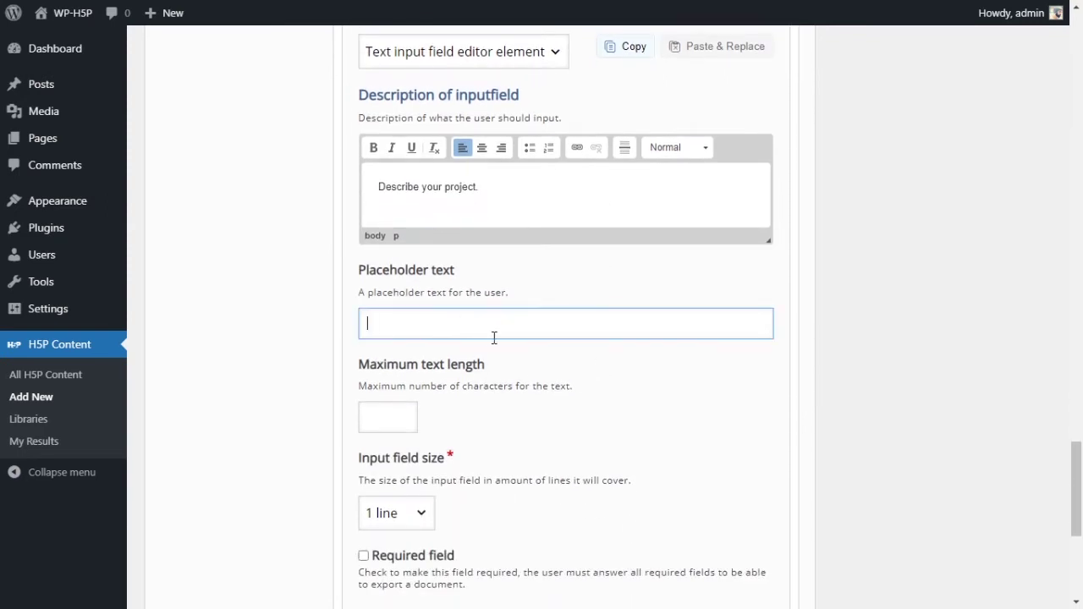
text(De)
key(ctrl+a)
key(ctrl+v)
scroll(489, 356, down, 1)
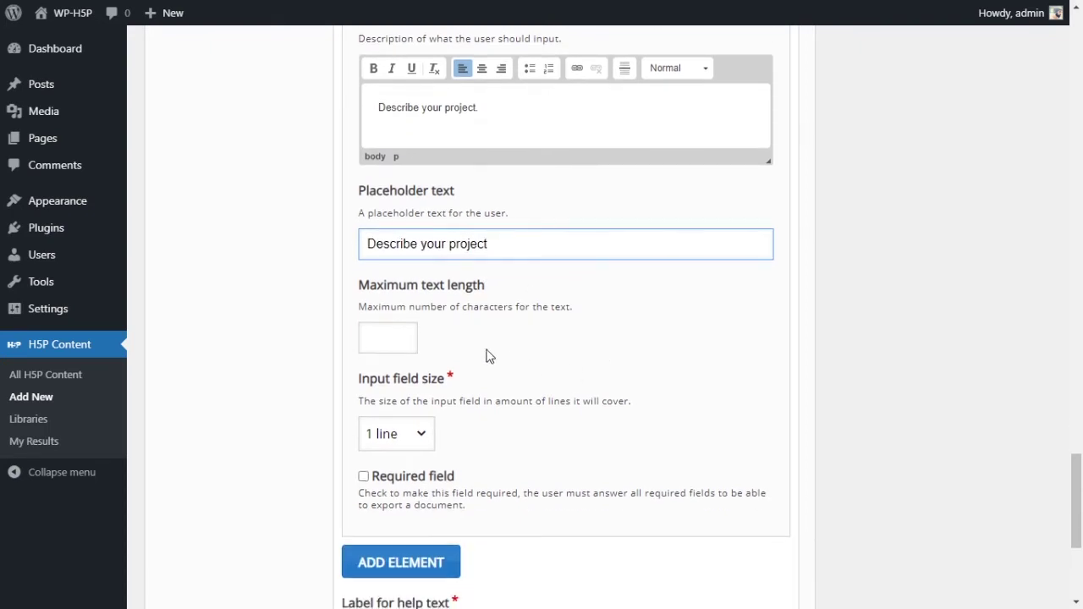
click(414, 338)
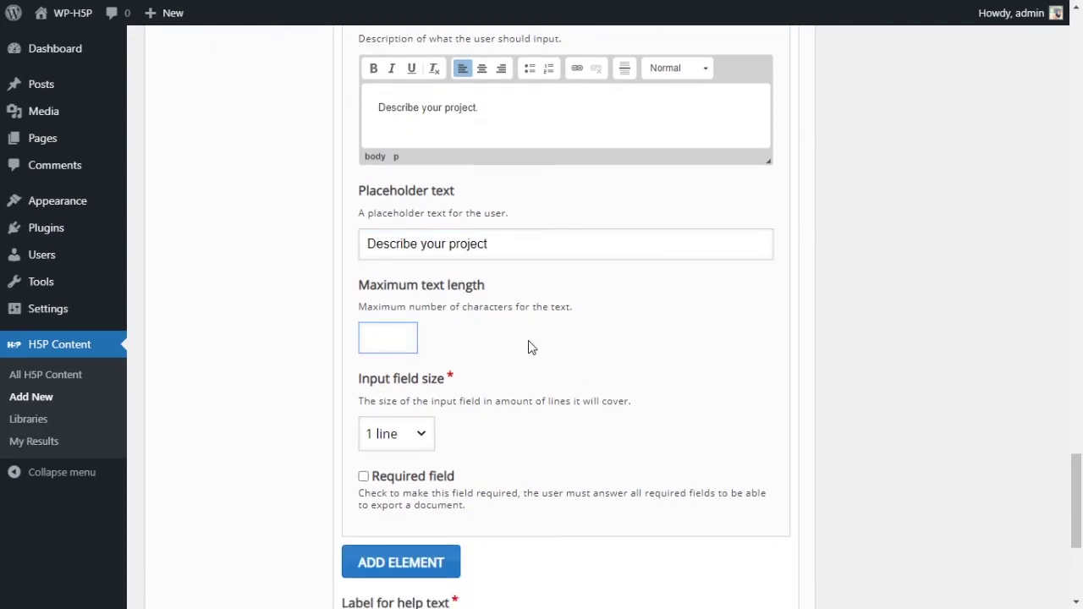
text(20)
key(BackSpace)
key(BackSpace)
text(00)
key(BackSpace)
key(BackSpace)
click(529, 345)
Step: Set the project description field's input size to 10 lines and make the field required
scroll(546, 350, down, 2)
click(432, 287)
click(430, 332)
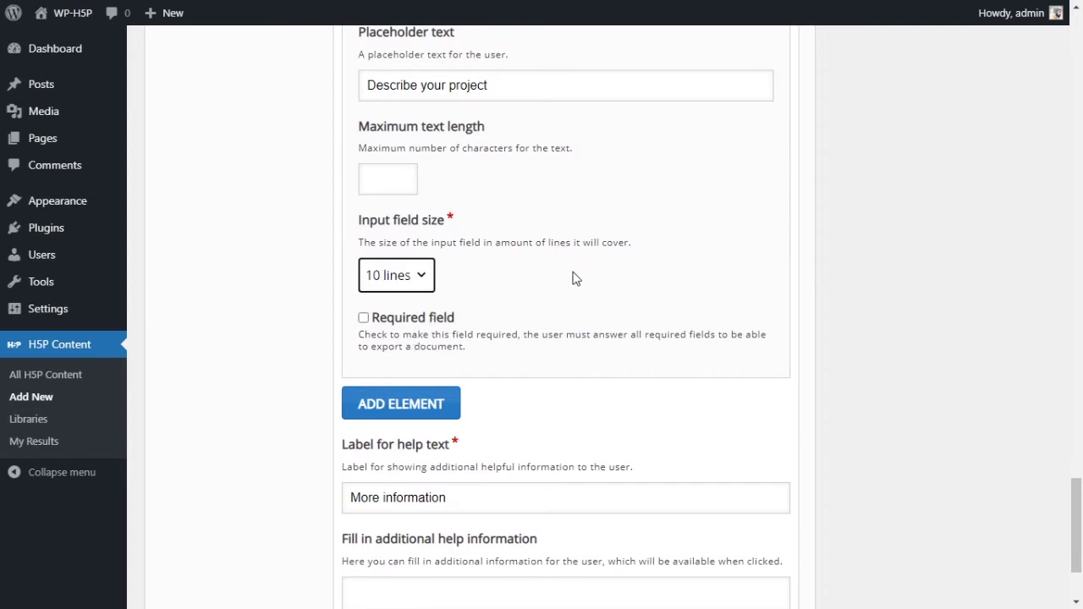
click(423, 318)
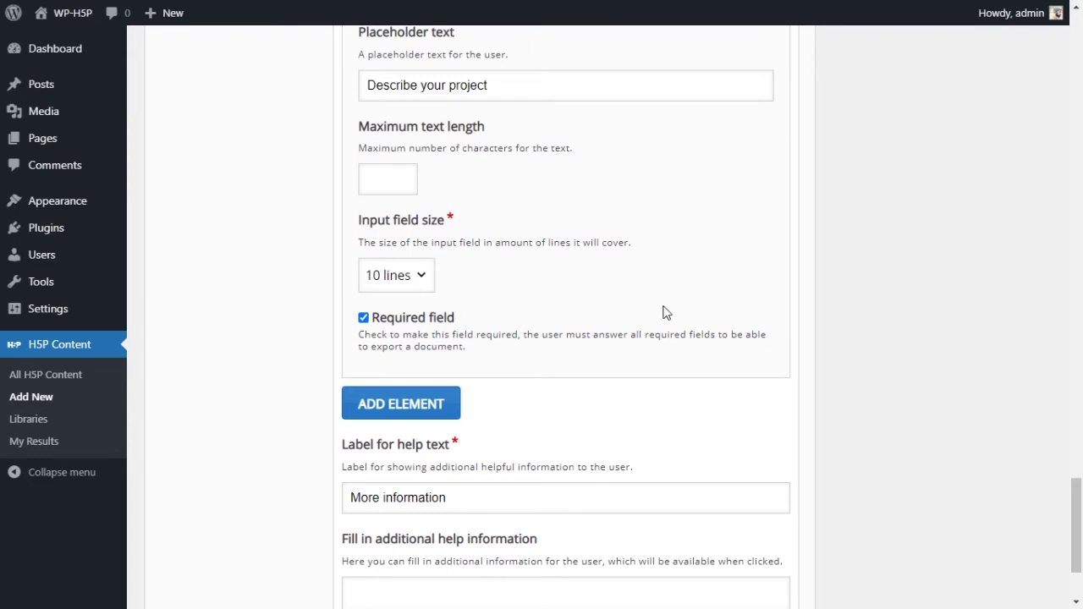
Step: Add a sixth element of type Image and upload the picture of a hand holding a pencil
scroll(665, 313, down, 3)
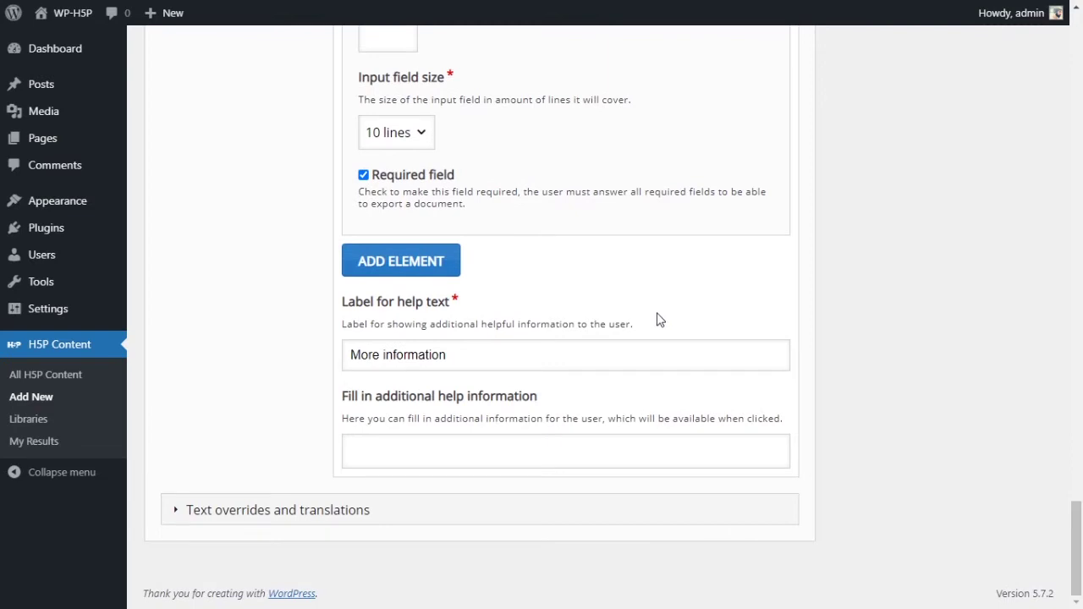
click(428, 262)
scroll(637, 322, down, 1)
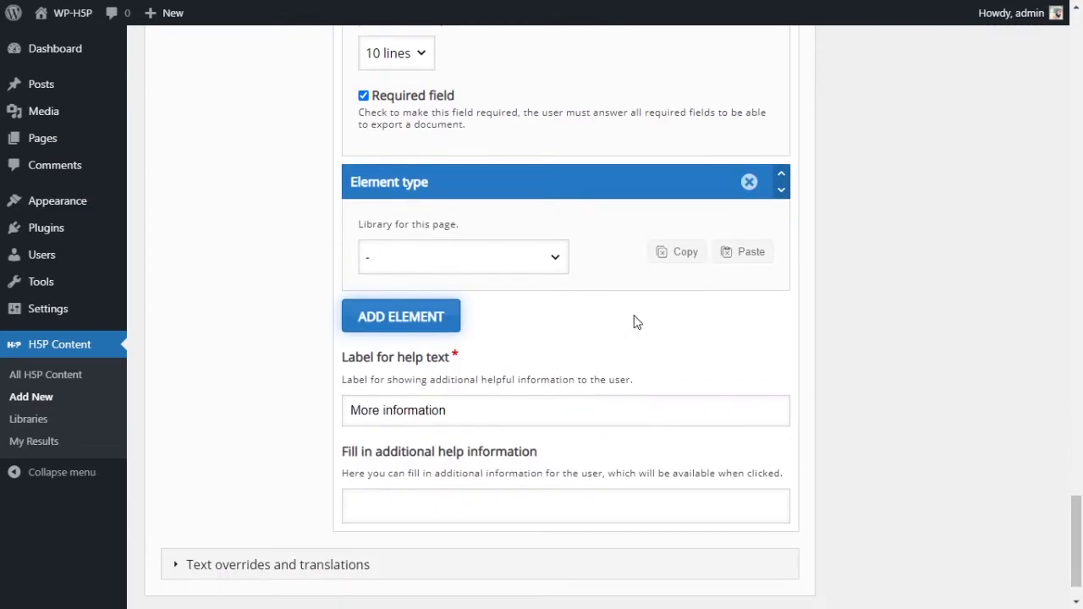
click(556, 255)
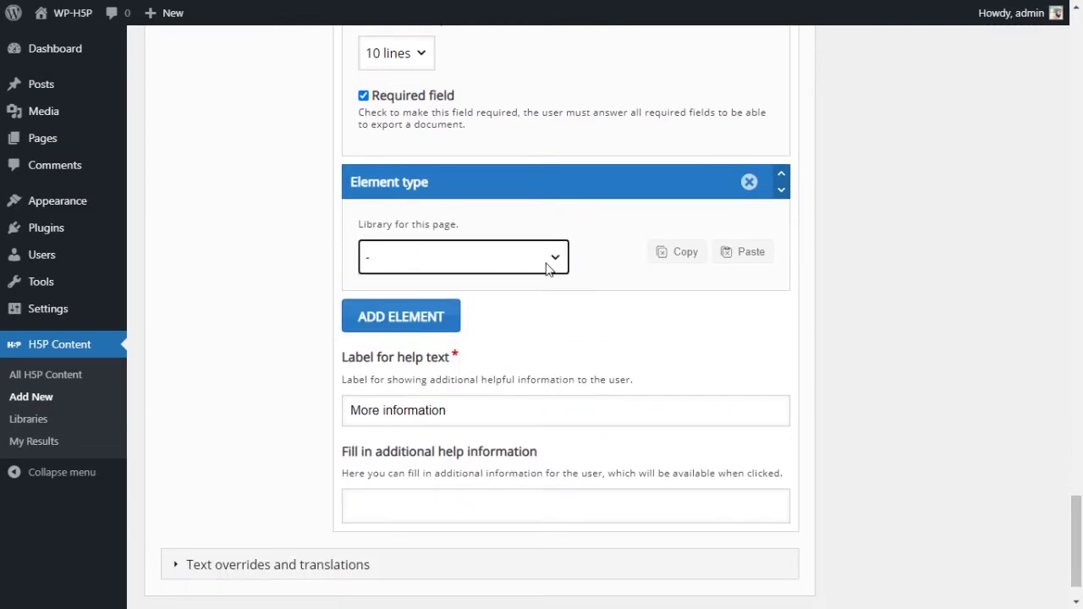
click(514, 339)
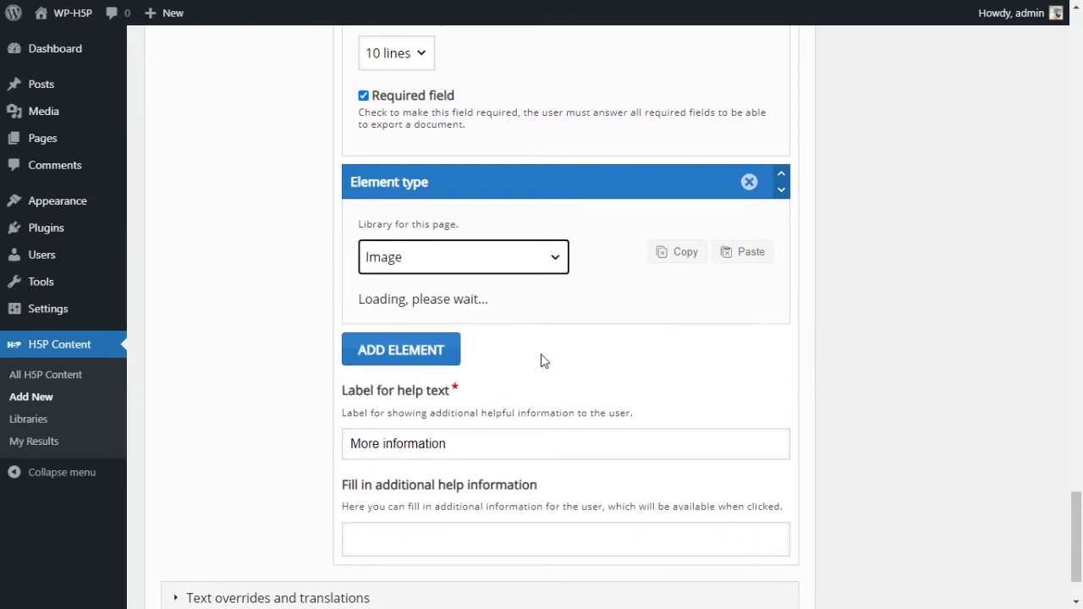
scroll(542, 336, down, 1)
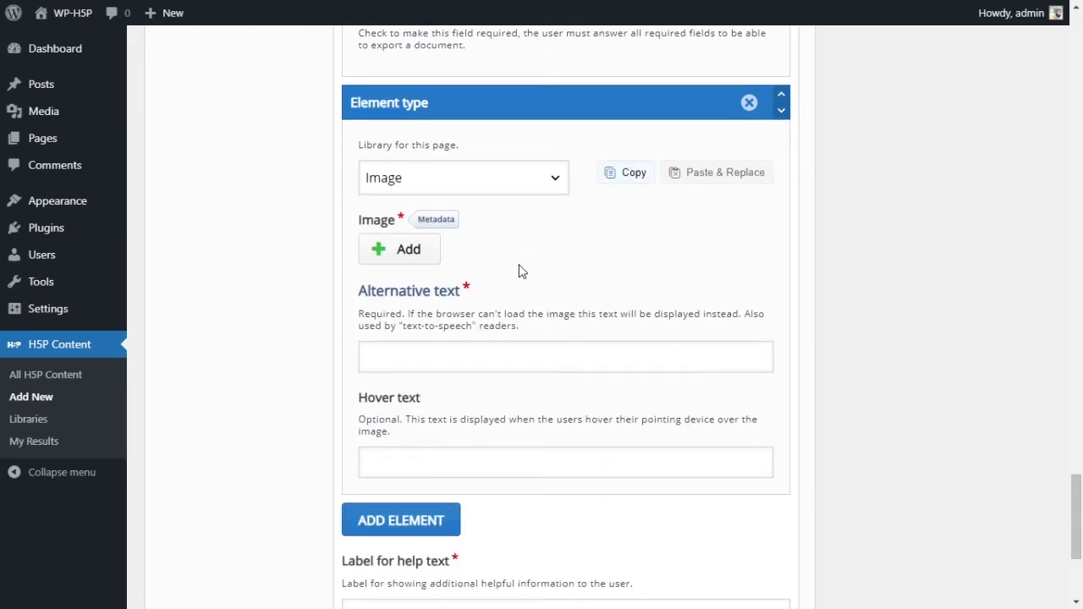
click(410, 252)
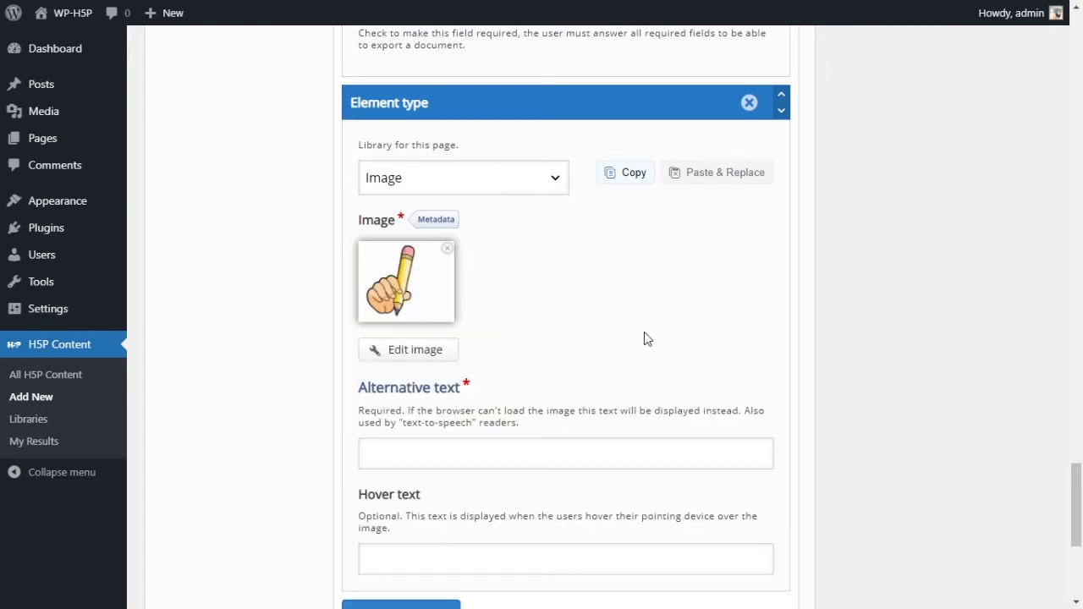
Step: Enter "pencil" as the alternative text of the uploaded image
scroll(510, 359, down, 2)
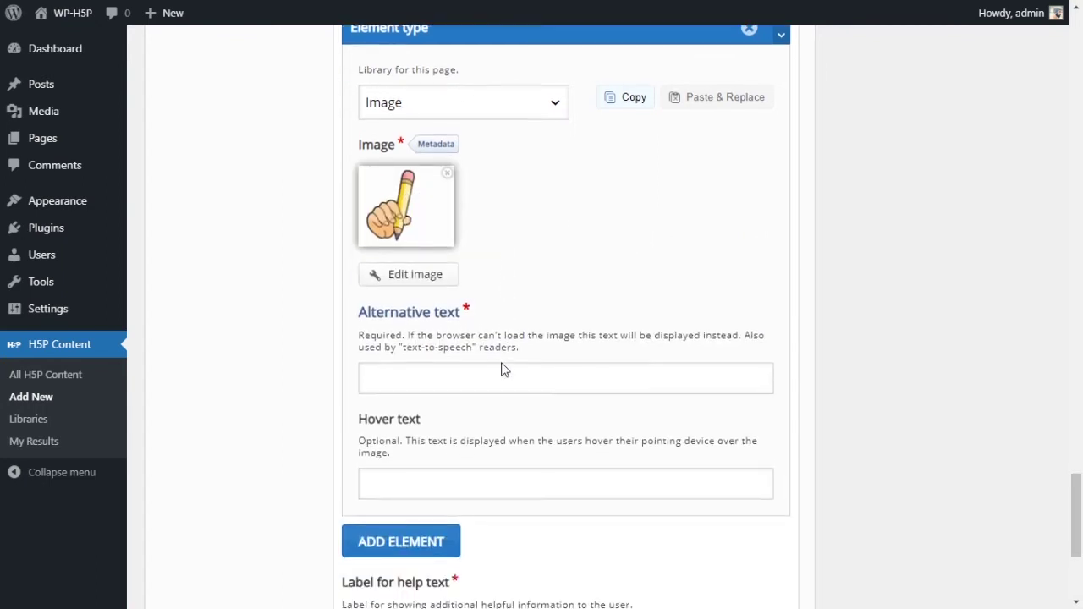
click(494, 296)
text(ppencil)
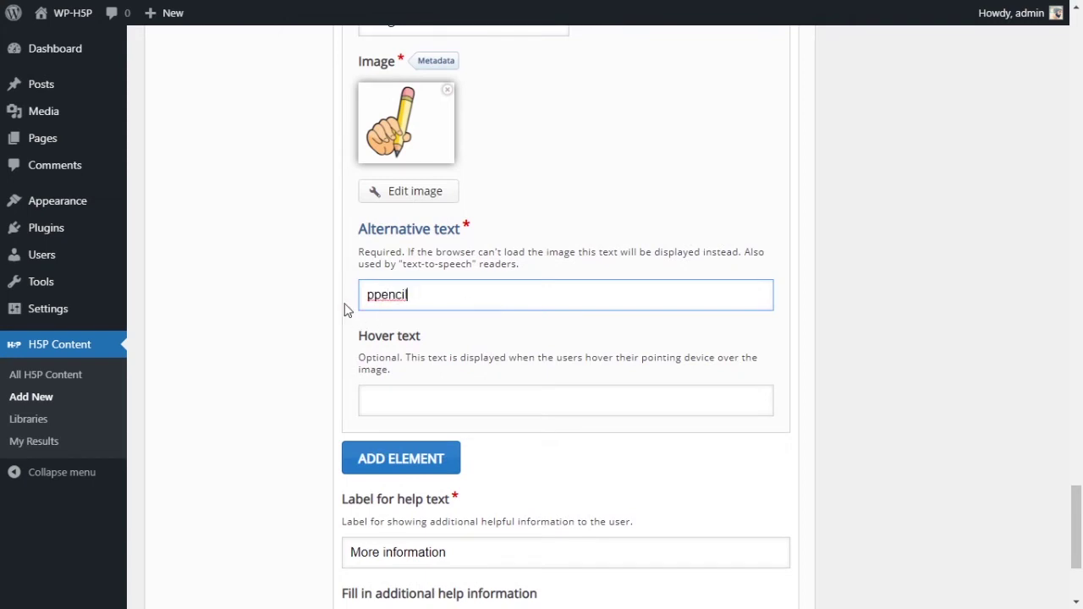
click(374, 295)
key(BackSpace)
scroll(461, 322, down, 2)
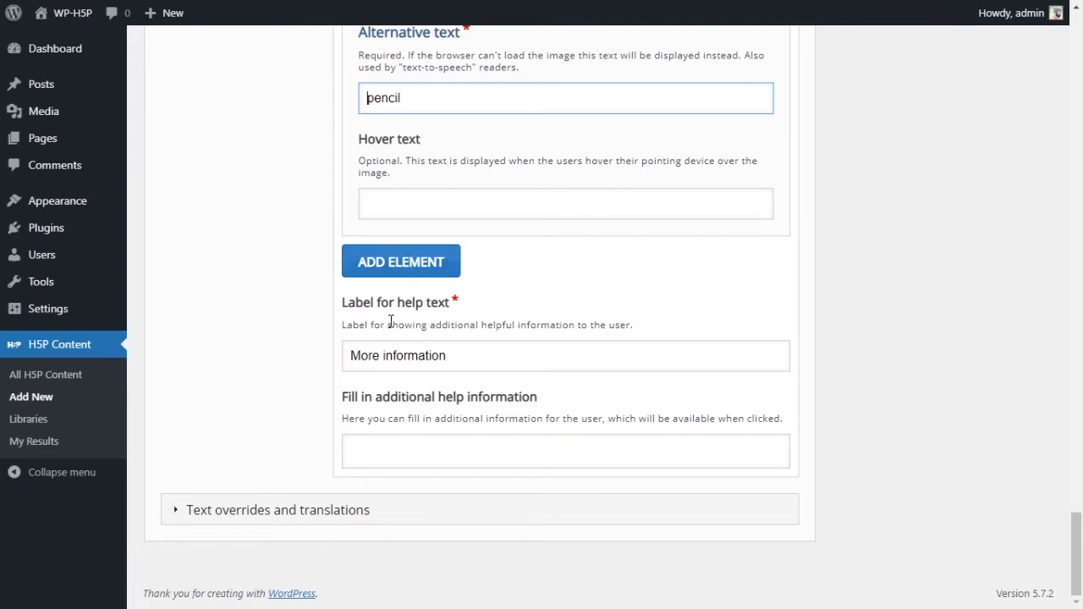
Step: Enter "MOre information will be in here" as the standard page's additional help information
drag(358, 309, 417, 307)
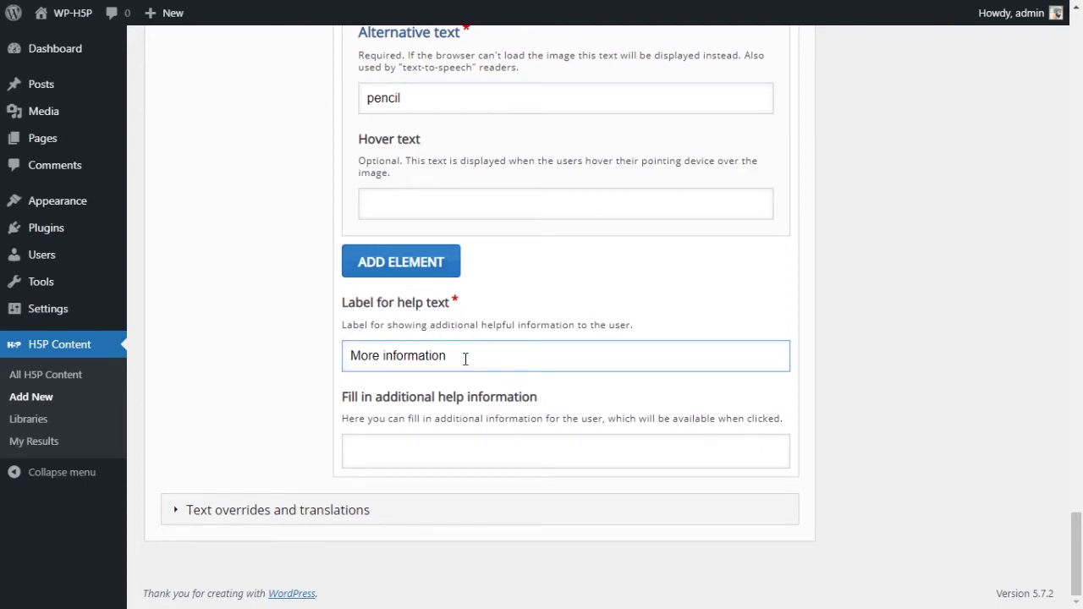
click(462, 450)
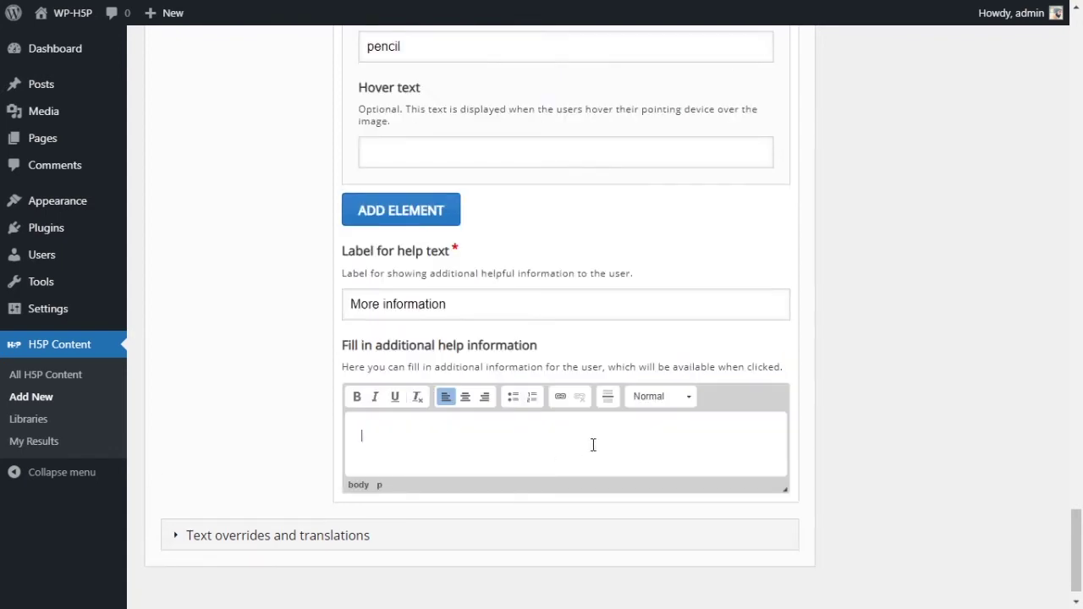
text(MOre information will )
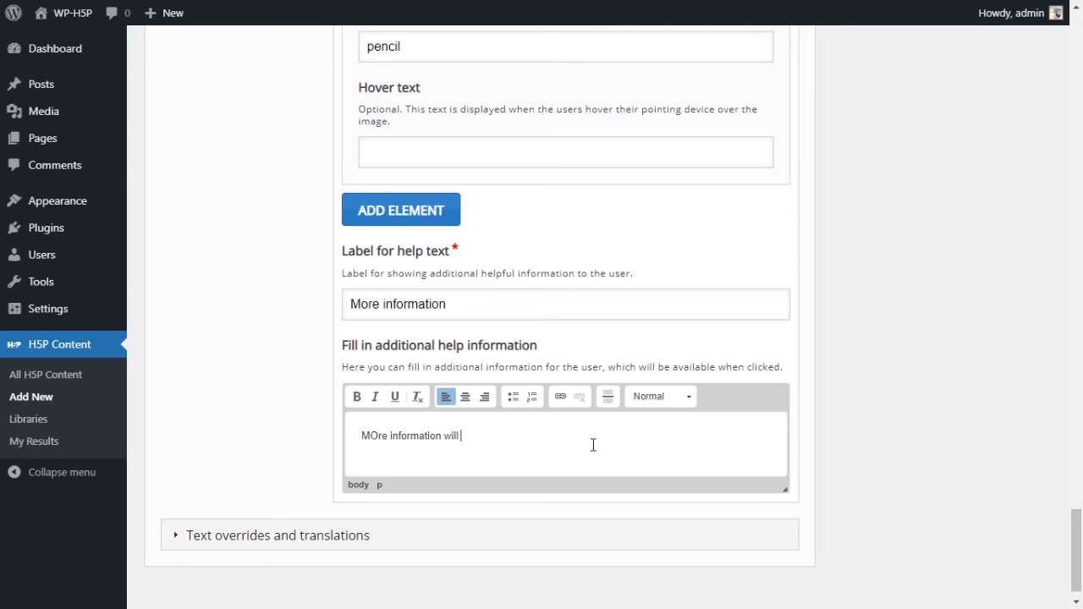
text(be in here)
Step: Create the Documentation Tool content from the completed standard page
drag(1078, 532, 1079, 84)
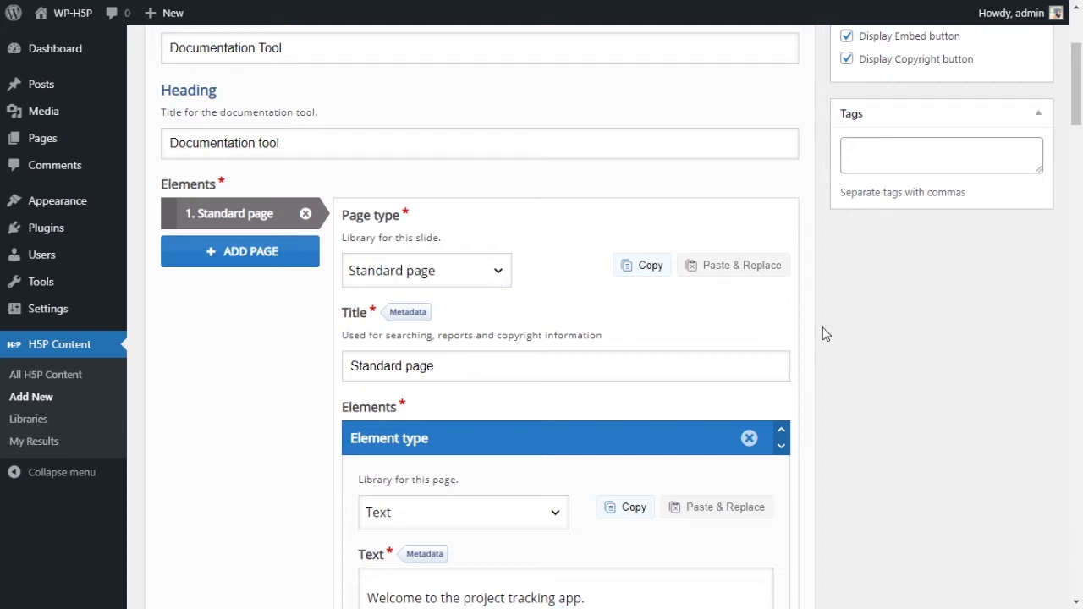
scroll(912, 331, up, 3)
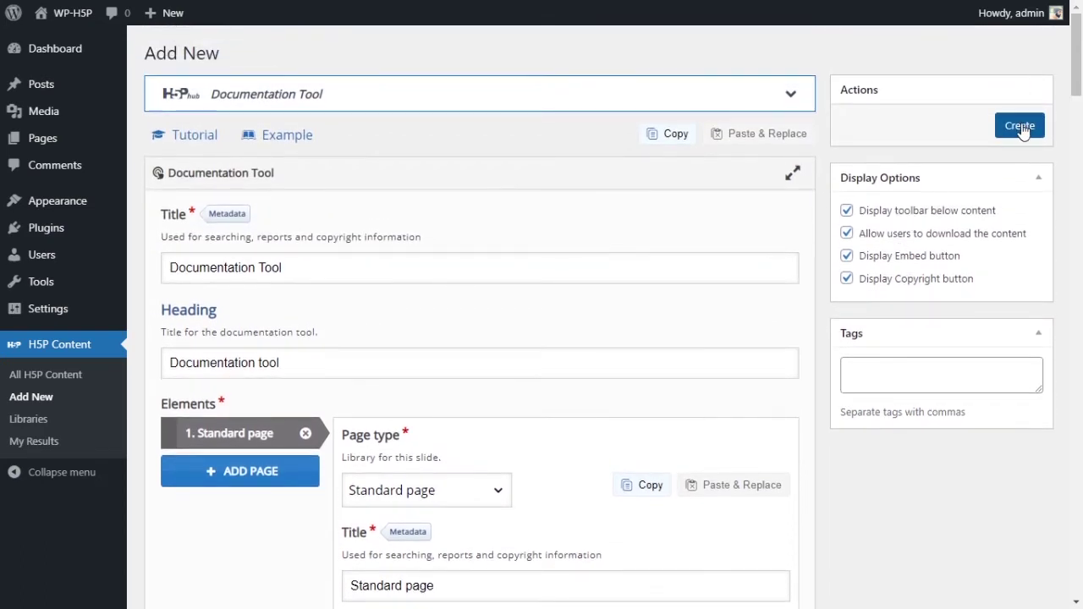
click(1021, 126)
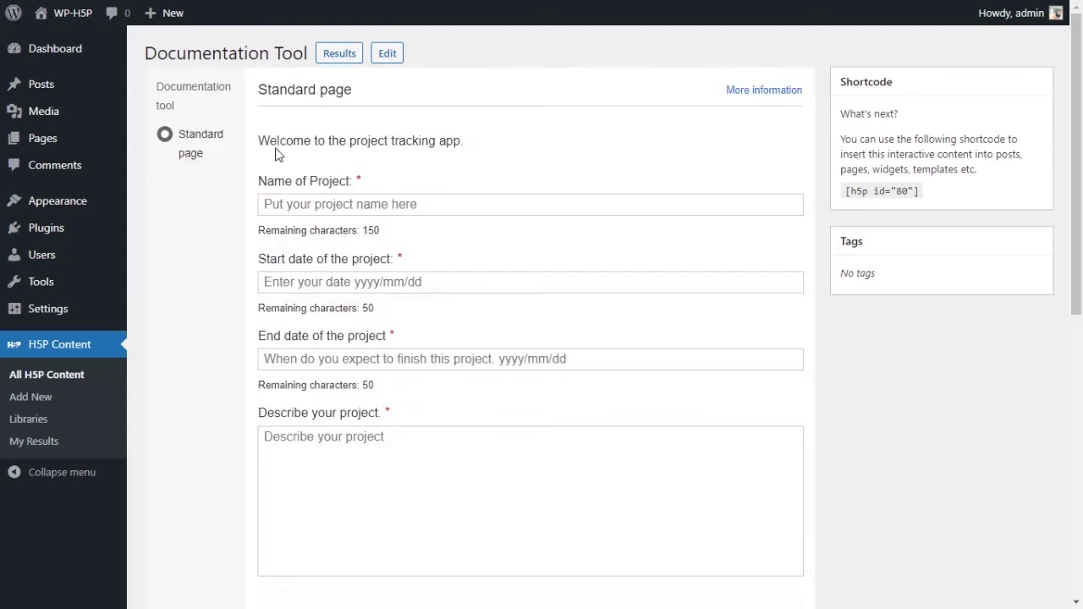
Step: Review the welcome text and the Name of Project field on the created standard page
drag(259, 140, 489, 144)
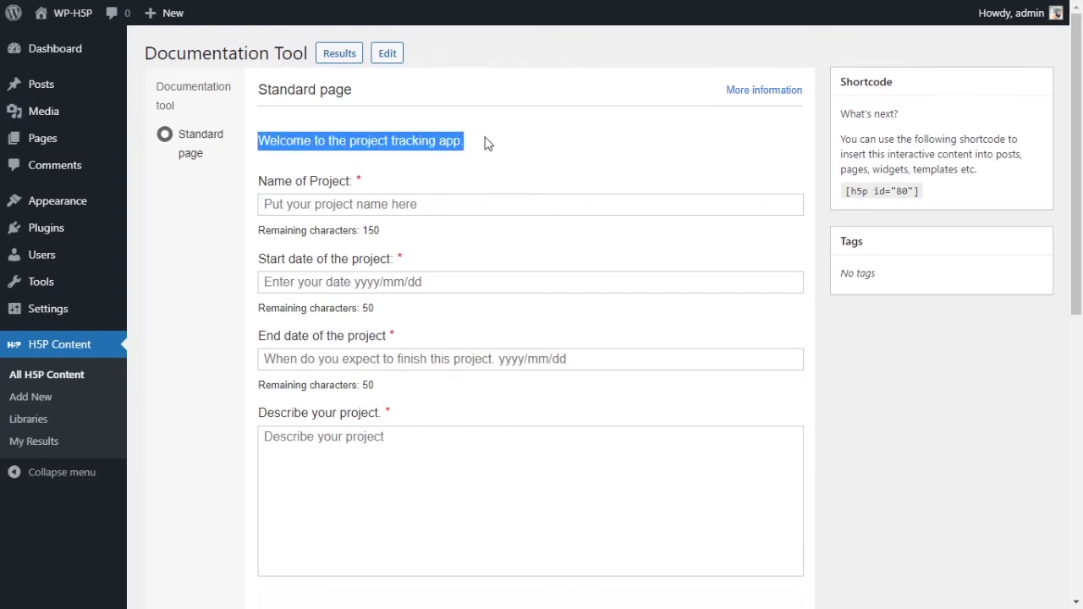
click(308, 144)
drag(270, 141, 466, 145)
click(415, 164)
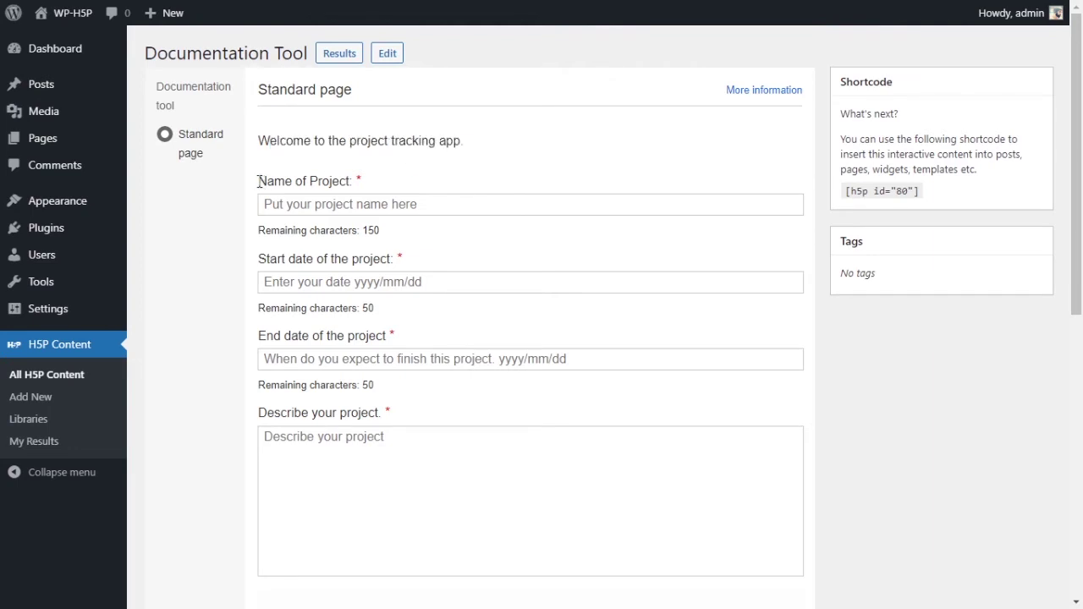
drag(259, 181, 463, 206)
Step: Enter "Project X" in the Name of Project field and go to the start date field
click(543, 210)
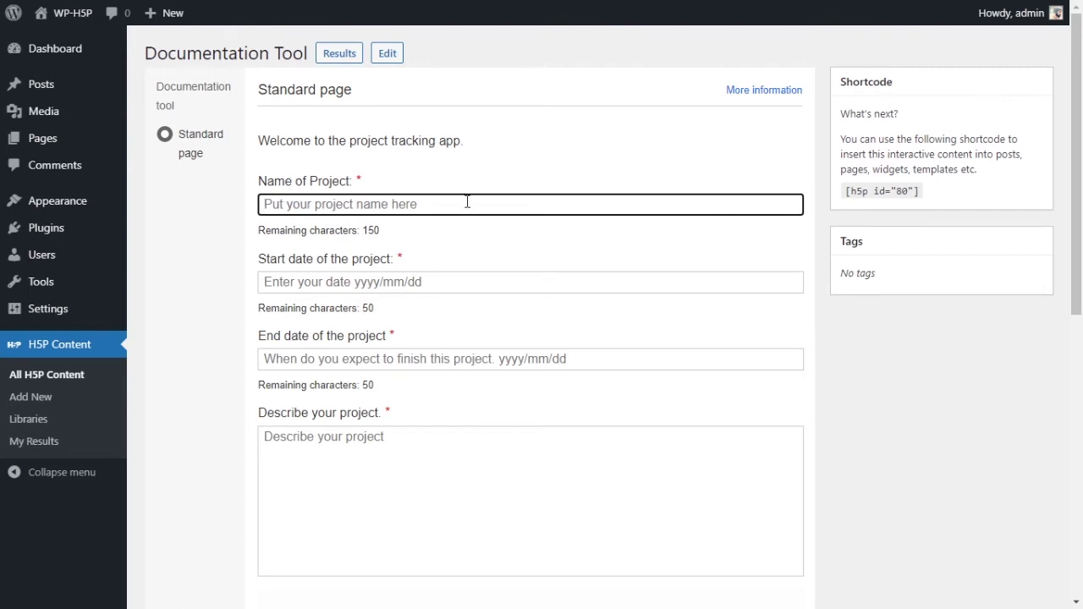
text(Project X)
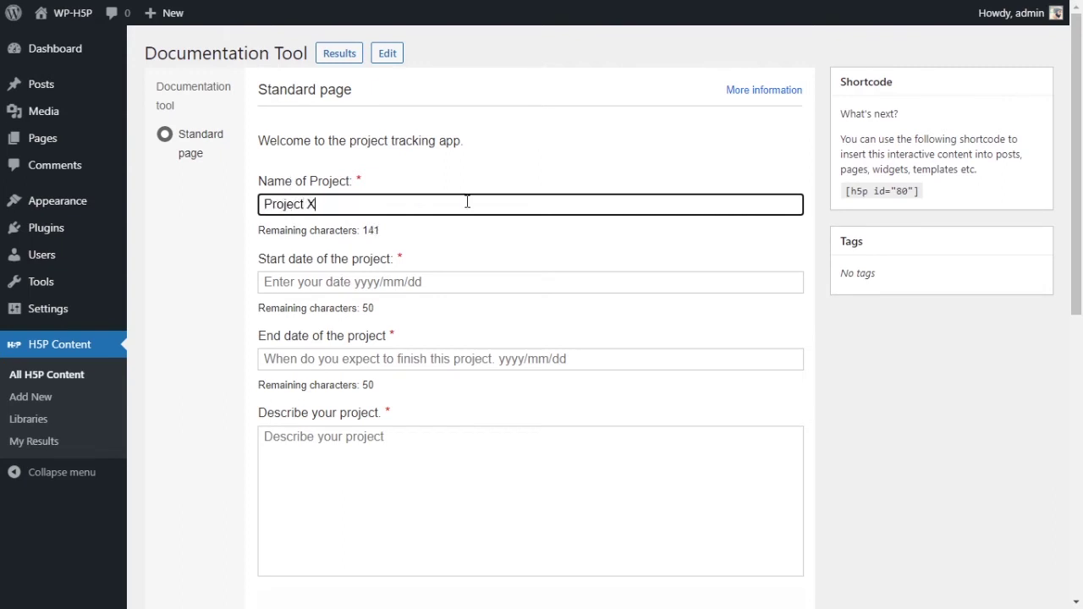
click(442, 283)
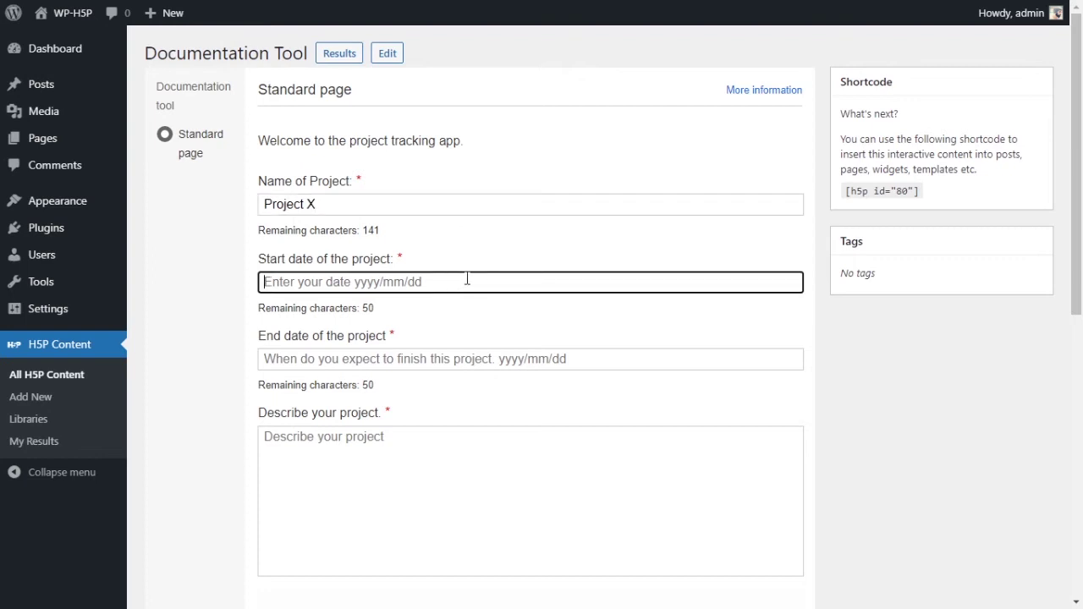
click(399, 260)
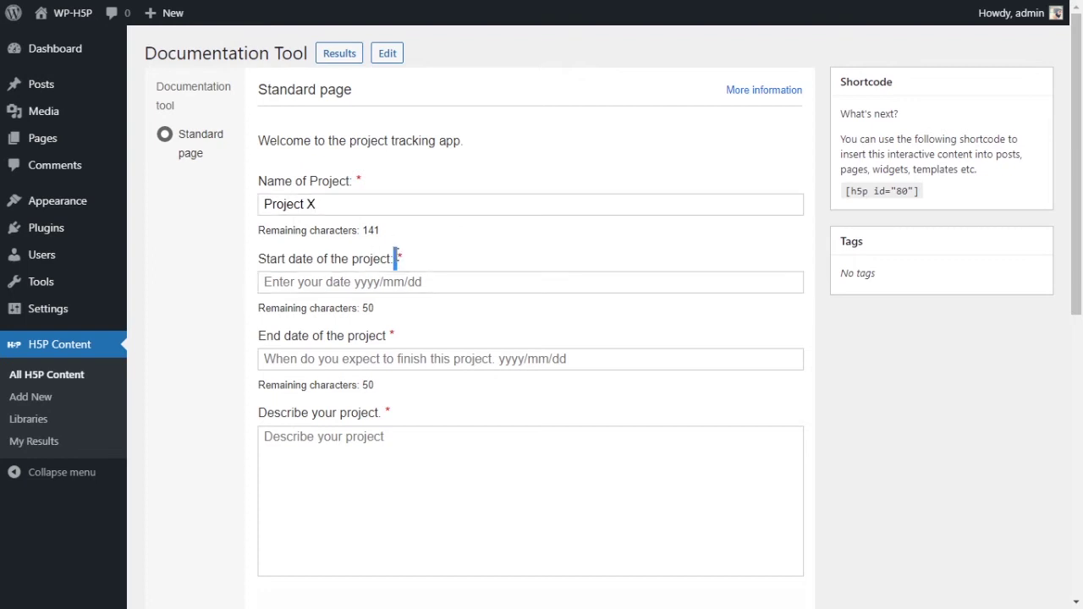
Step: Enter 2021/05/05 as the start date of the project
click(463, 284)
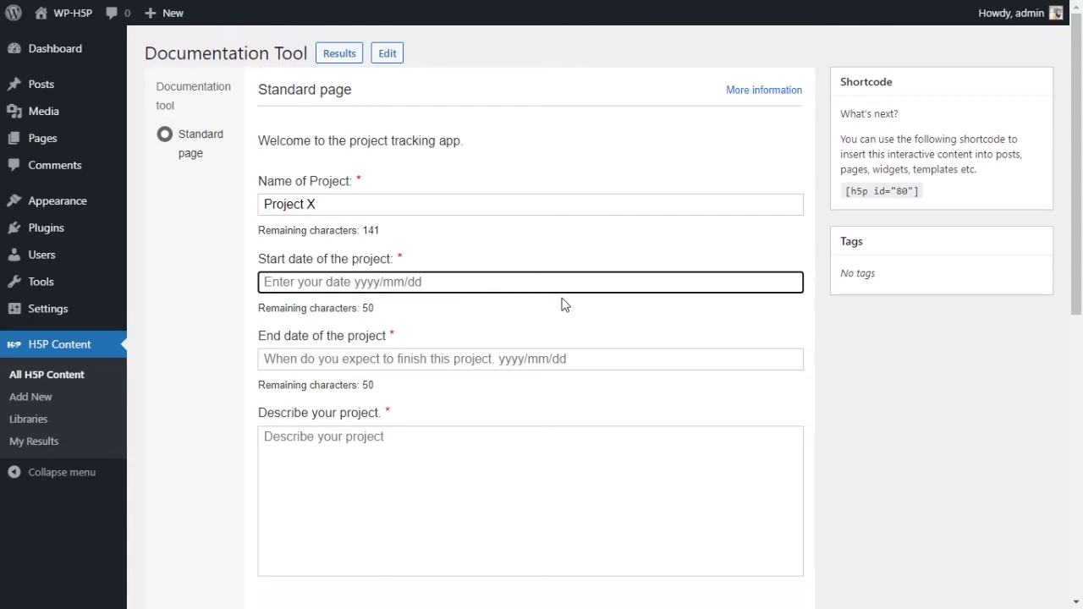
text(20)
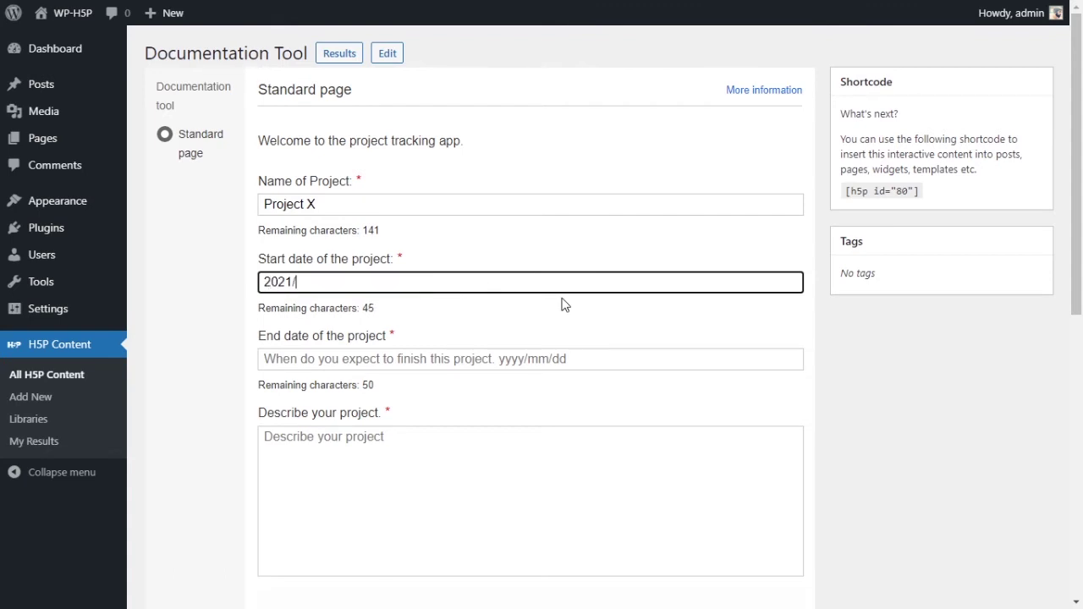
text(21)
key(BackSpace)
key(BackSpace)
text(1)
text(/05/0)
Step: Test the remaining-characters counter with the trial text "gfgfgfgregerge" in the project's end date field and clear it
click(500, 354)
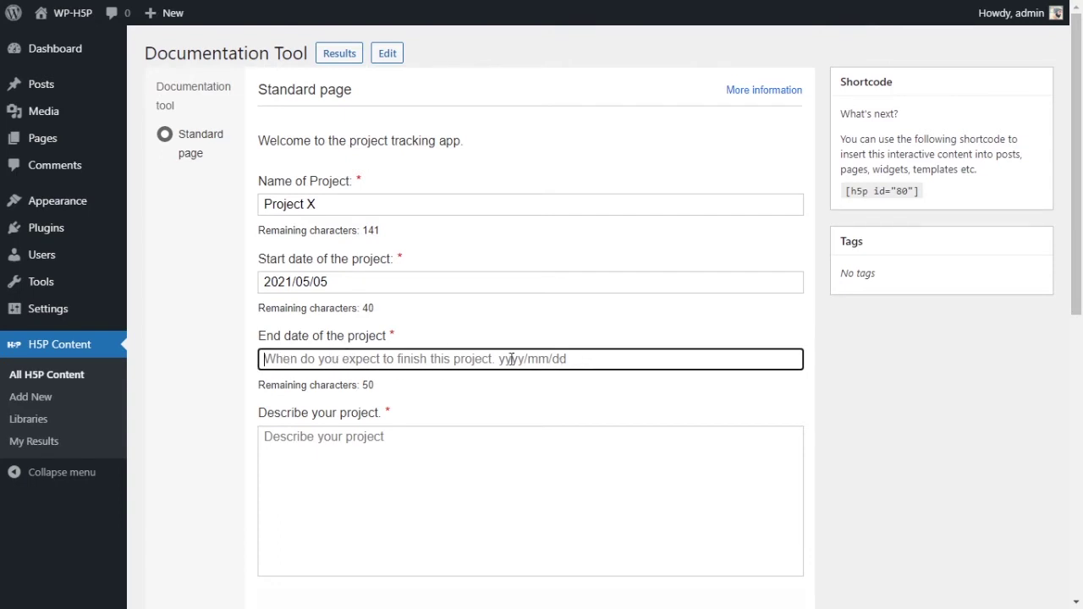
drag(259, 308, 303, 308)
triple_click(382, 313)
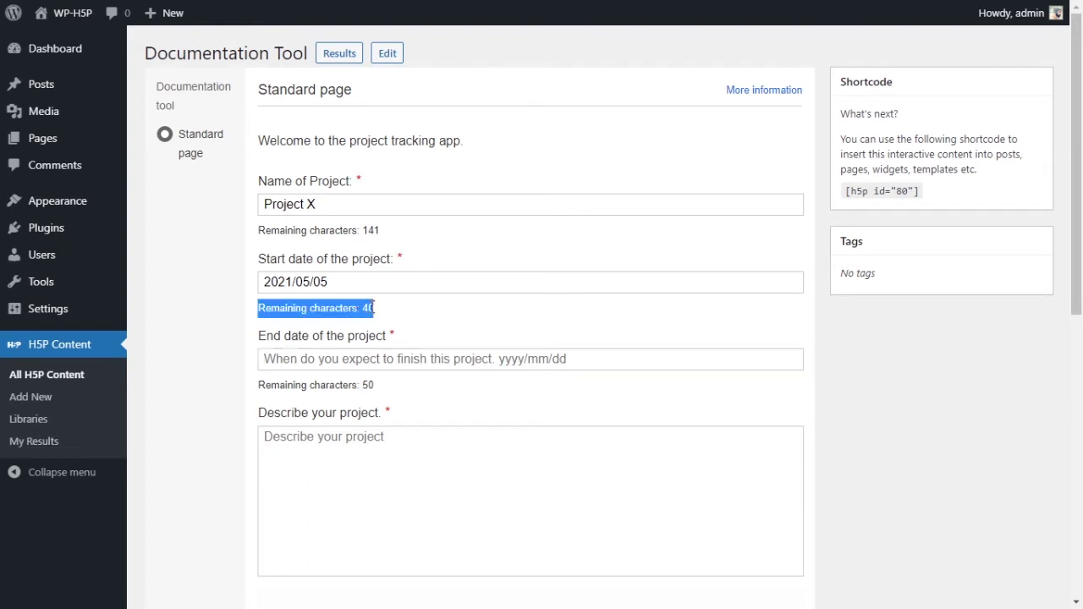
click(407, 363)
text(gfgfgfgregerge)
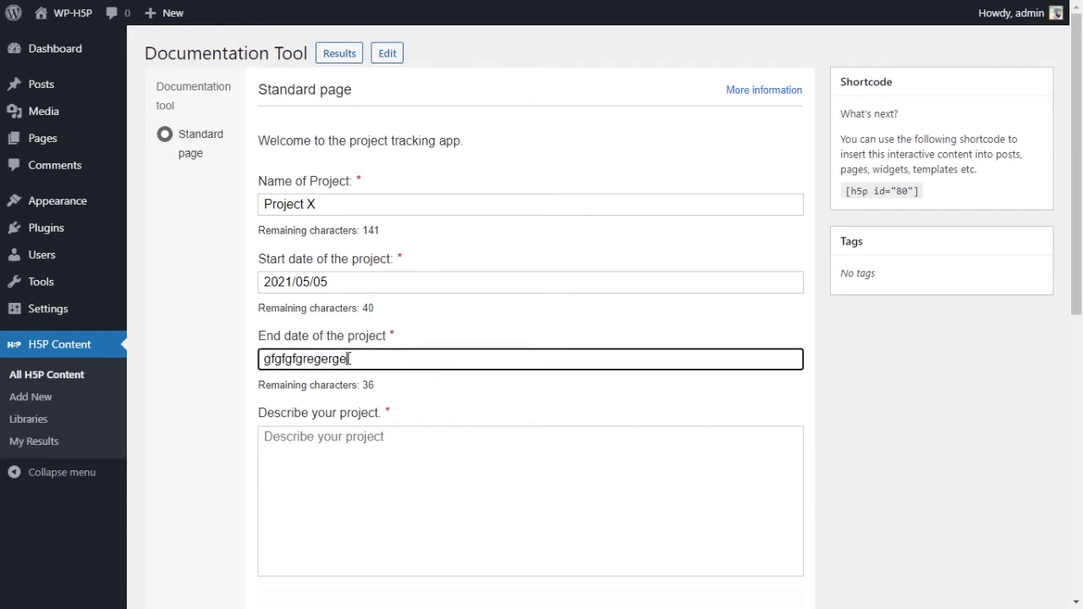
drag(348, 359, 162, 336)
key(BackSpace)
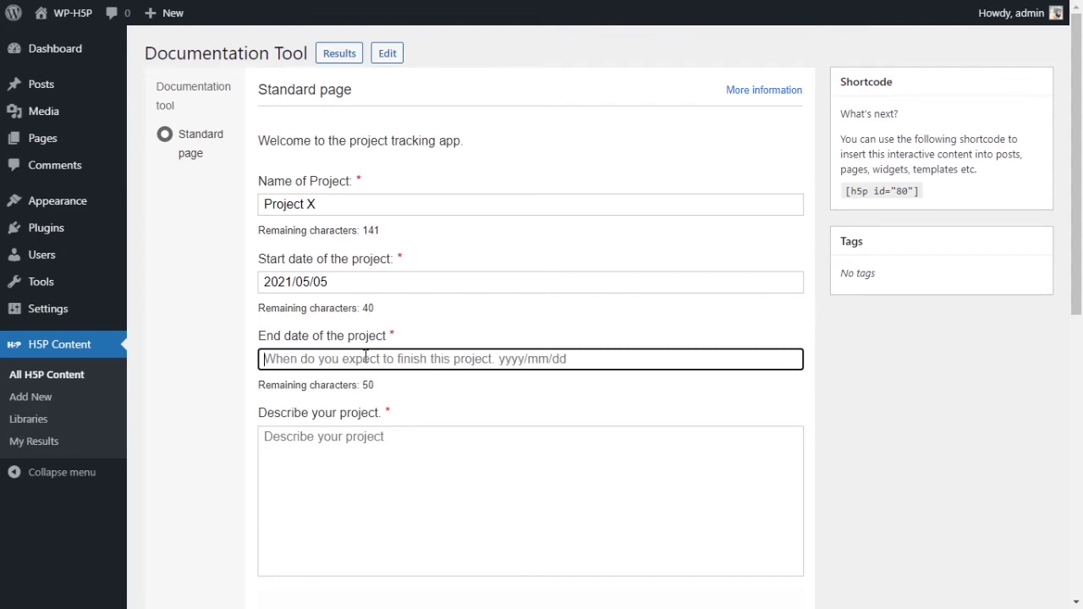
Step: Enter 2025/05/05 as the end date of the project
text(20)
key(BackSpace)
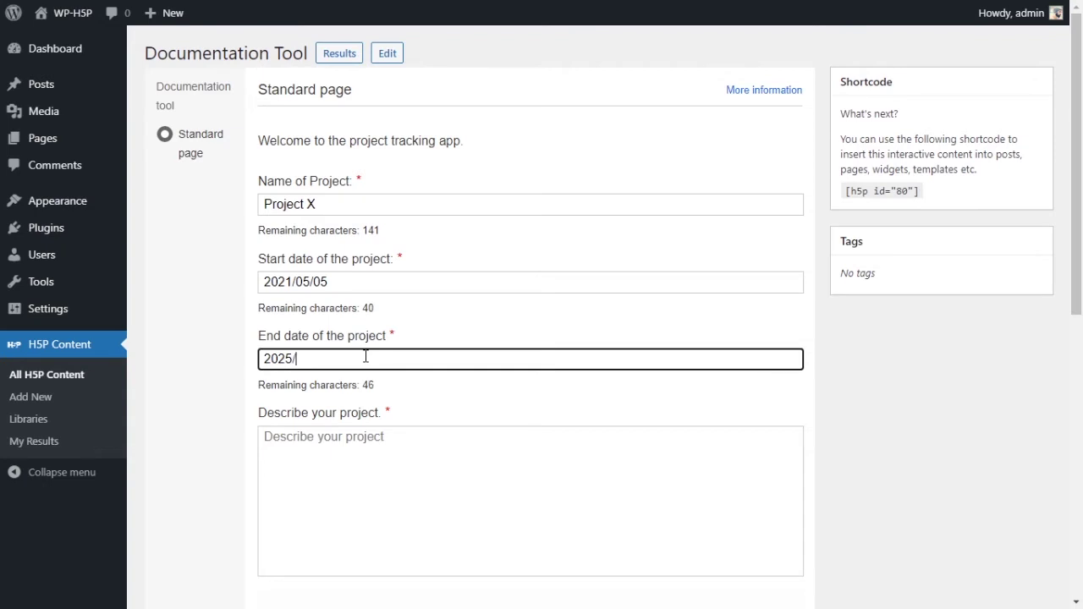
text(025/05/05)
click(413, 392)
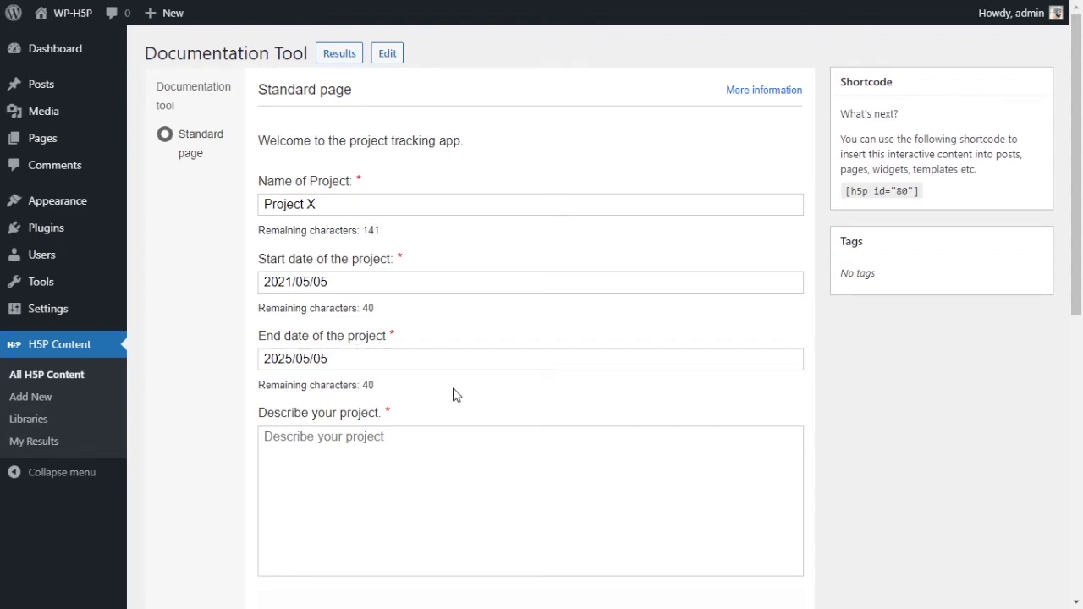
Step: Examine the rest of the standard page, including the project description field, the pencil image and the page navigation
scroll(431, 385, down, 2)
click(303, 282)
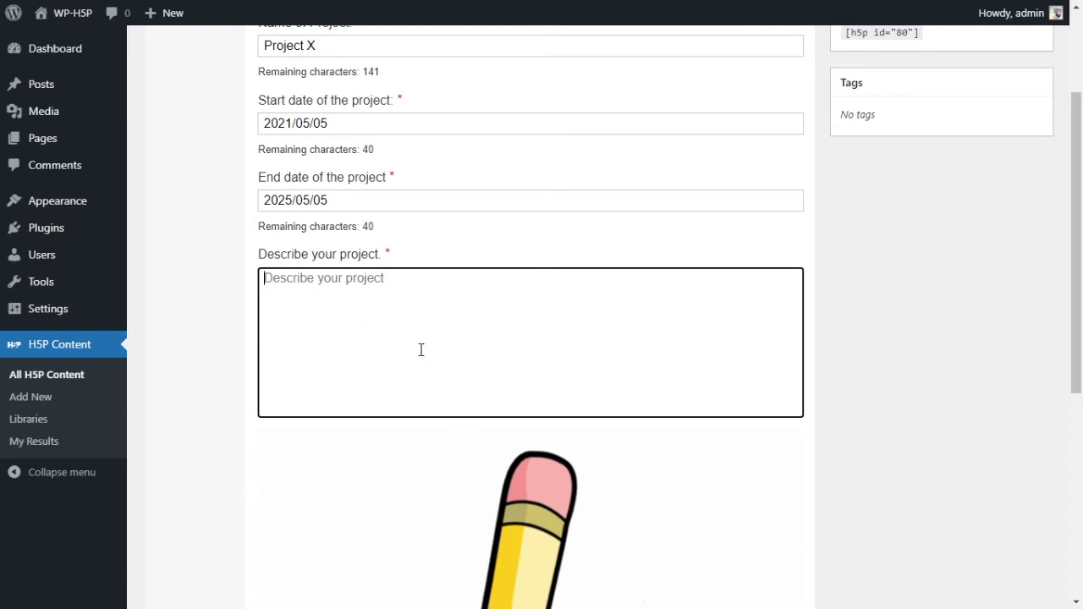
scroll(568, 370, down, 5)
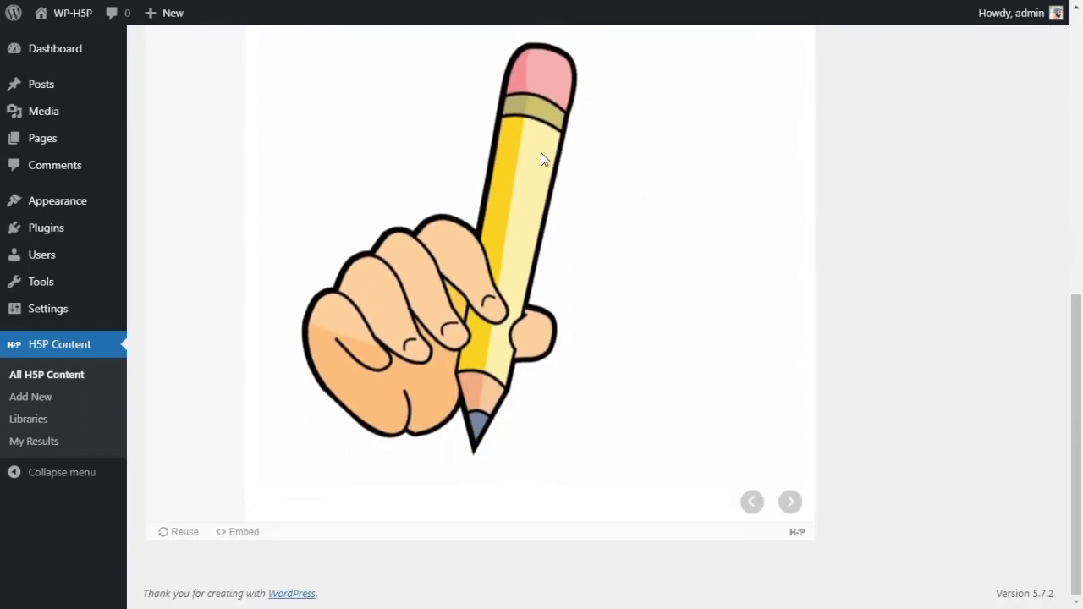
scroll(456, 244, up, 3)
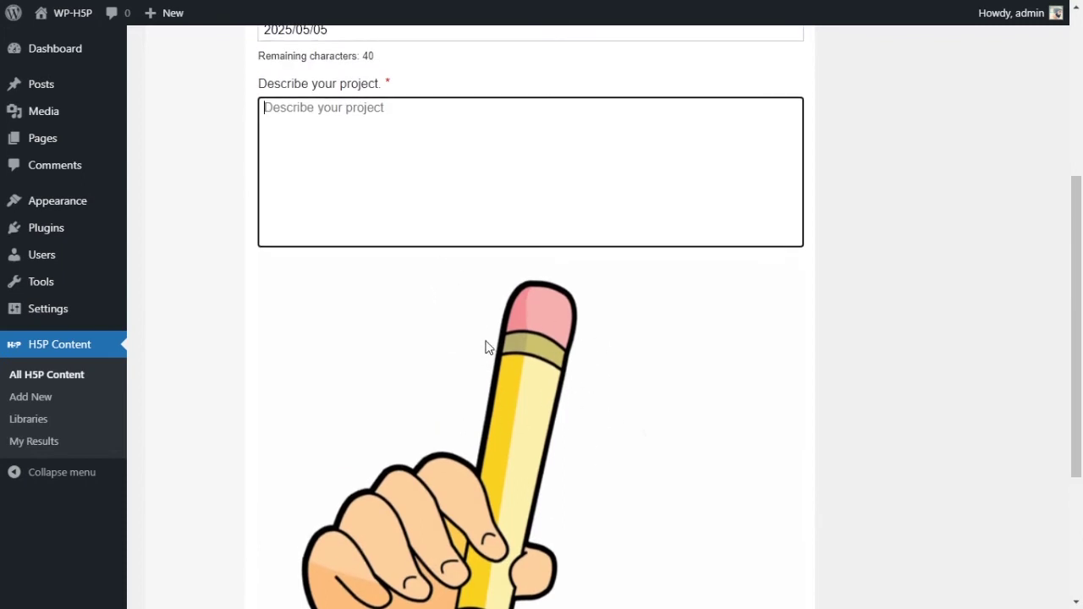
scroll(517, 330, down, 2)
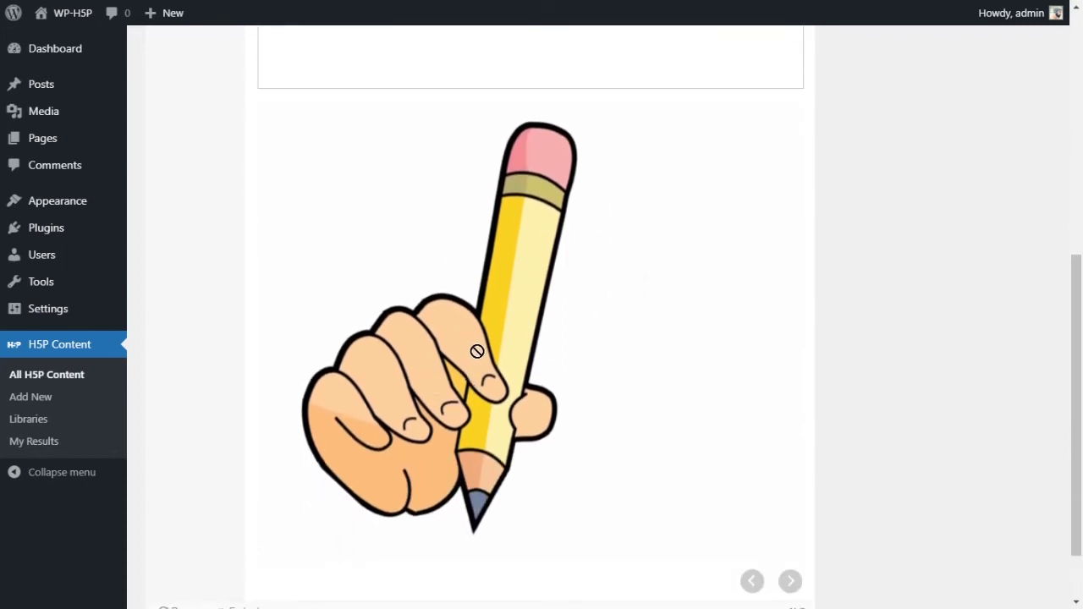
scroll(515, 368, up, 10)
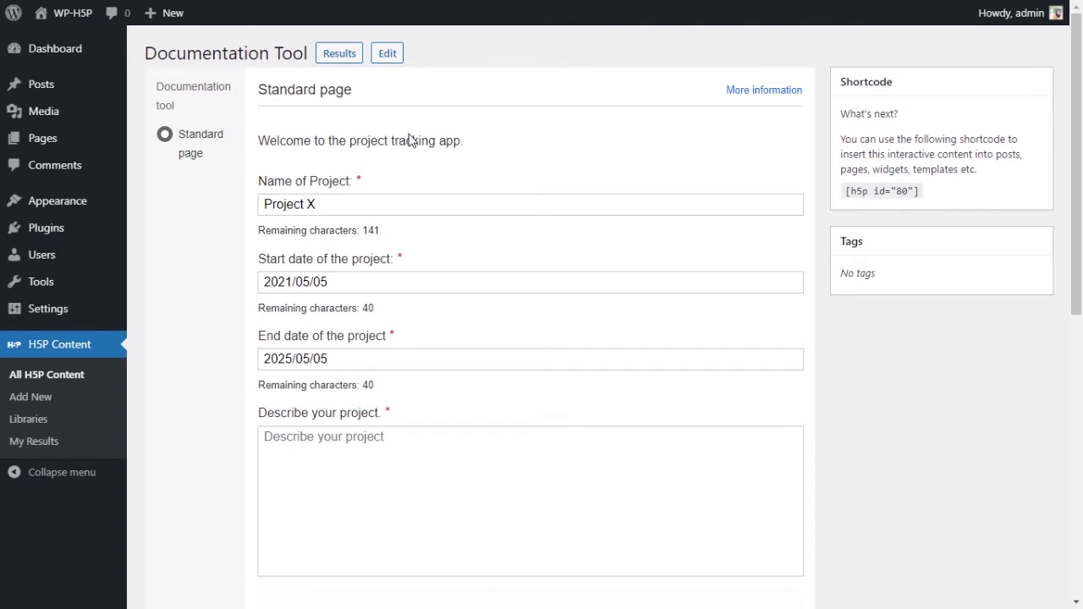
scroll(646, 234, down, 3)
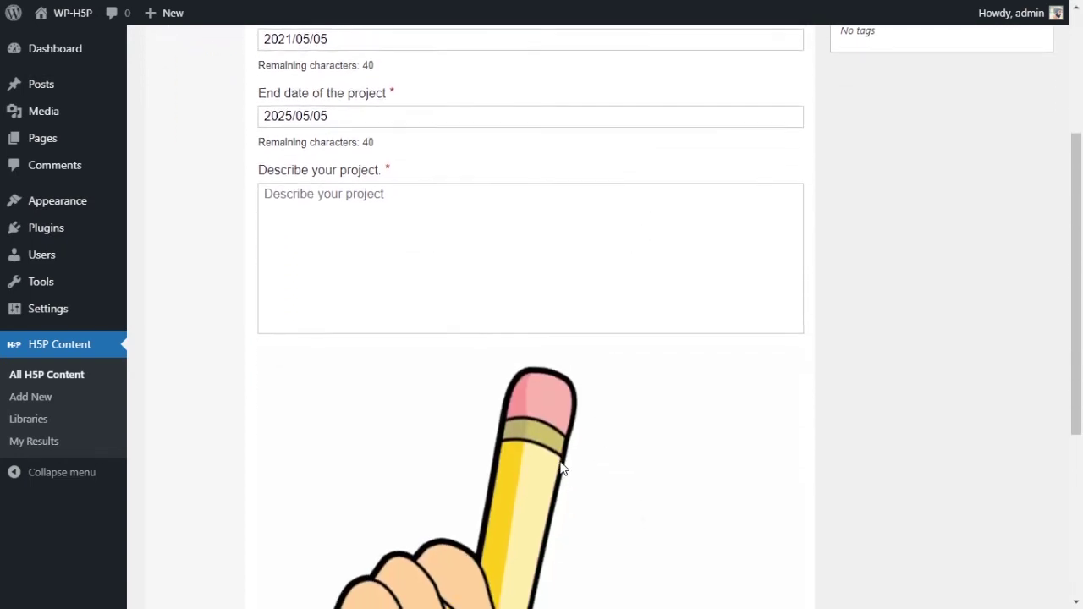
scroll(559, 461, up, 2)
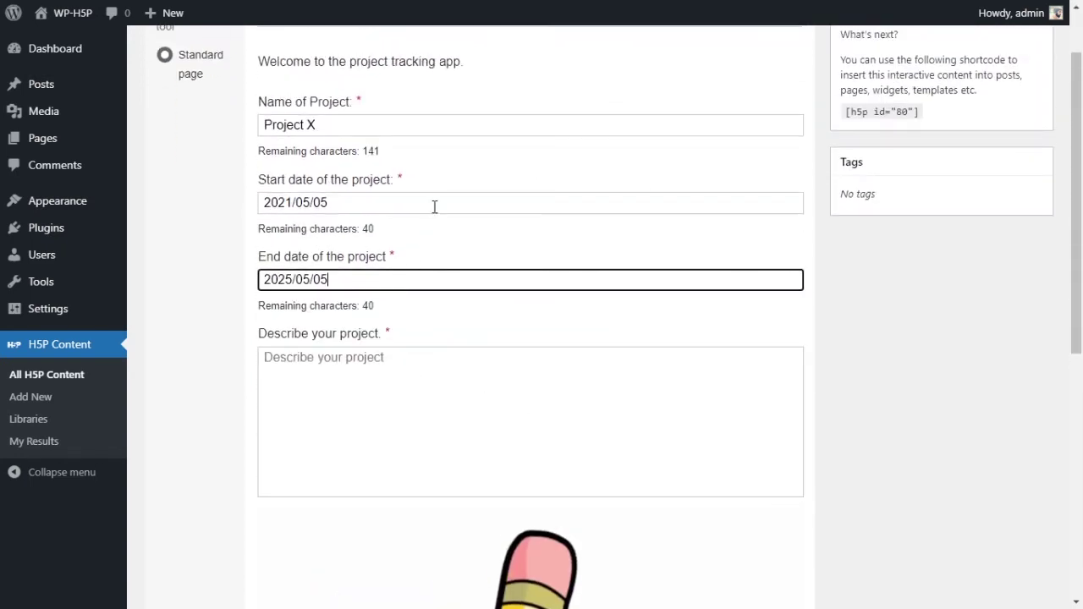
click(407, 350)
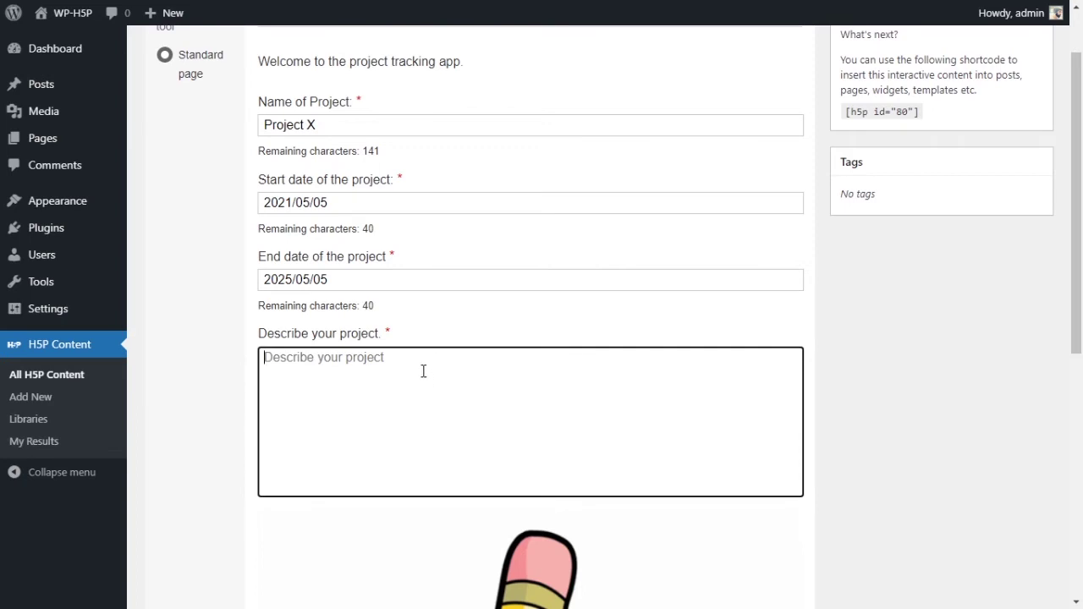
scroll(798, 515, down, 6)
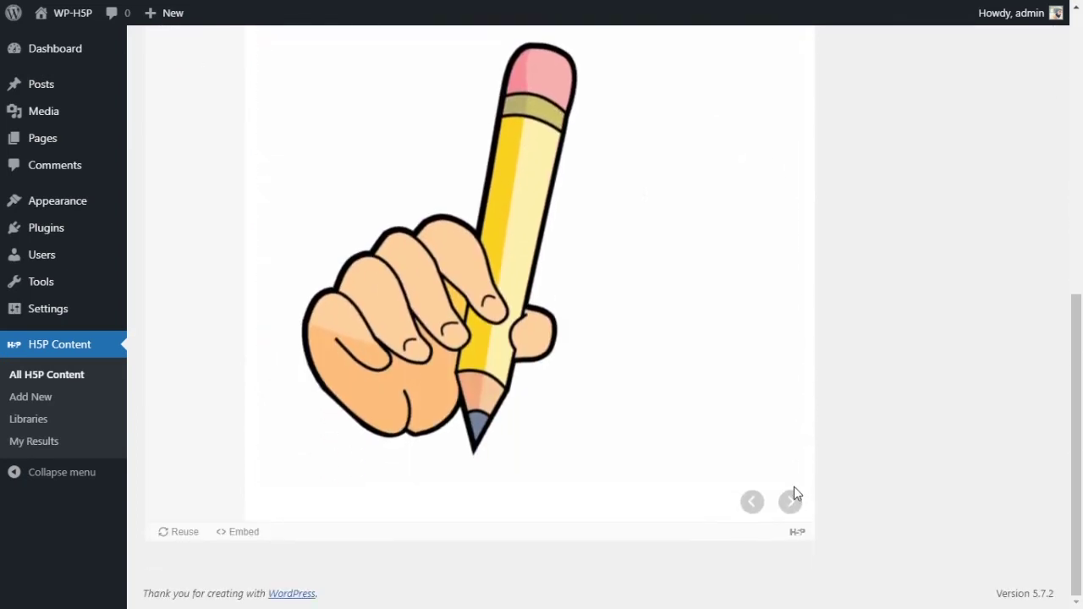
scroll(632, 443, up, 6)
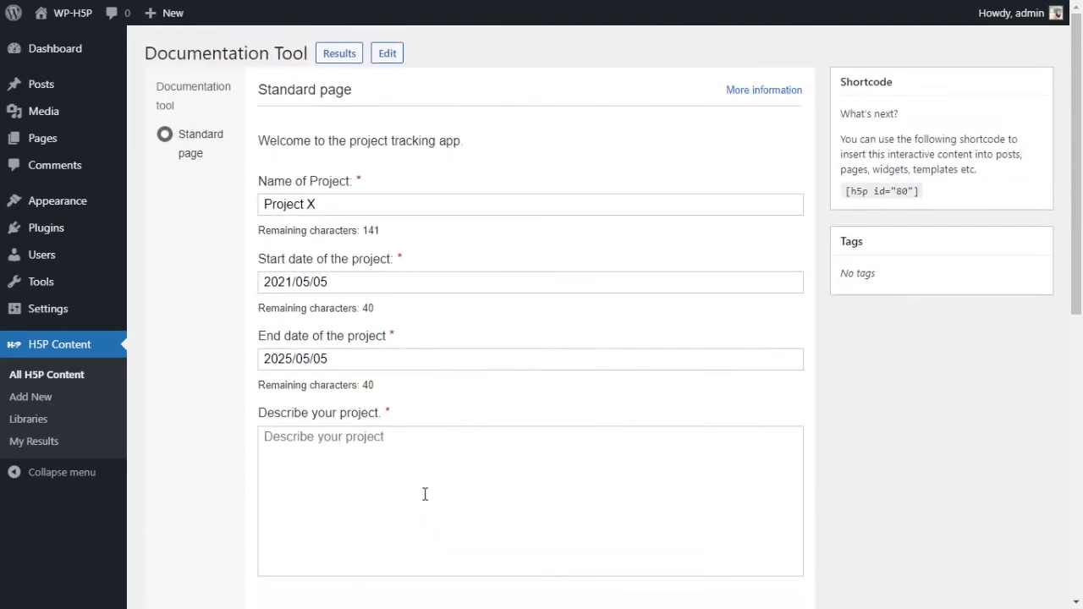
click(425, 494)
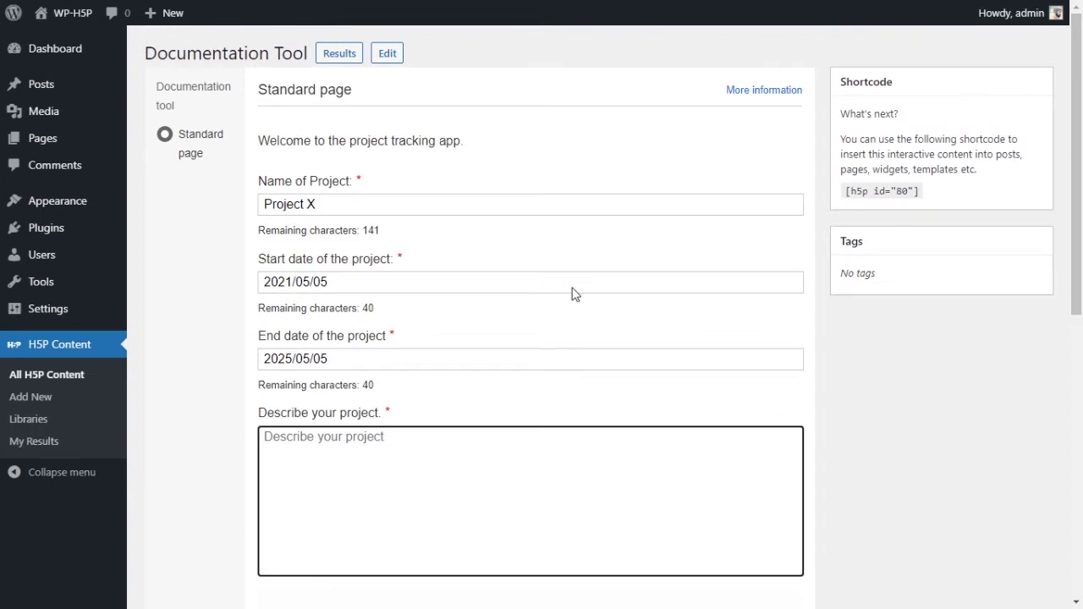
Step: View the standard page's More information help text and close it
click(718, 91)
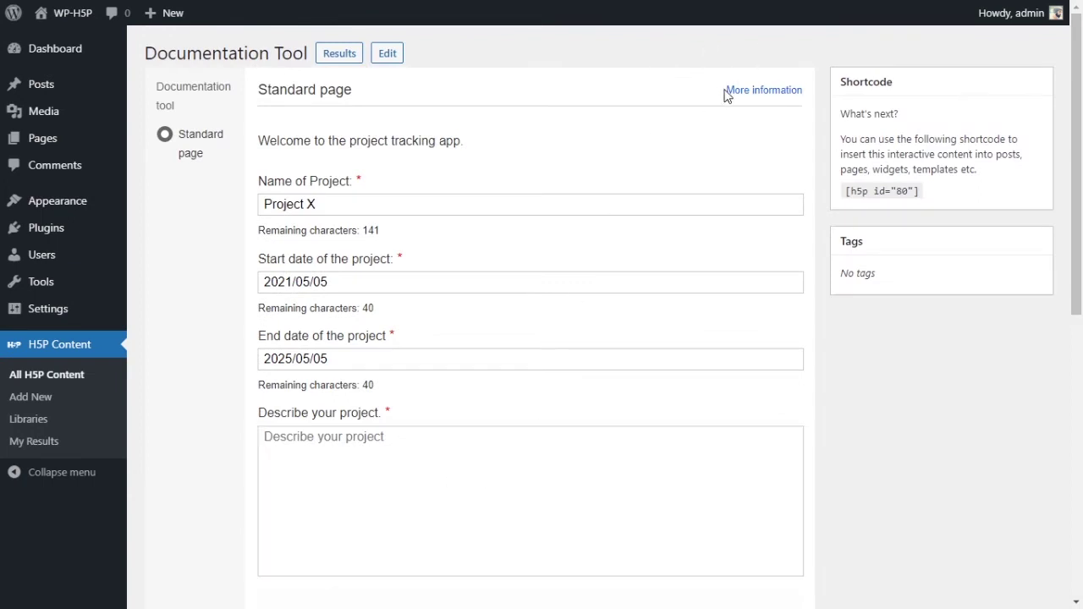
click(784, 92)
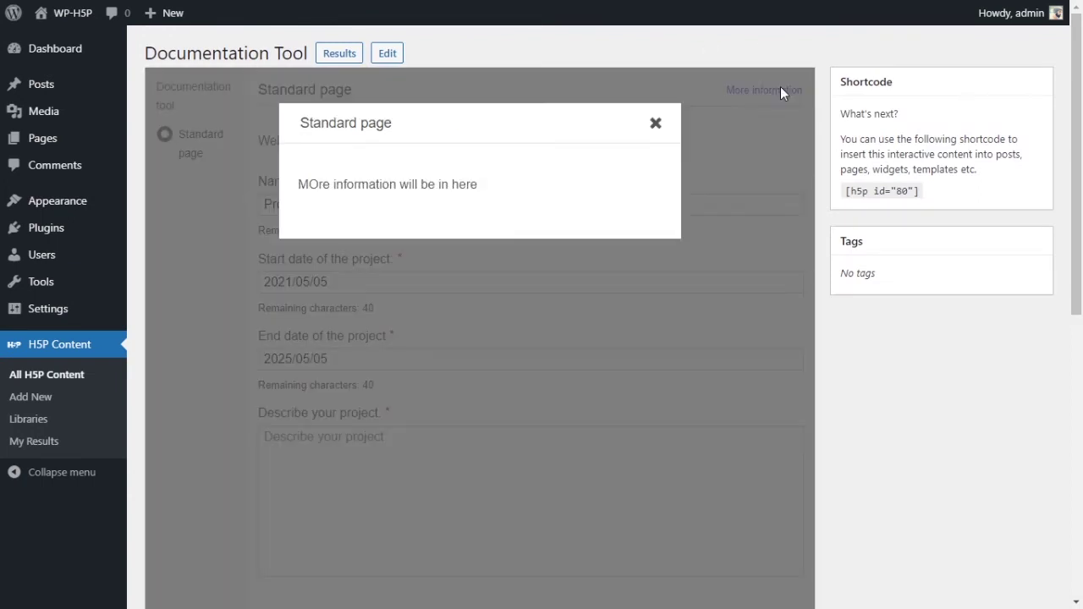
drag(311, 186, 474, 184)
click(496, 191)
click(656, 122)
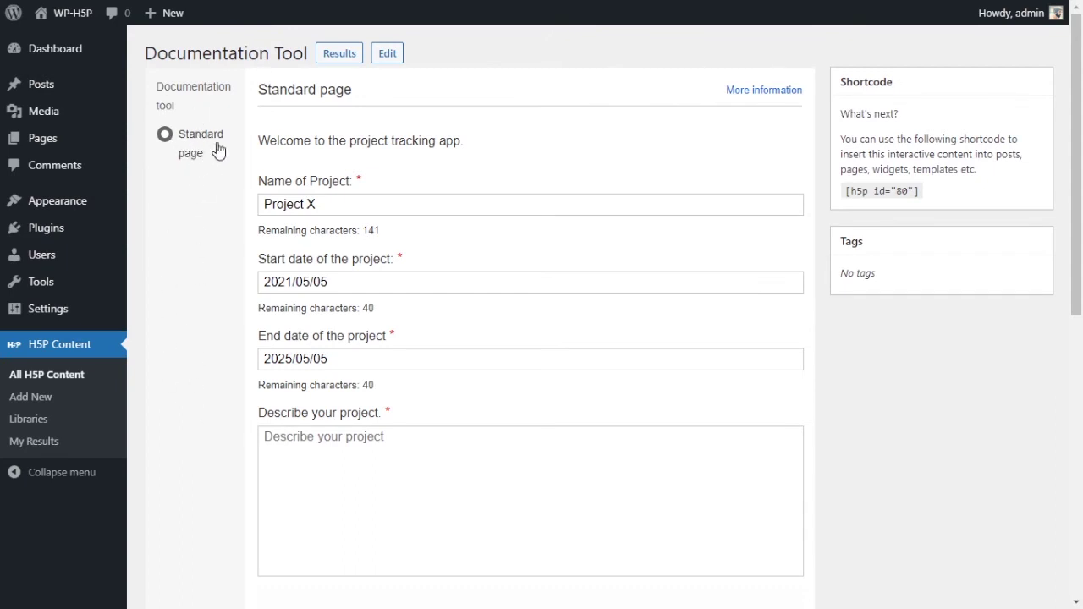
Step: Open the Documentation Tool content for editing and go to its standard page settings
click(388, 54)
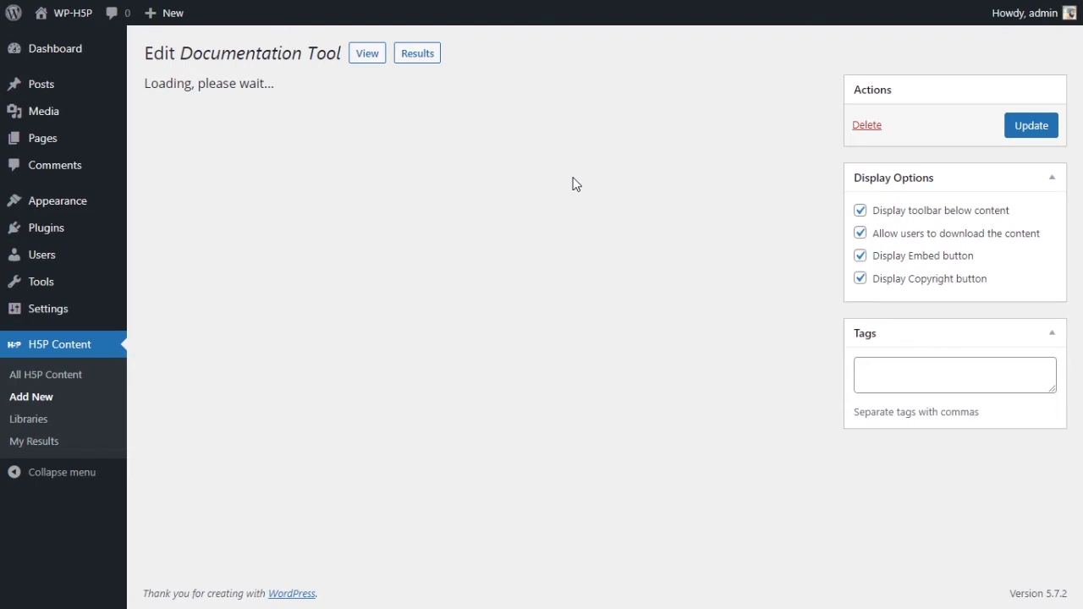
scroll(489, 220, down, 1)
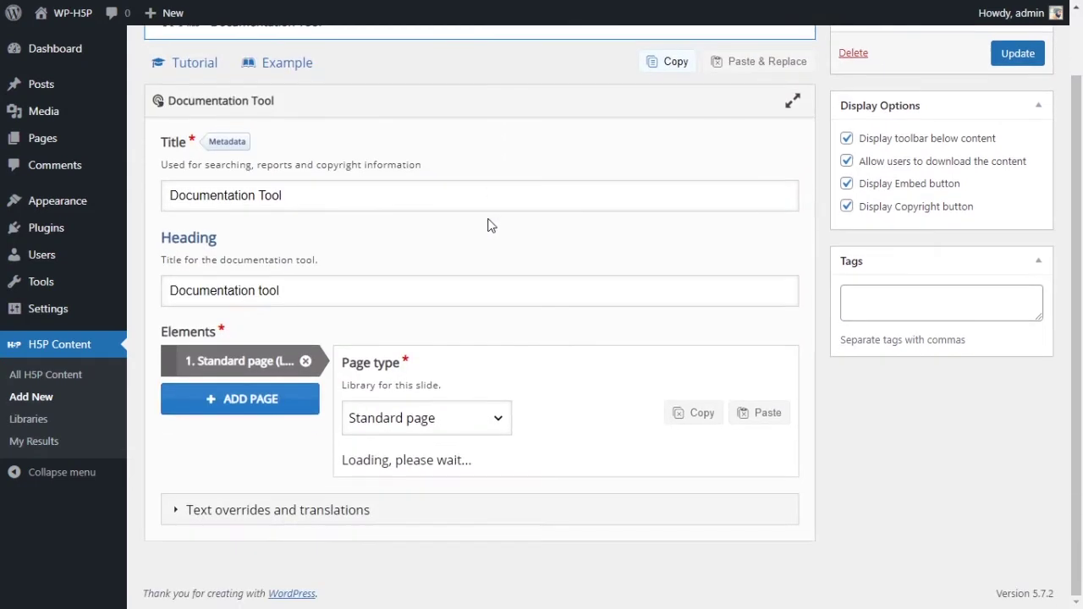
scroll(398, 356, down, 2)
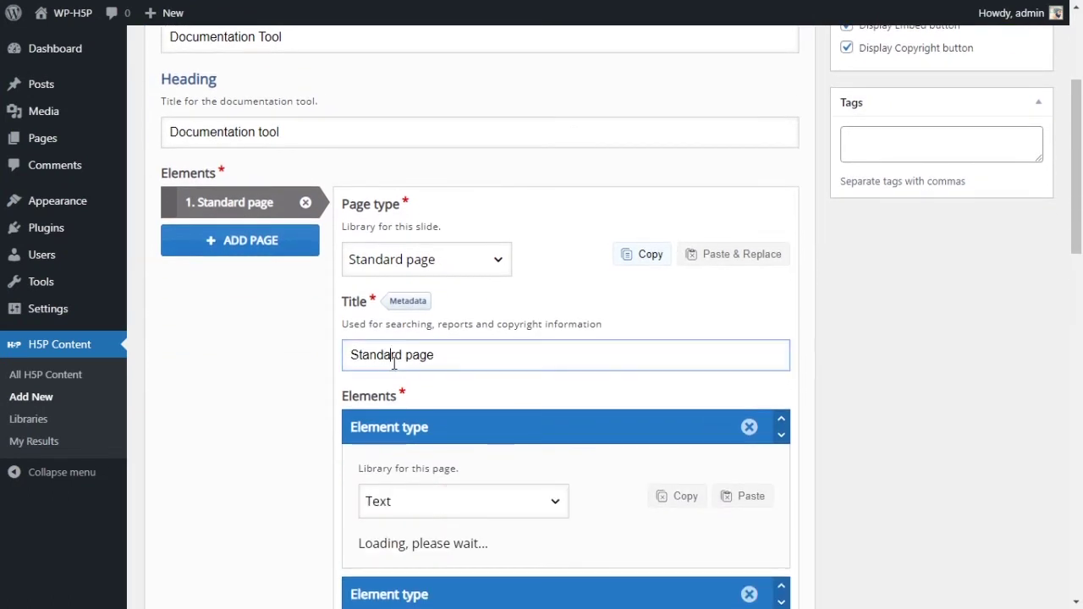
Step: Change the standard page's title to "Project info"
drag(436, 358, 351, 358)
click(384, 358)
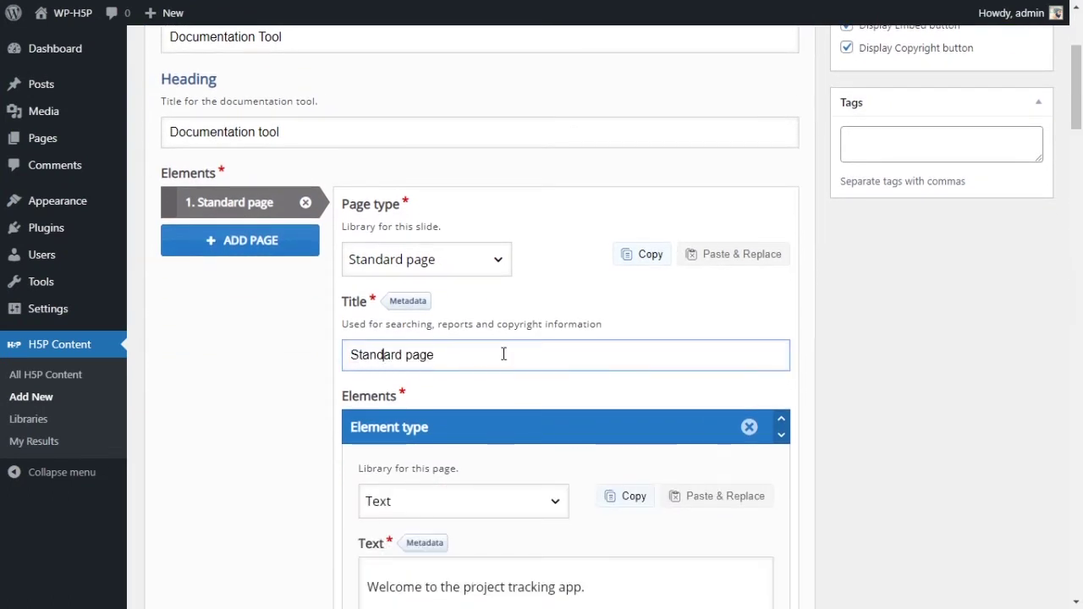
scroll(503, 354, down, 1)
drag(403, 276, 323, 283)
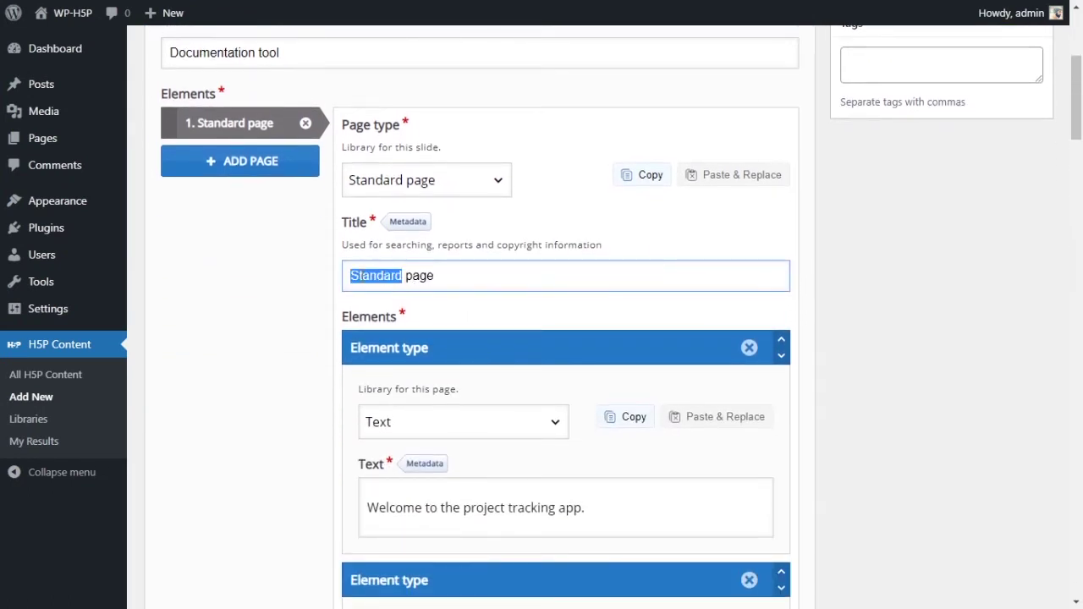
text(A)
key(BackSpace)
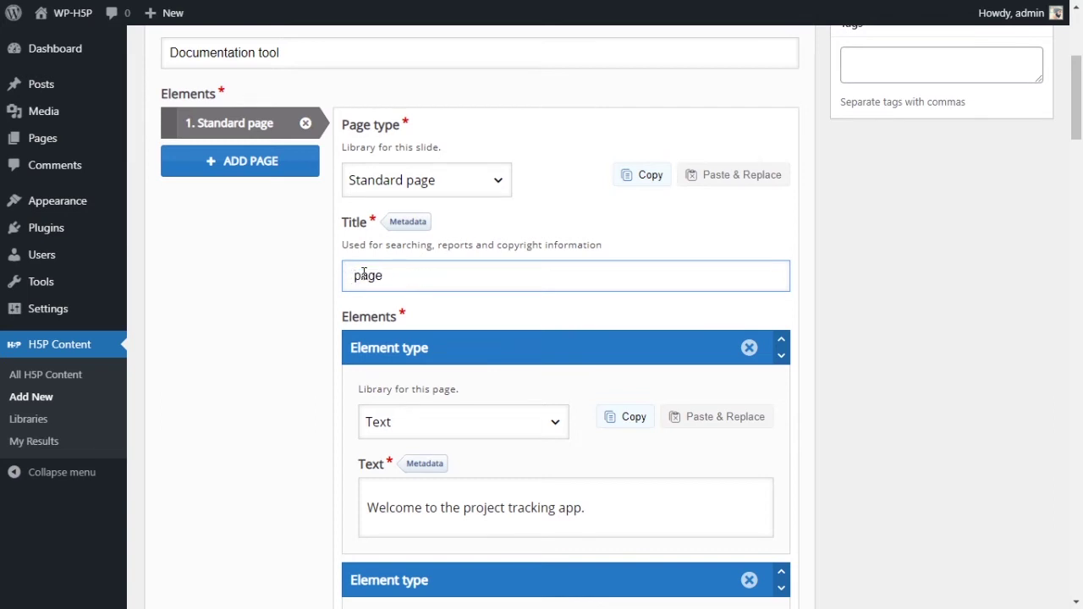
text(Project info)
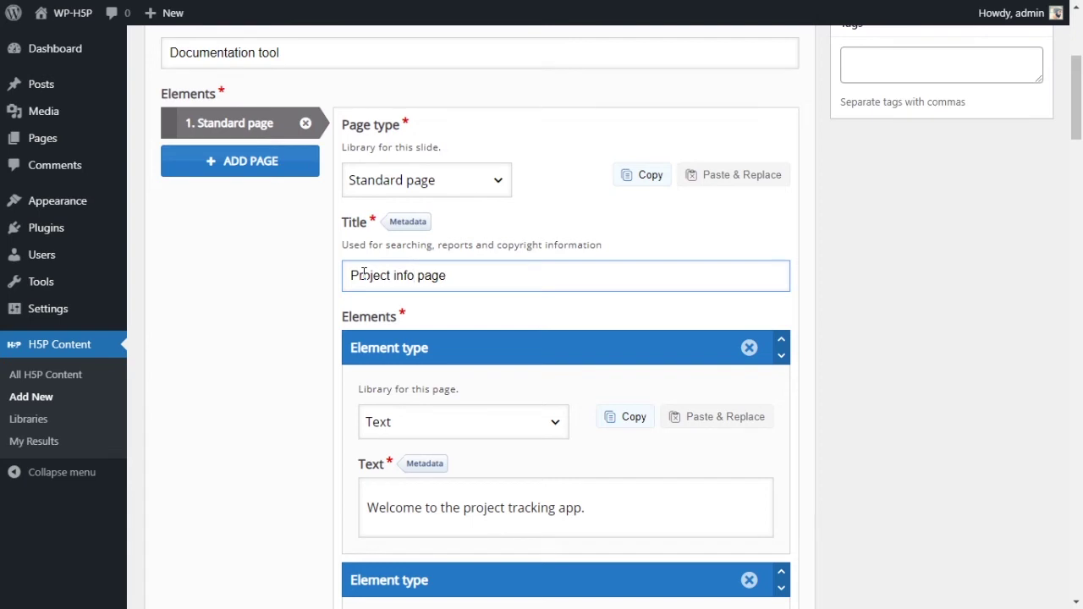
key(shift+End)
key(Delete)
click(921, 316)
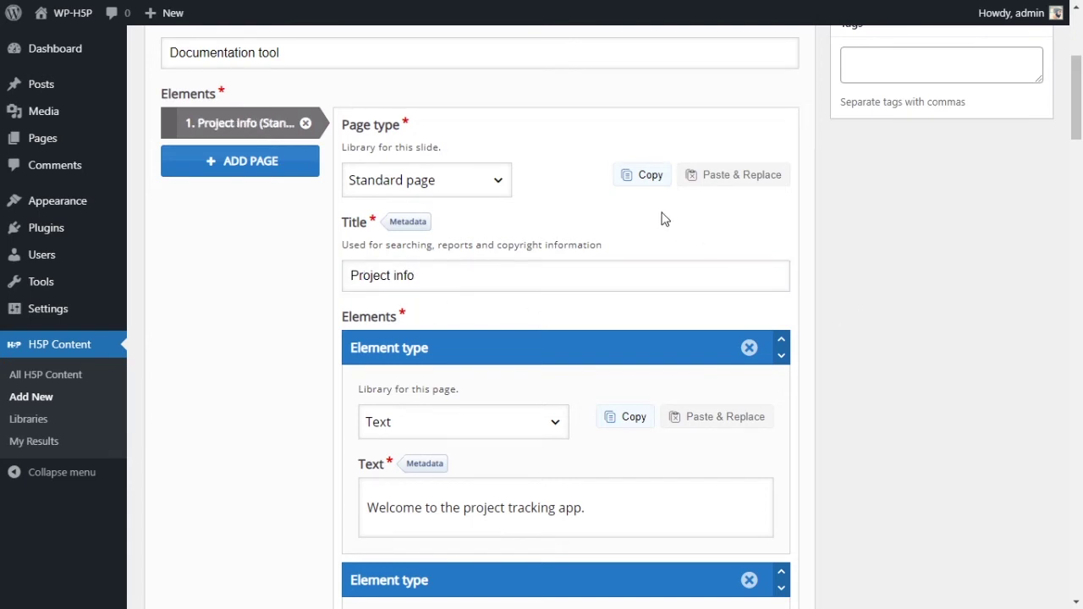
Step: Review the Project info page's elements and add a second page to the documentation tool
scroll(588, 177, down, 10)
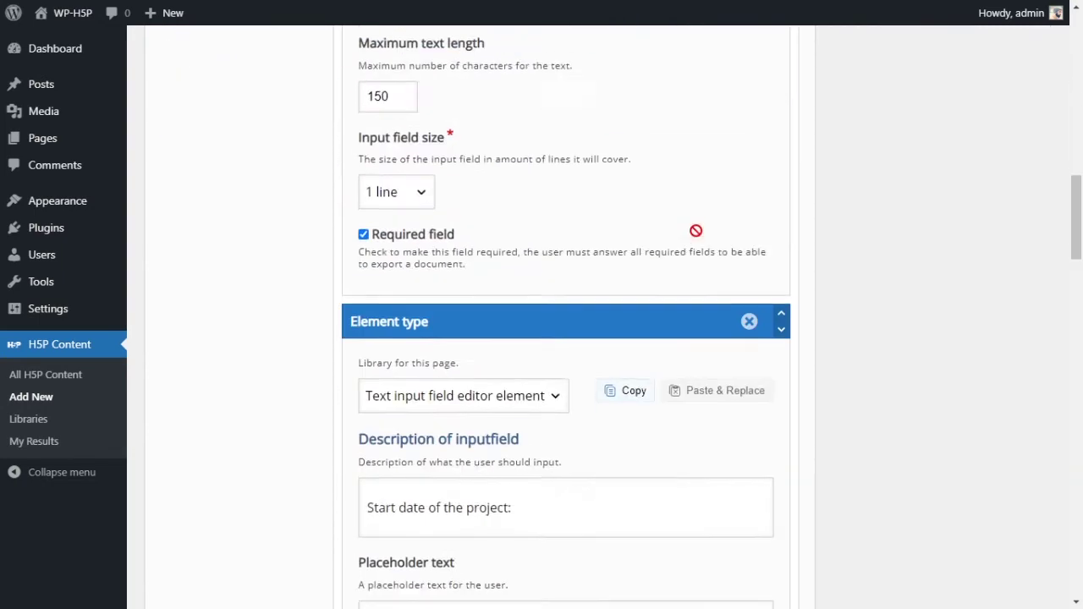
scroll(696, 234, down, 10)
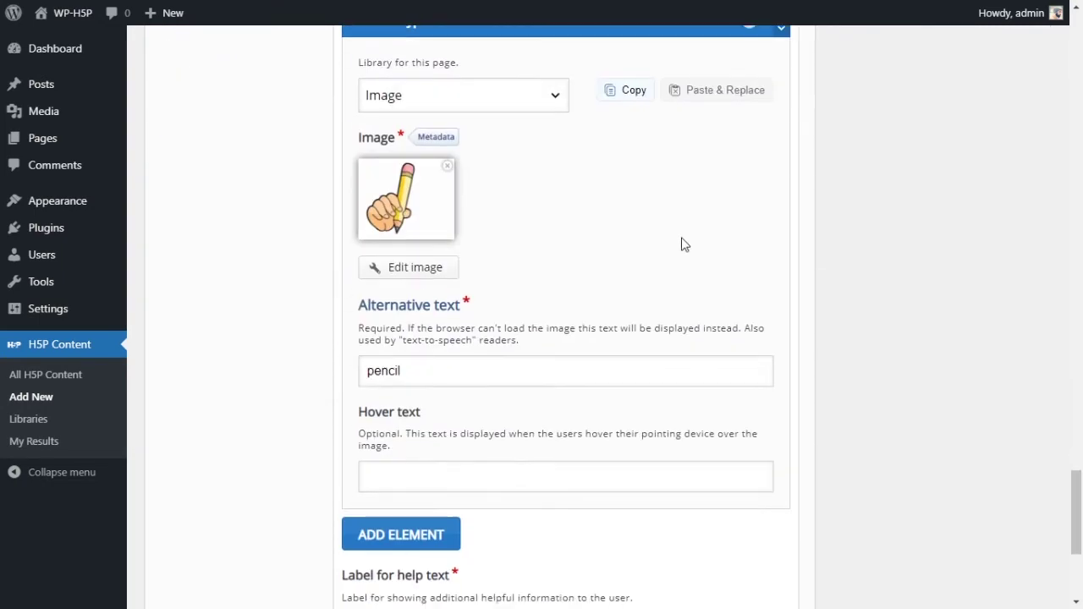
scroll(617, 273, down, 3)
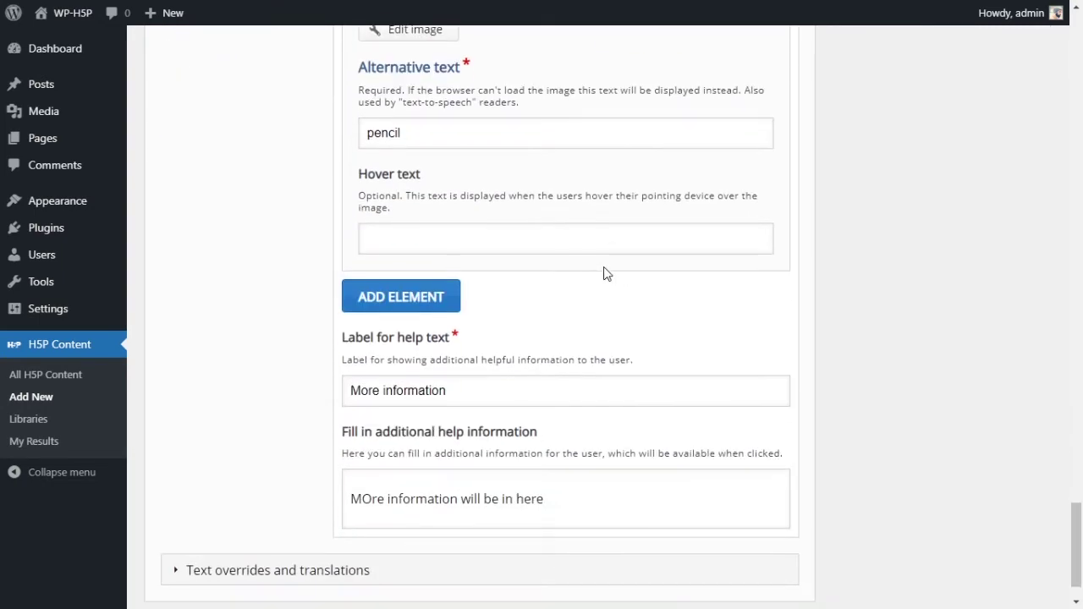
scroll(605, 274, up, 10)
scroll(594, 282, up, 10)
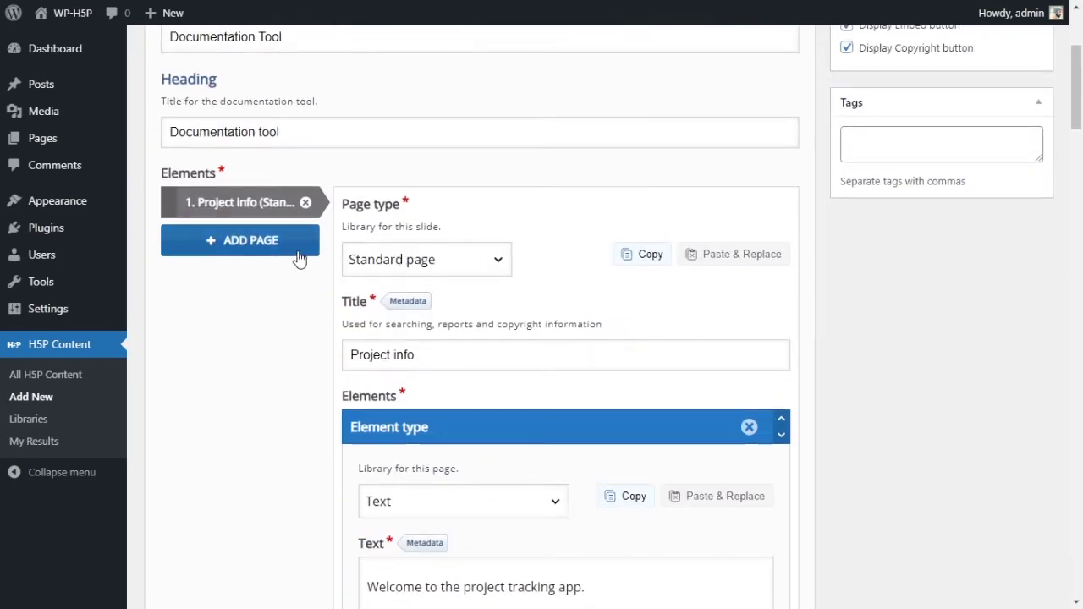
click(232, 247)
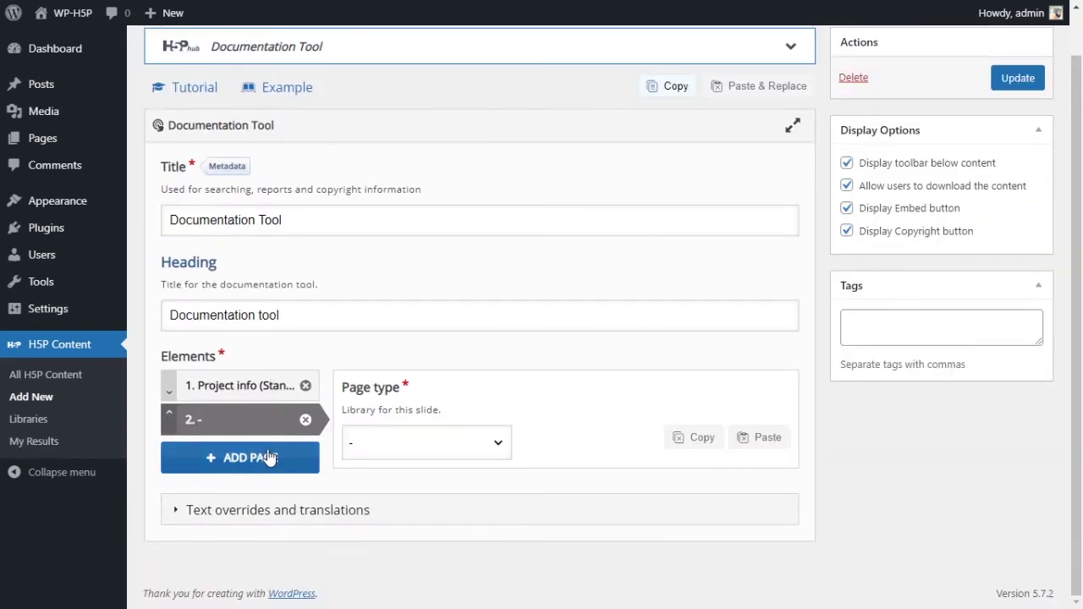
Step: Set the second page's type to Goals page
click(478, 446)
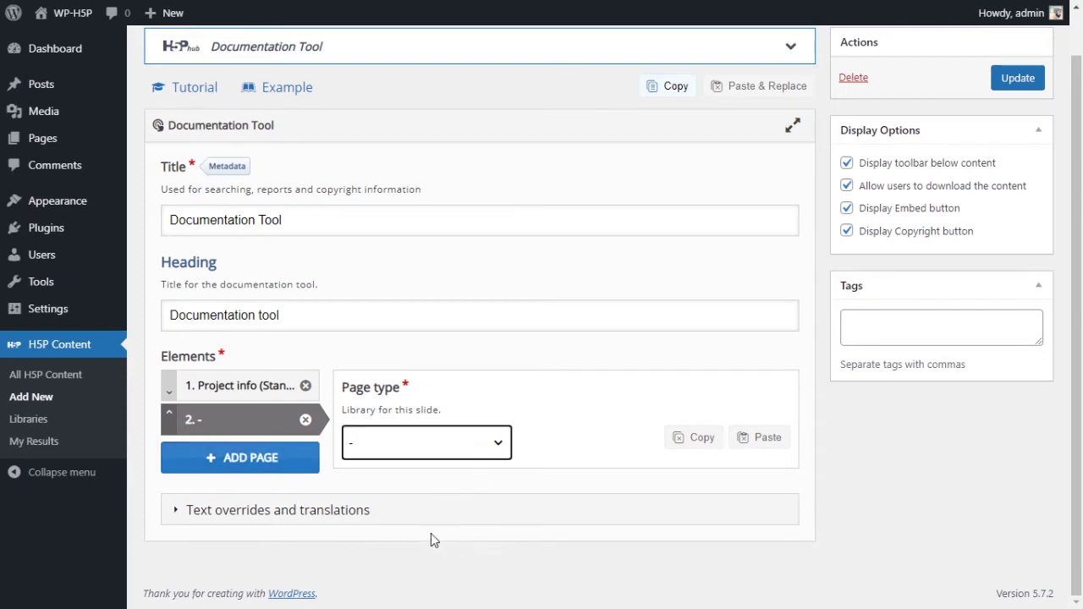
click(558, 378)
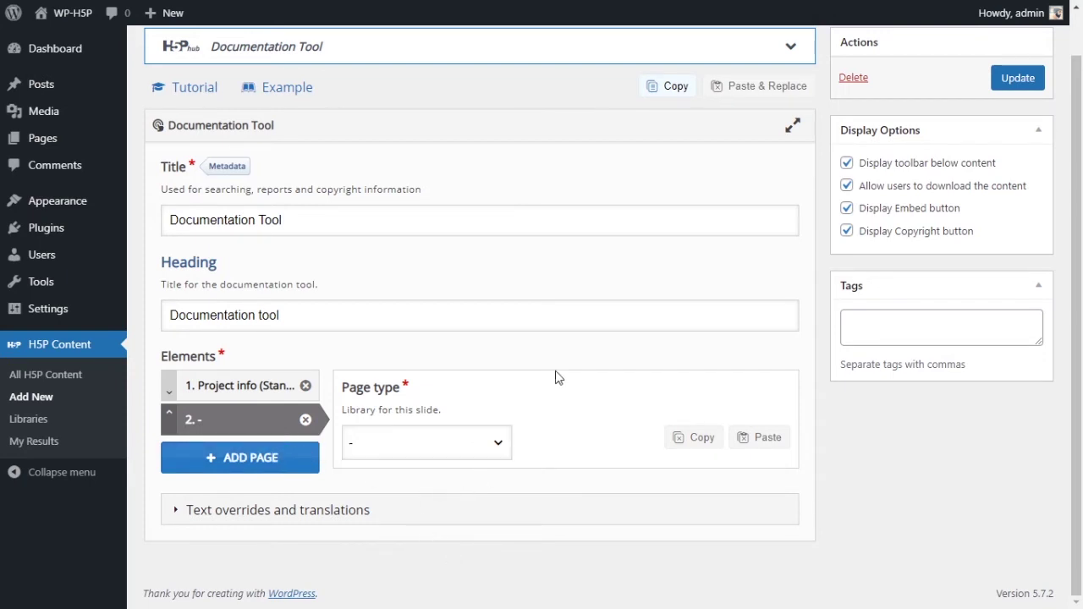
click(462, 447)
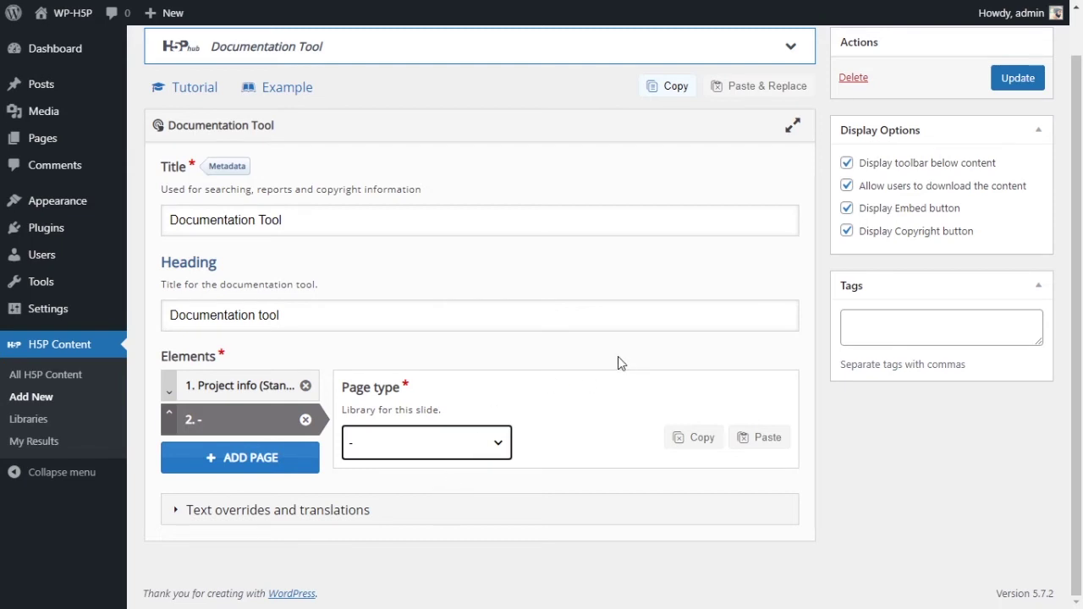
click(617, 362)
click(499, 440)
click(459, 510)
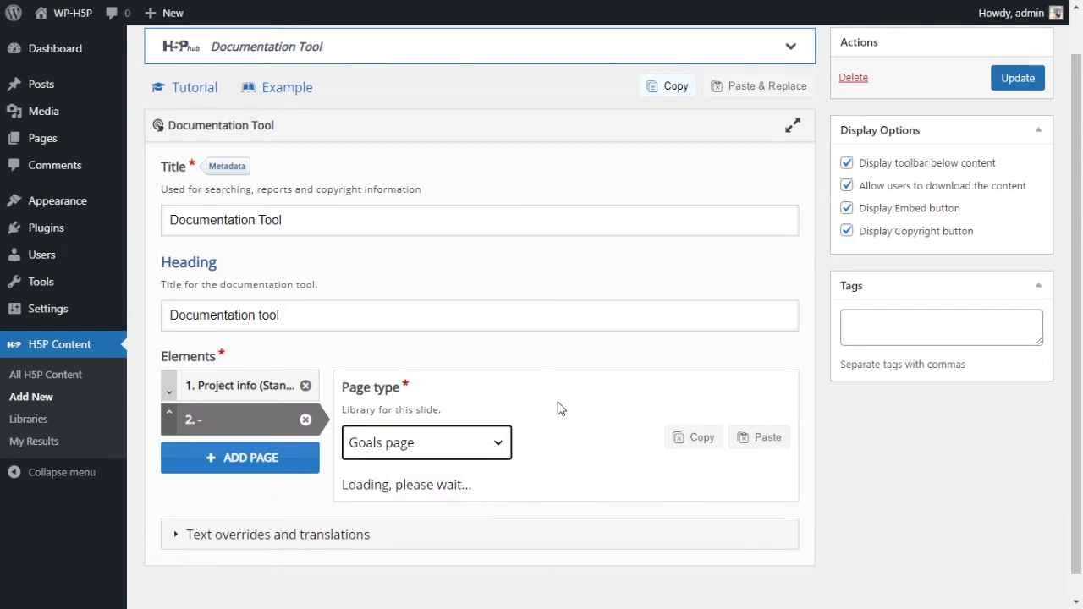
Step: Change the goals page's title to "Project Goals"
scroll(559, 406, down, 1)
scroll(559, 390, down, 3)
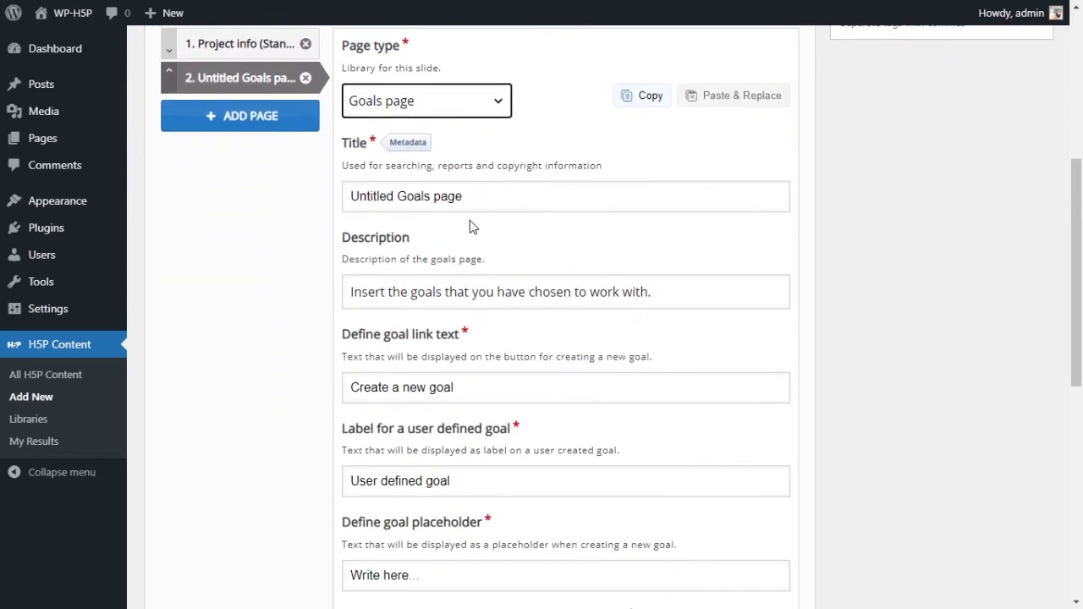
drag(396, 196, 351, 196)
key(BackSpace)
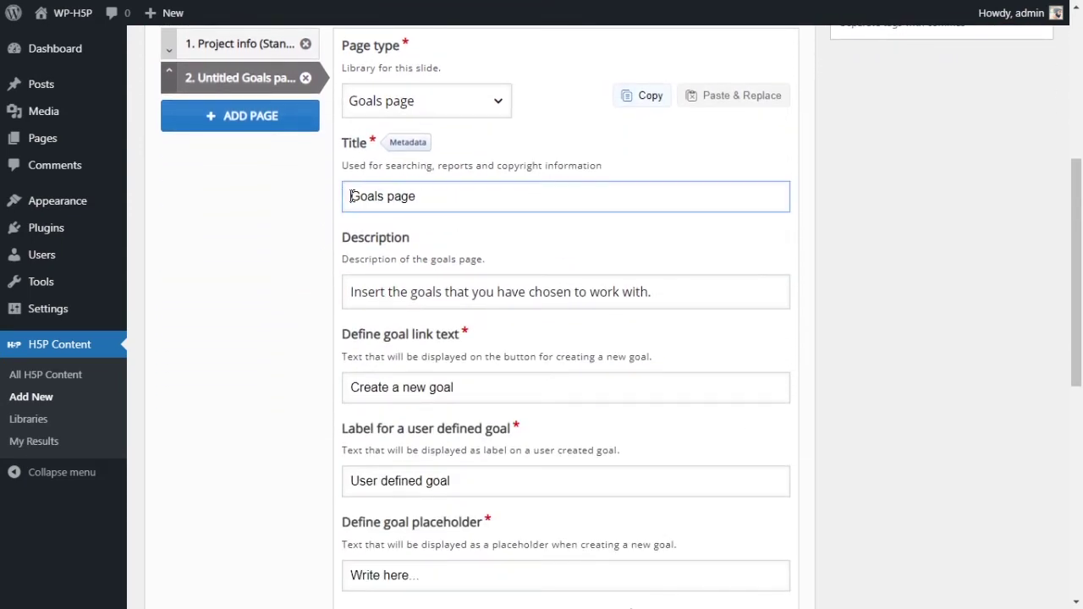
text(Project)
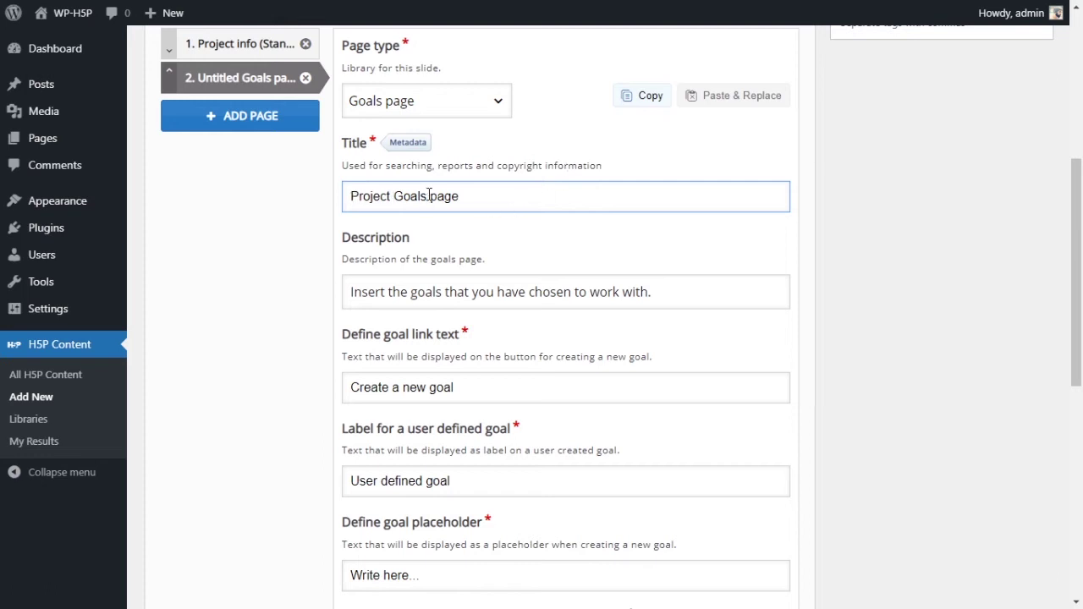
drag(430, 195, 586, 199)
key(BackSpace)
Step: Replace the goals page's description with "Enter your roject goals here."
click(683, 290)
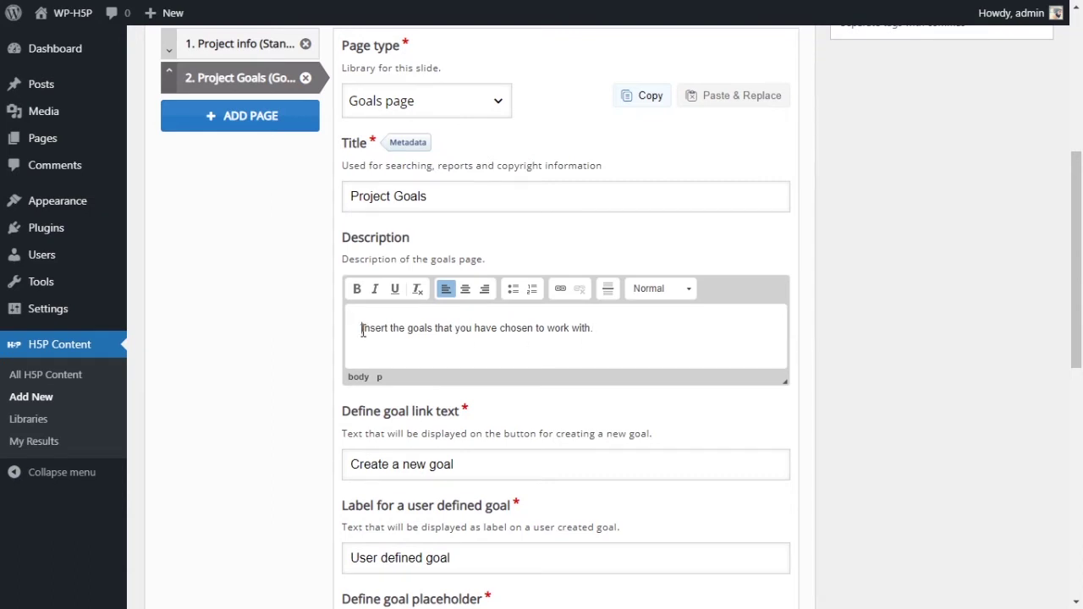
drag(361, 328, 583, 329)
click(592, 339)
drag(363, 328, 598, 328)
click(608, 342)
scroll(609, 343, down, 1)
triple_click(502, 249)
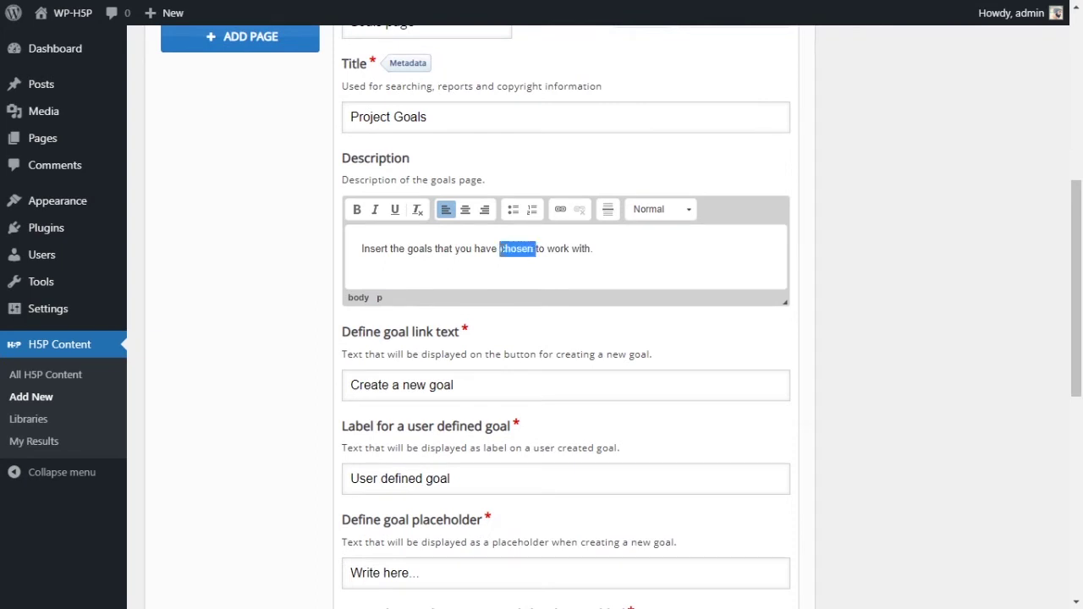
text(Ente)
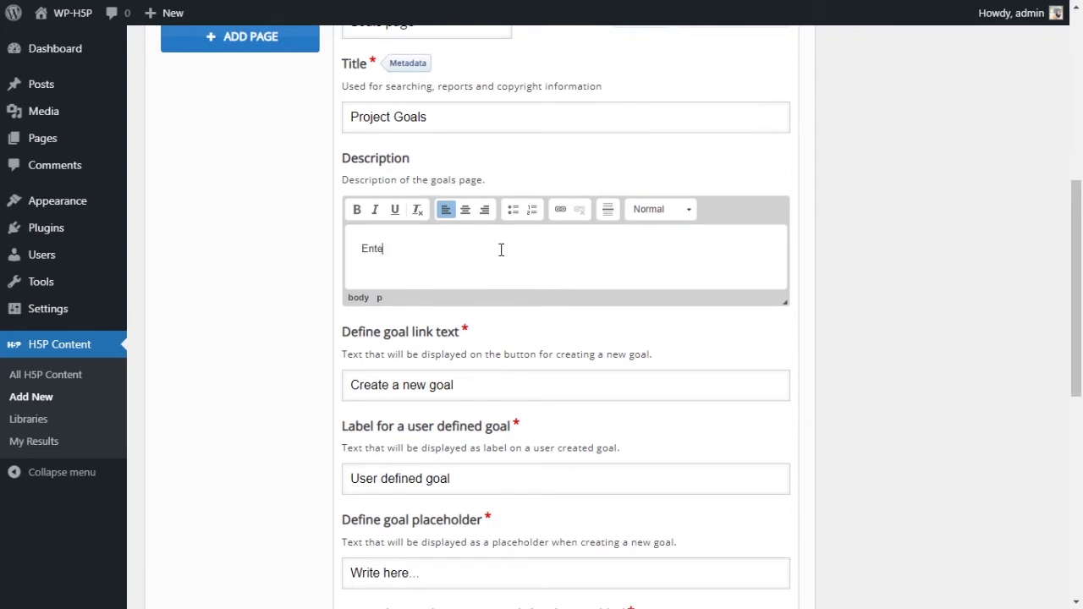
text(r your roject goals here.)
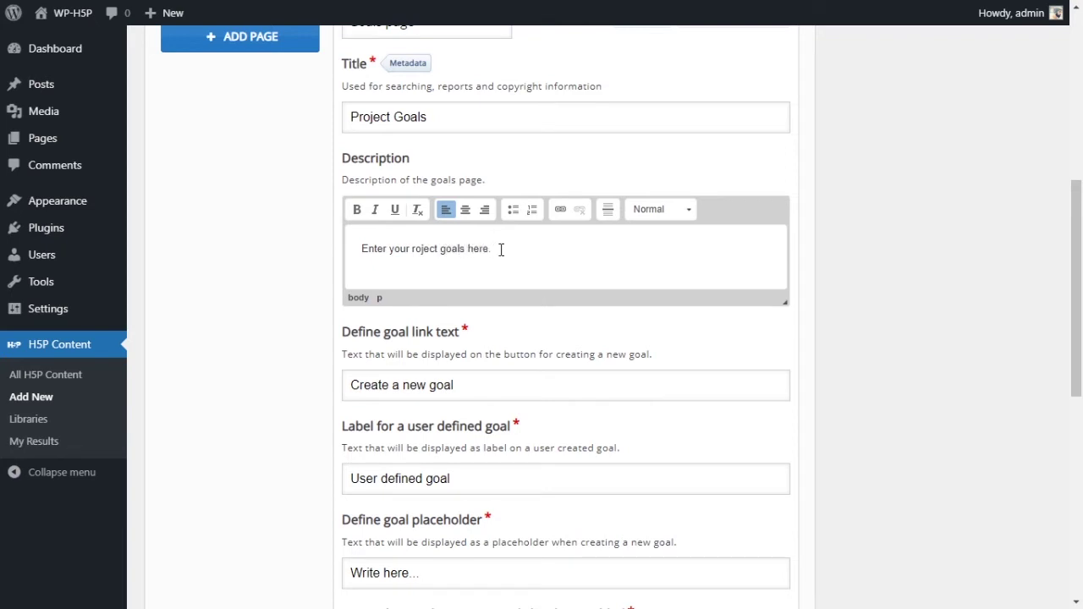
Step: Change the goals page's define goal link text to "Add a new goal"
scroll(582, 279, down, 1)
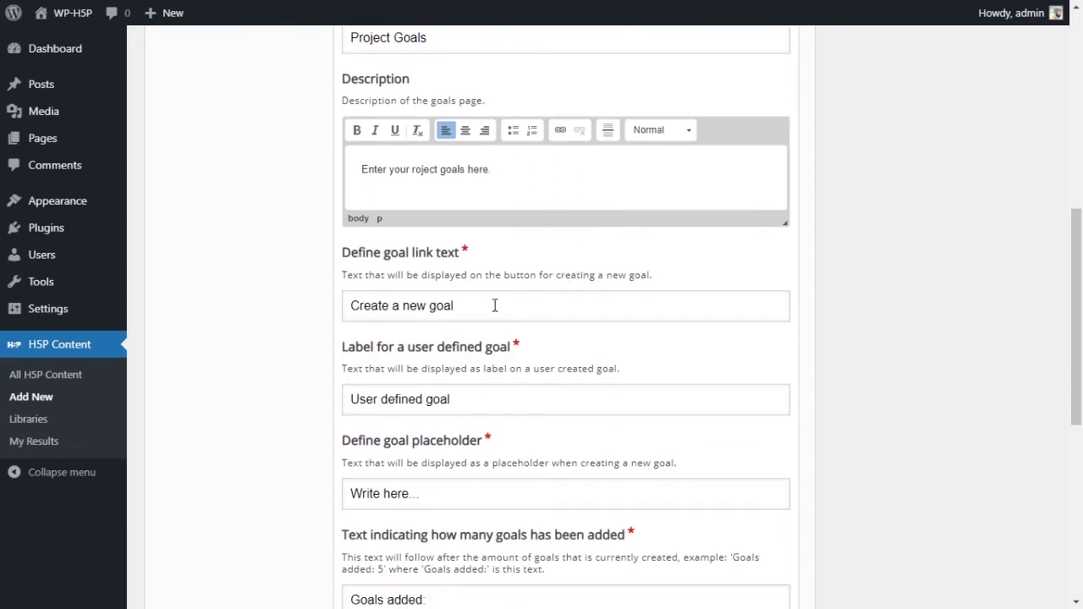
scroll(498, 313, down, 1)
scroll(459, 229, up, 1)
drag(354, 306, 471, 306)
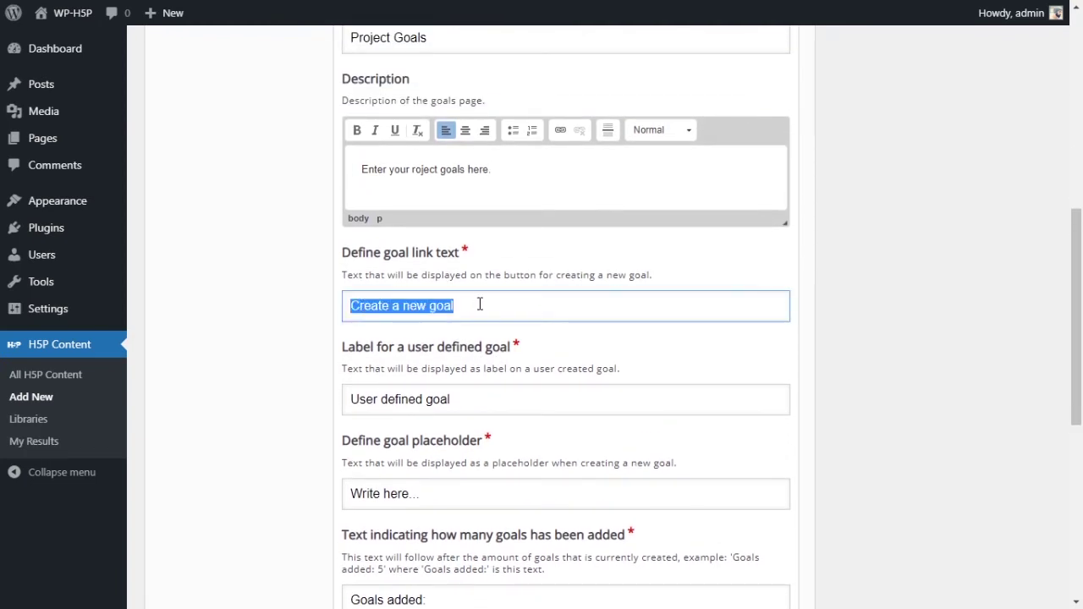
drag(358, 306, 496, 308)
click(496, 307)
double_click(496, 307)
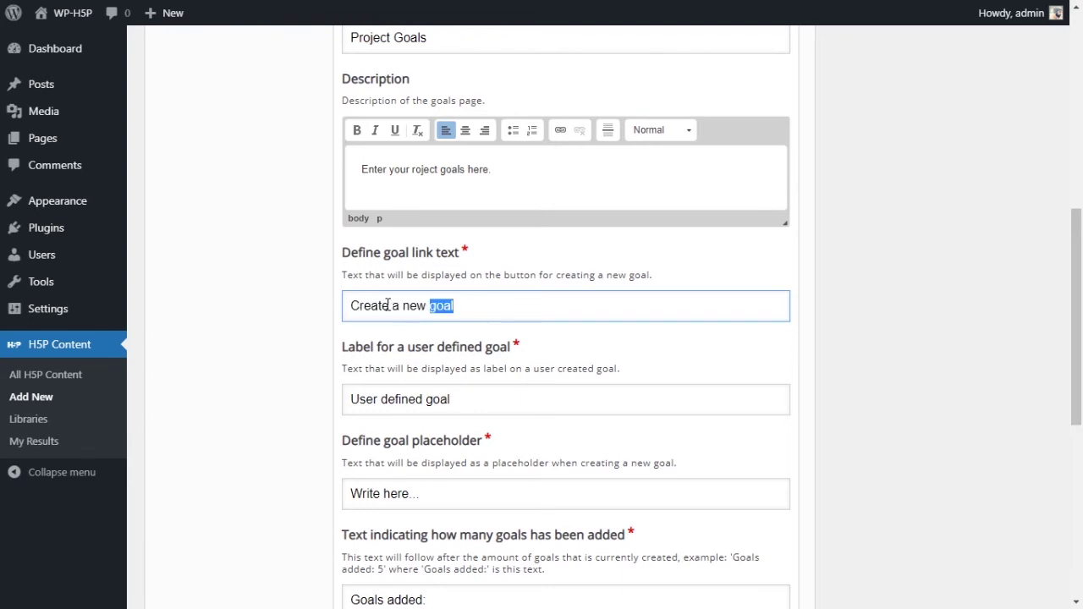
double_click(354, 306)
text(Add)
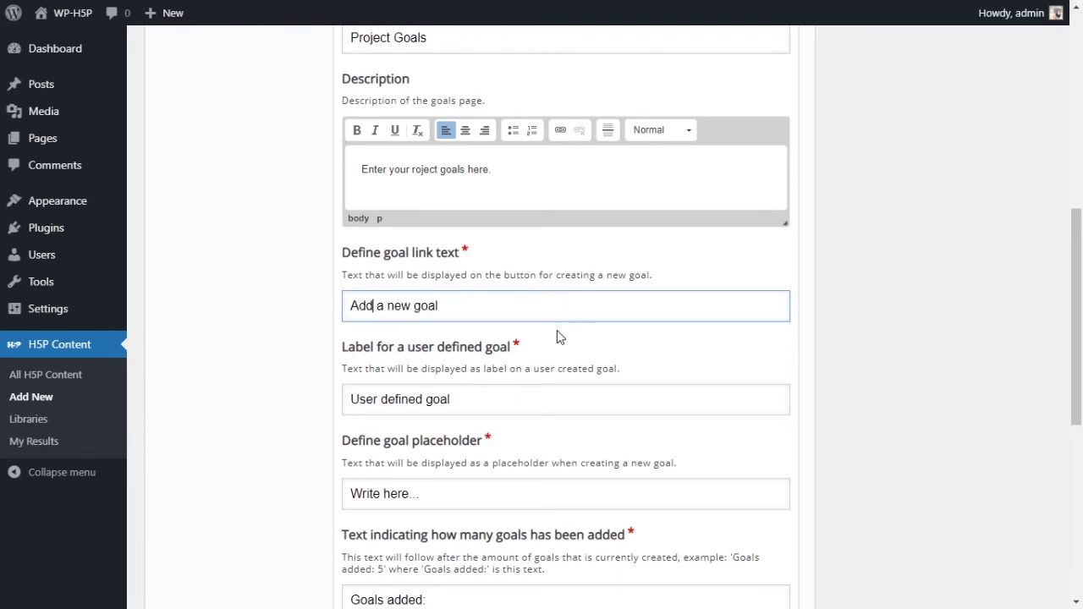
key(Tab)
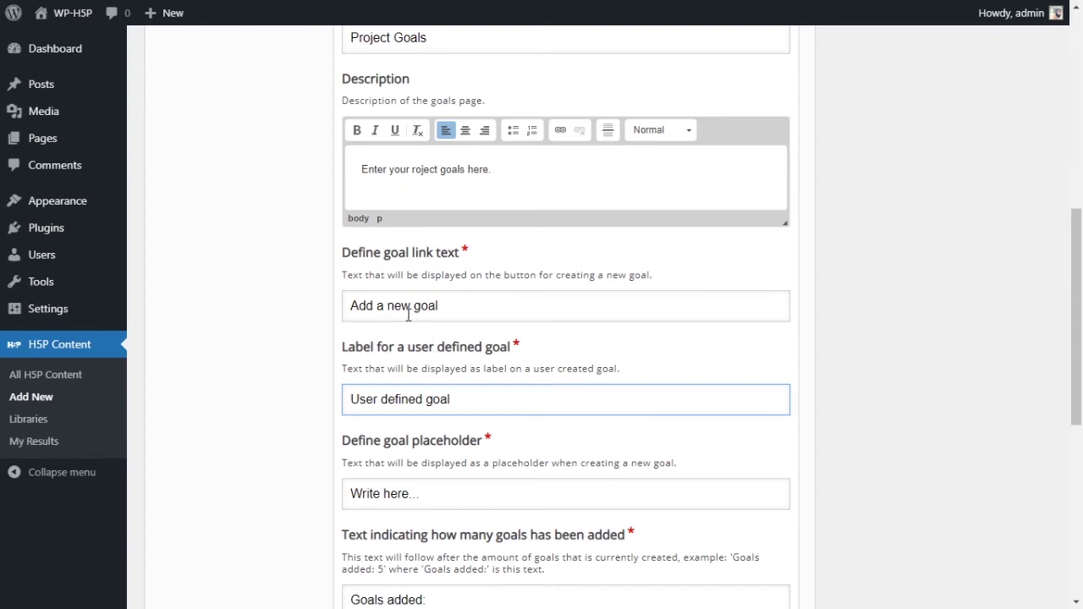
Step: Change the label for a user defined goal to "My goal"
scroll(558, 347, down, 1)
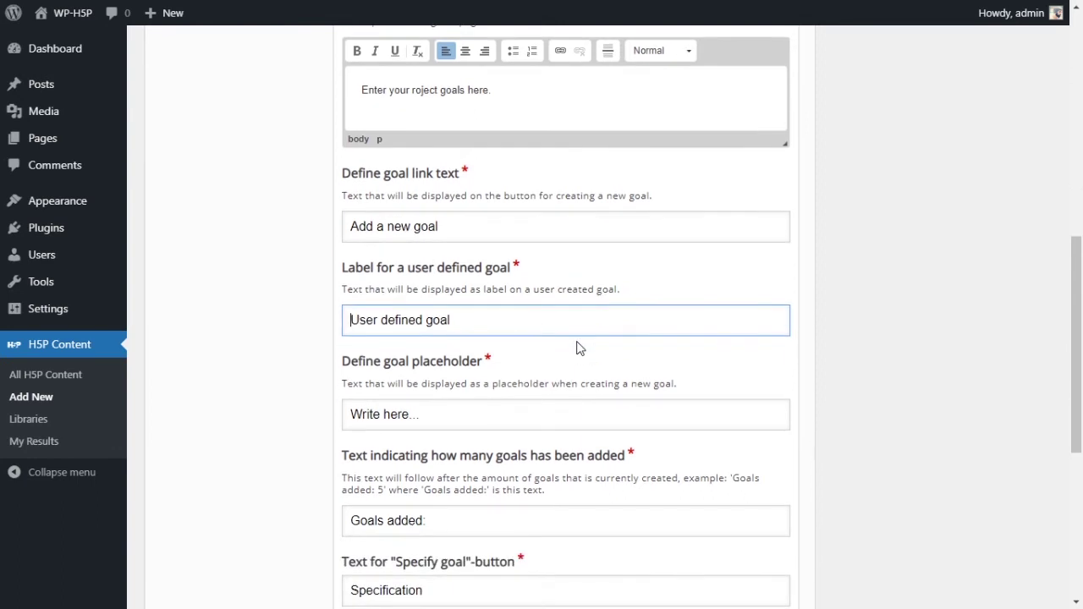
drag(534, 320, 285, 333)
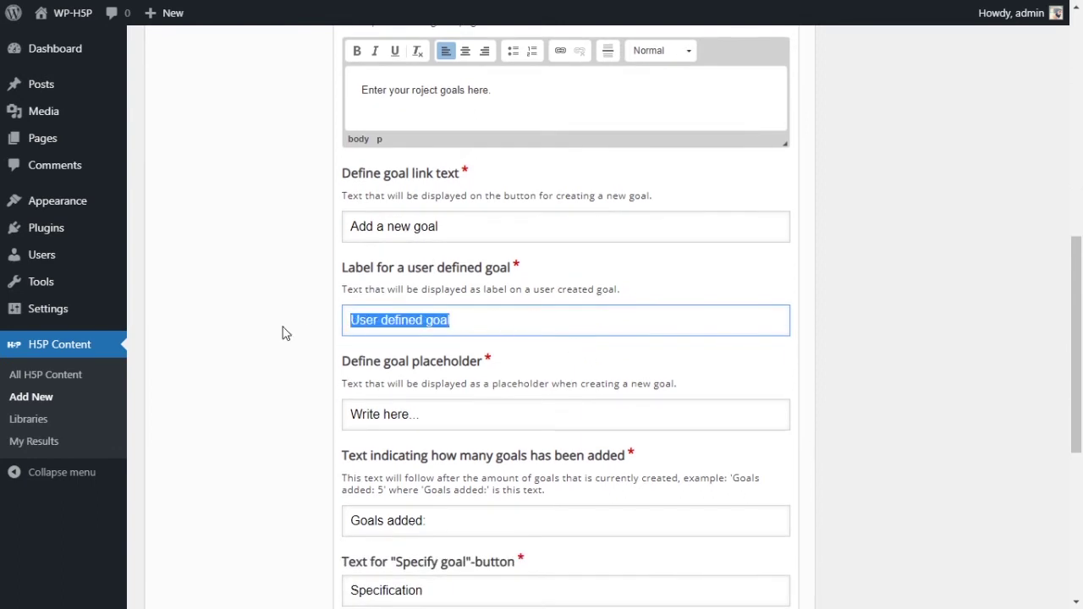
click(403, 326)
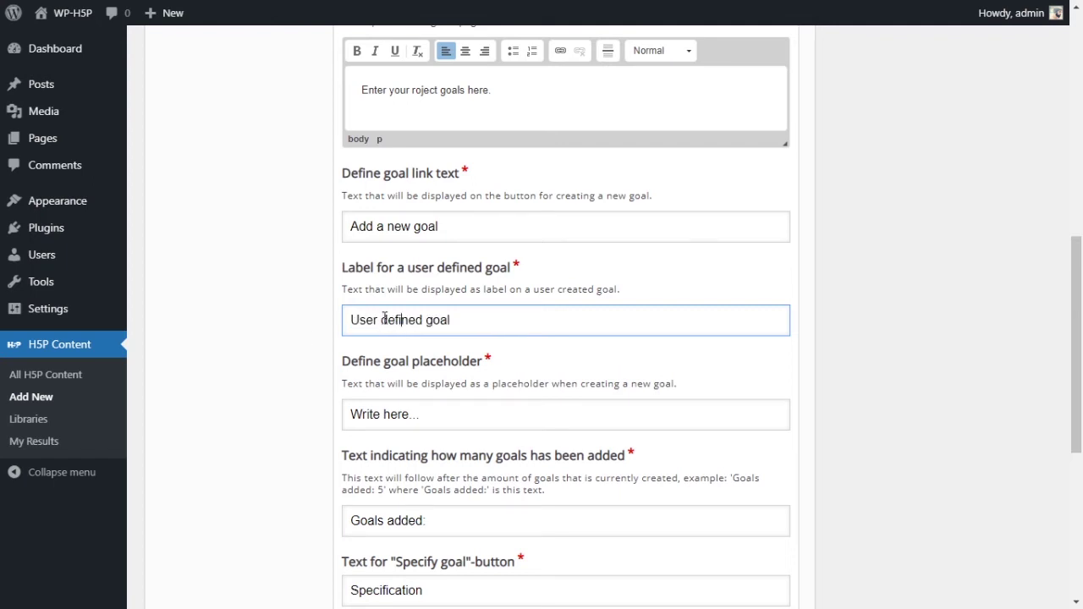
drag(422, 319, 340, 331)
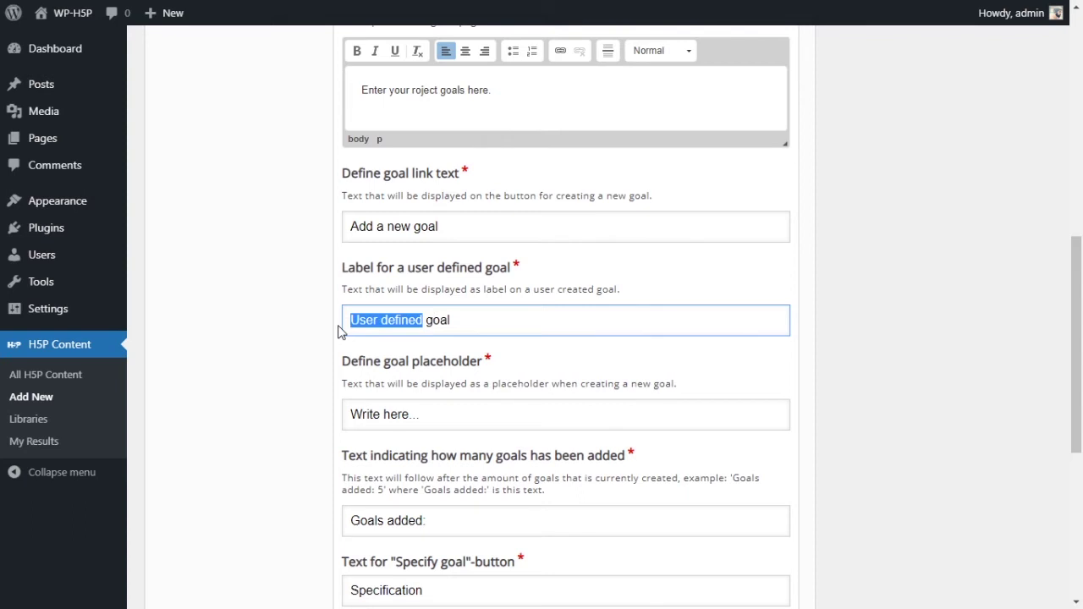
text(My)
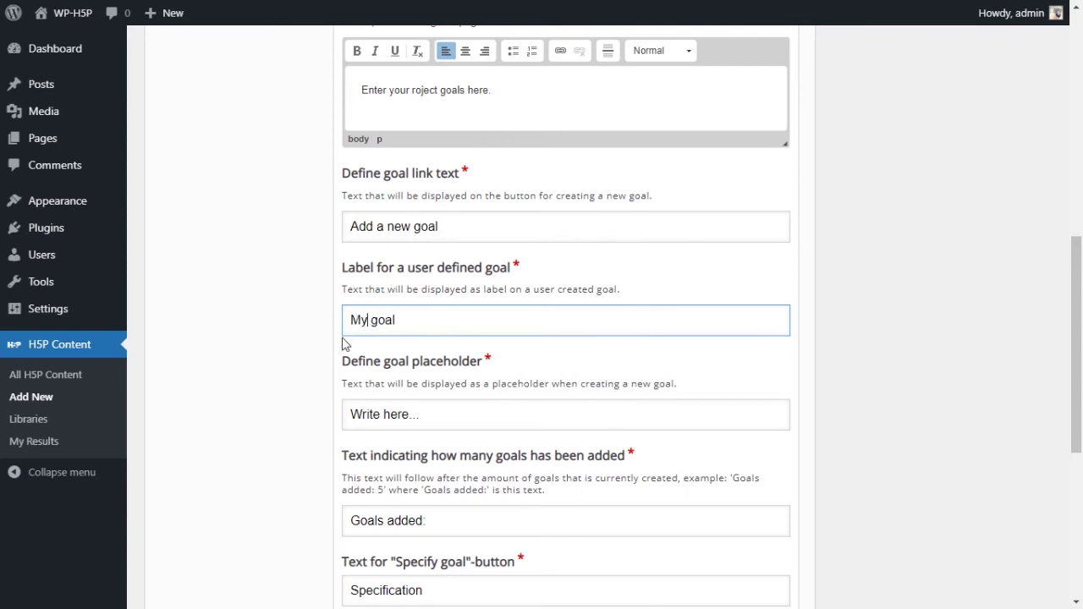
click(868, 354)
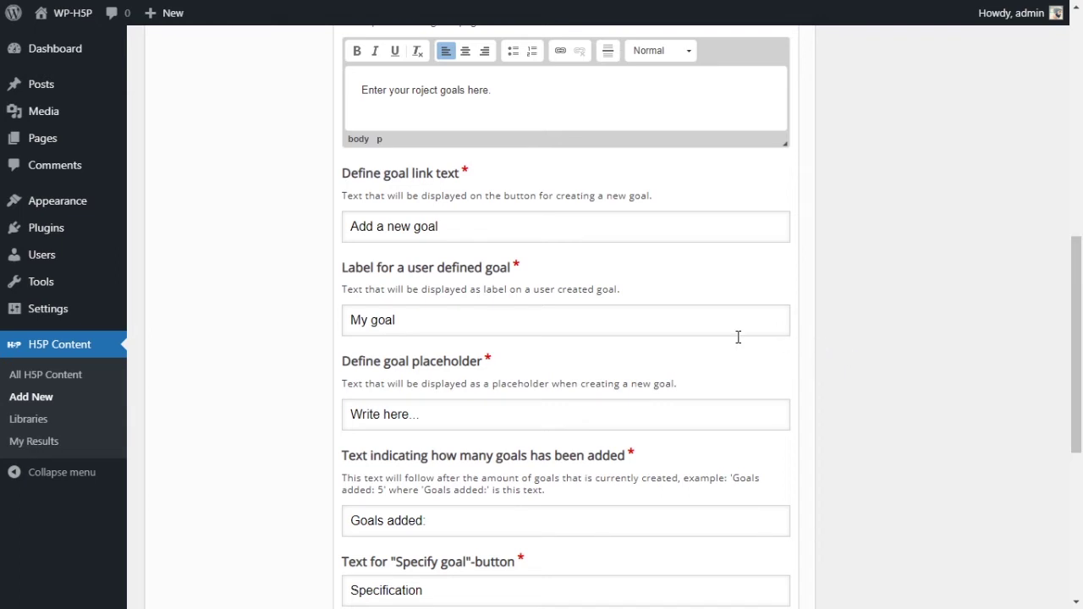
Step: Set the define goal placeholder to "Enter your goal. Be as specific as you can."
scroll(738, 339, down, 1)
scroll(475, 339, down, 1)
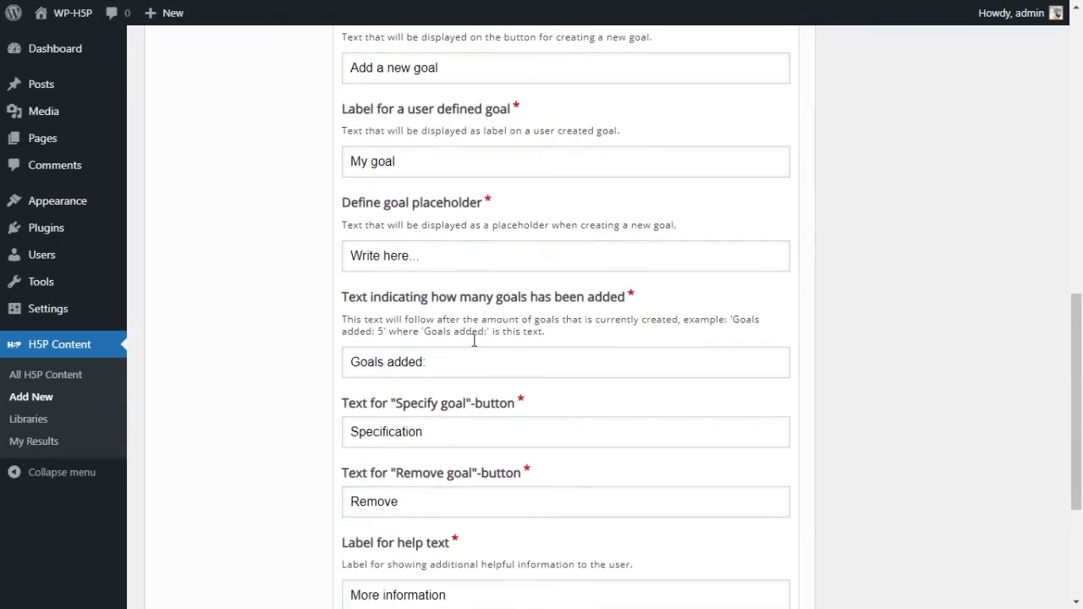
click(427, 256)
drag(477, 254, 313, 266)
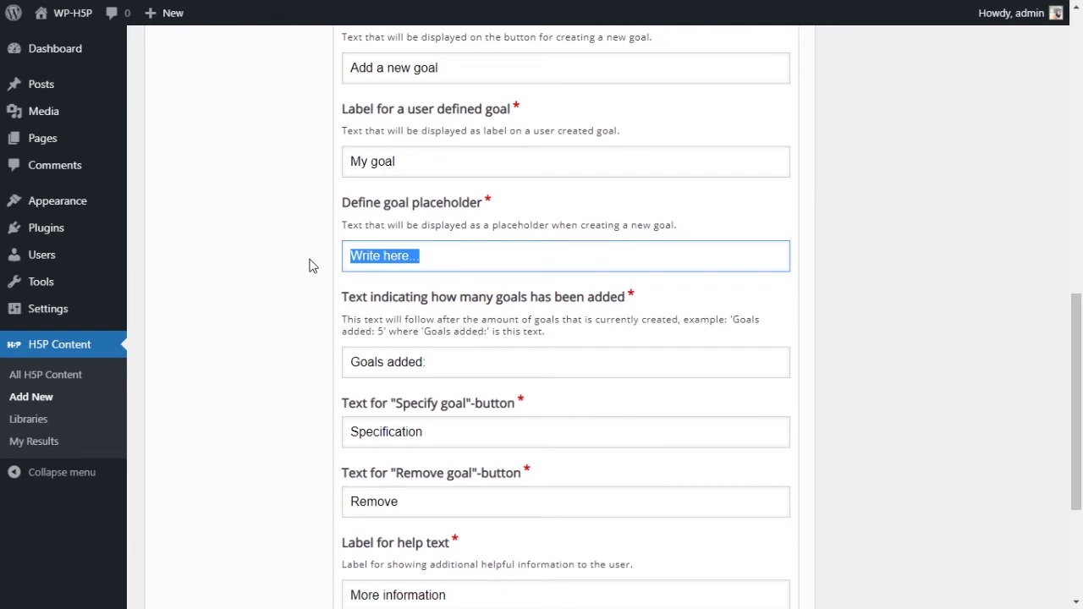
text(E)
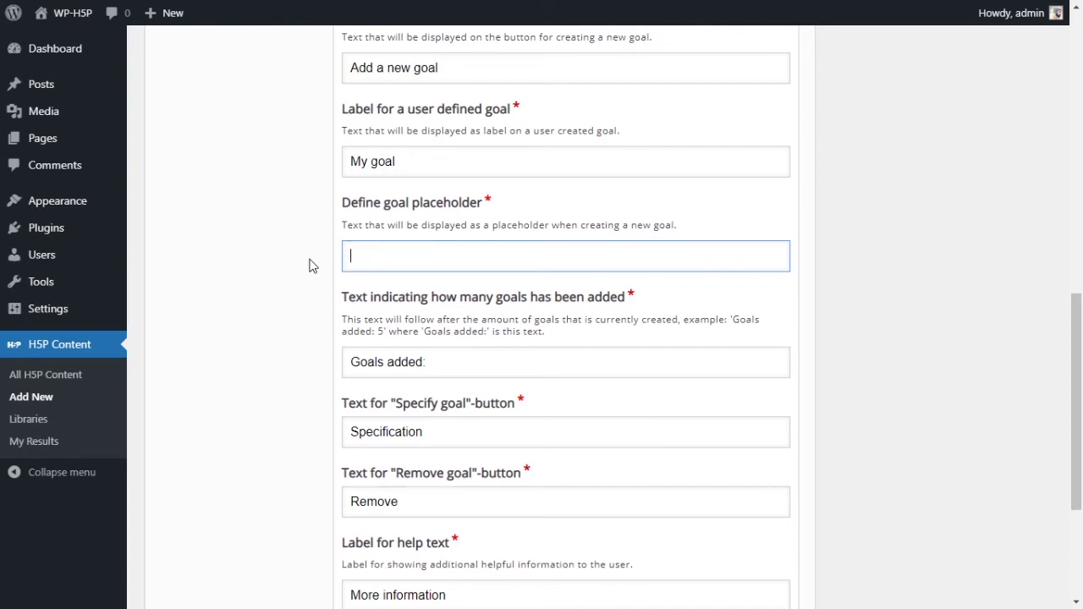
text(Enter your goal. be)
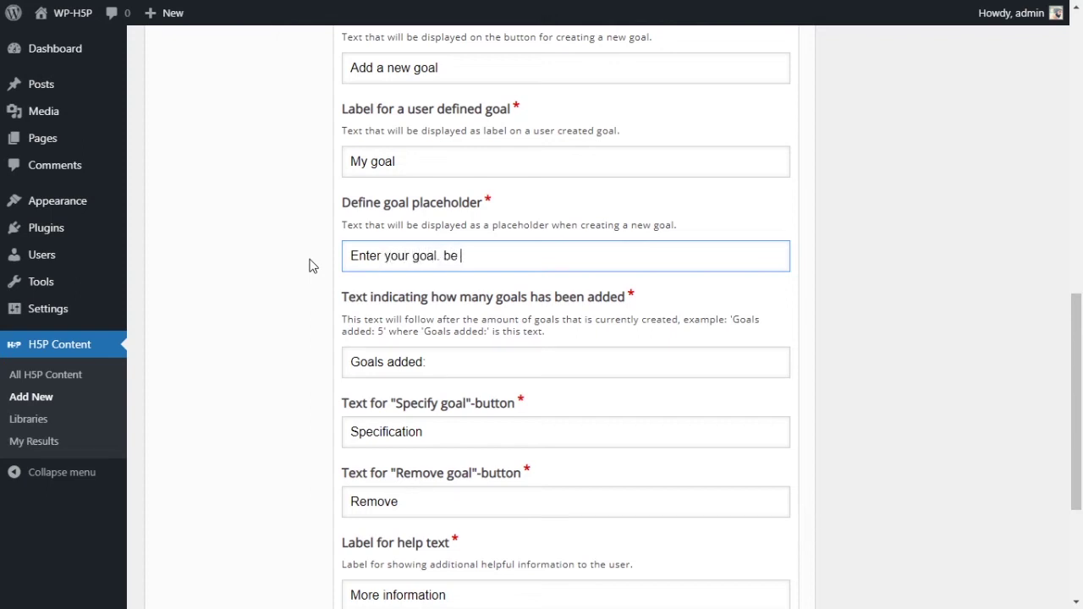
key(BackSpace)
key(BackSpace)
key(BackSpace)
text(Be as specifiv )
text(as you)
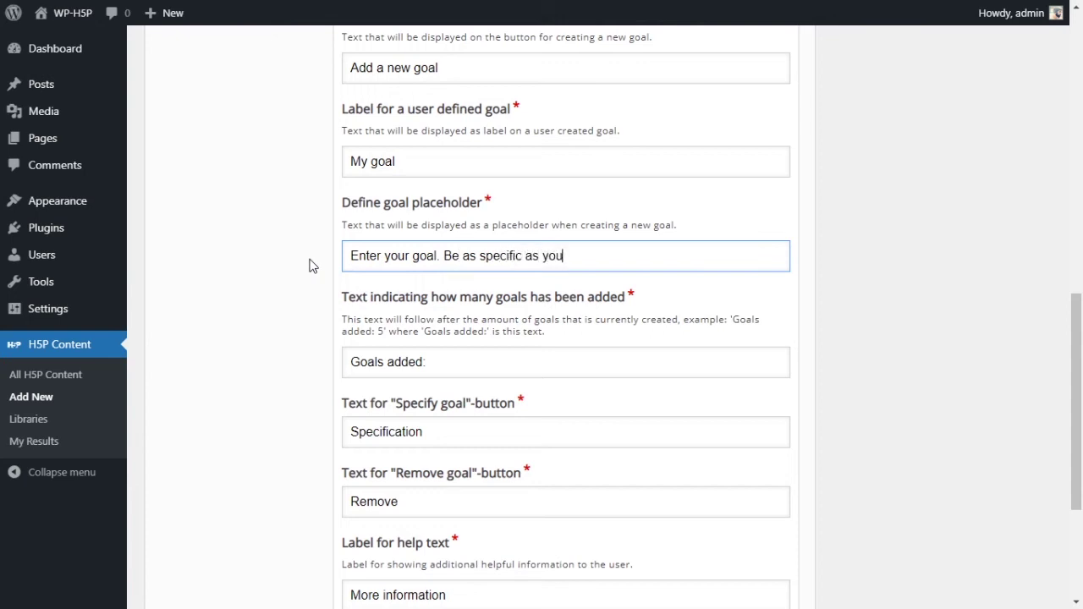
text( can.)
Step: Review the goals page's text indicating how many goals have been added
scroll(485, 298, down, 1)
click(457, 282)
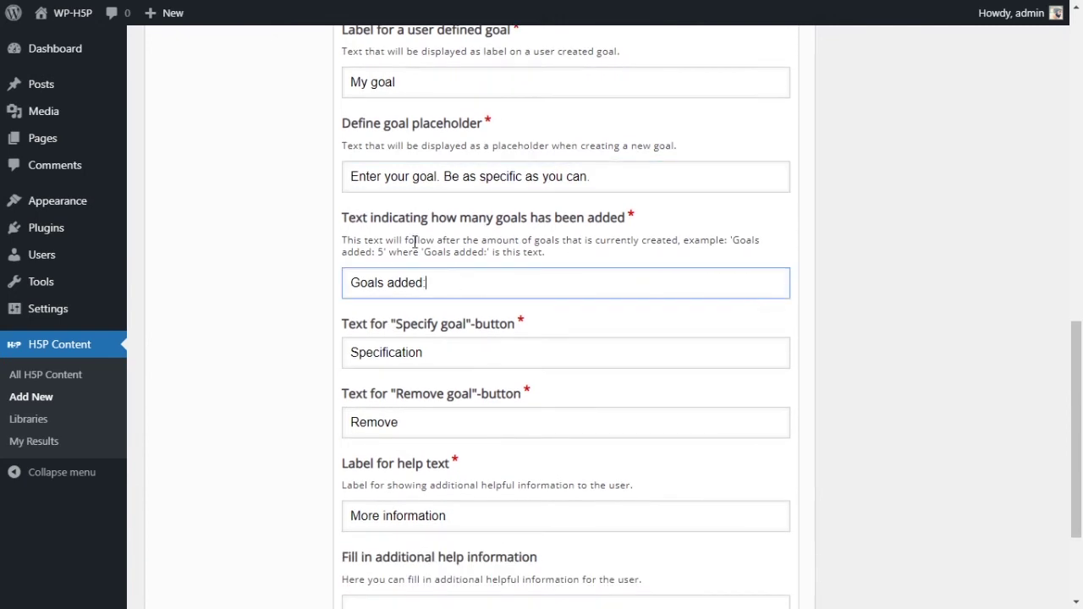
drag(348, 222, 664, 221)
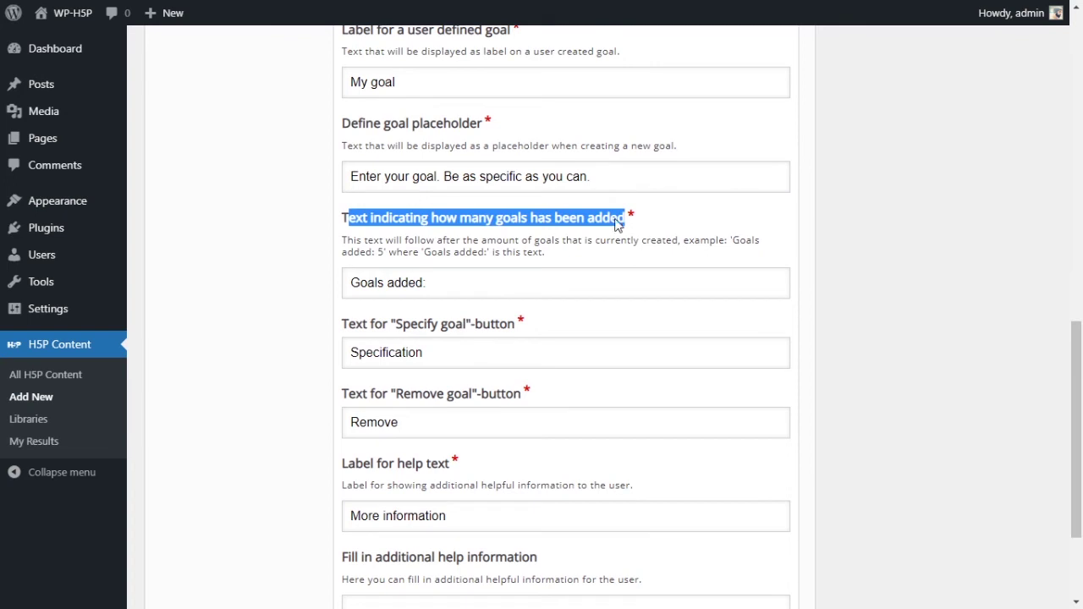
click(483, 290)
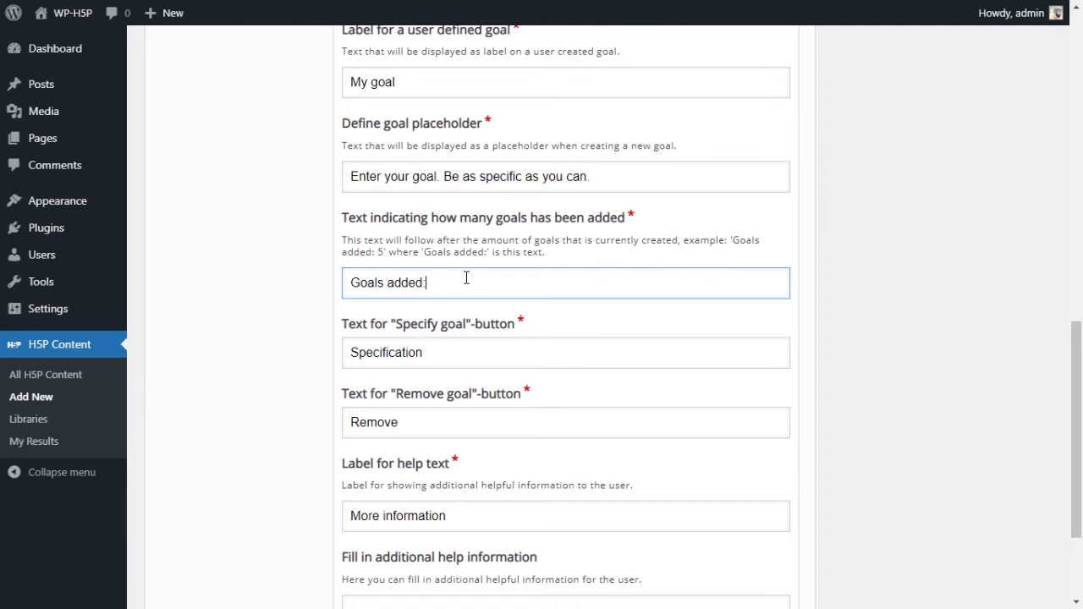
scroll(467, 283, down, 1)
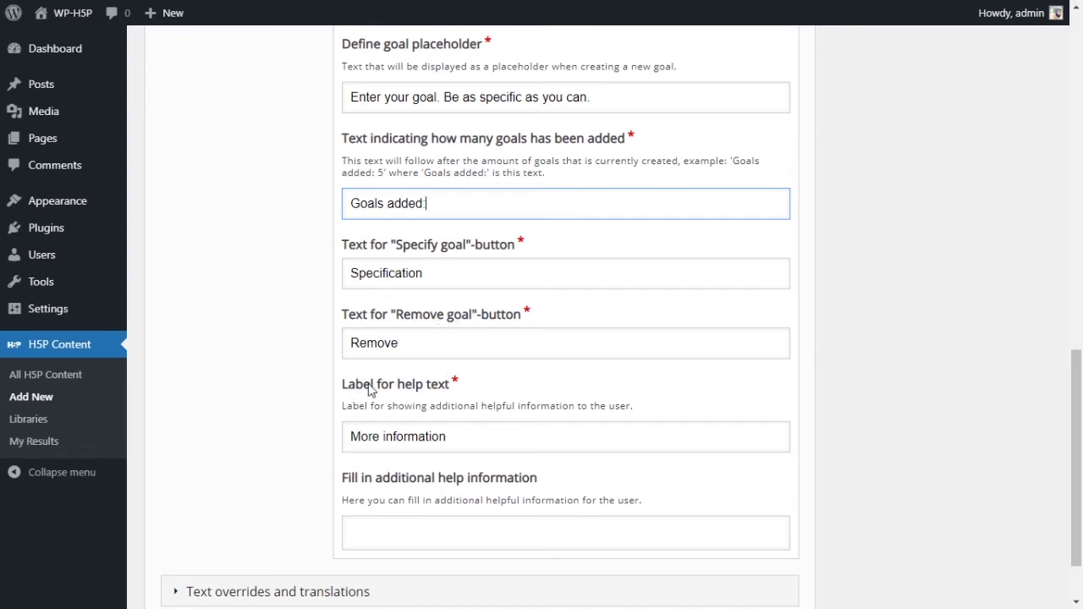
Step: Copy the help text label "More information" into the goals page's additional help information
click(491, 437)
drag(491, 437, 341, 438)
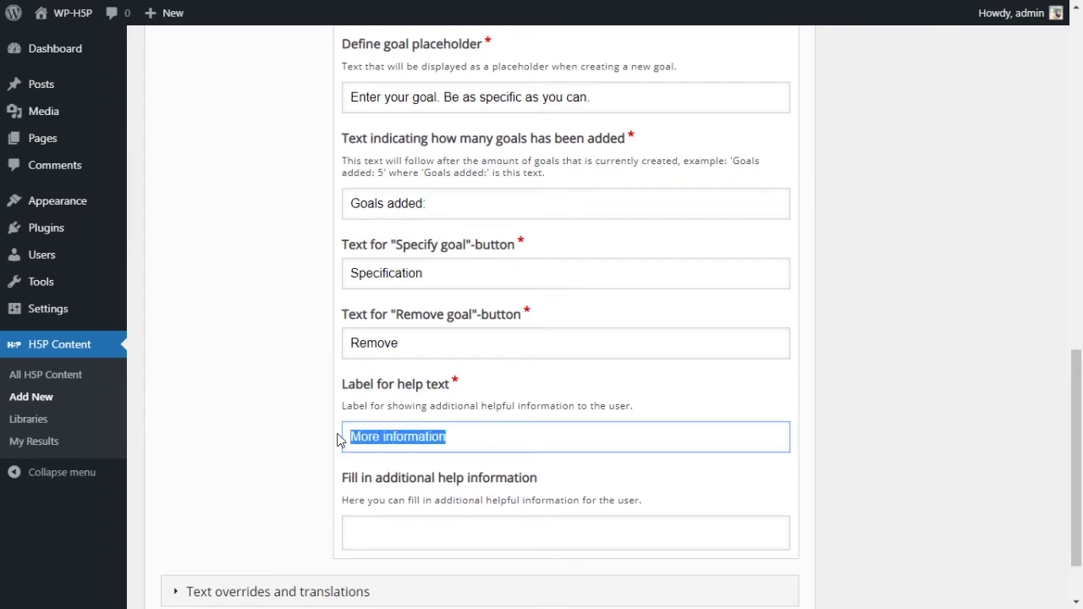
click(426, 543)
drag(442, 399, 334, 389)
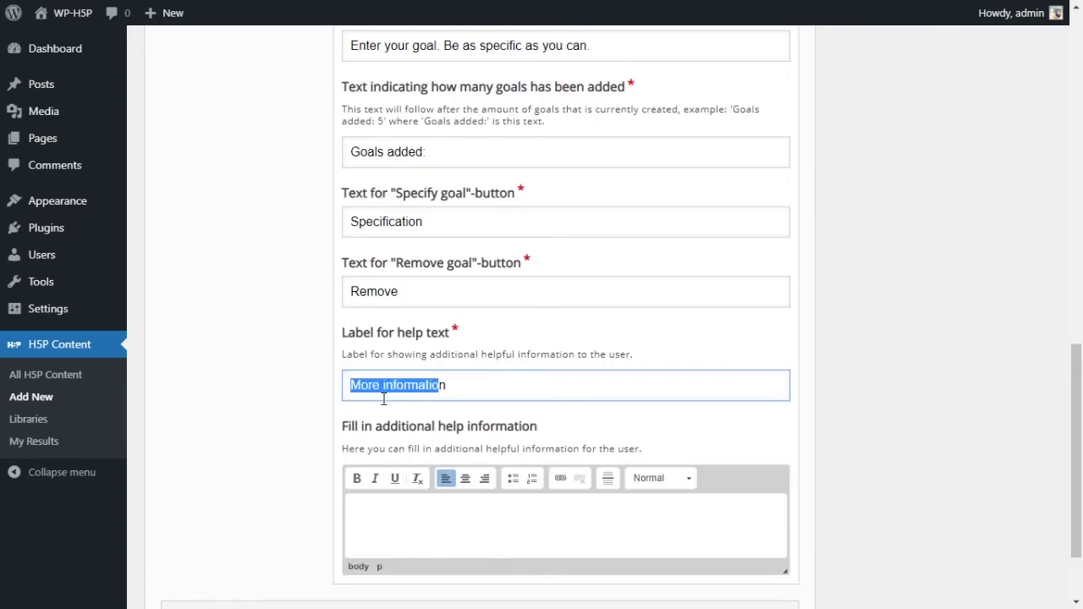
click(472, 389)
drag(471, 389, 314, 394)
key(ctrl+c)
click(459, 522)
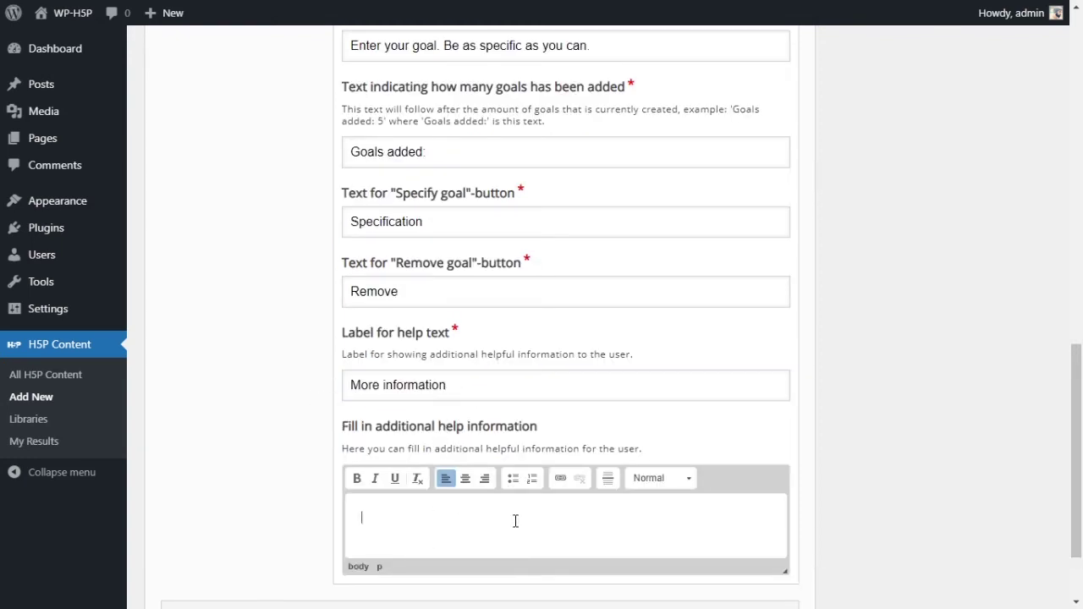
key(ctrl+v)
Step: Save the updated Documentation Tool content with its Project Goals page
scroll(855, 446, up, 5)
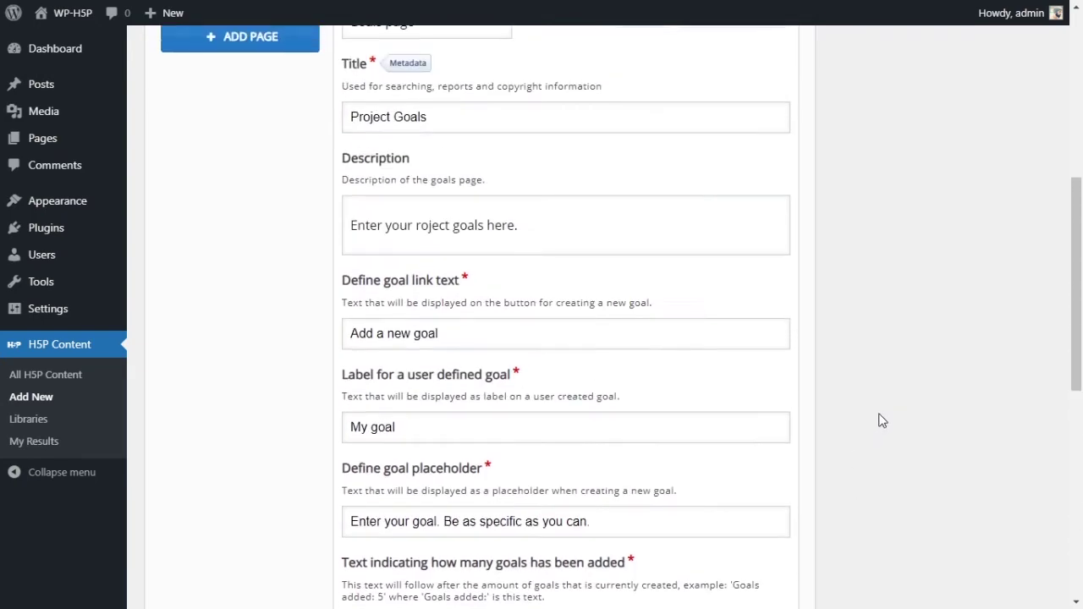
scroll(882, 421, up, 5)
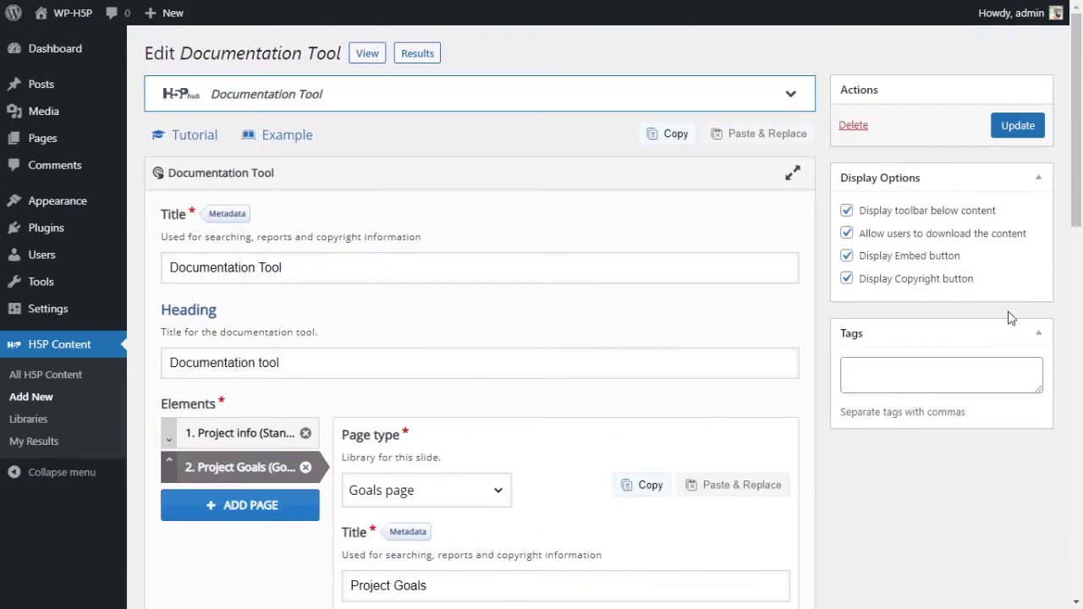
click(1024, 132)
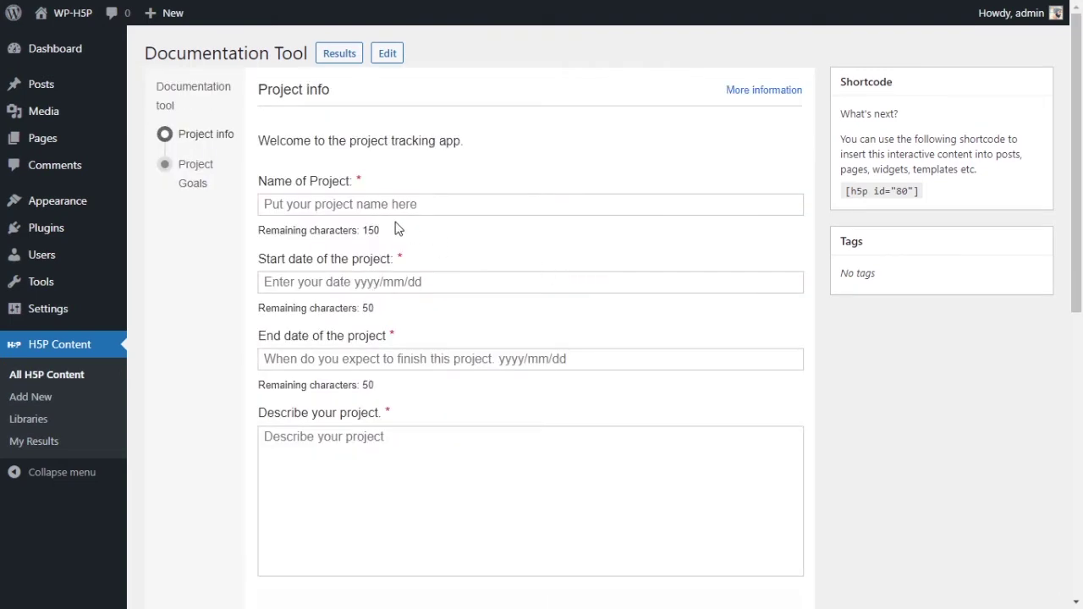
Step: Examine the fields of the Project info page and the heading and instructions of the Project Goals page
scroll(372, 271, down, 3)
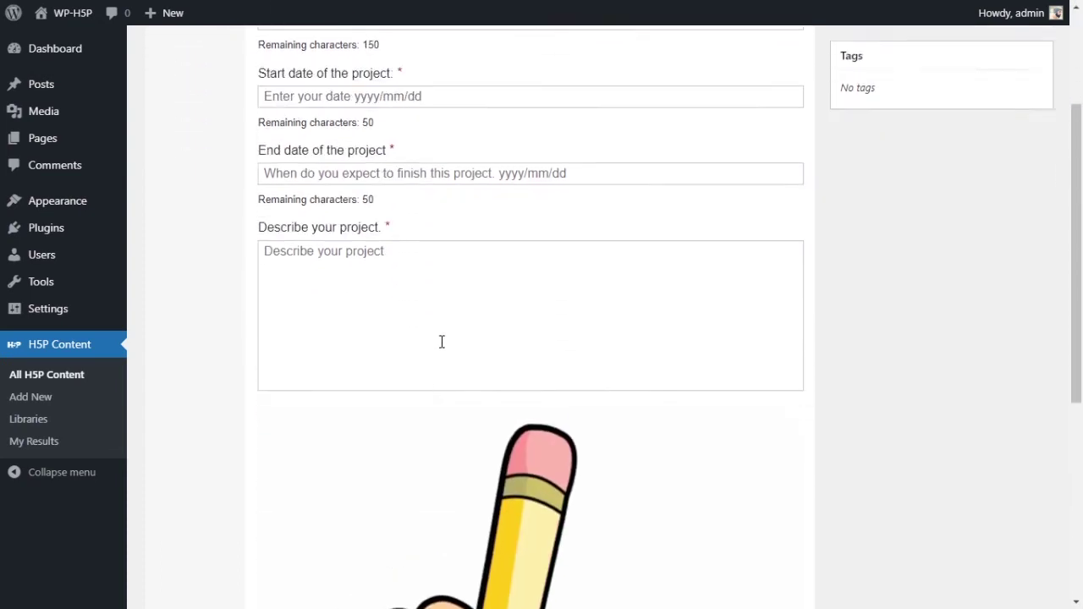
scroll(423, 339, up, 3)
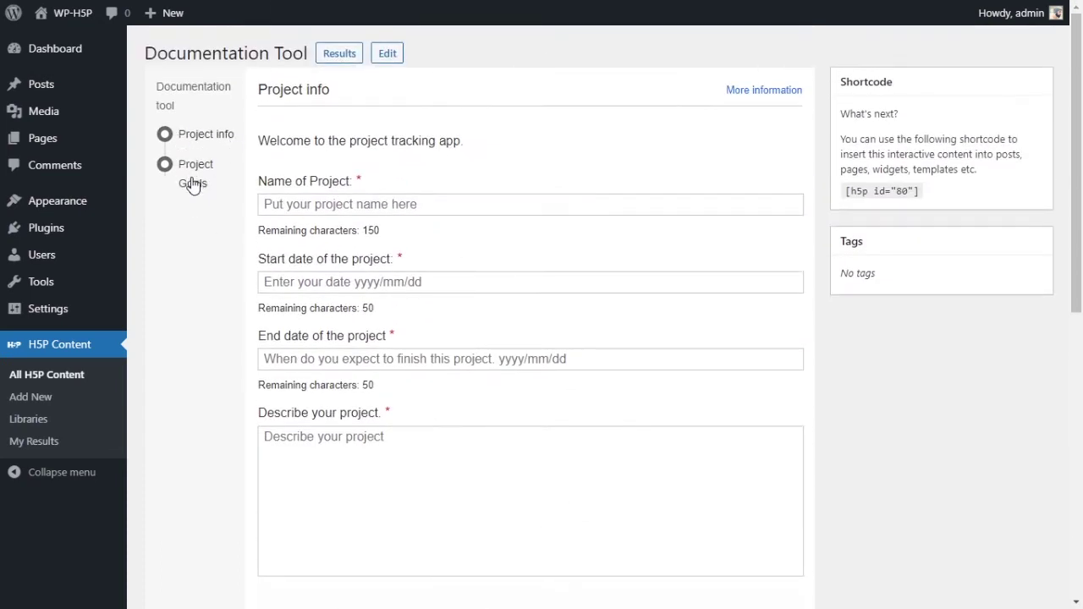
scroll(617, 336, down, 7)
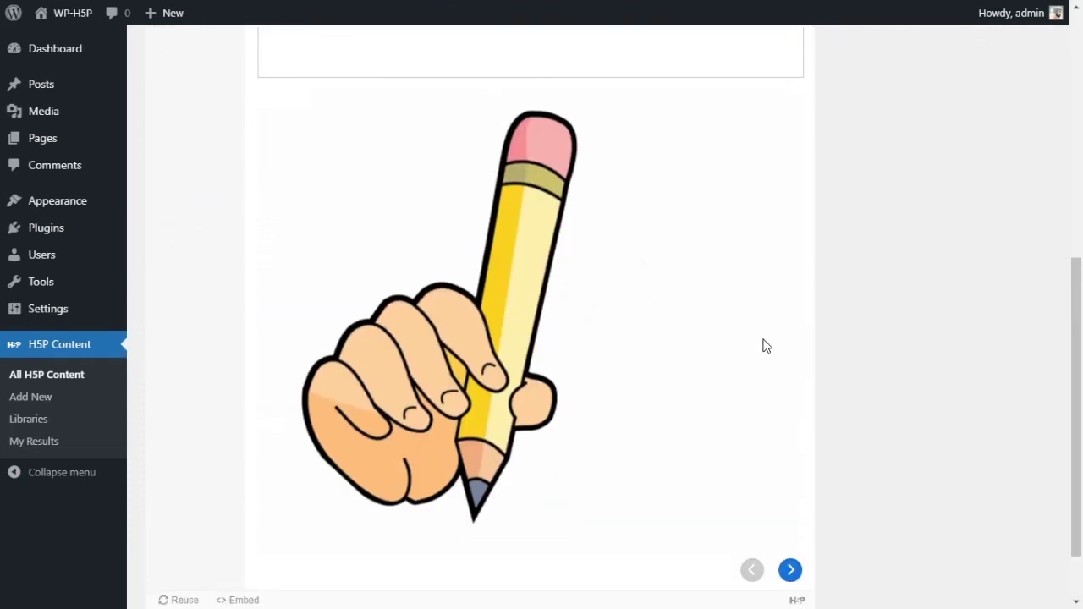
click(790, 572)
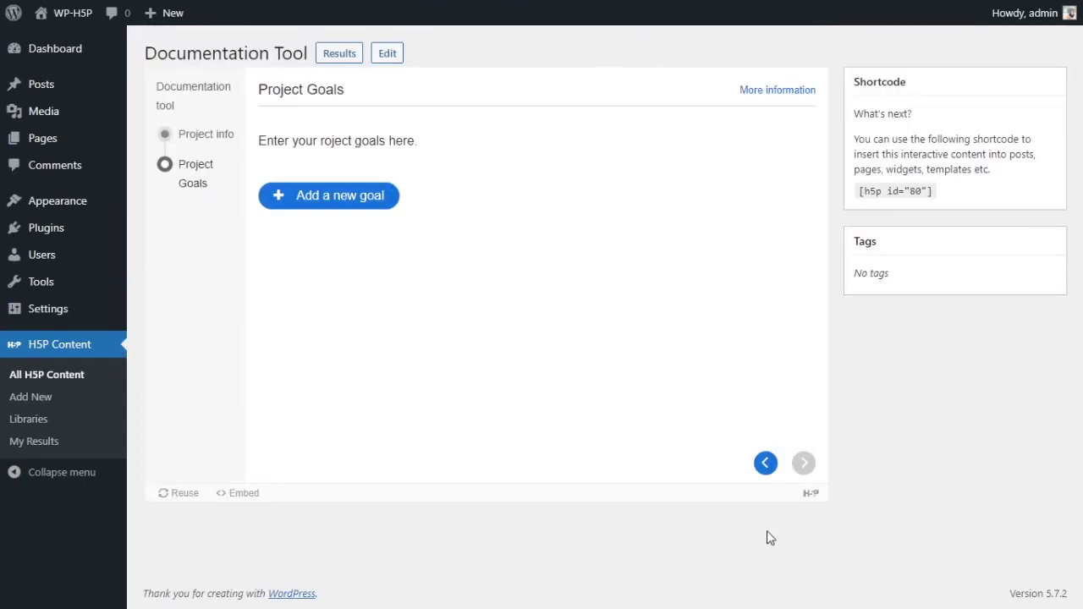
drag(259, 89, 406, 92)
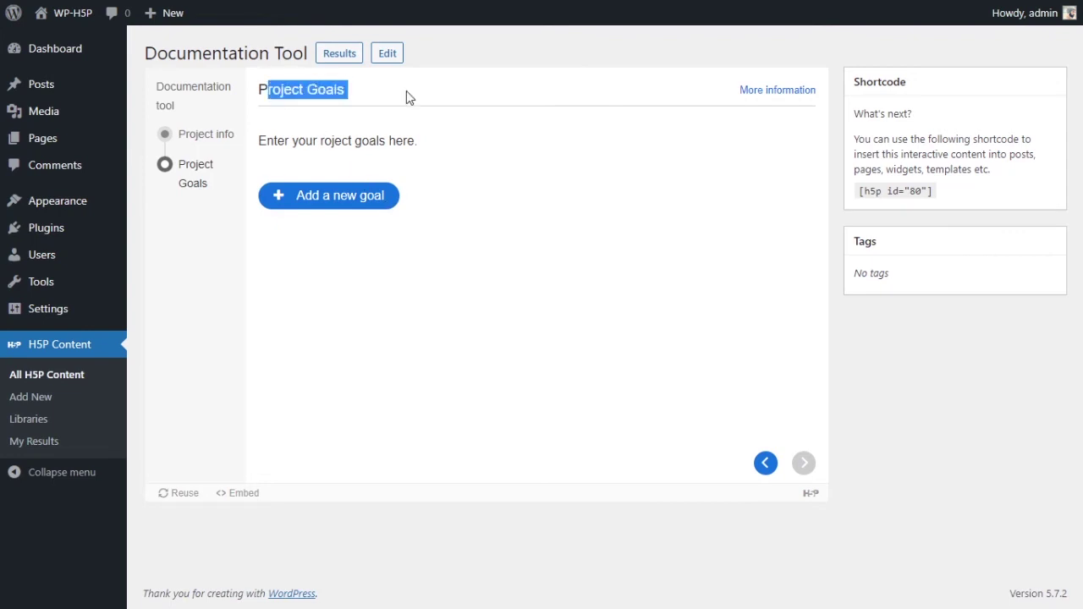
click(414, 128)
drag(258, 140, 423, 140)
click(333, 140)
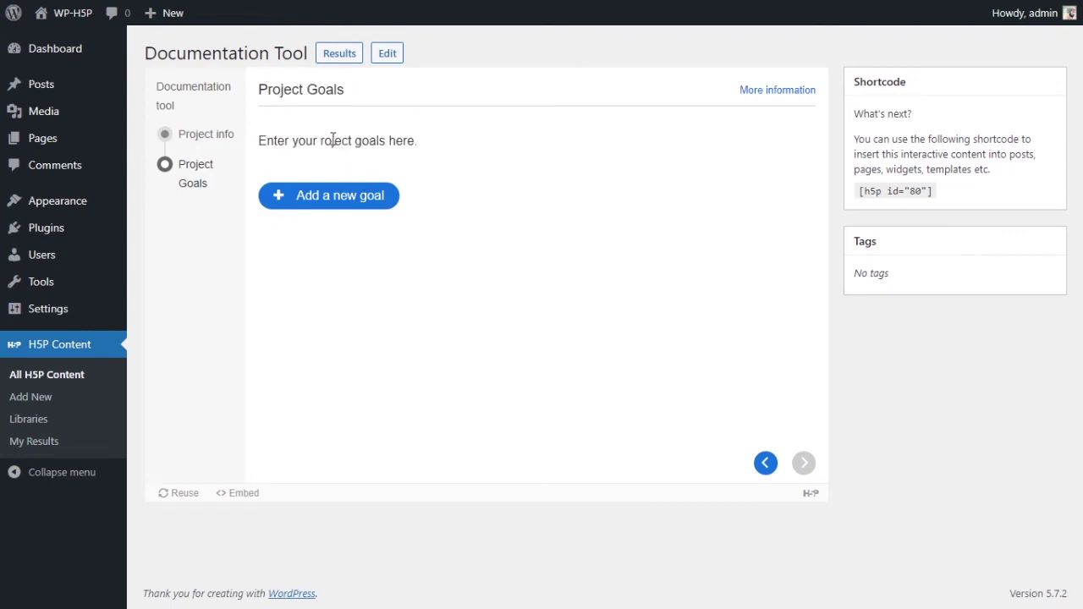
drag(320, 140, 418, 141)
click(583, 151)
Step: Add a goal on the Project Goals page with the text "This is my first goal"
click(345, 200)
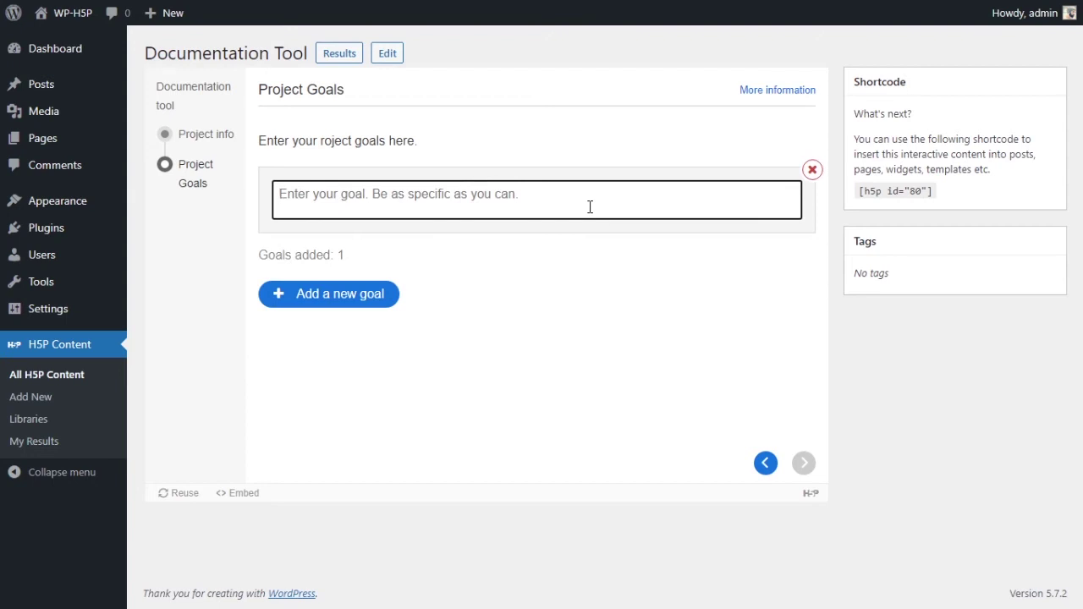
text(This is )
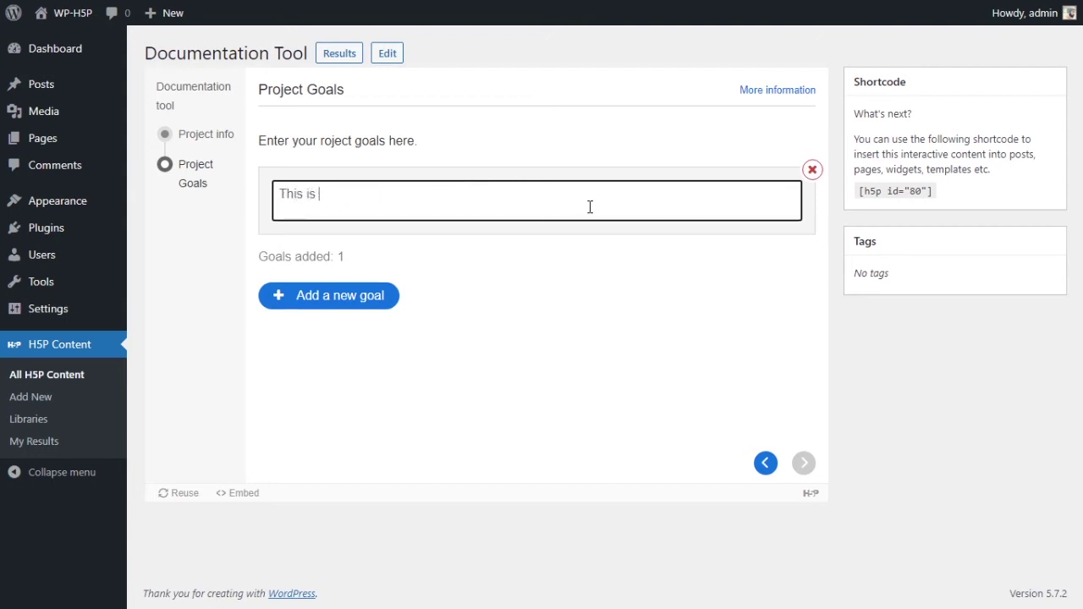
text(my first goal)
click(604, 276)
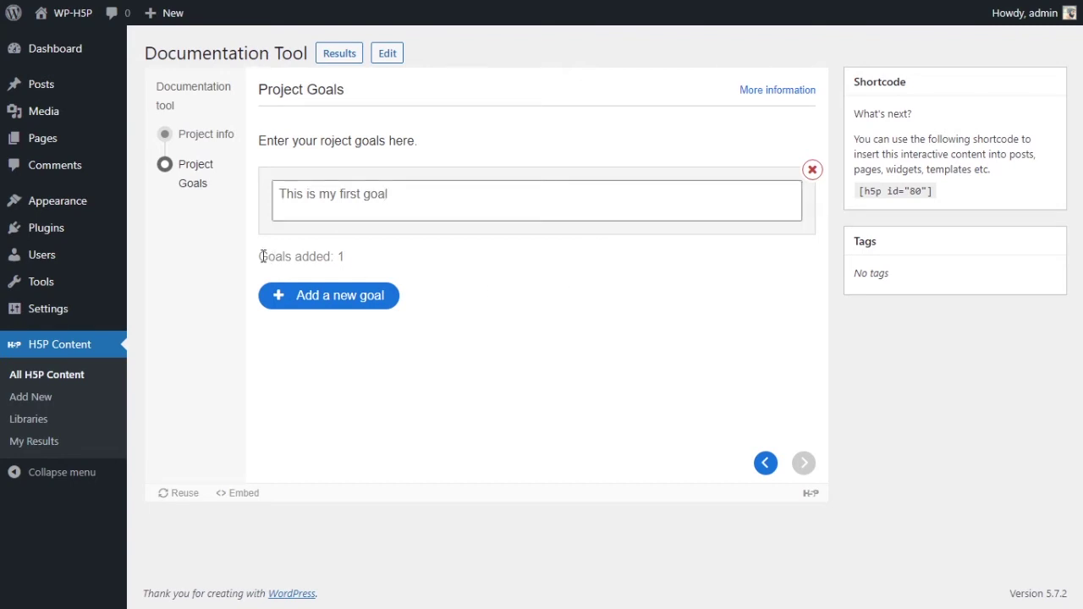
drag(262, 256, 354, 258)
click(354, 258)
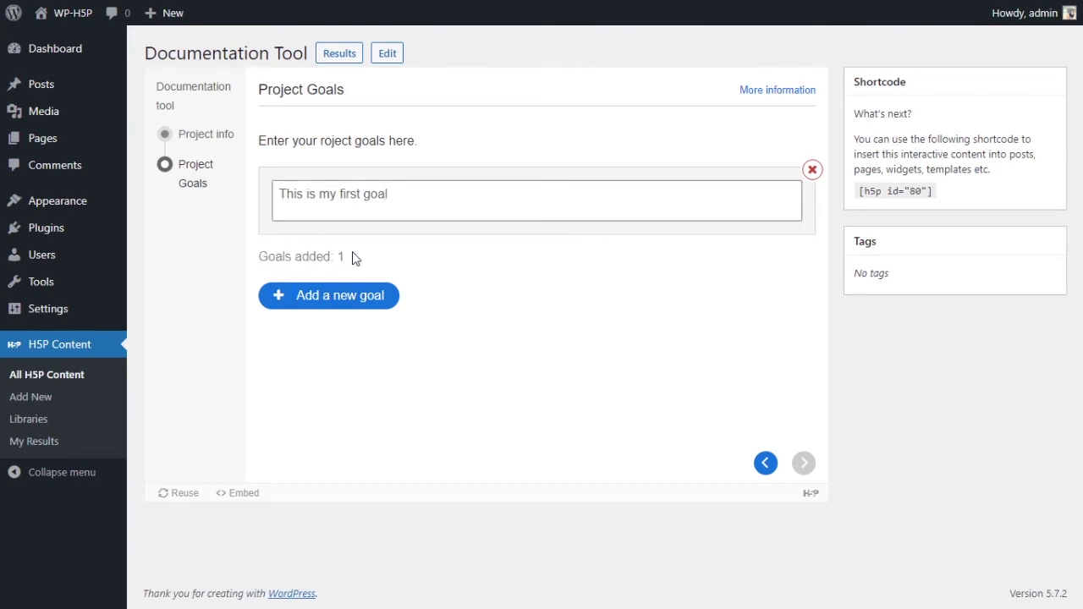
Step: Add two more empty goals below the first one
click(353, 306)
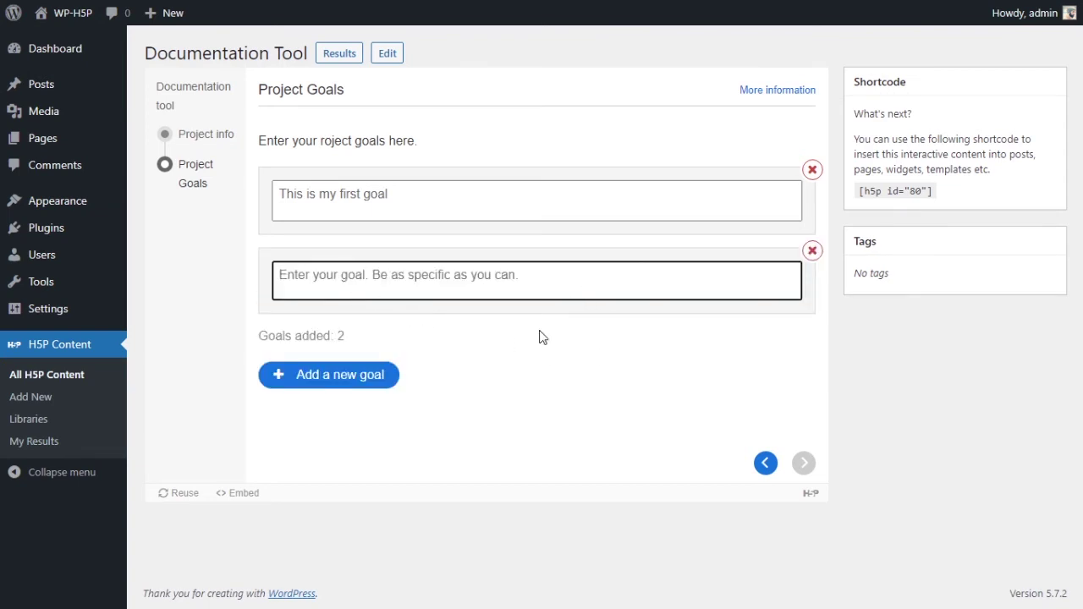
click(390, 379)
click(548, 298)
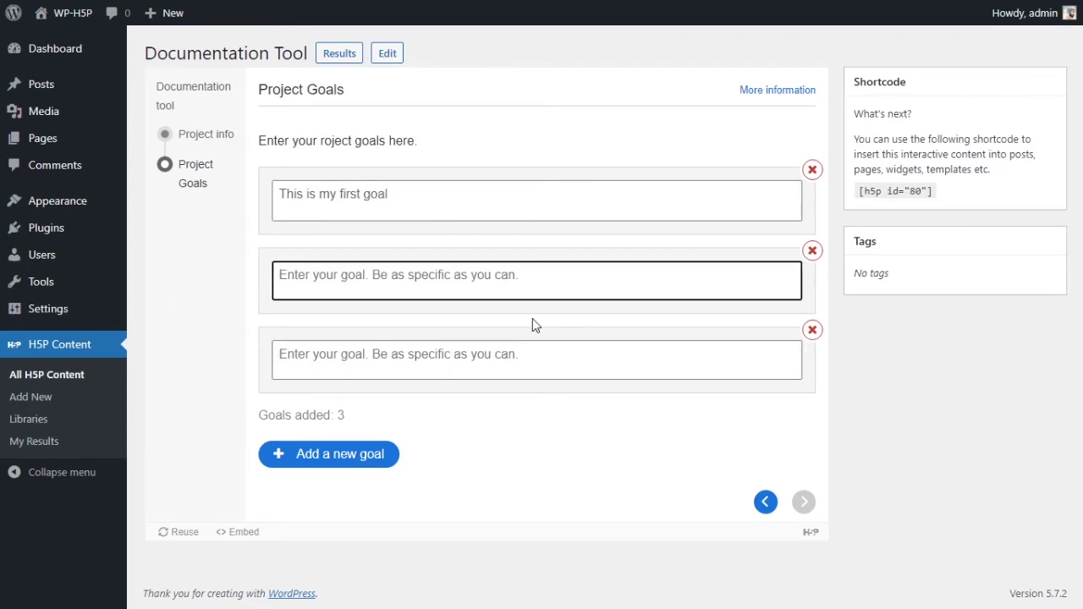
Step: Copy the first goal's text into the second goal and reword it as "This is my 2 goal"
drag(437, 188, 343, 192)
drag(416, 194, 271, 212)
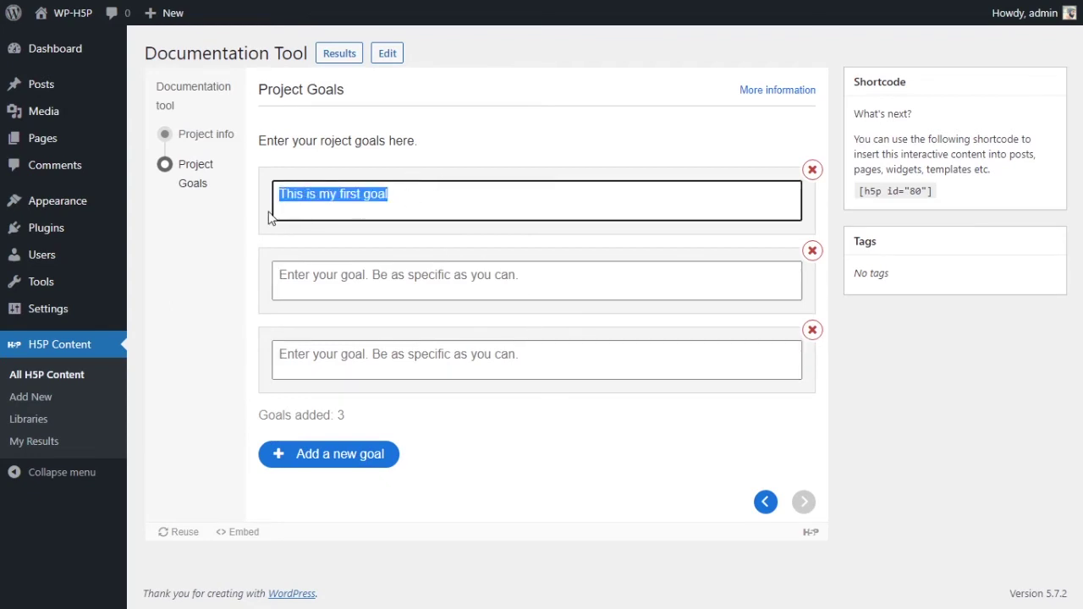
key(ctrl+c)
click(358, 288)
key(ctrl+v)
double_click(346, 275)
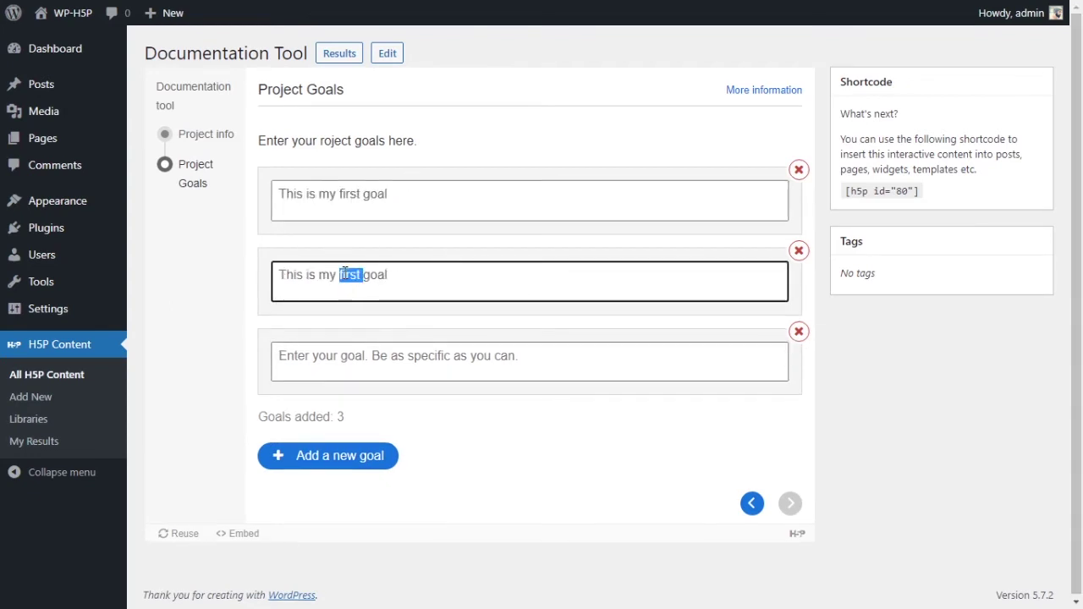
text(2)
Step: Paste the copied goal text into the third goal and reword it as "This is my 3 goal"
click(394, 355)
key(ctrl+v)
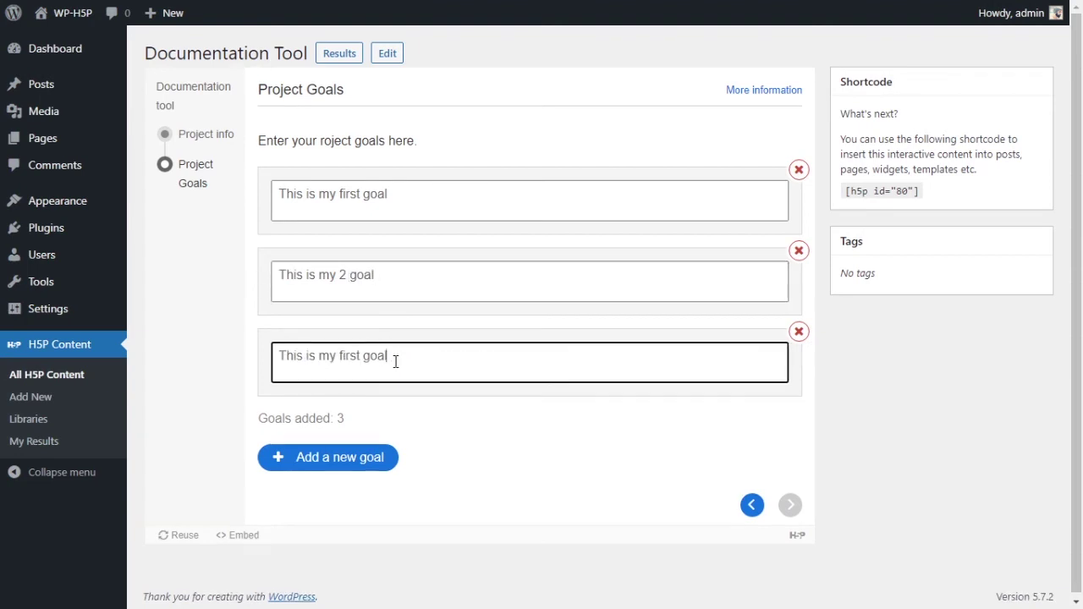
double_click(345, 357)
key(BackSpace)
text(3)
click(572, 359)
click(796, 457)
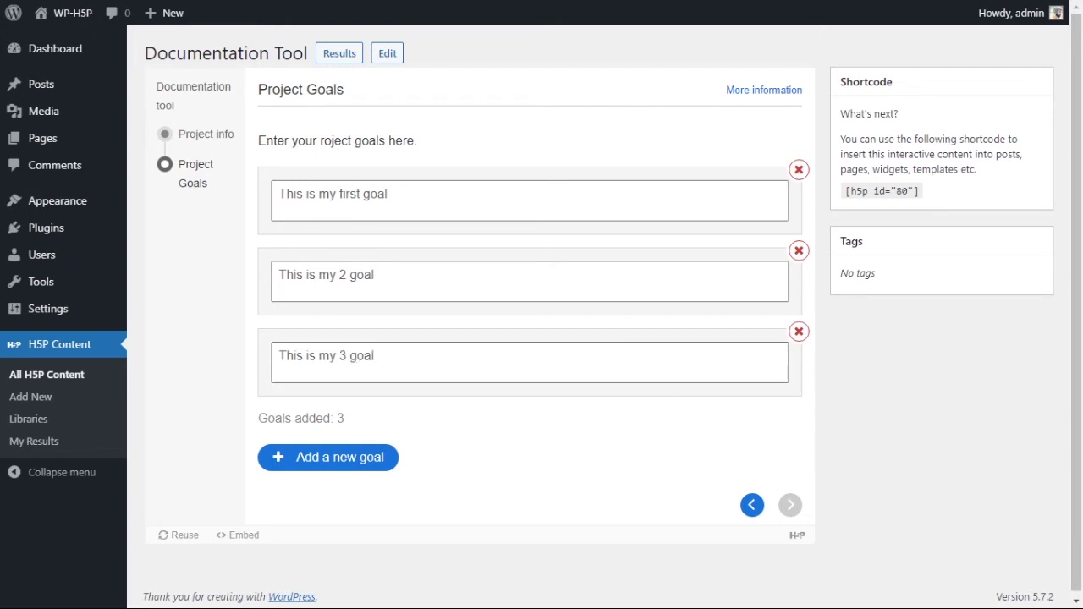
click(462, 363)
click(540, 439)
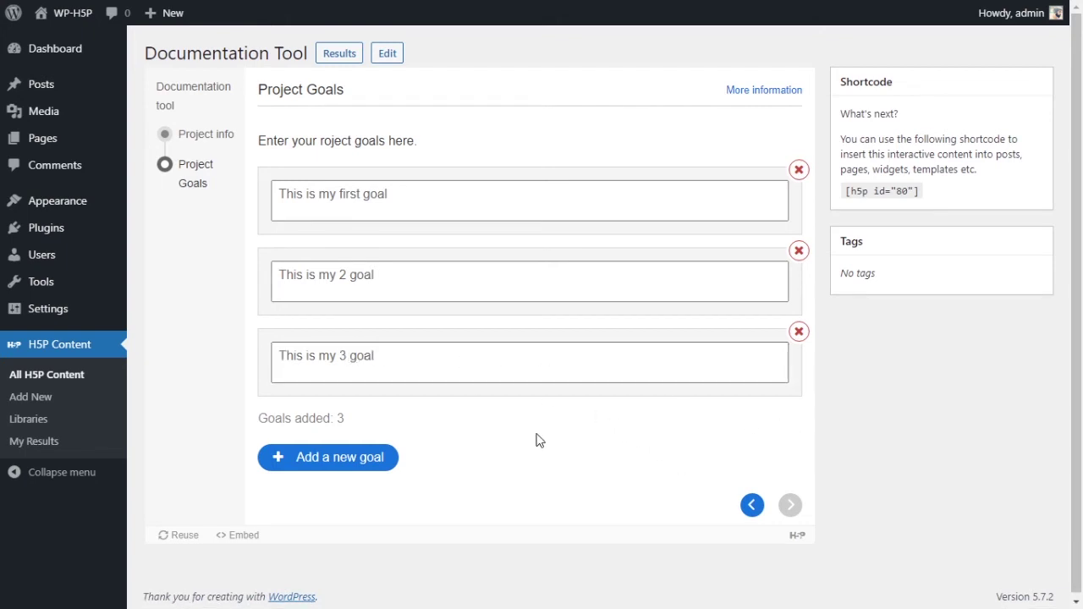
Step: Check the navigation between Project info and Project Goals, and view the third goal's deletion confirmation without deleting the goal
click(752, 505)
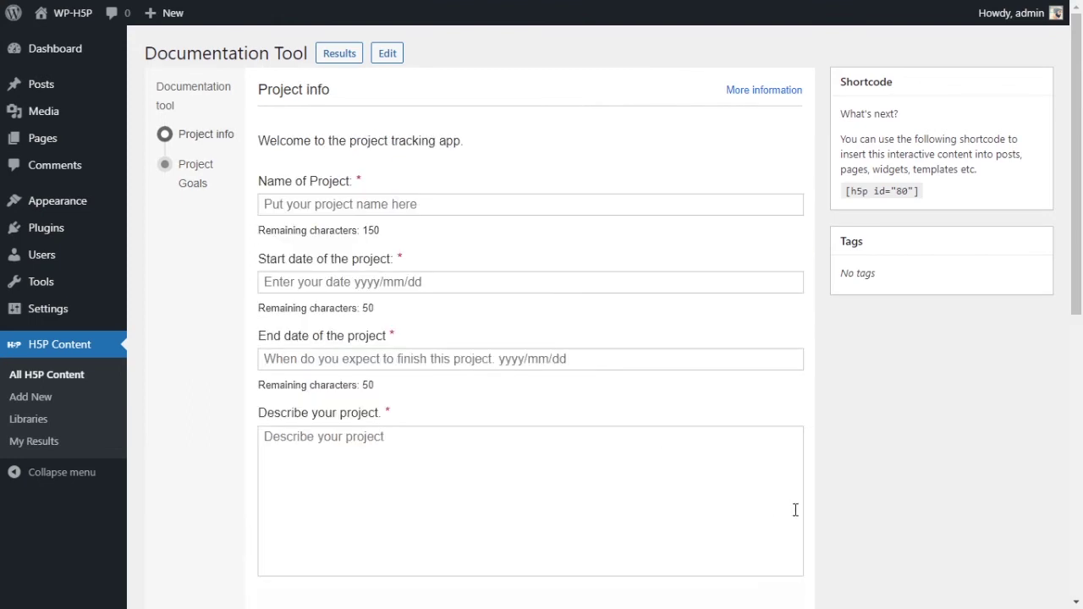
click(790, 514)
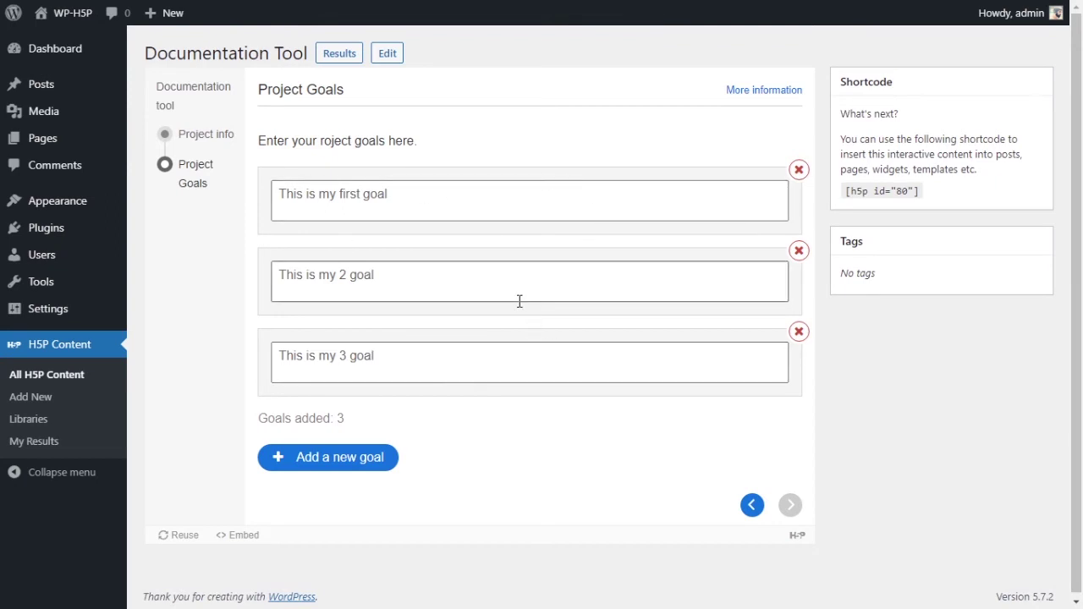
click(800, 332)
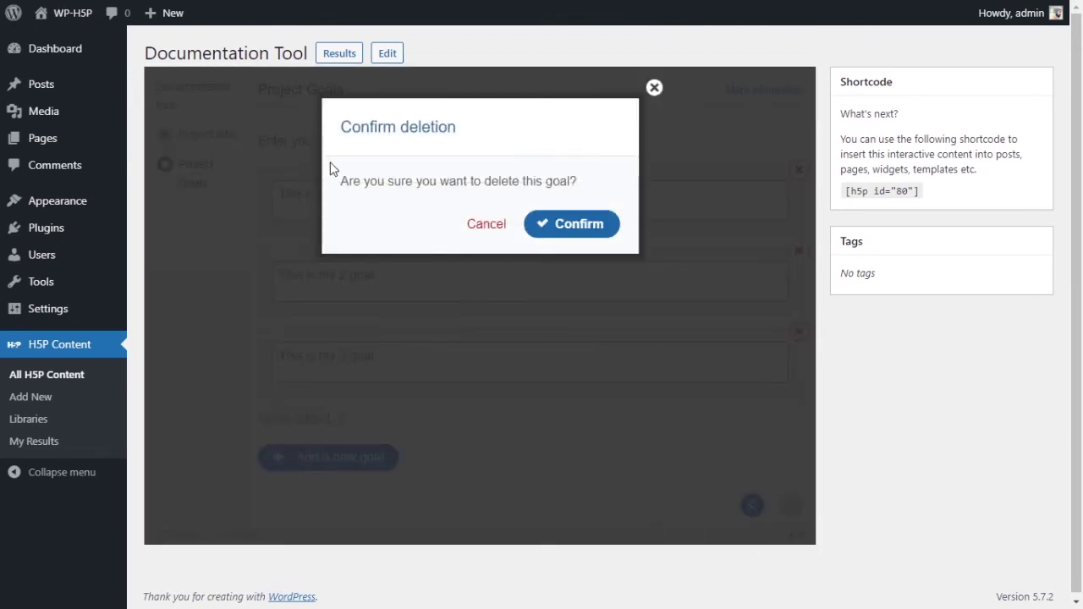
click(496, 227)
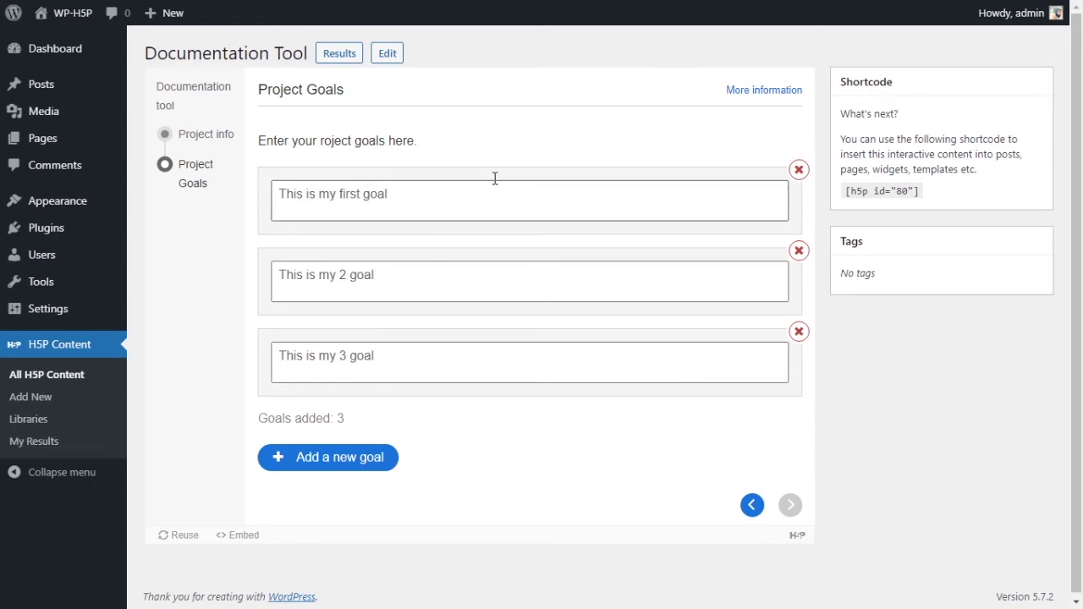
click(439, 200)
click(189, 137)
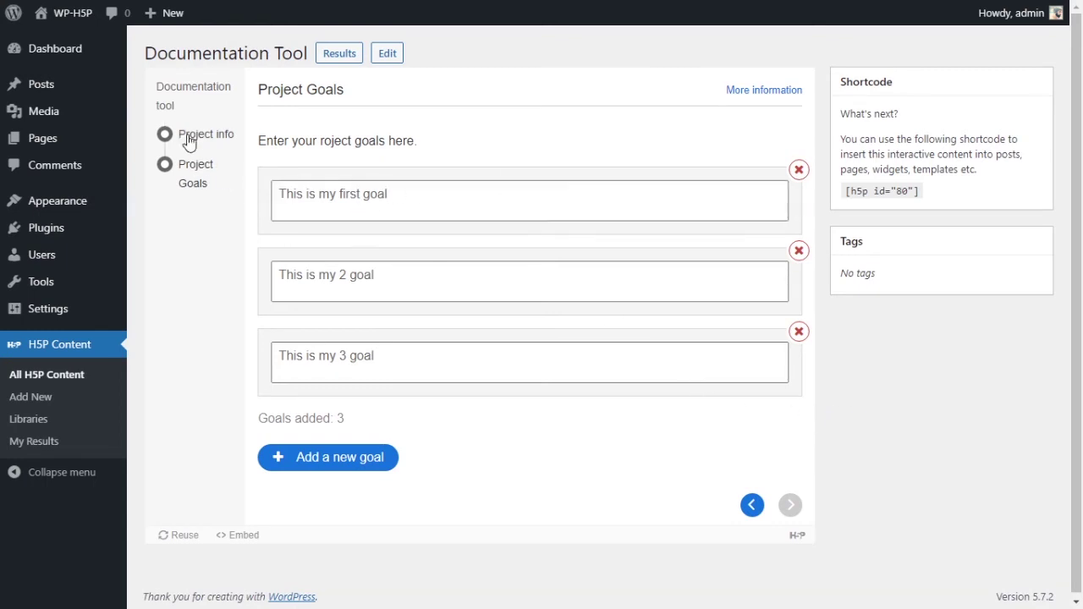
click(201, 186)
Step: Open the Documentation Tool content for editing and add a third page of type Goals assessment page
click(396, 58)
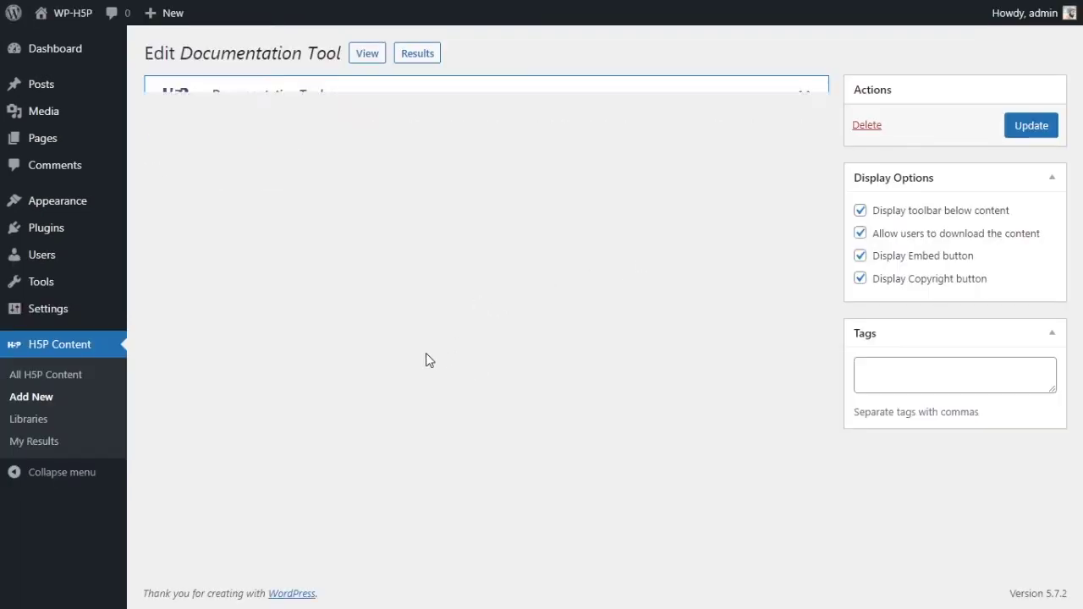
scroll(394, 348, down, 1)
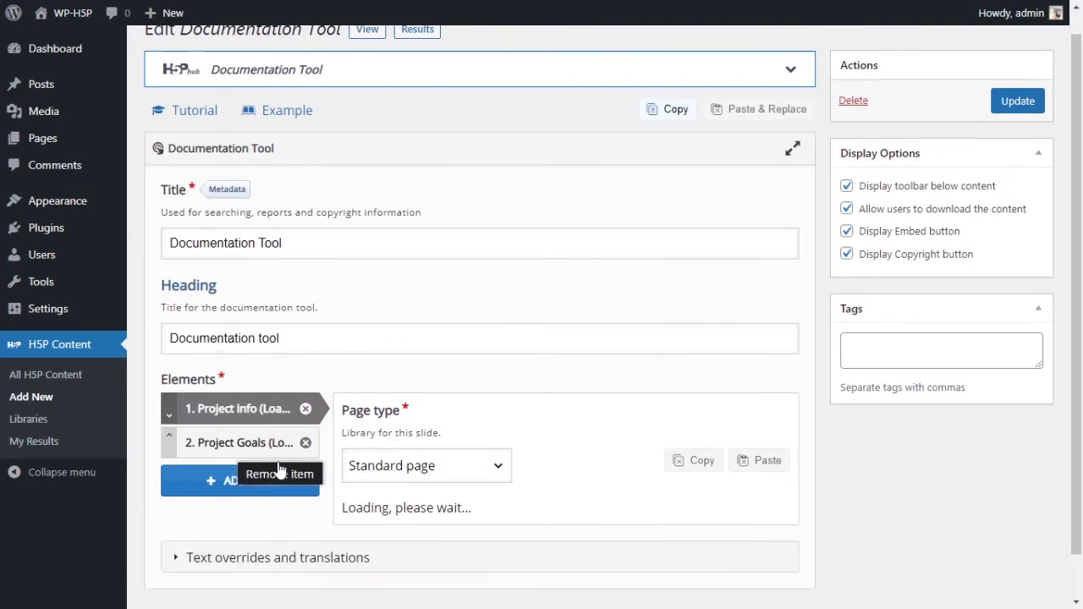
click(280, 475)
scroll(366, 419, down, 1)
click(391, 413)
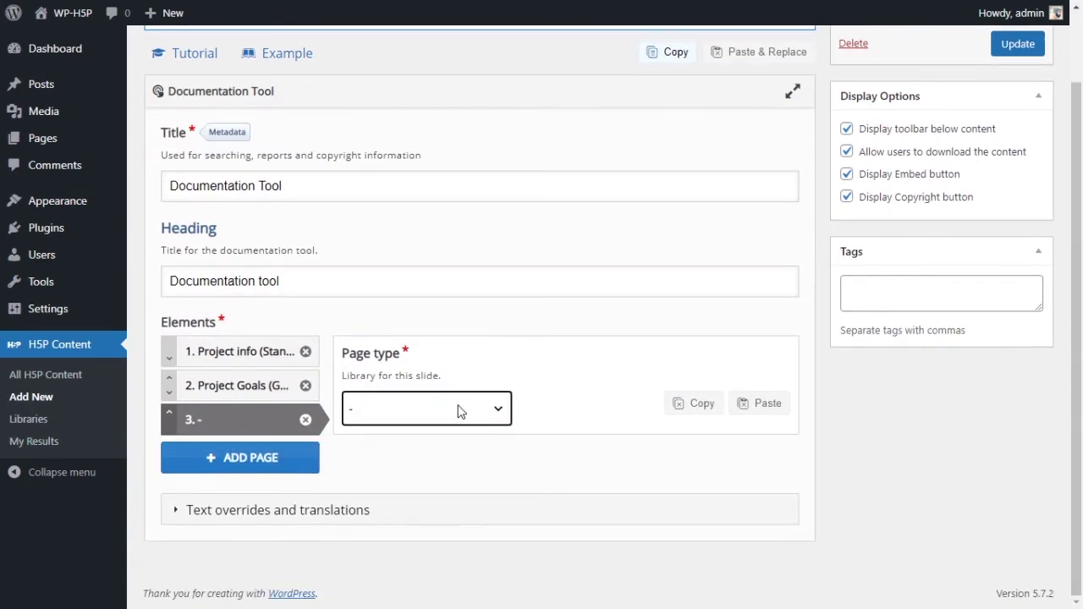
click(474, 499)
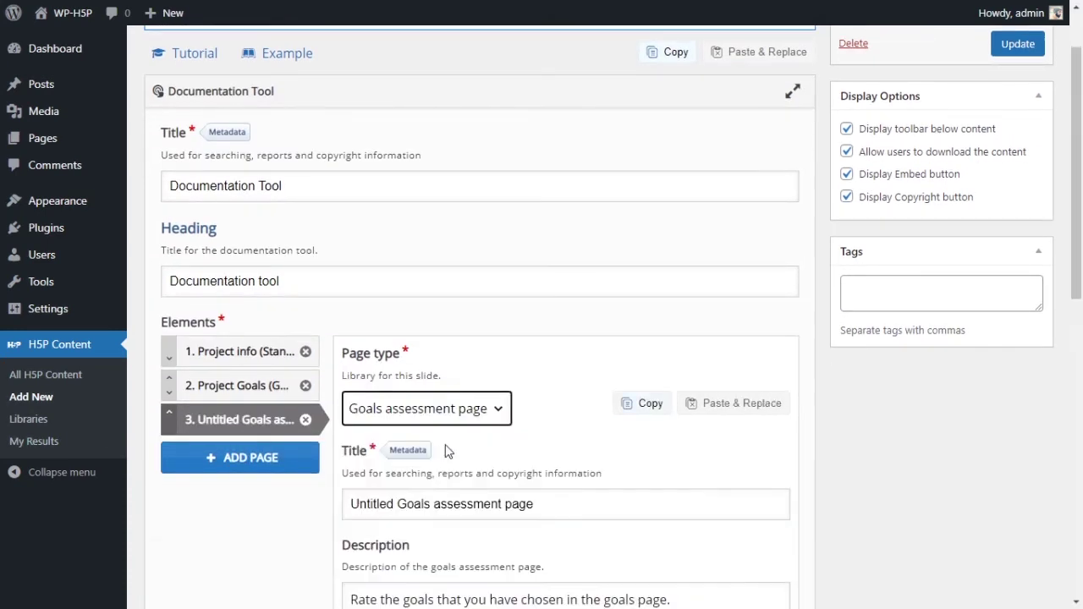
Step: Shorten the new page's title to "Goals assessment"
scroll(585, 415, down, 2)
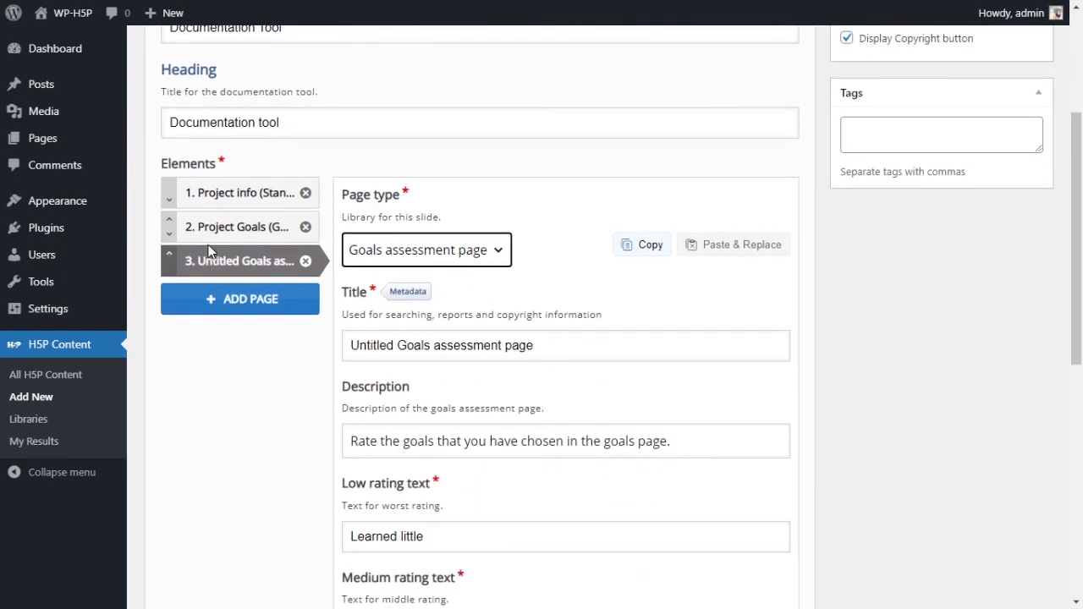
double_click(402, 345)
key(BackSpace)
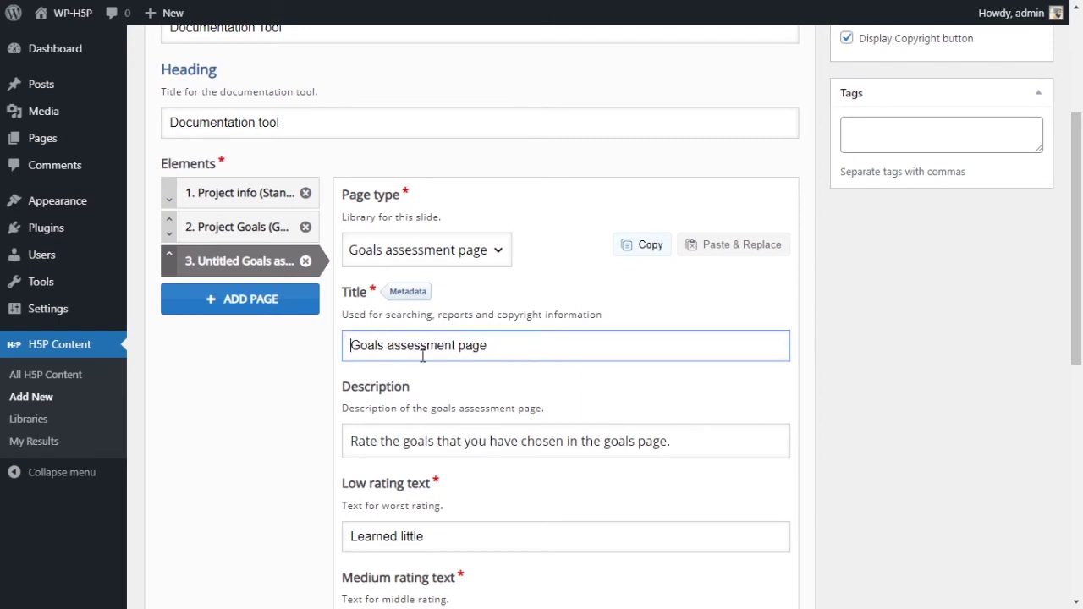
double_click(479, 346)
key(BackSpace)
Step: Set the Goals assessment page's low rating text to "10%" and its medium rating text to "50%"
scroll(519, 382, down, 2)
click(389, 364)
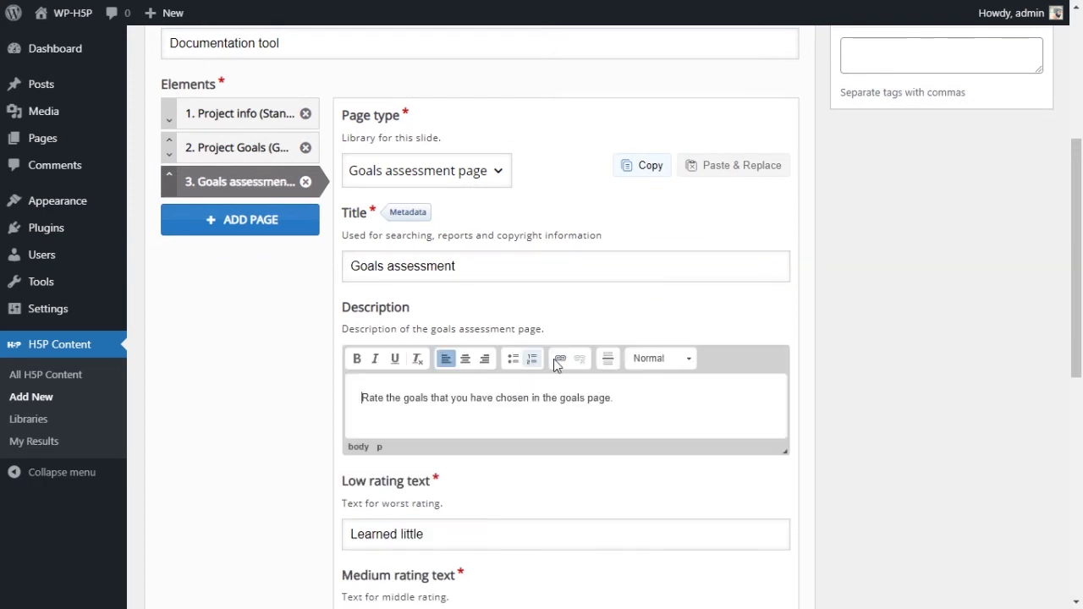
click(573, 405)
scroll(575, 402, down, 2)
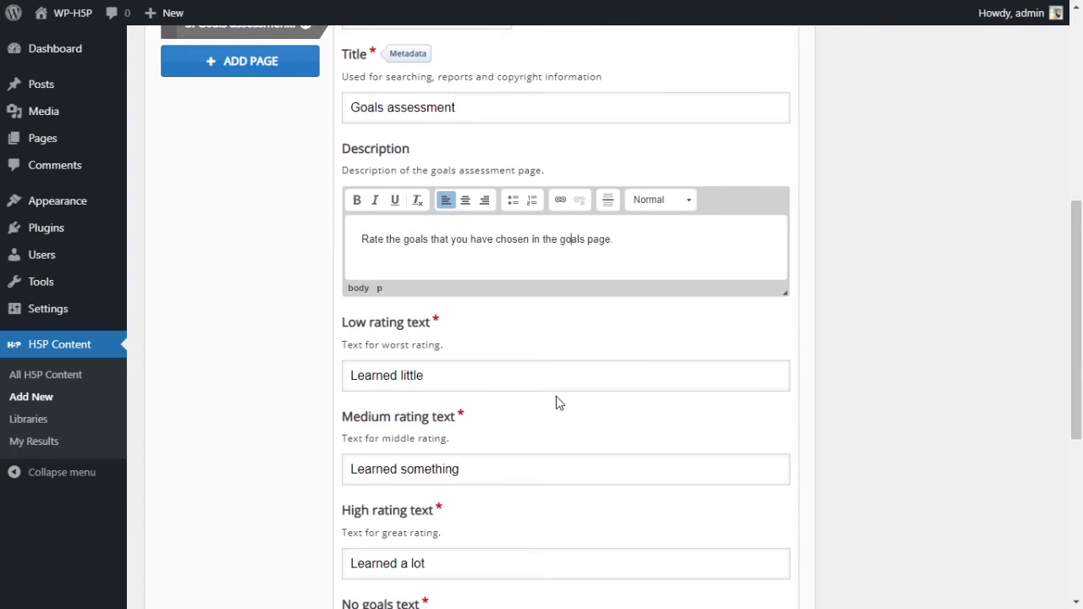
click(512, 382)
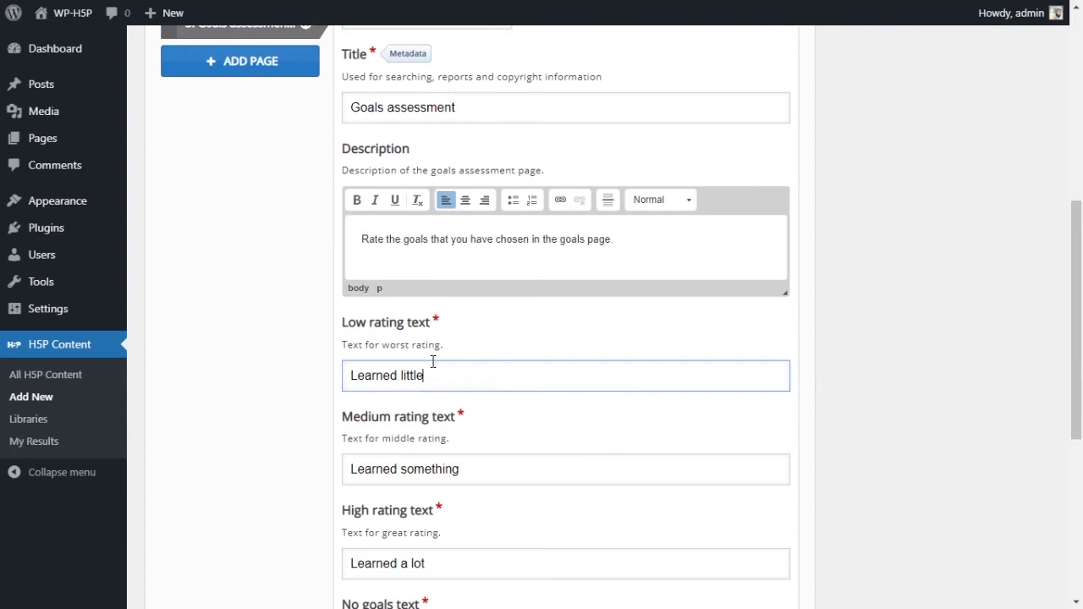
drag(429, 375, 330, 378)
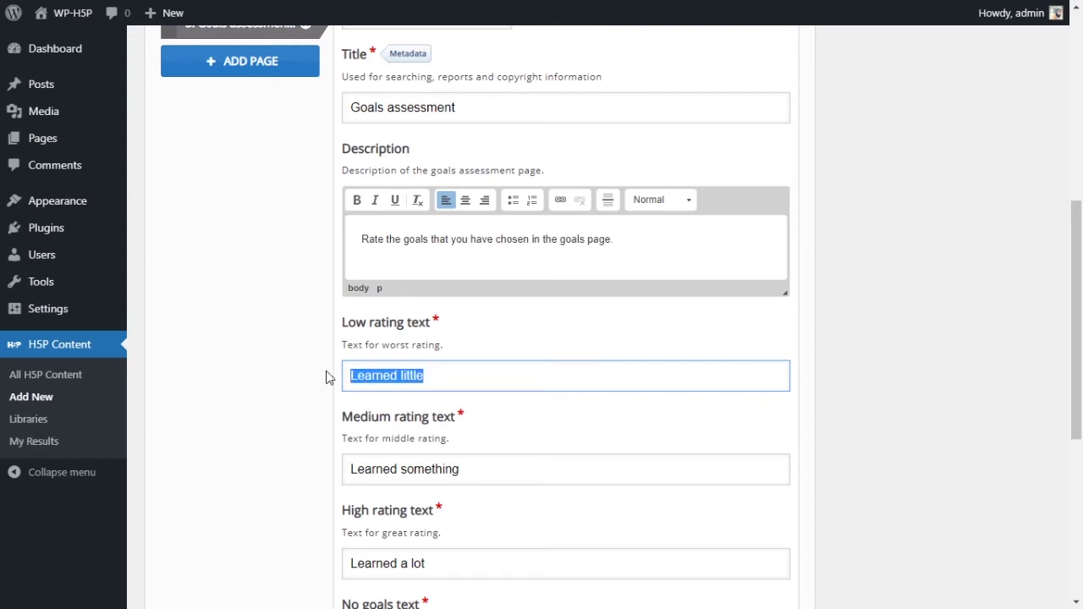
text(10)
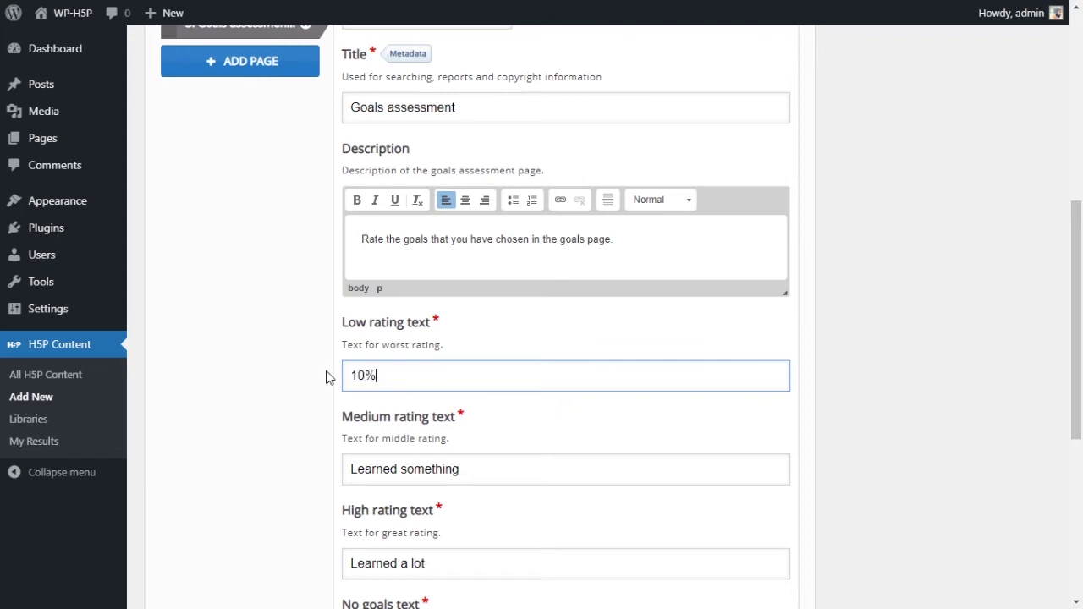
scroll(364, 351, down, 1)
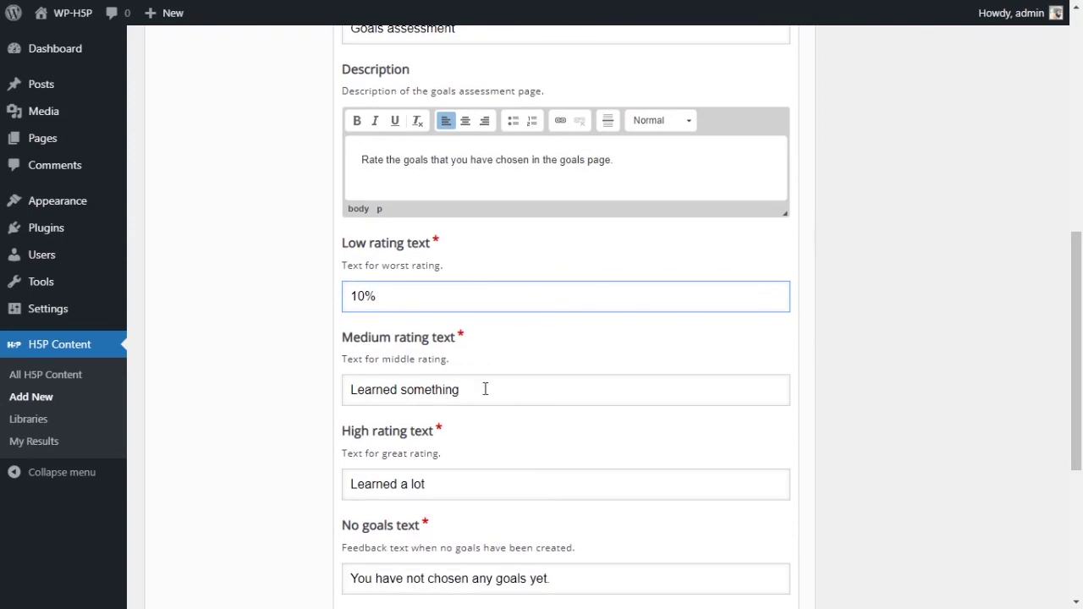
drag(484, 390, 337, 408)
text(50%)
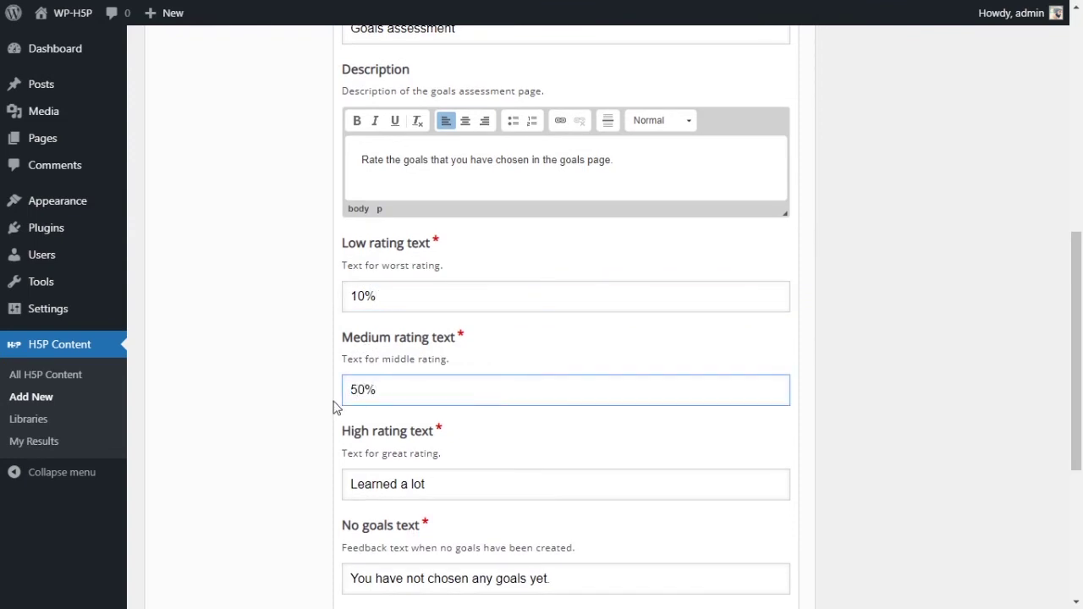
Step: Set the Goals assessment page's high rating text to "100%"
scroll(334, 408, down, 1)
drag(449, 407, 330, 414)
text(10)
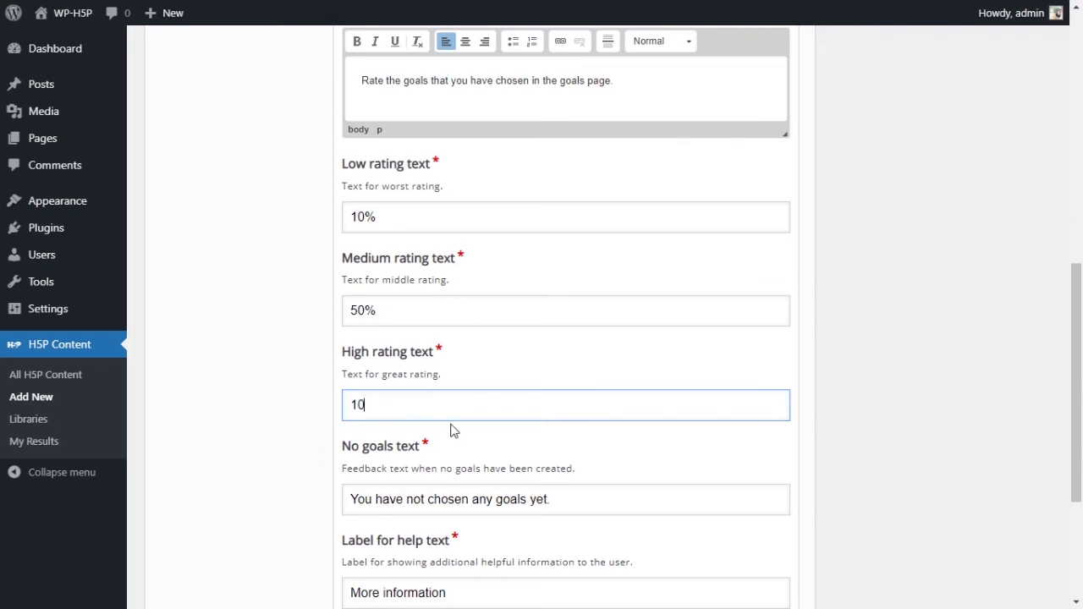
text(0%)
scroll(507, 398, down, 2)
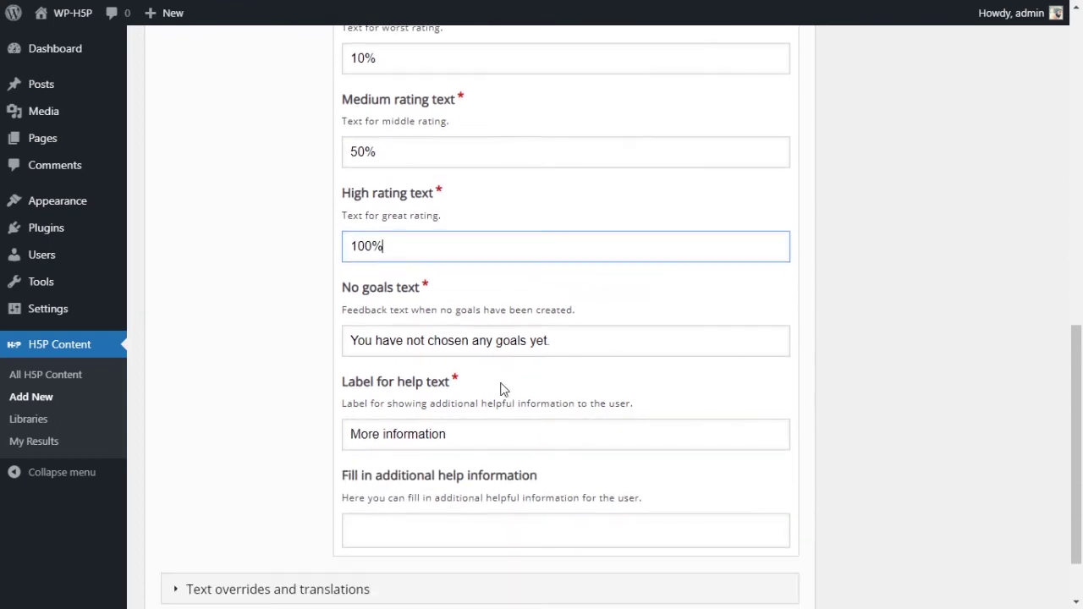
Step: Examine the no goals text and its explanation, comparing them with the page's description
drag(352, 340, 631, 329)
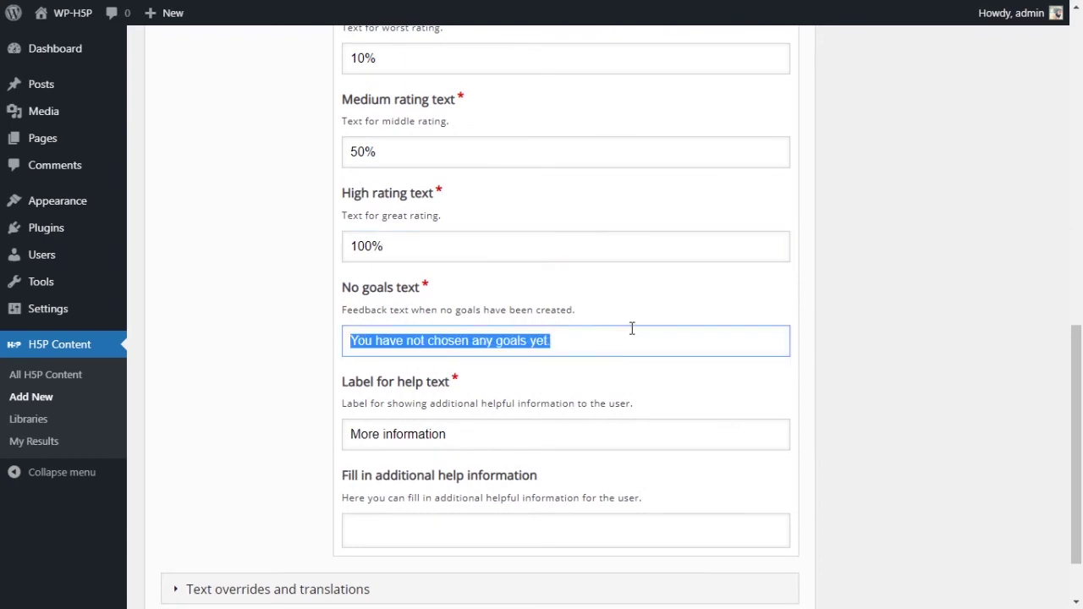
click(661, 392)
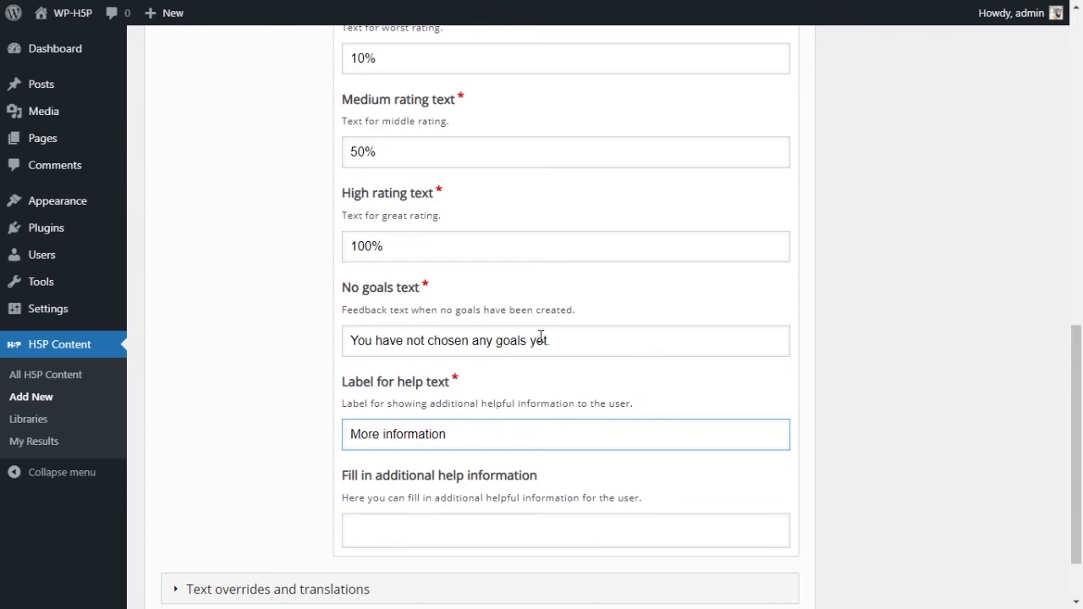
drag(566, 339, 345, 347)
drag(568, 312, 383, 312)
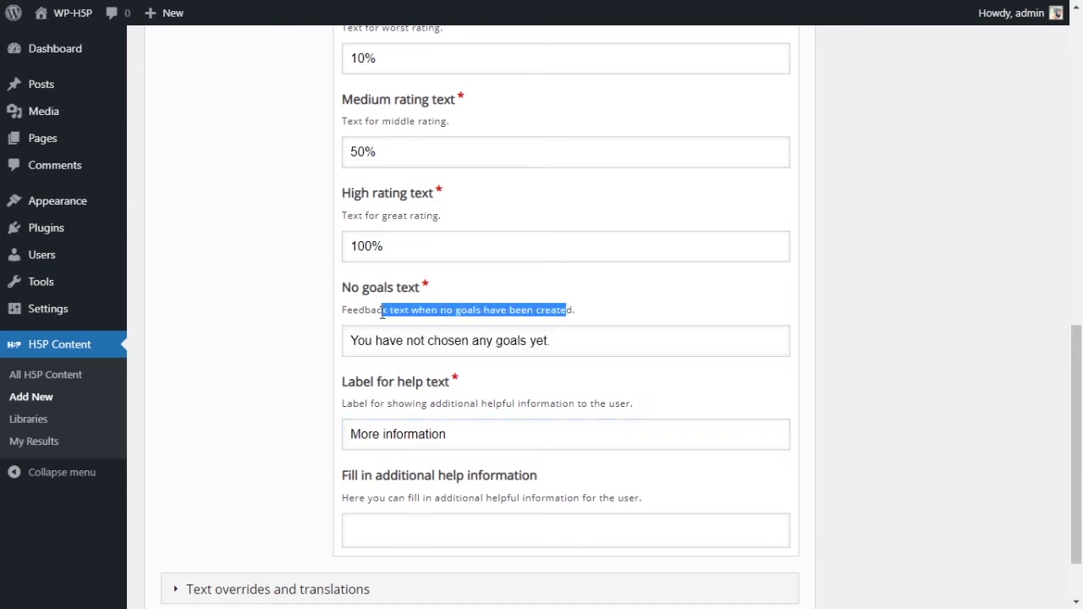
click(356, 302)
scroll(657, 330, up, 4)
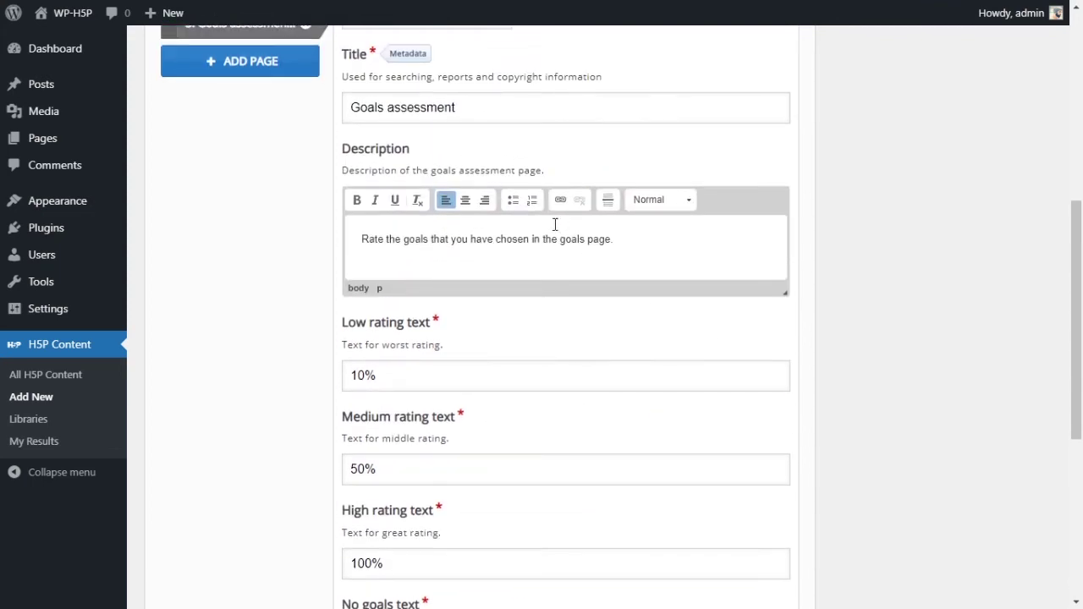
scroll(695, 373, down, 4)
click(584, 349)
drag(540, 342, 347, 343)
Step: Copy the help text label "More information" into the additional help information of the Goals assessment page
click(641, 431)
drag(470, 434, 350, 440)
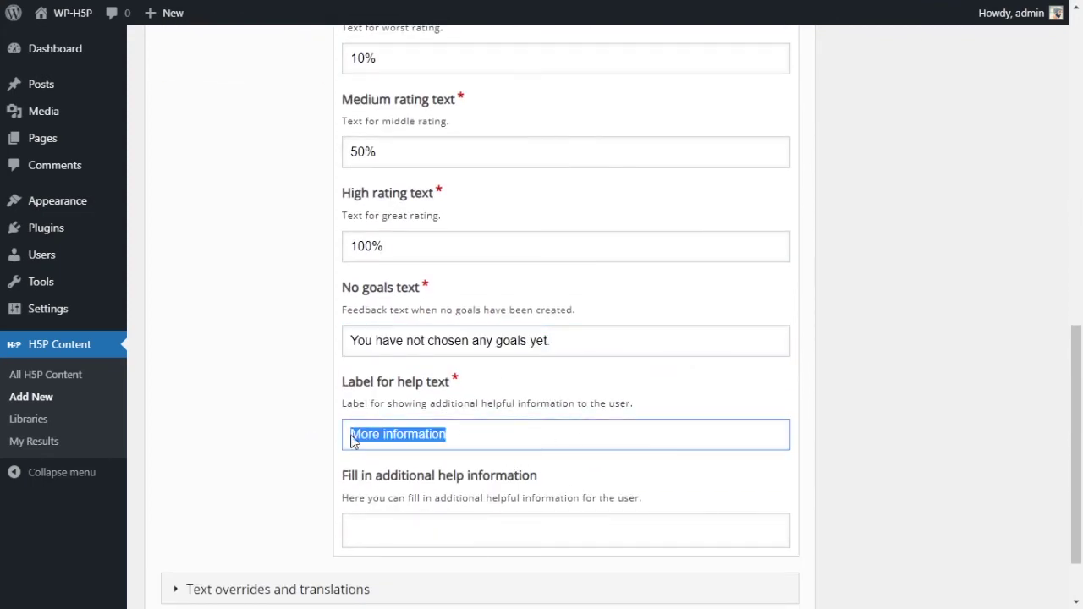
key(ctrl+c)
click(469, 520)
key(ctrl+v)
Step: Save the updated Documentation Tool content and view the published result
scroll(832, 386, up, 4)
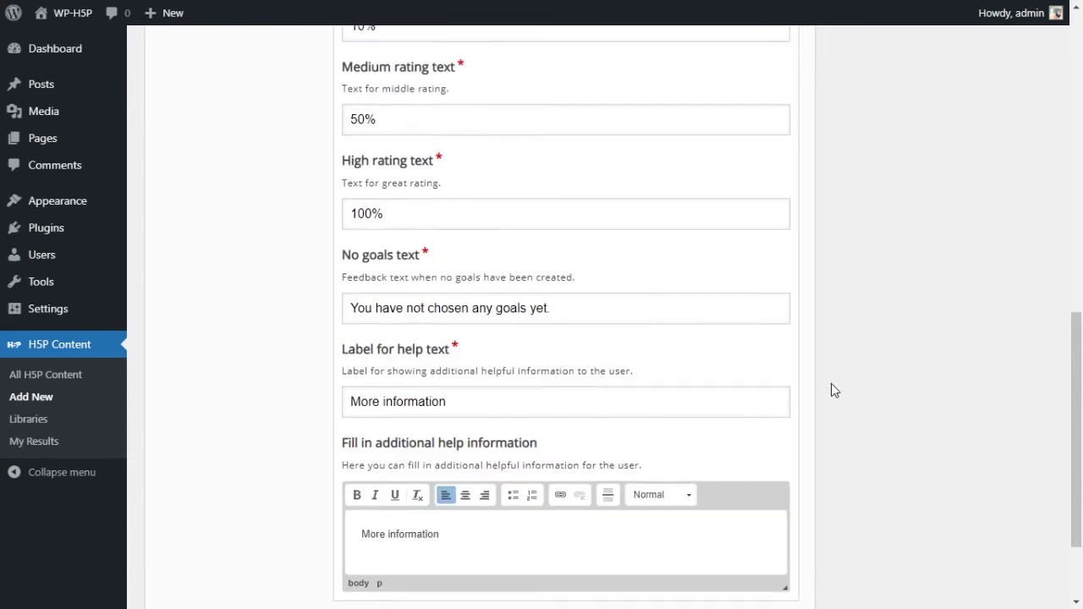
scroll(690, 395, up, 2)
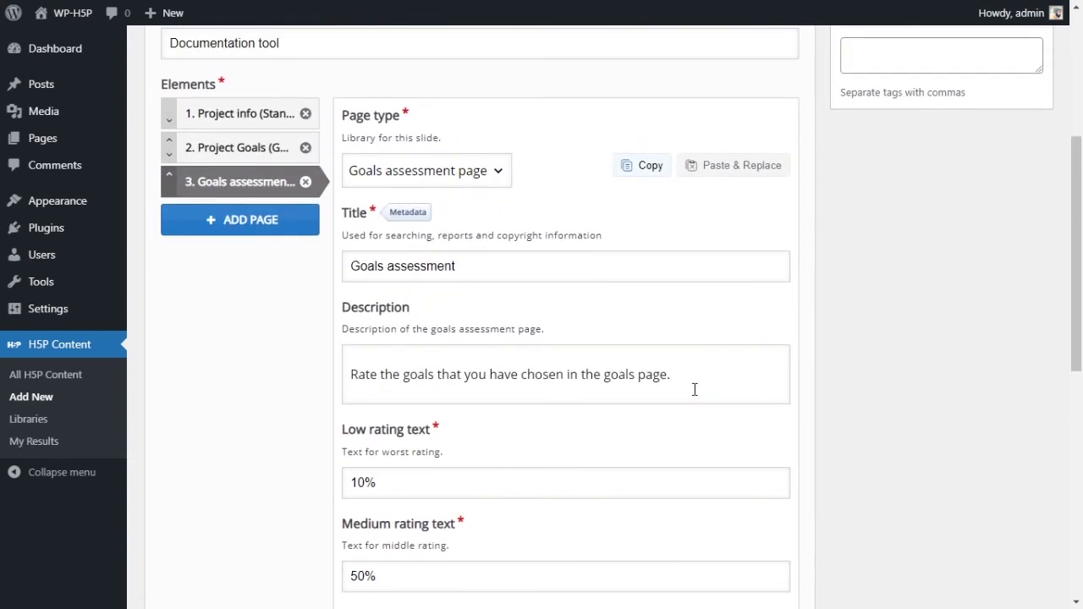
scroll(465, 220, up, 3)
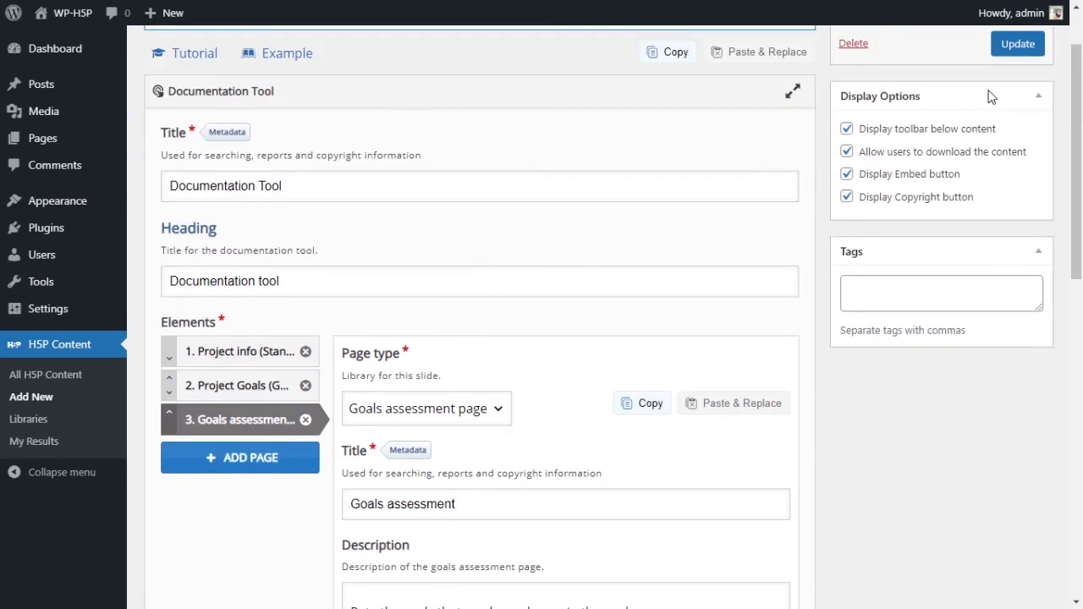
click(1032, 47)
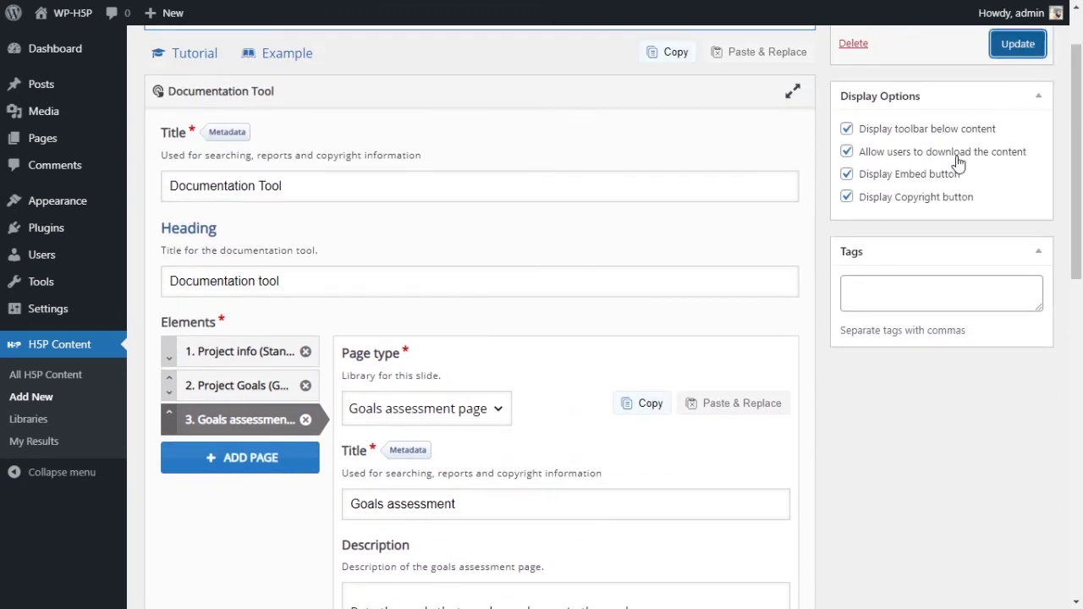
scroll(672, 358, down, 7)
scroll(672, 358, down, 3)
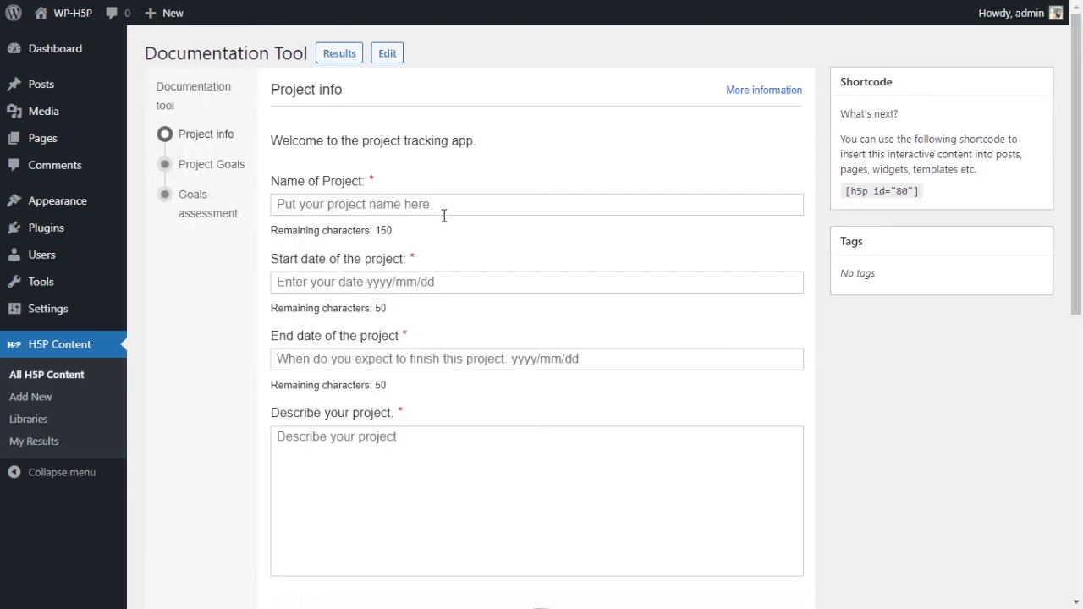
Step: Fill in the Project info page with name "roject", start date "1111", end date "2222" and description "3333"
click(441, 204)
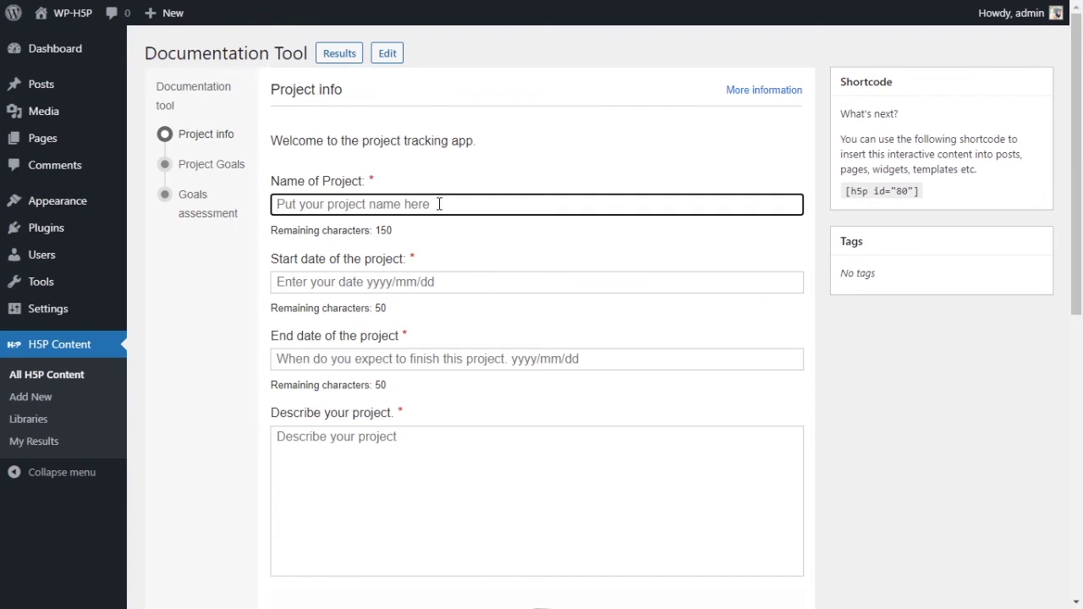
text(roject)
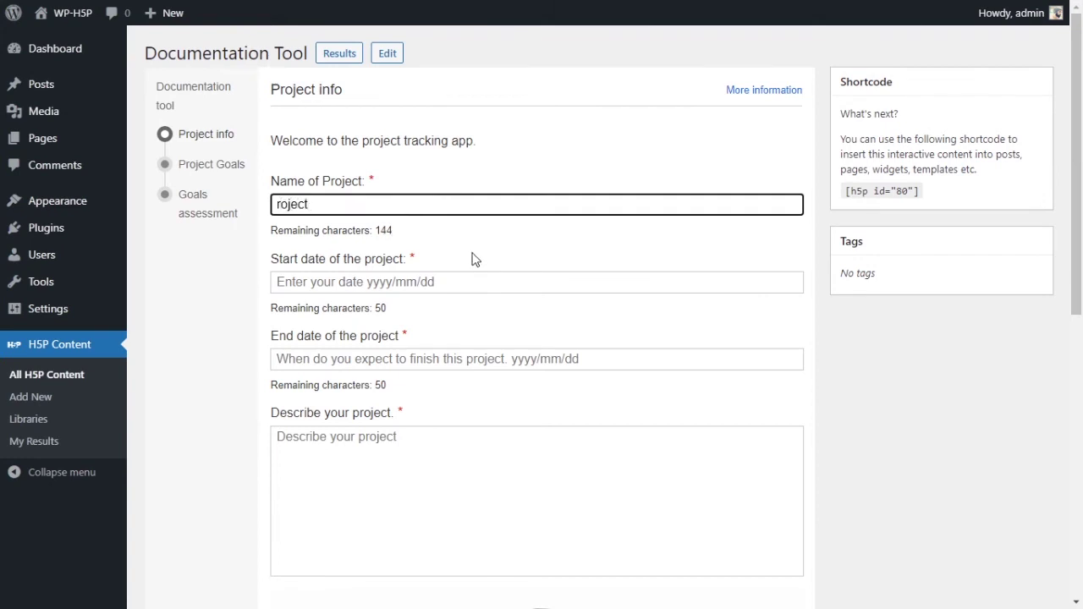
click(454, 286)
text(1111)
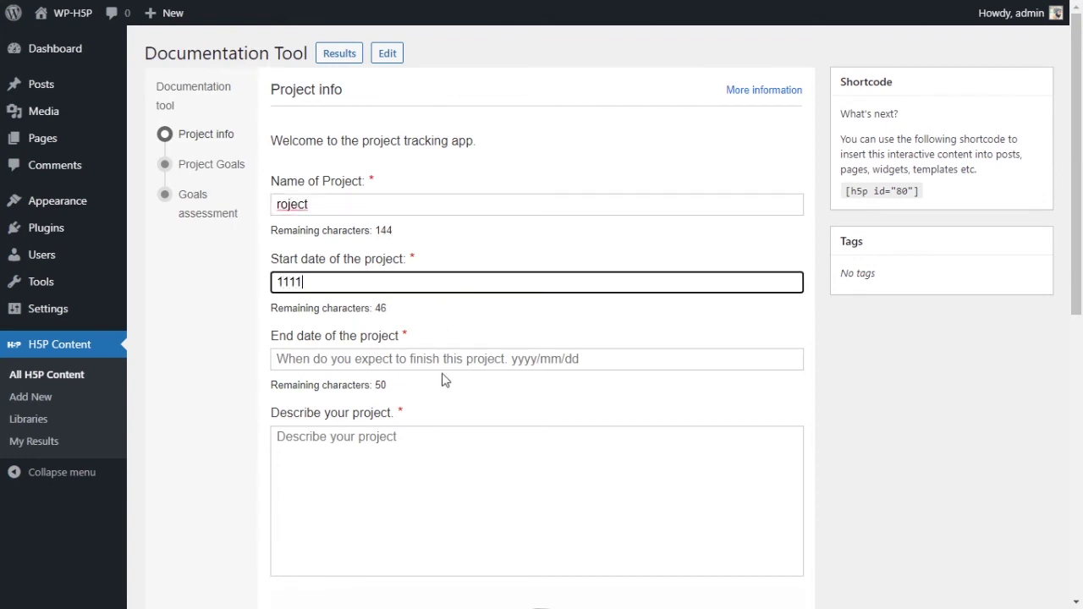
click(443, 364)
text(2222)
click(438, 443)
text(33)
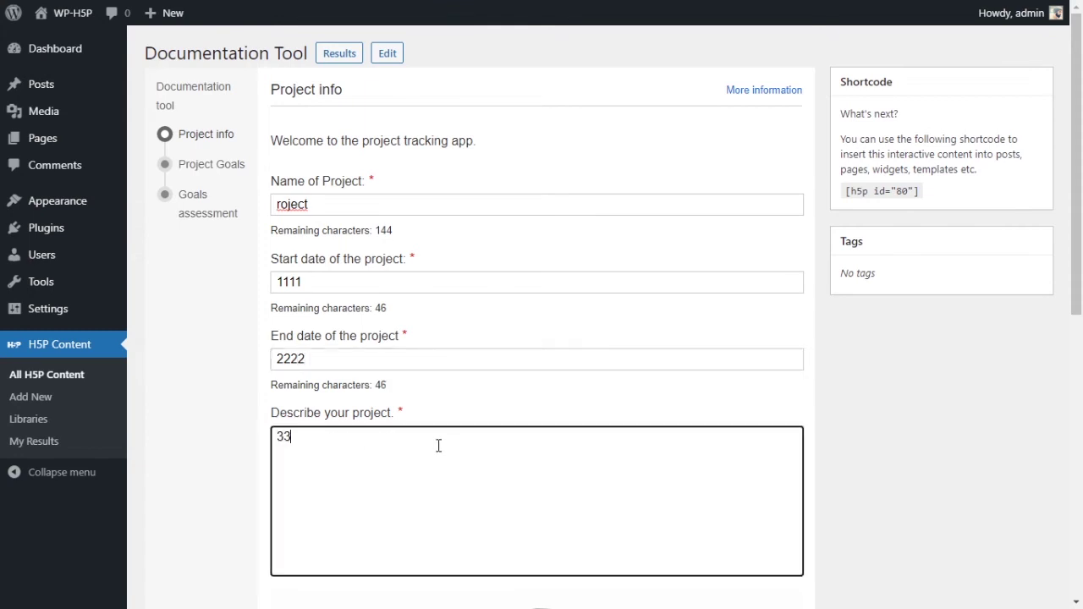
text(33)
scroll(750, 411, down, 7)
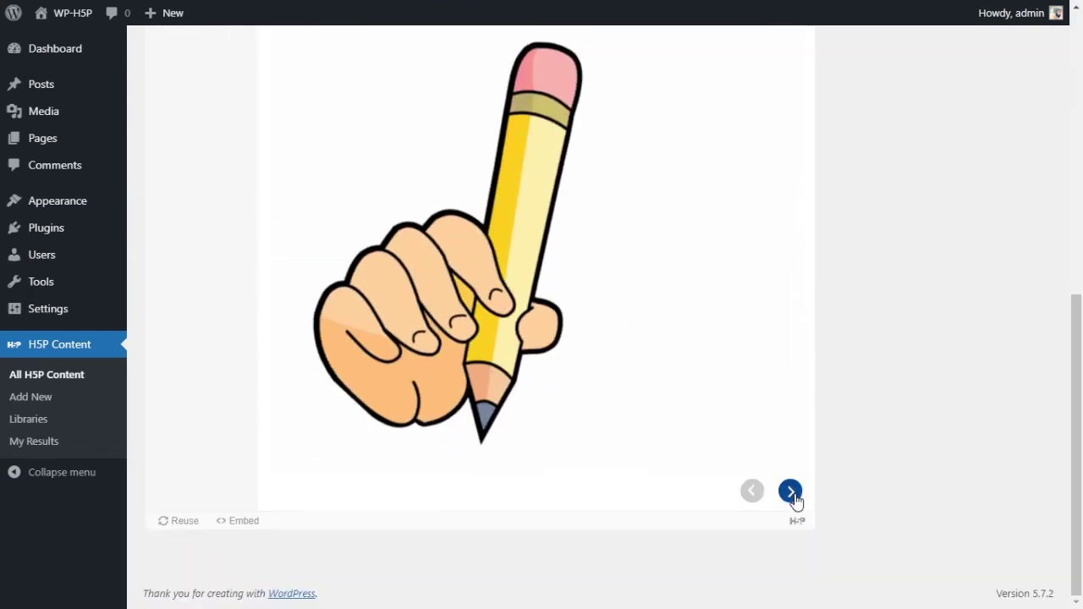
Step: Go on to the Project Goals page and add three empty goals
click(790, 492)
click(360, 202)
click(360, 292)
click(360, 372)
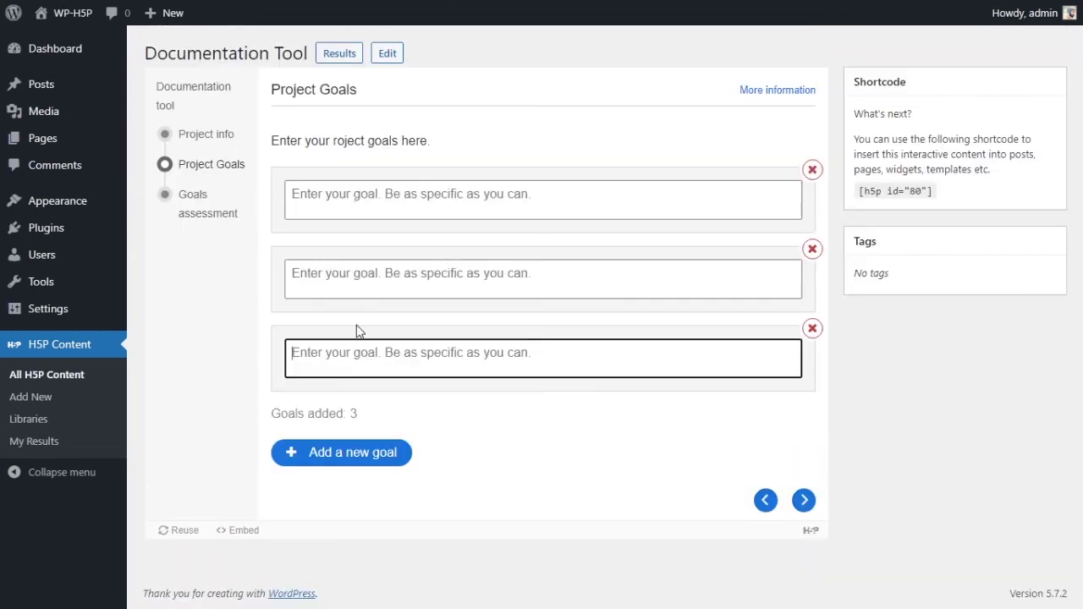
Step: Fill in the three project goals as "1", "2" and "3"
click(353, 195)
text(1)
click(363, 286)
text(2)
click(372, 360)
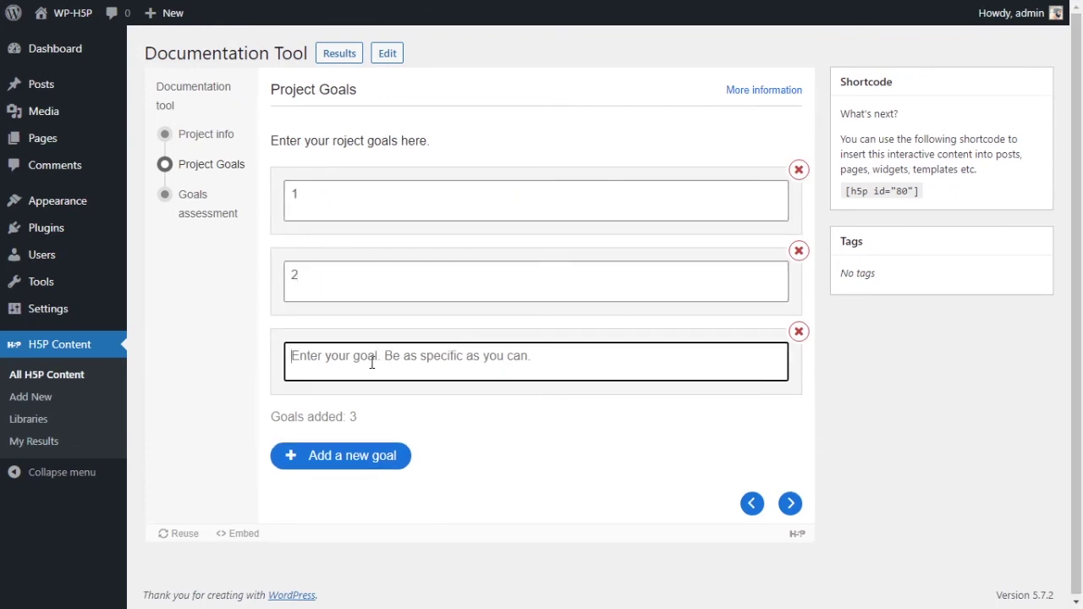
text(3)
click(759, 481)
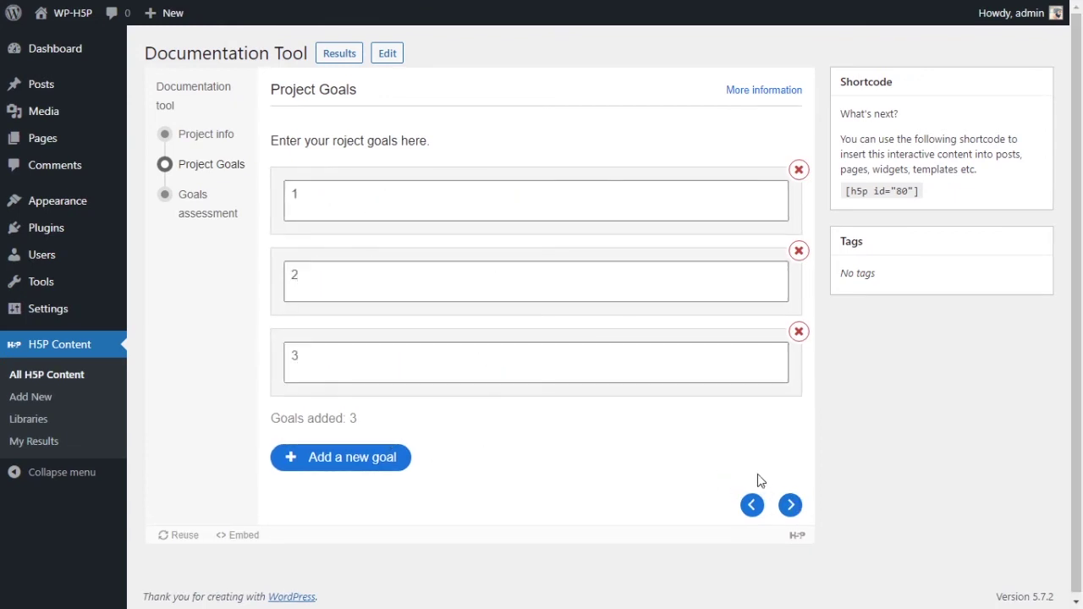
Step: Go on to the Goals assessment page and examine the listed goals and the rating instruction
click(799, 508)
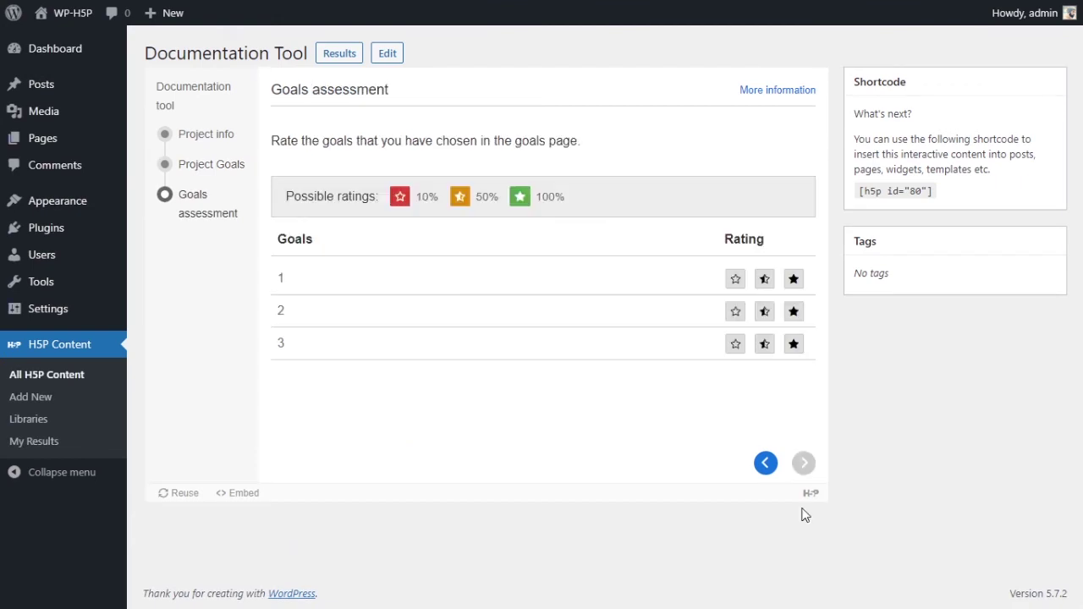
double_click(279, 282)
click(276, 307)
double_click(280, 308)
click(282, 343)
drag(270, 141, 580, 141)
click(581, 141)
Step: Try out the ratings against the legend, ending with goal 1 rated 50%, goal 2 rated 10% and goal 3 rated 100%
click(793, 280)
drag(415, 196, 468, 197)
drag(536, 196, 566, 196)
click(603, 301)
click(765, 280)
click(735, 312)
drag(416, 199, 430, 200)
click(794, 345)
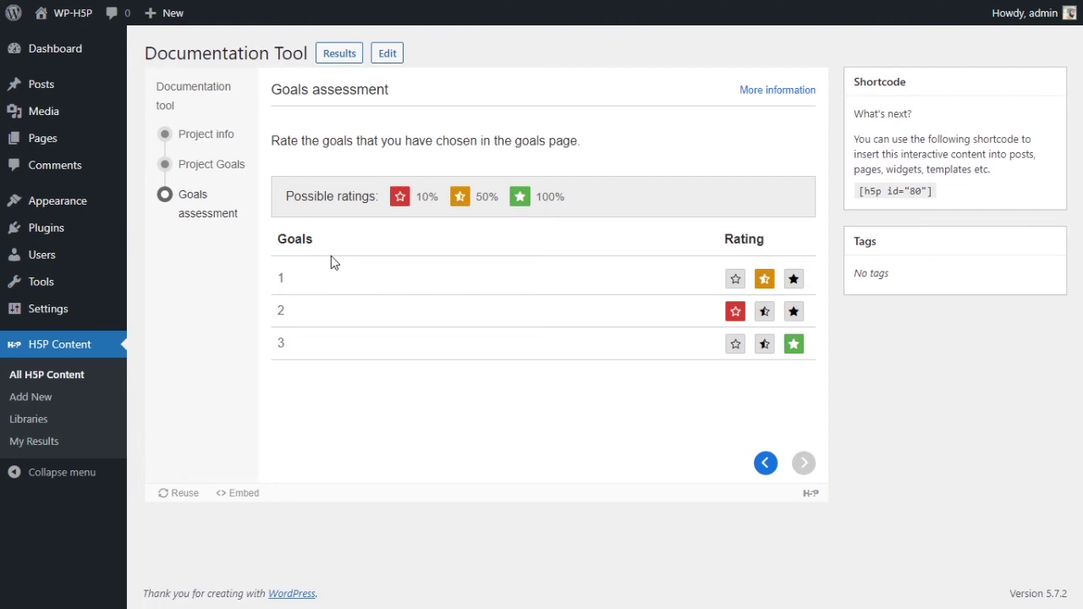
drag(413, 204, 575, 215)
click(591, 240)
Step: Open the Documentation Tool content for editing and show the Goals assessment page's settings
click(392, 55)
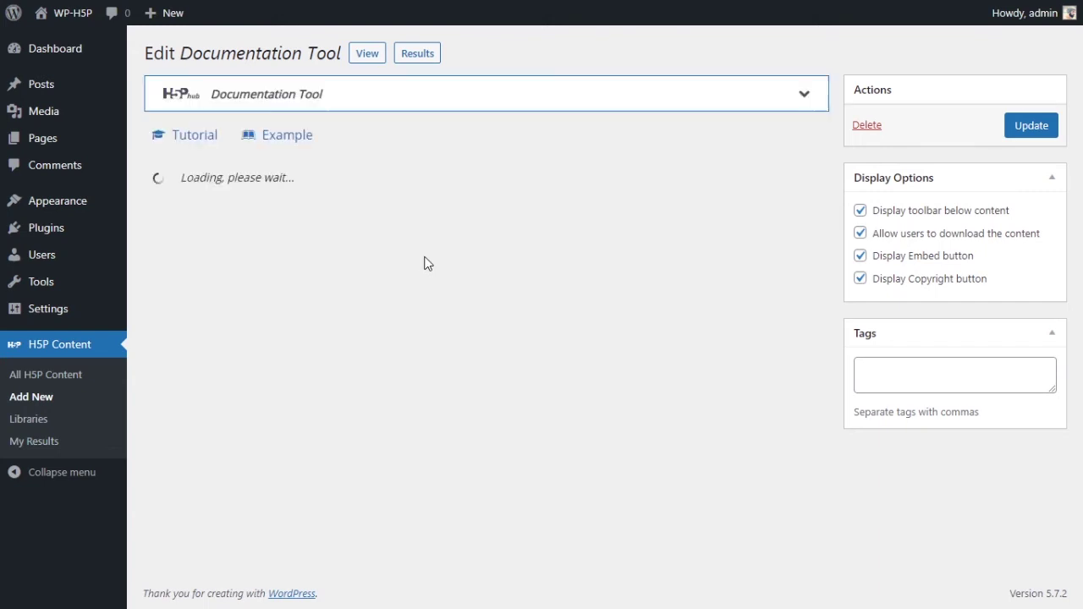
scroll(293, 377, down, 1)
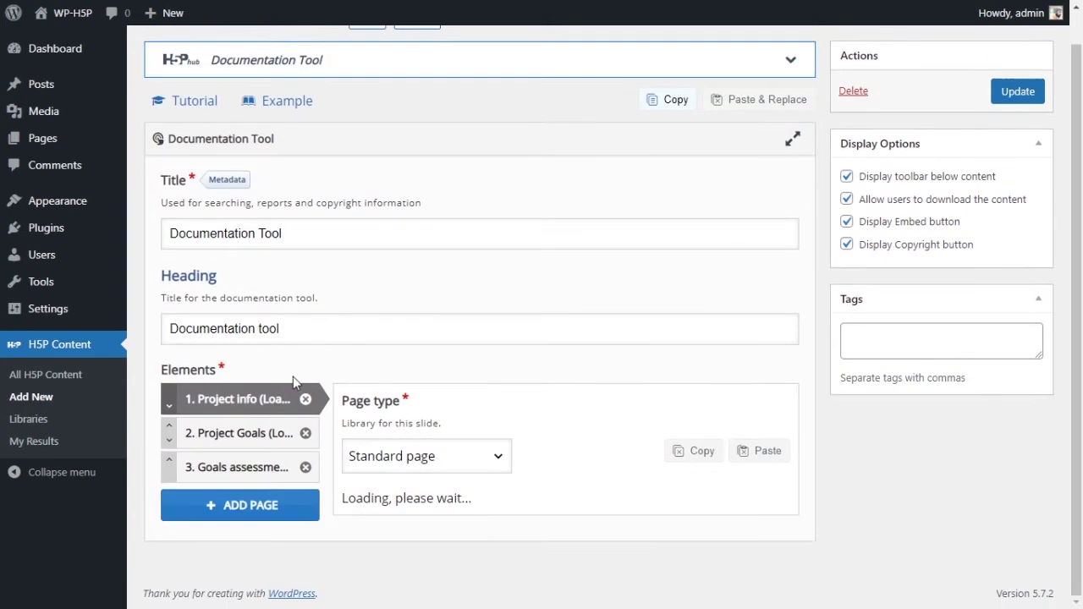
click(237, 466)
scroll(513, 380, down, 4)
scroll(510, 382, down, 3)
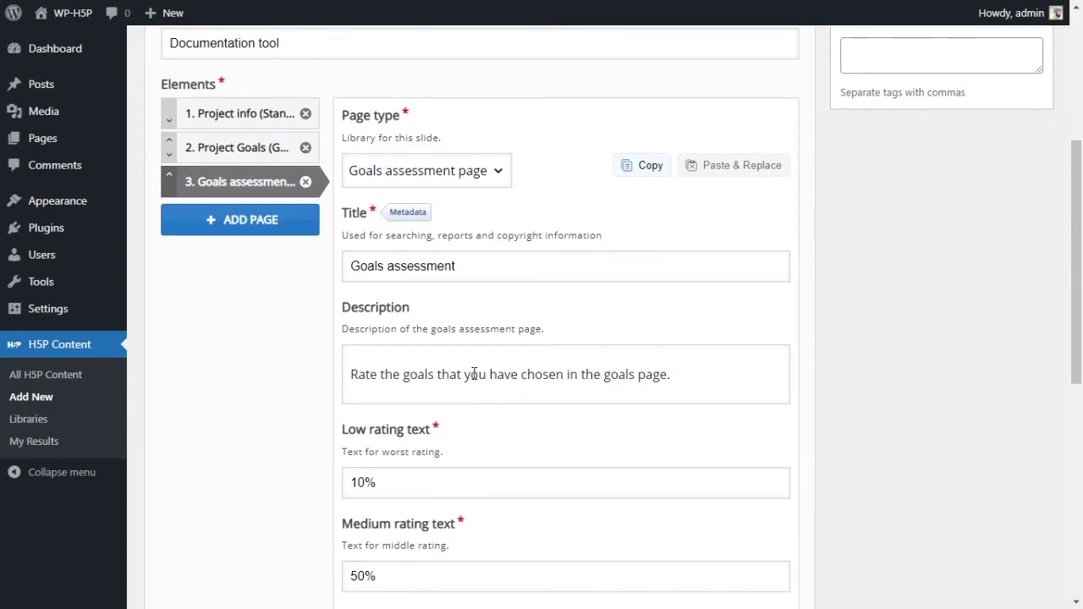
Step: Replace the Goals assessment page's description with "How much of each goal have you finished?"
click(387, 378)
triple_click(455, 398)
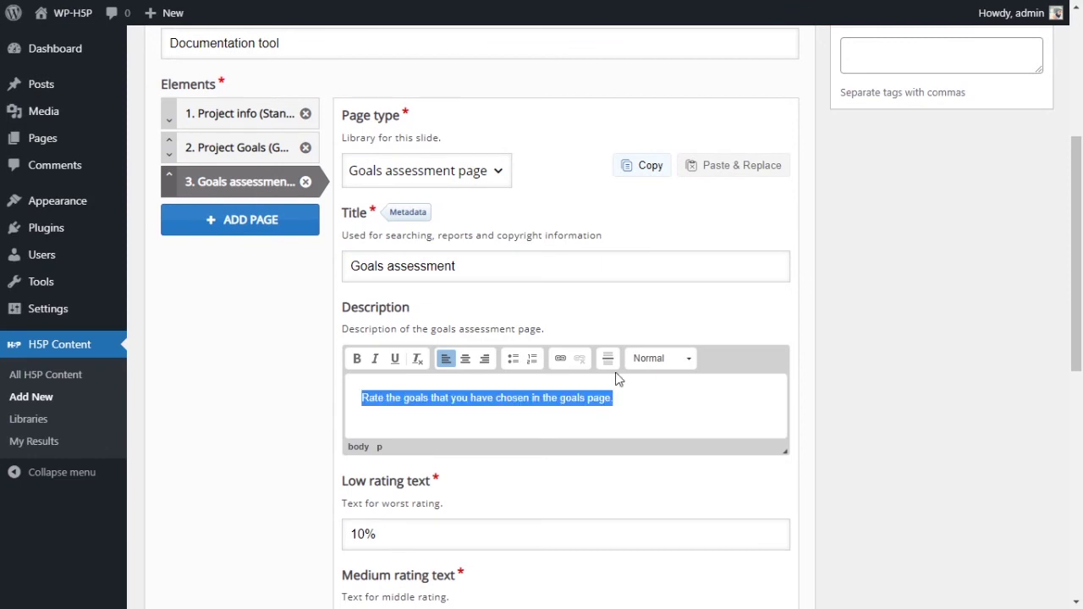
text(How much of)
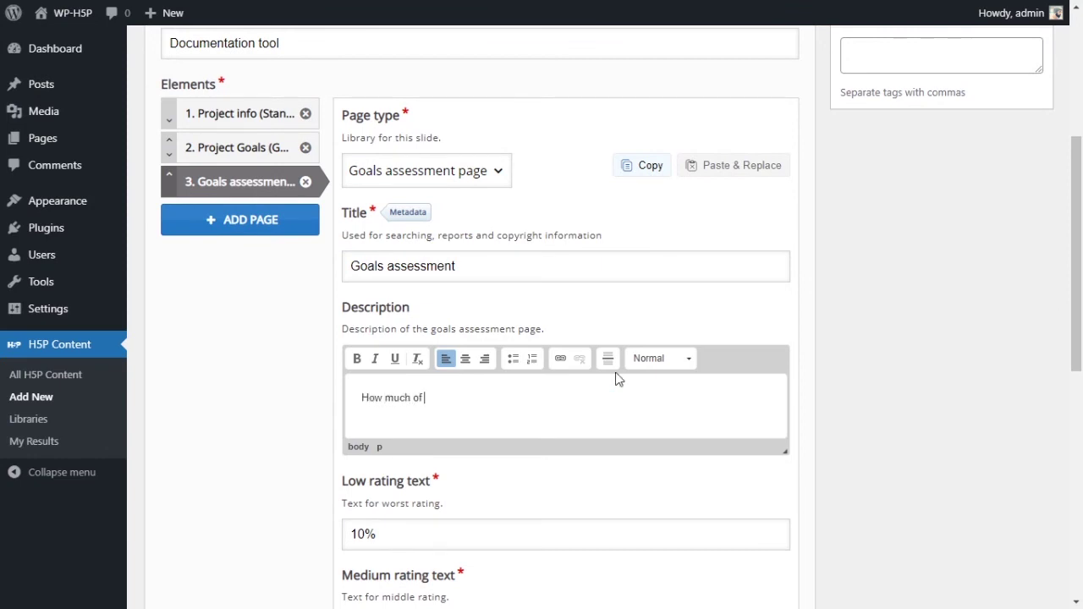
text( each goal have you finished?)
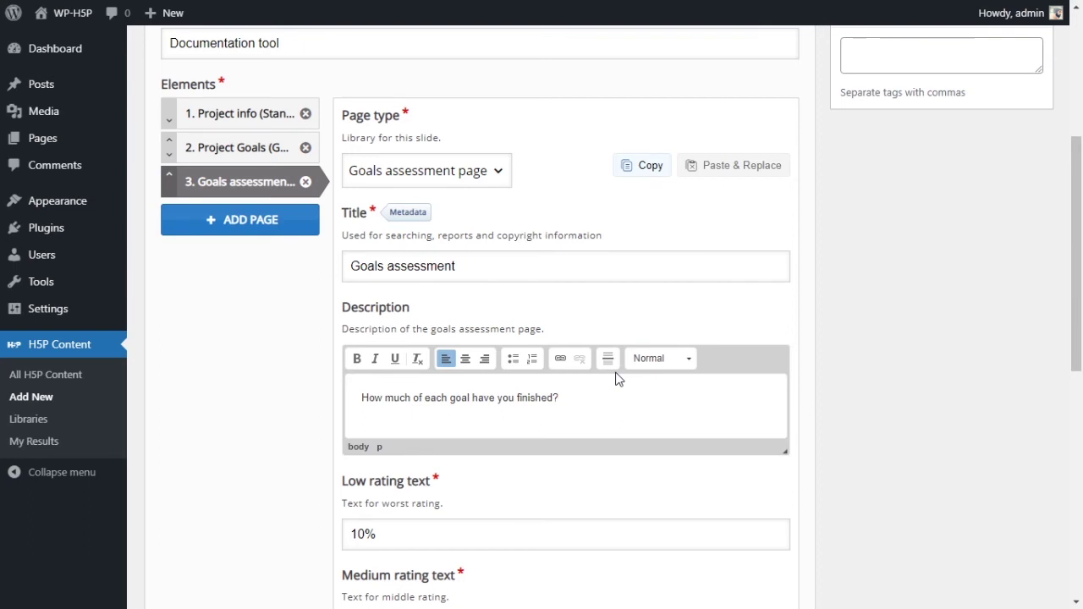
Step: Set the Goals assessment page's low rating text to "0%"
scroll(617, 379, down, 2)
drag(365, 375, 339, 382)
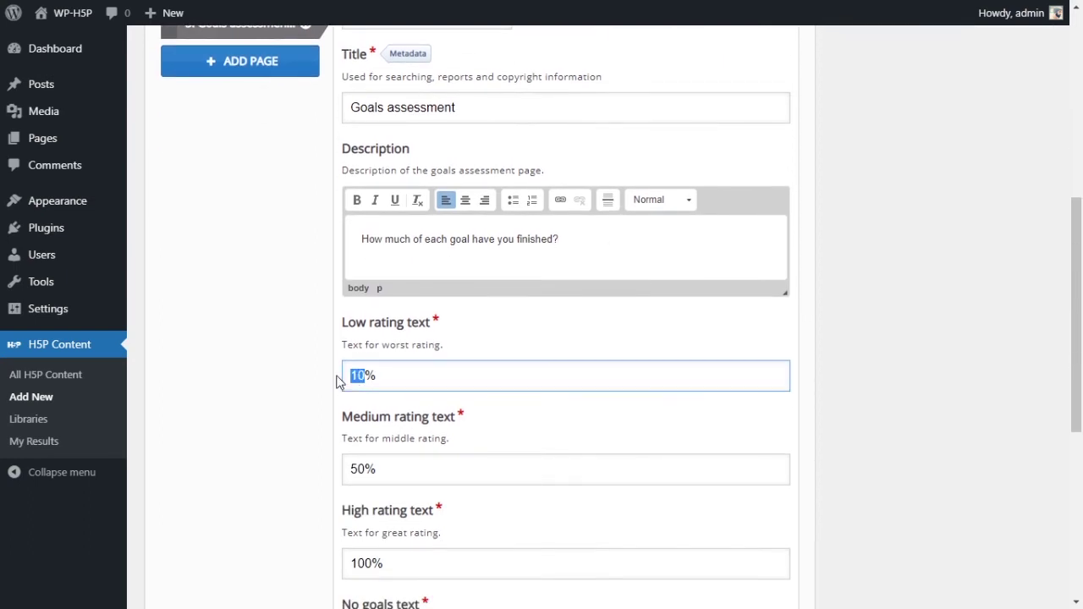
text(0)
click(583, 423)
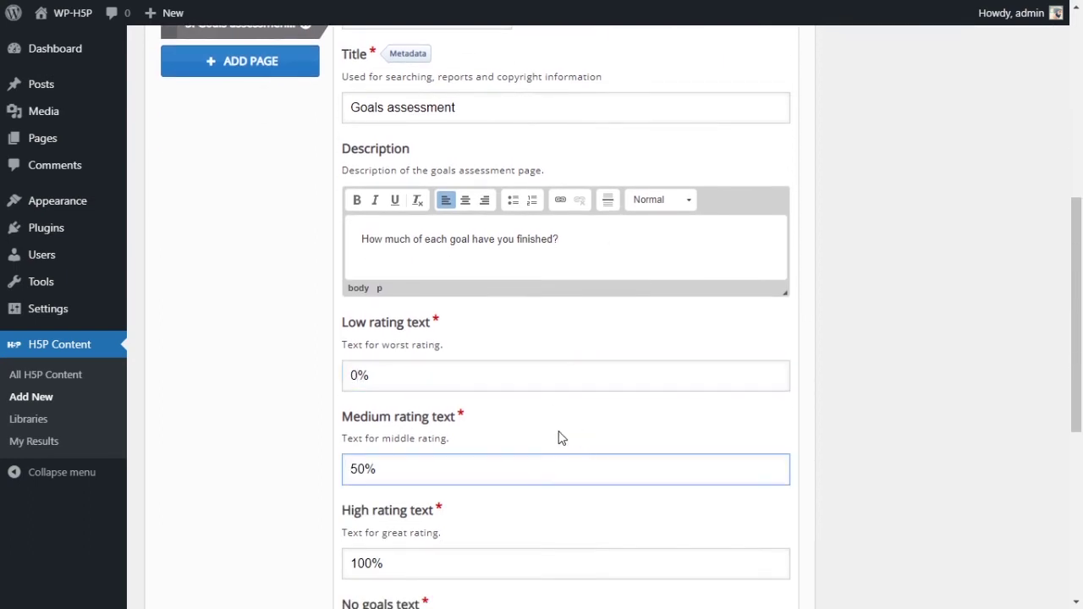
Step: Replace the Goals assessment page's low rating text with "Havent started"
drag(411, 364, 346, 368)
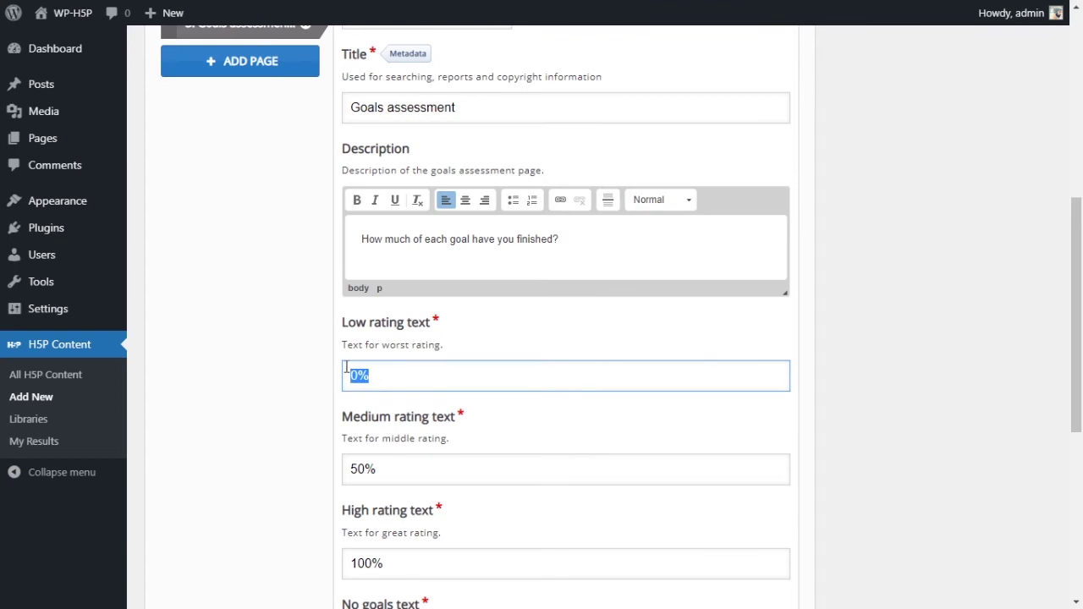
text(None)
double_click(403, 375)
text(Havent started)
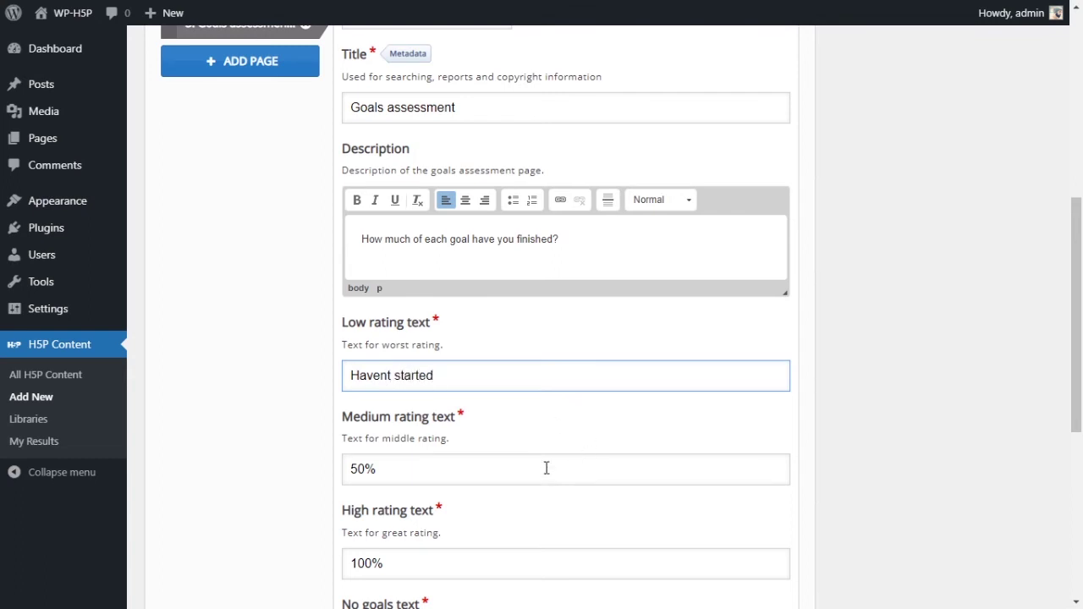
Step: Review the medium and high rating texts and the remaining fields of the Goals assessment page
click(547, 467)
scroll(524, 467, down, 3)
scroll(491, 414, up, 1)
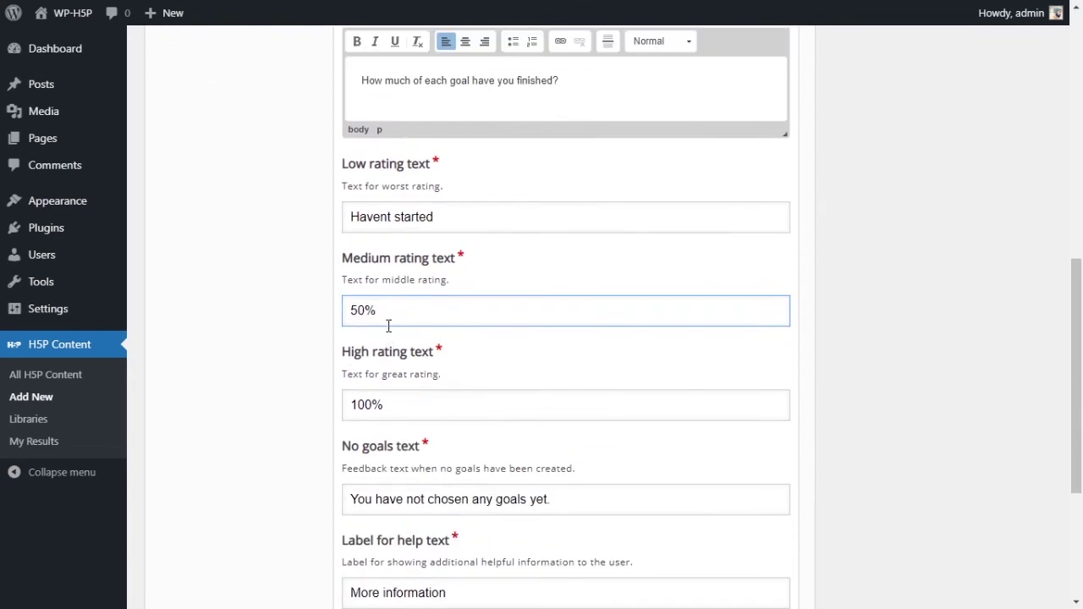
drag(386, 321, 330, 320)
click(625, 394)
scroll(833, 381, down, 3)
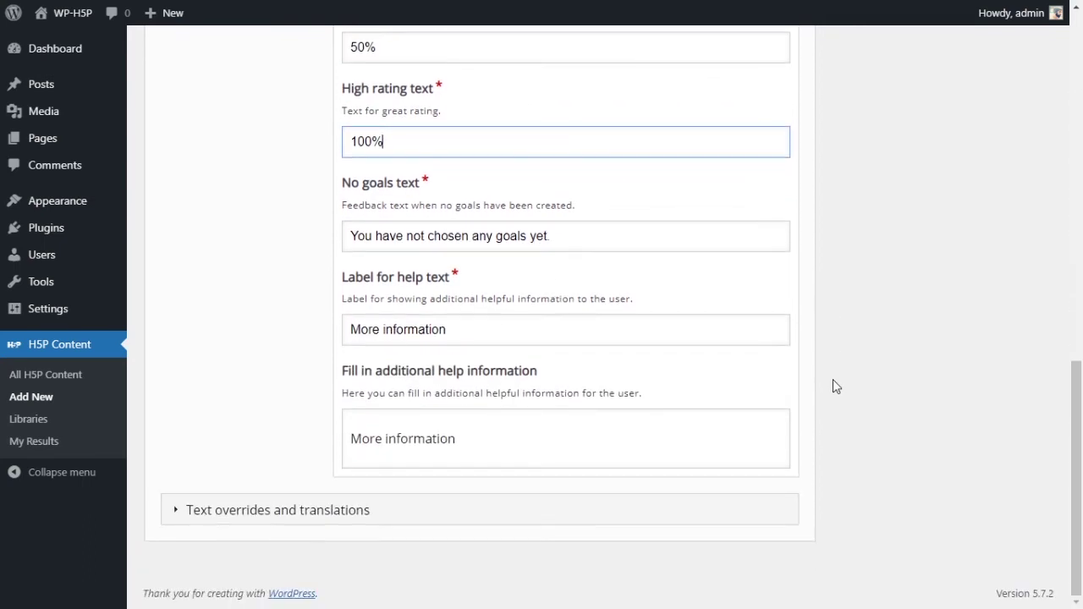
scroll(833, 380, up, 4)
scroll(563, 300, up, 3)
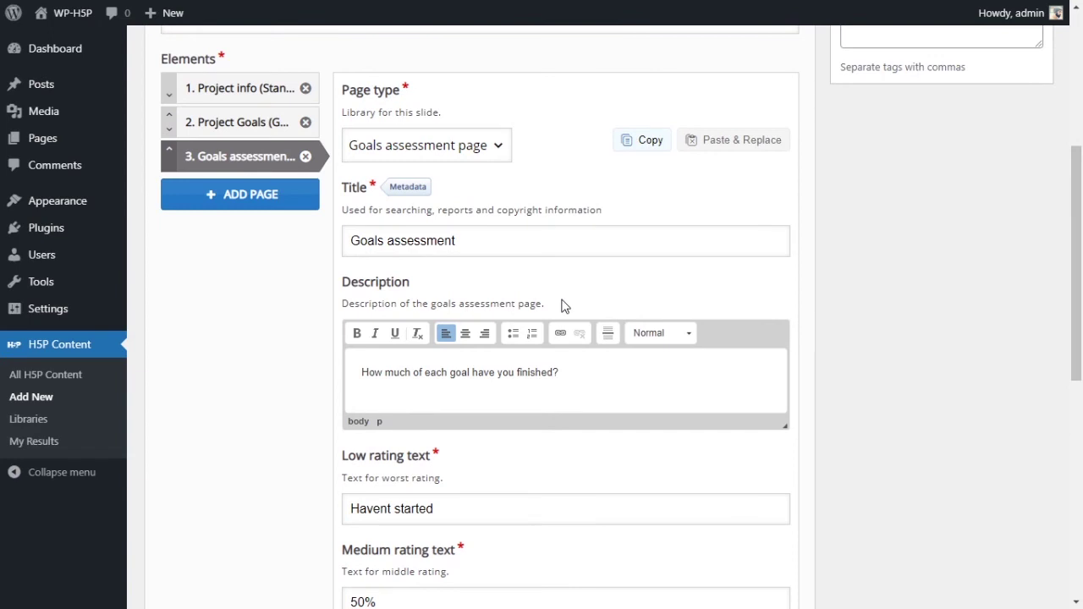
Step: Add a fourth page to the documentation tool and set its page type to Document Export Page
scroll(566, 306, down, 4)
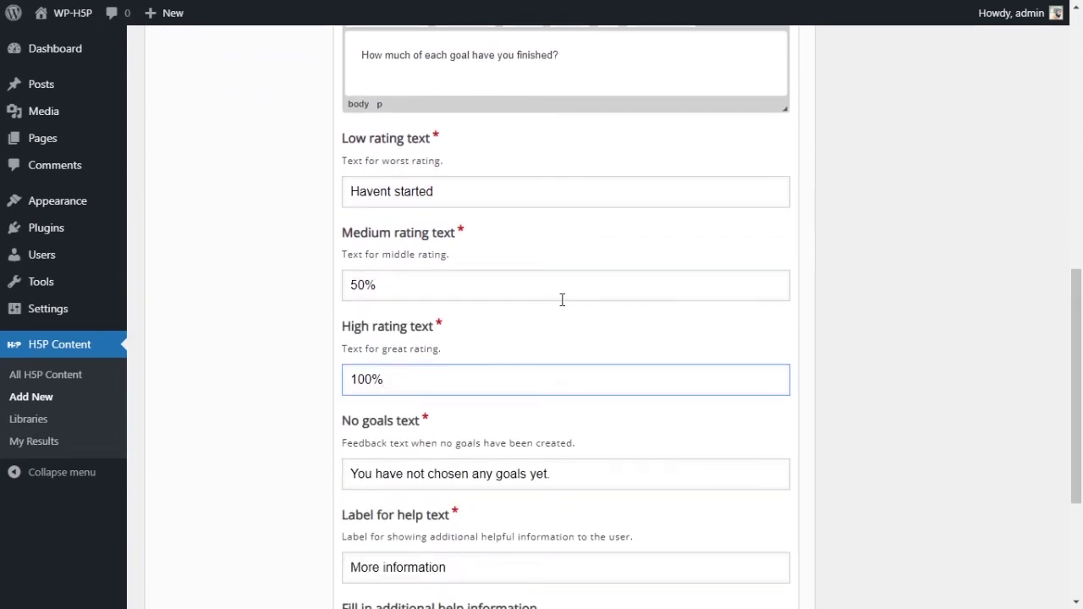
scroll(563, 305, down, 3)
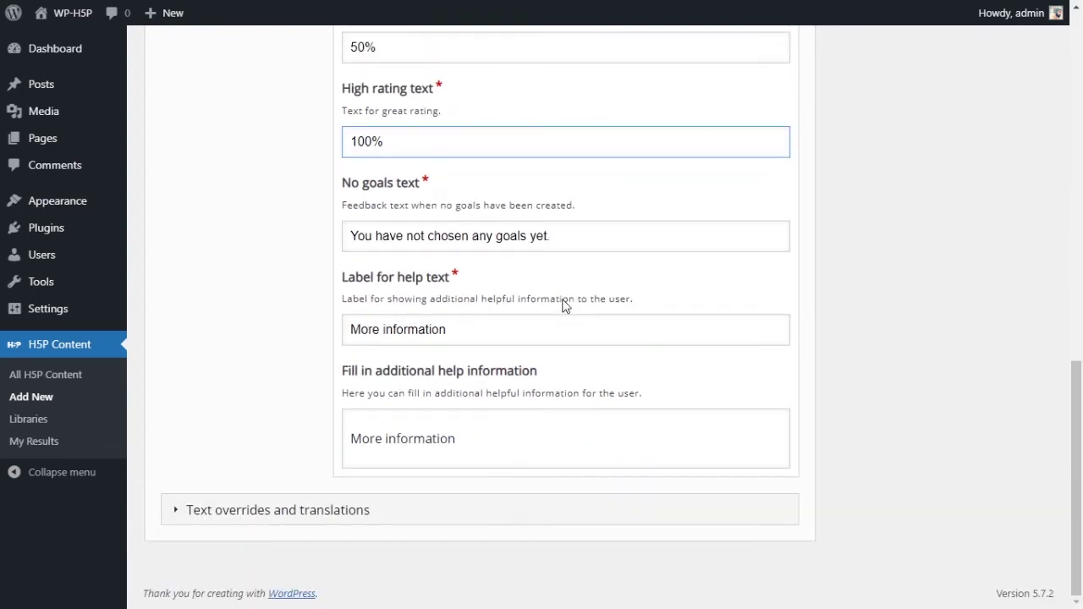
scroll(563, 305, up, 6)
scroll(566, 320, up, 2)
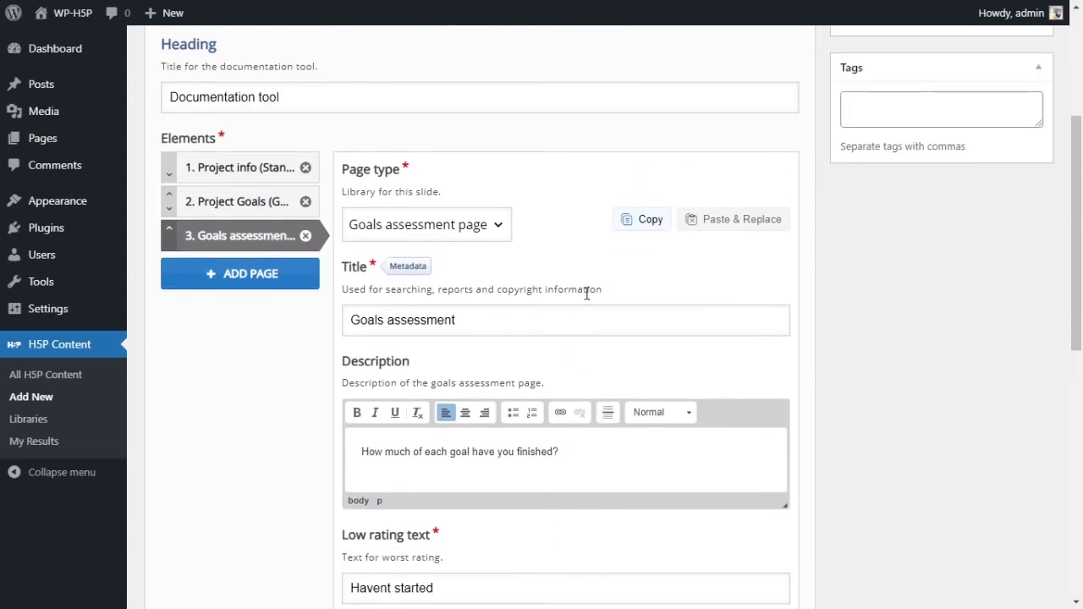
click(262, 286)
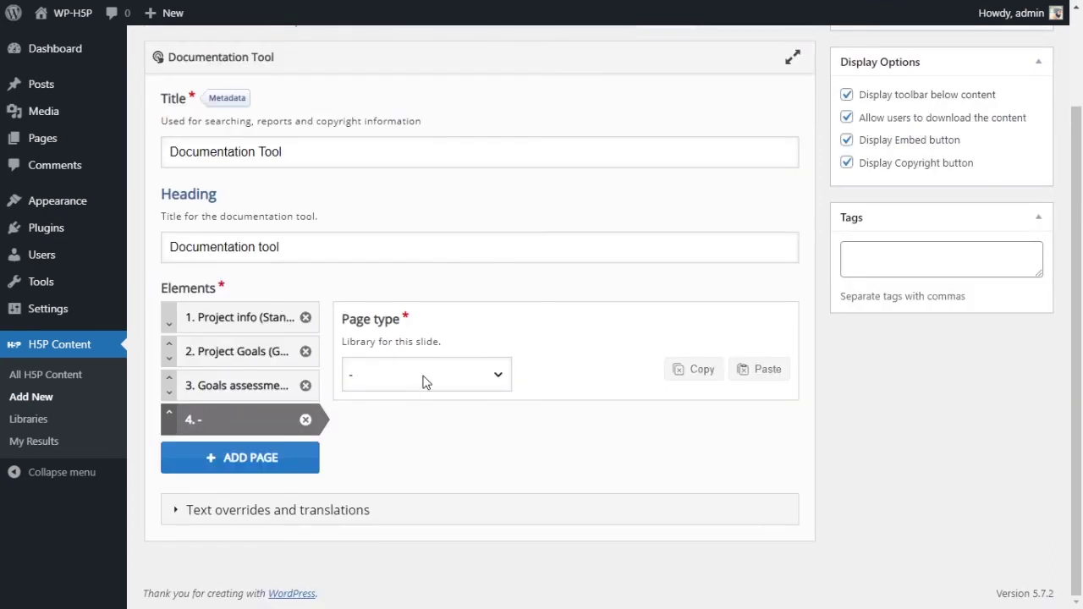
click(491, 477)
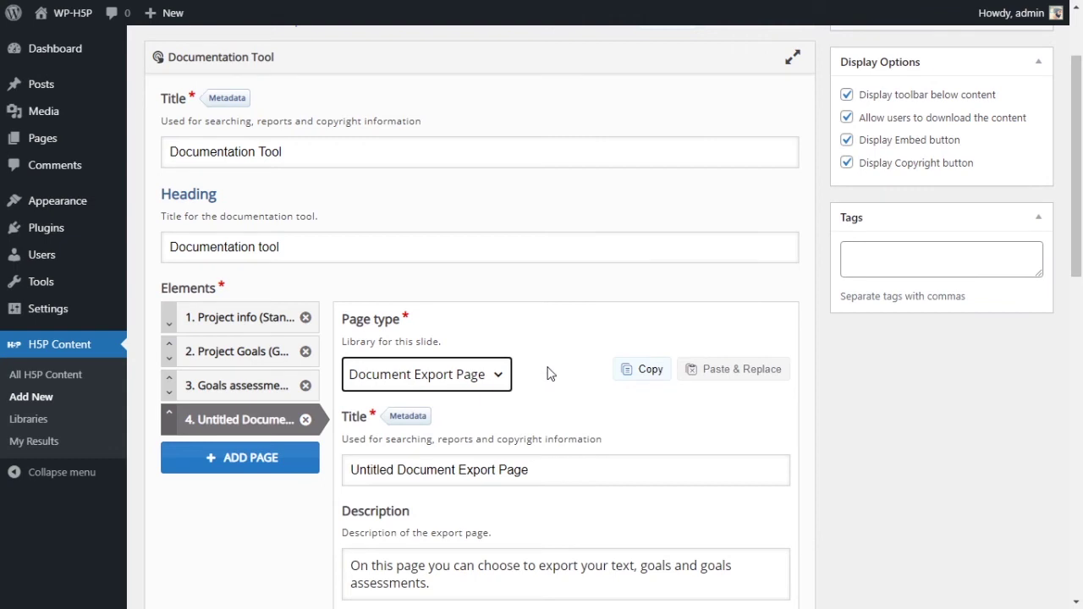
Step: Set the document export page's title to "Export Your Project Plan"
scroll(550, 405, down, 2)
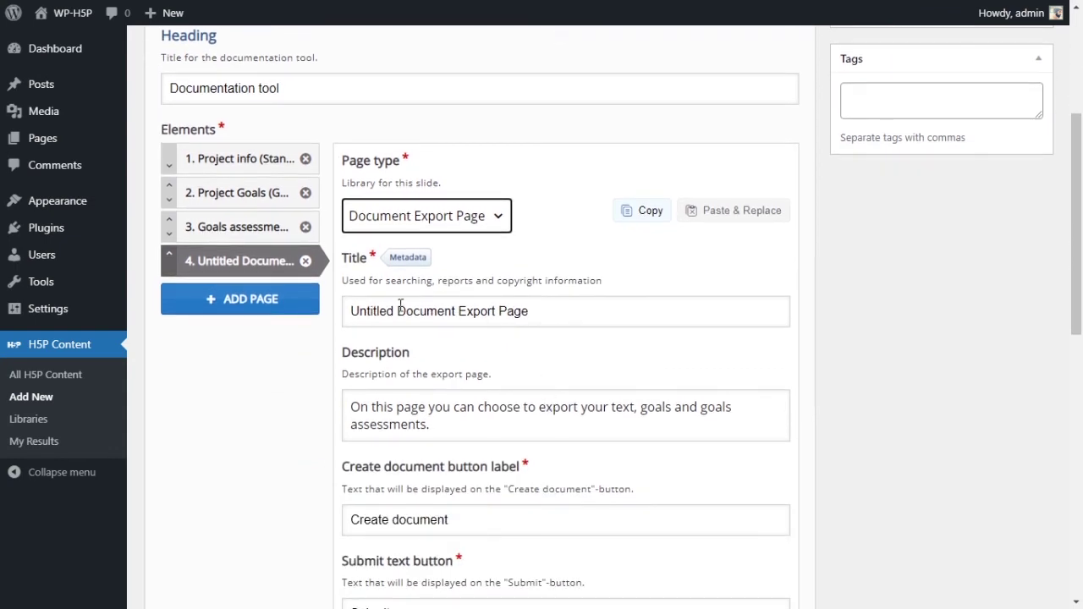
drag(457, 310, 322, 322)
key(BackSpace)
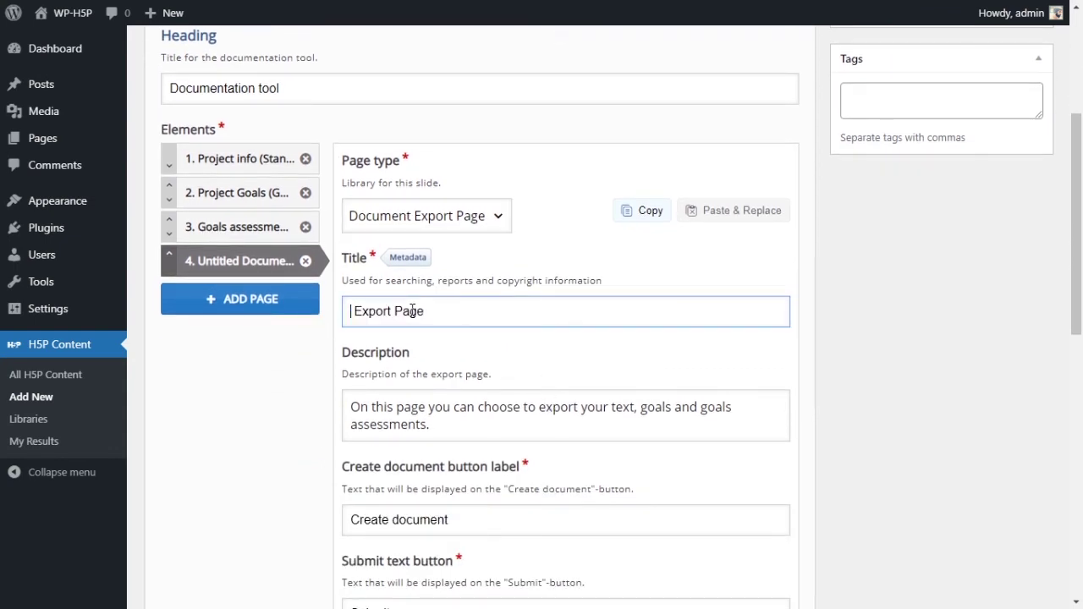
drag(392, 312, 480, 322)
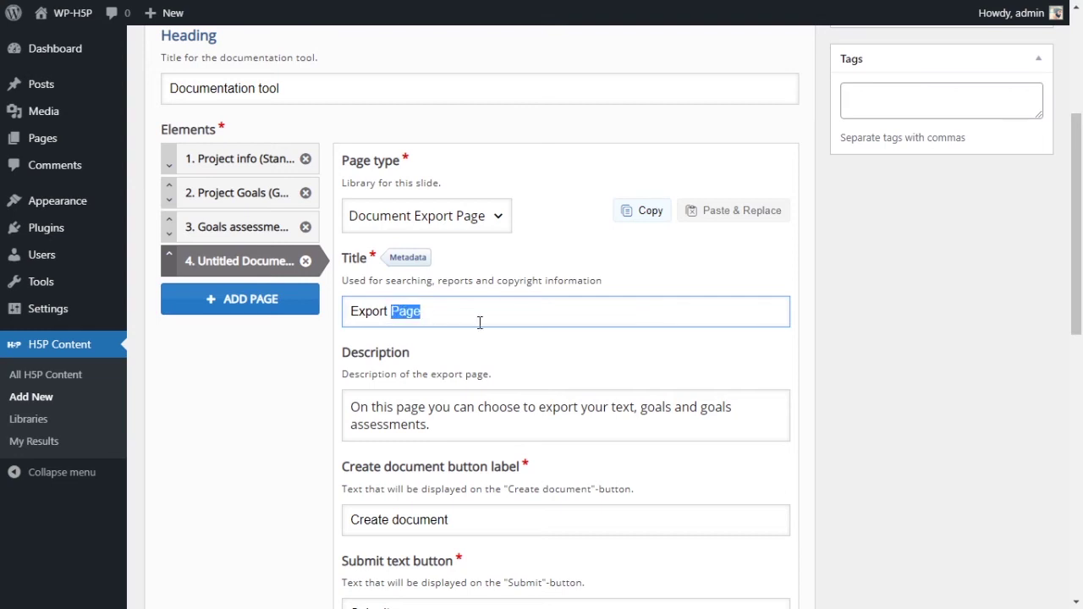
key(BackSpace)
text(Your Project )
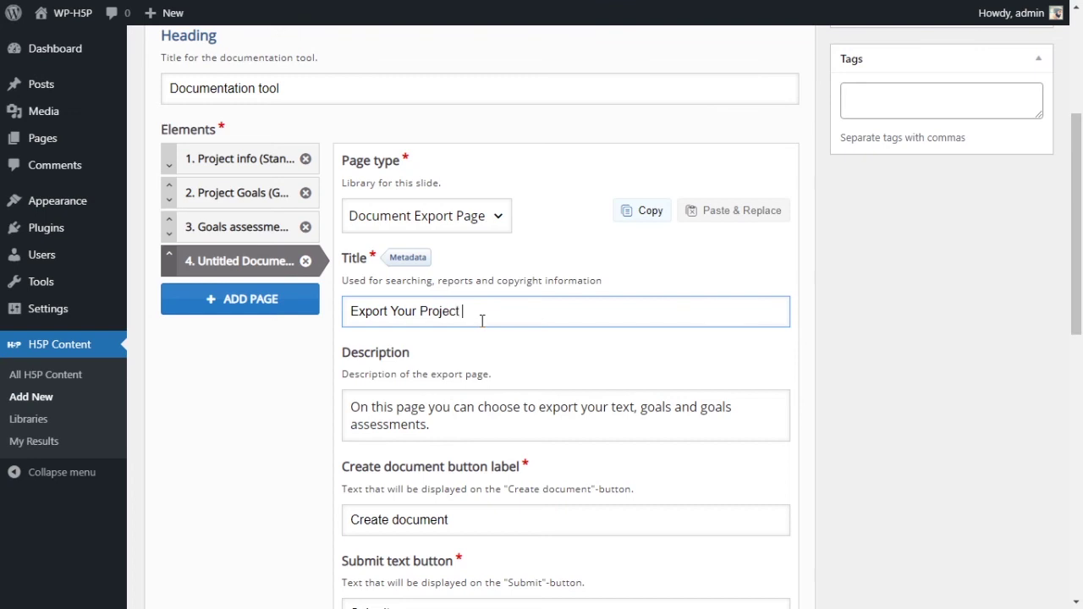
text(p)
key(BackSpace)
text(Plan)
scroll(572, 375, down, 1)
Step: Reword the export page's description to "On this page you will export your text, goals and goals assessments."
click(534, 357)
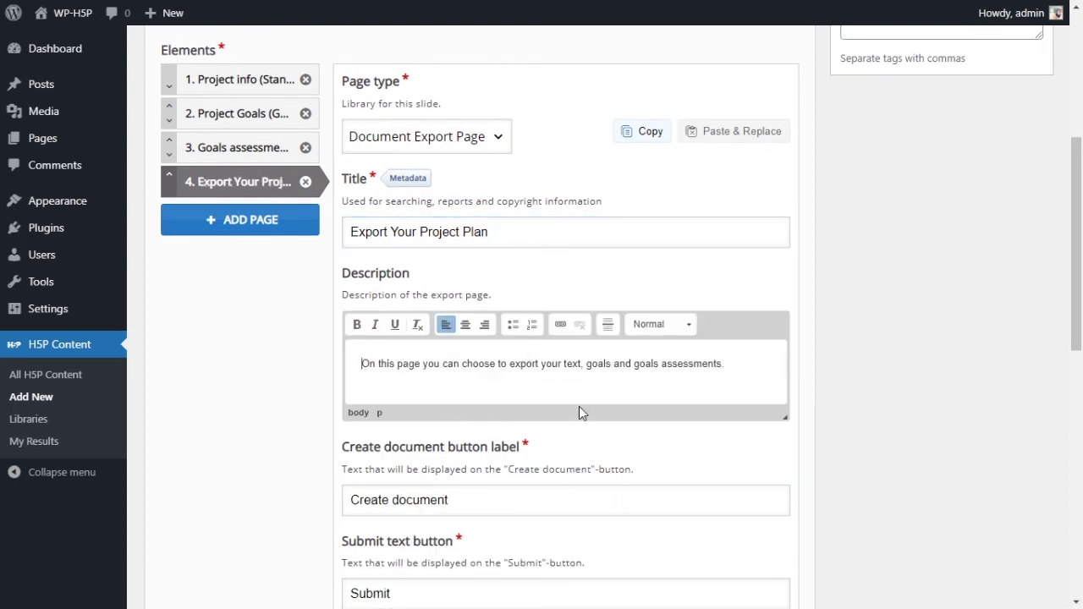
click(750, 372)
double_click(449, 368)
text(wil)
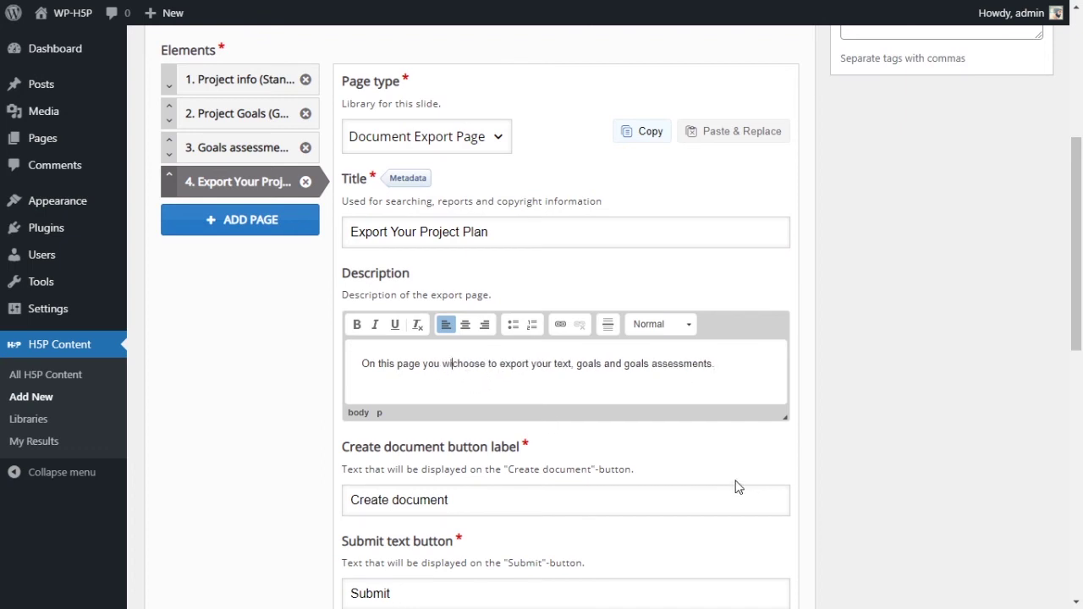
text(l)
key(shift+Right)
key(shift+Right)
key(shift+Right)
key(shift+Right)
key(shift+Right)
key(shift+Right)
key(shift+Right)
key(shift+Right)
key(shift+Right)
key(shift+Right)
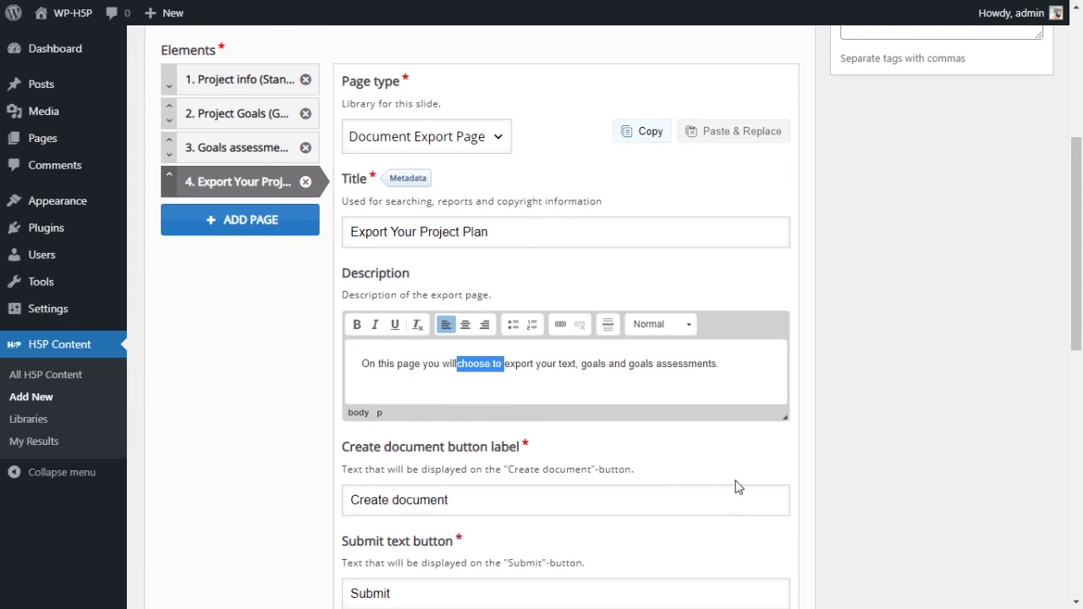
scroll(745, 449, down, 2)
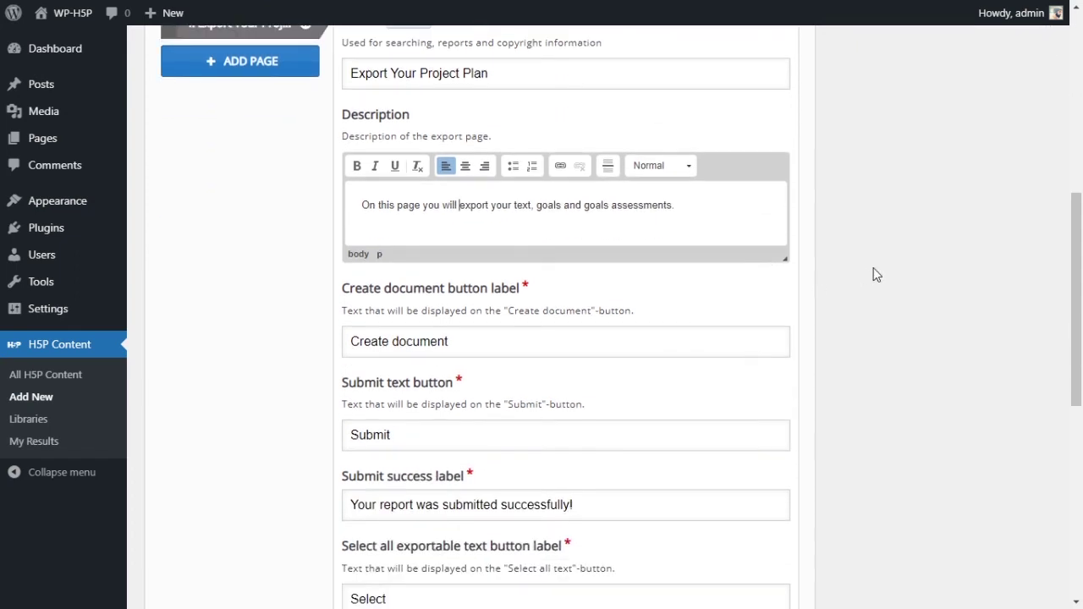
Step: Review the export page's create document button label and submit button text
scroll(602, 271, down, 2)
scroll(607, 262, up, 1)
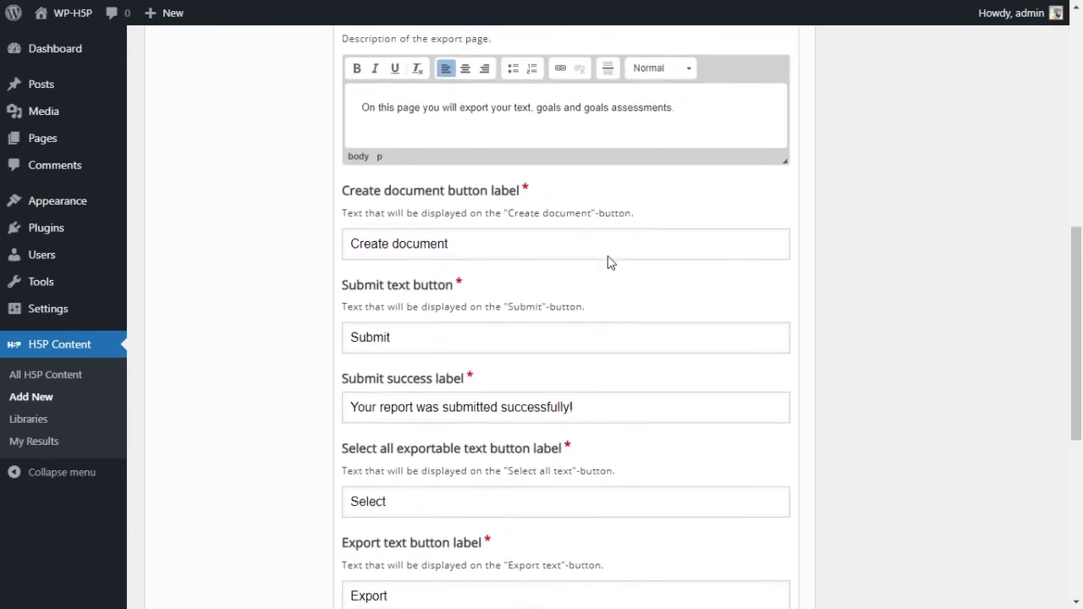
drag(350, 212, 513, 215)
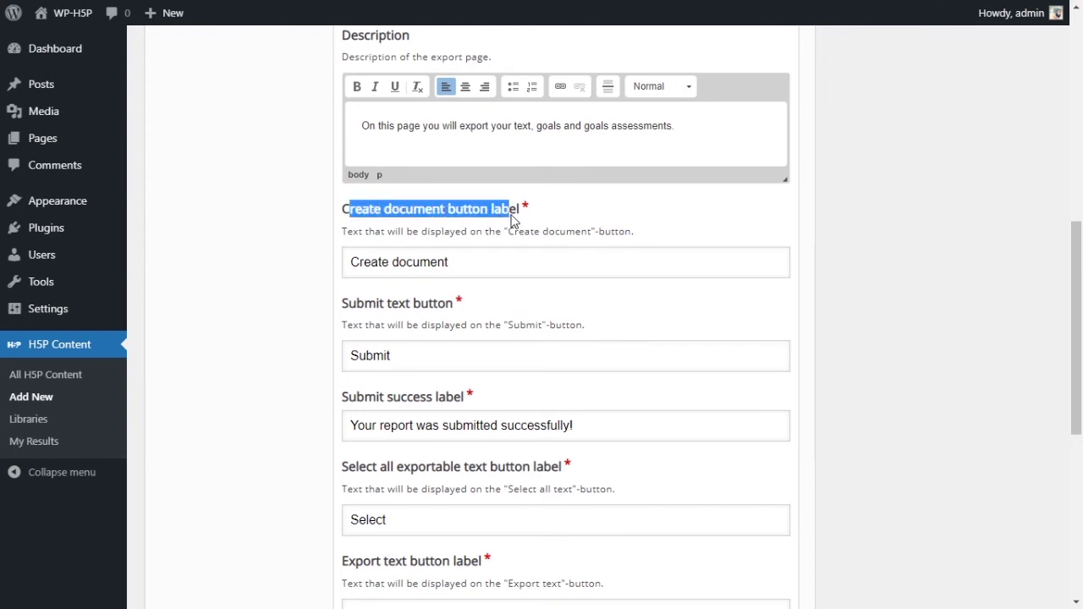
click(503, 262)
double_click(415, 264)
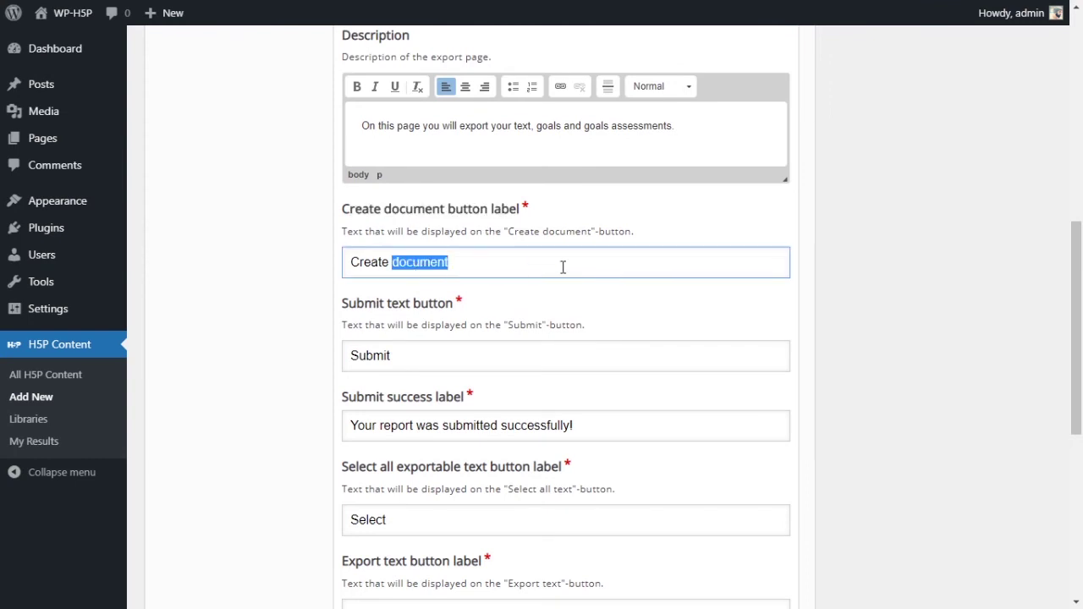
click(420, 262)
click(486, 346)
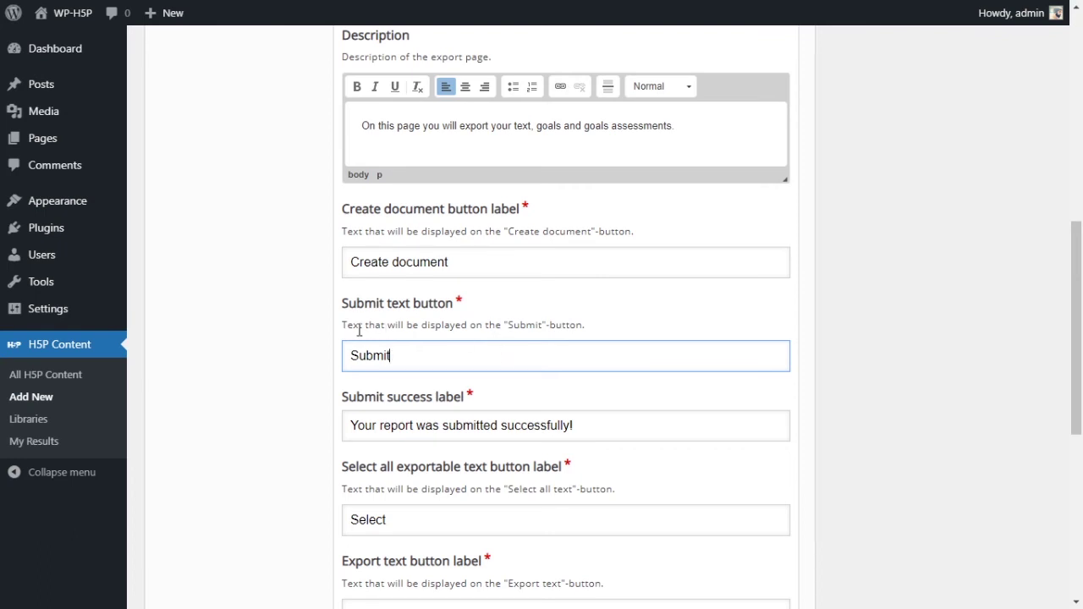
drag(352, 330, 592, 330)
click(586, 330)
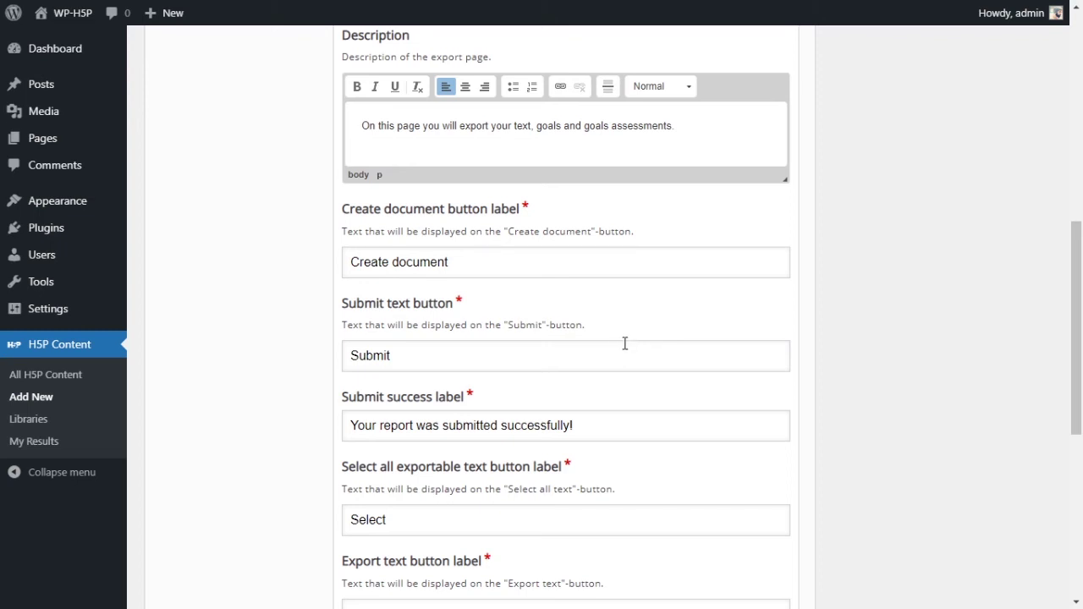
Step: Review the export page's submit success label and the label of the button that selects all exportable text
scroll(618, 338, down, 2)
drag(354, 247, 438, 242)
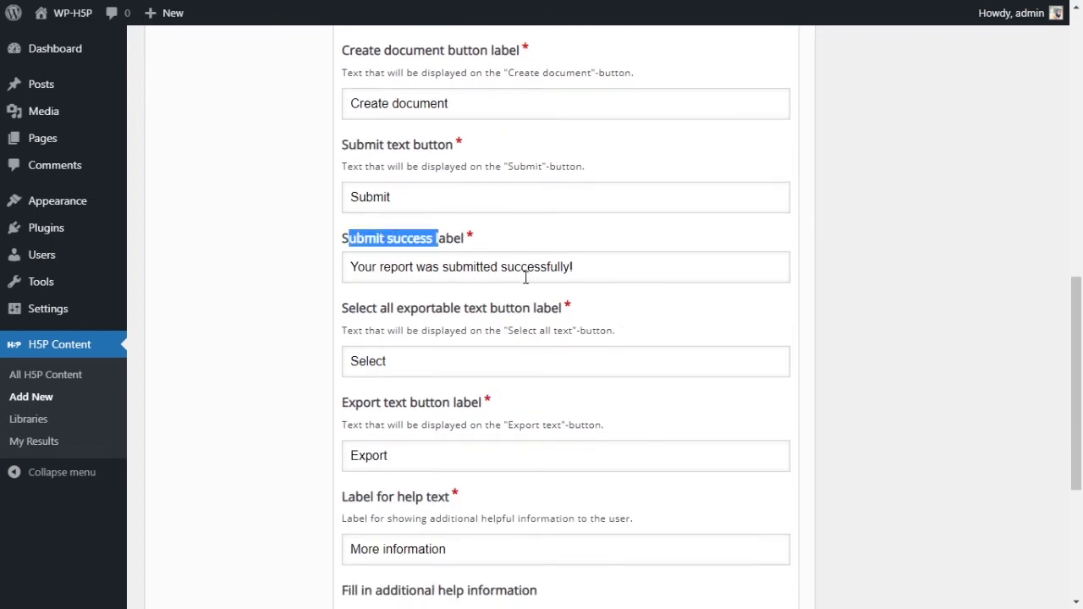
drag(381, 269, 546, 269)
click(646, 268)
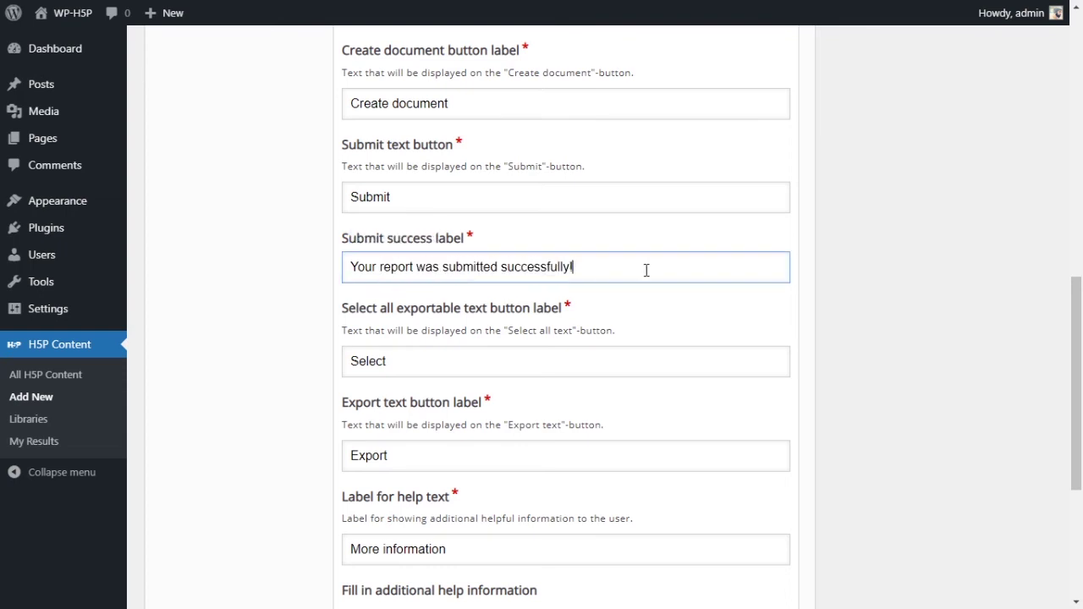
click(491, 359)
scroll(672, 351, down, 1)
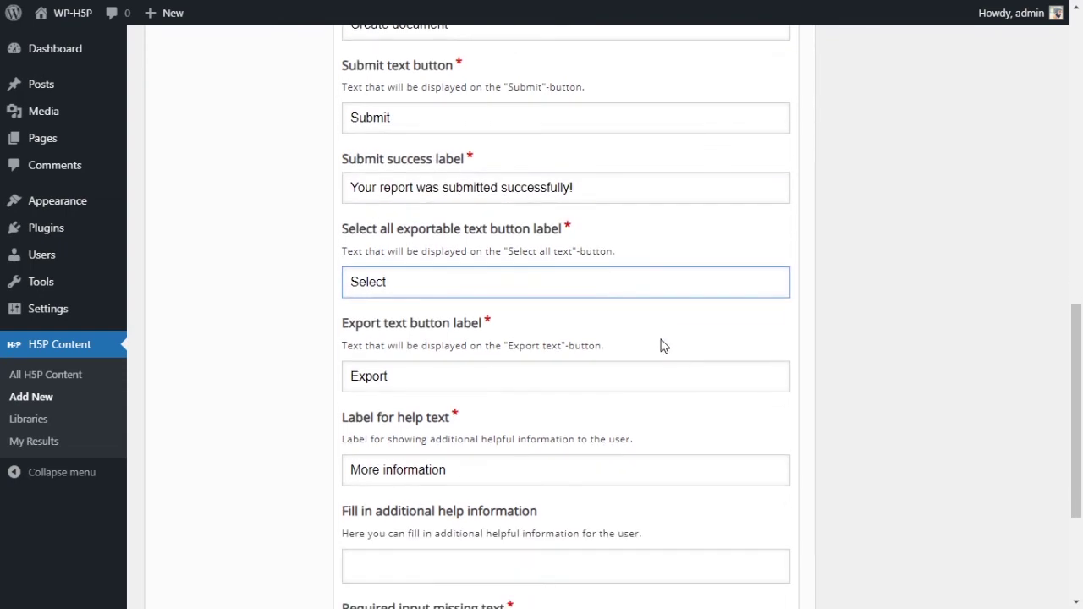
click(381, 236)
drag(381, 237, 559, 229)
drag(421, 285, 355, 286)
Step: Recheck the create document button label, and examine the export text button label
scroll(573, 414, up, 2)
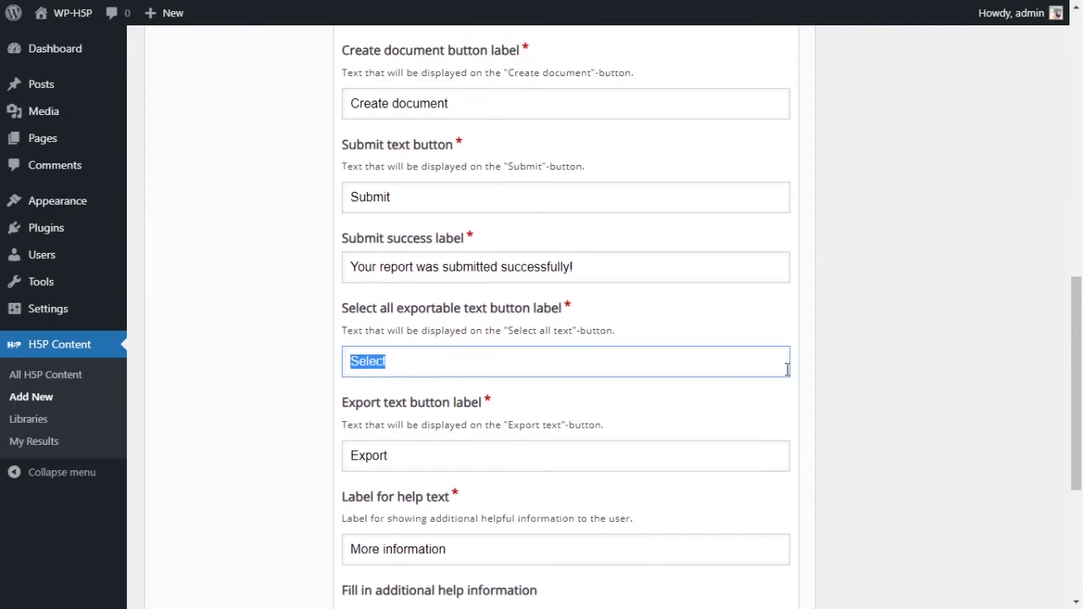
drag(1080, 336, 1080, 306)
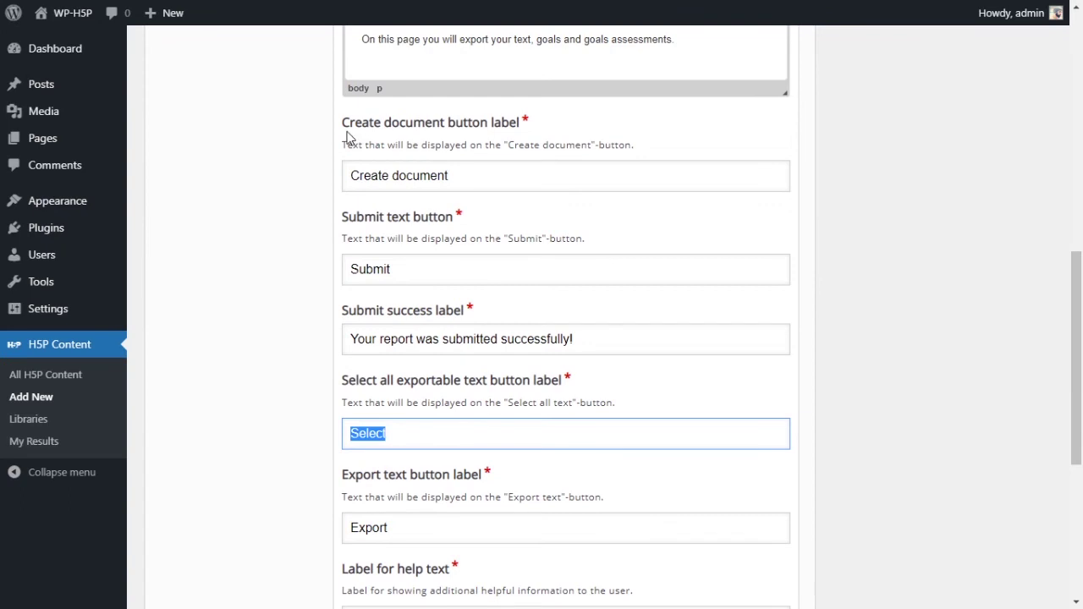
drag(344, 123, 530, 133)
scroll(585, 221, down, 3)
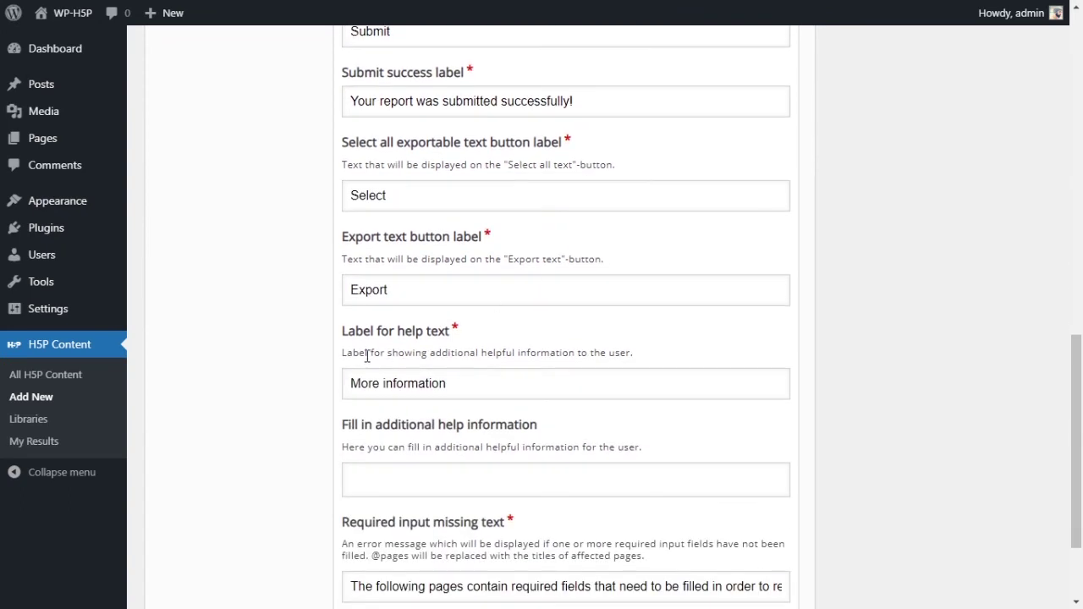
drag(349, 239, 481, 241)
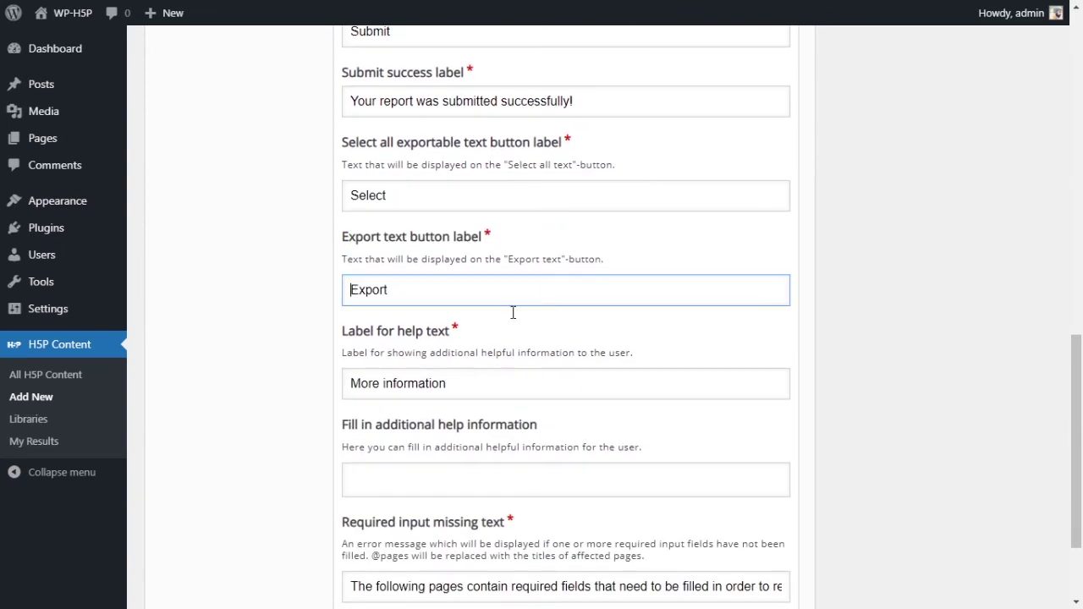
click(513, 319)
click(502, 302)
Step: Copy the help text label "More information" into the export page's additional help information
scroll(481, 370, down, 1)
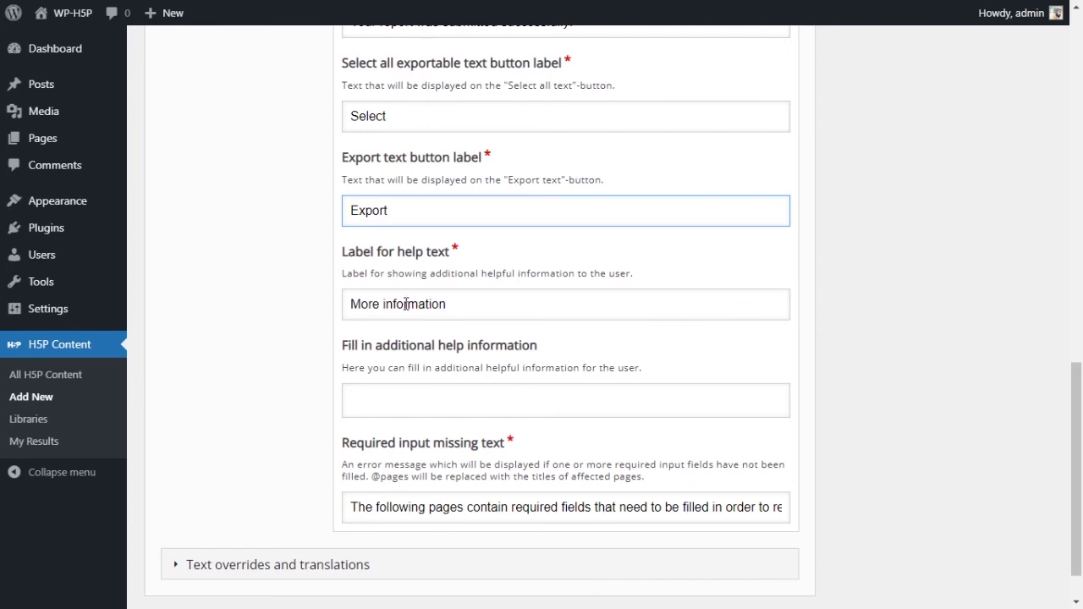
drag(468, 314, 331, 314)
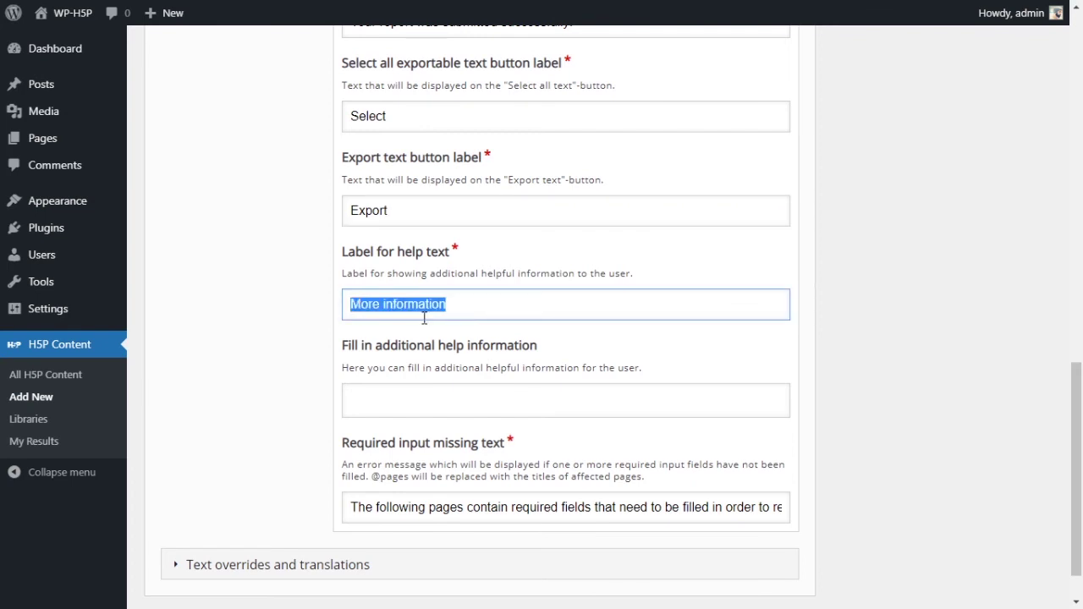
key(ctrl+c)
click(462, 400)
key(ctrl+v)
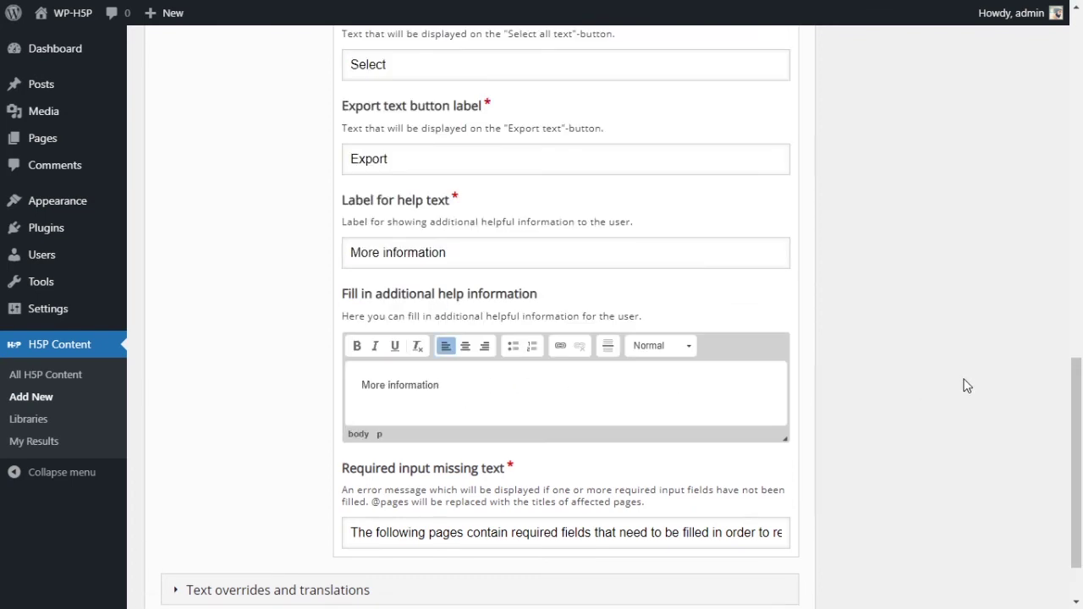
scroll(945, 372, down, 2)
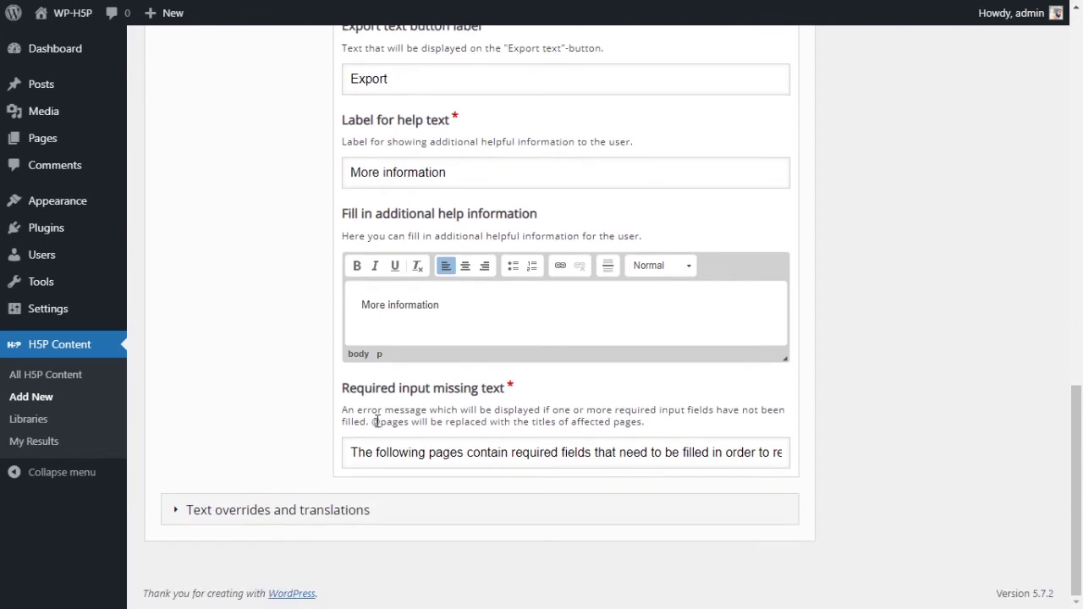
drag(356, 390, 509, 394)
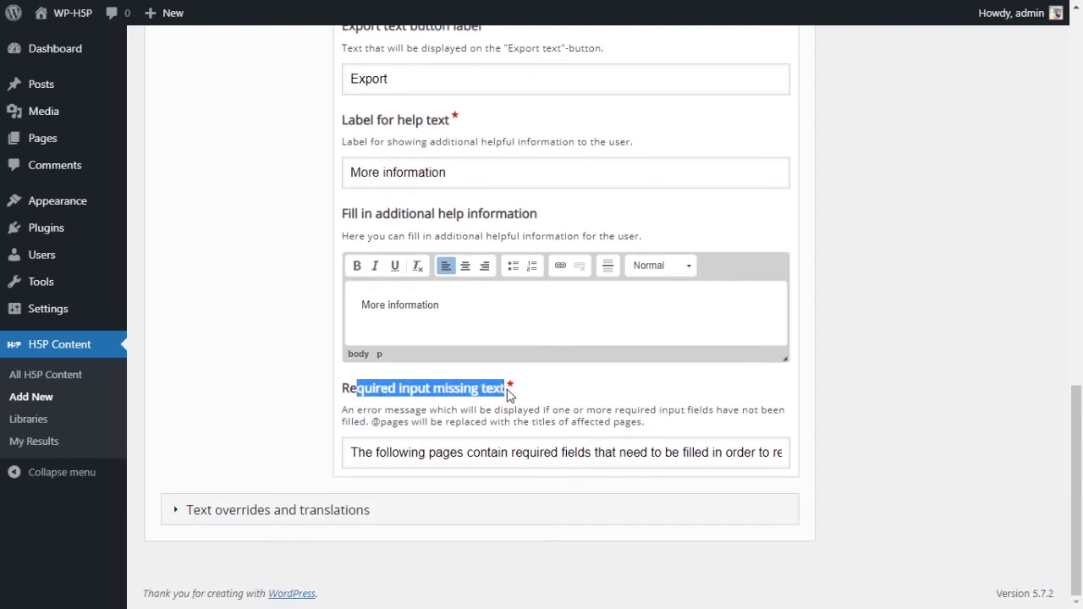
click(509, 394)
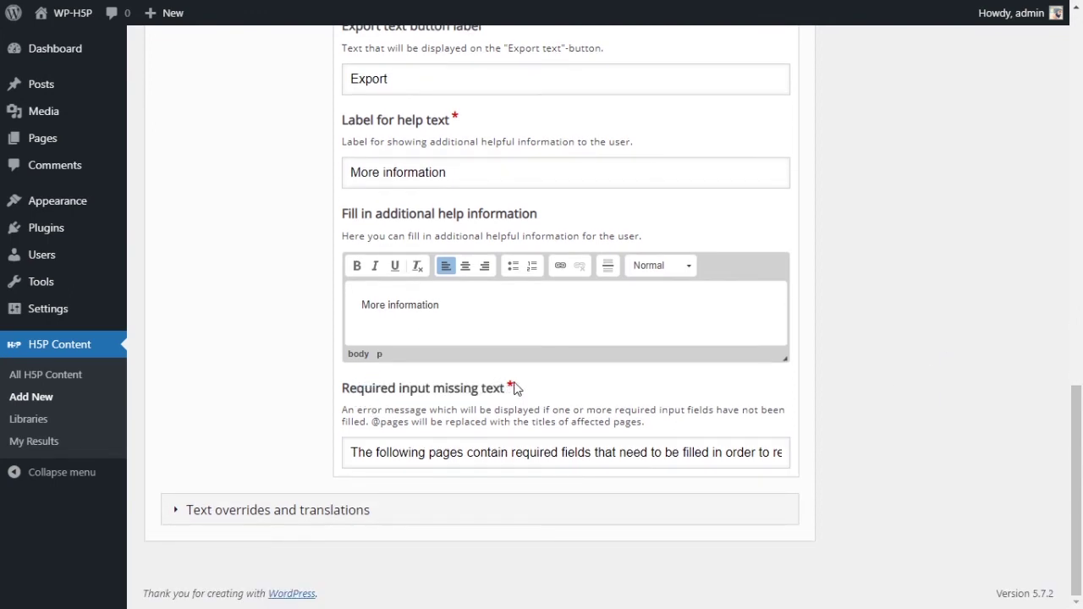
drag(356, 453, 814, 453)
click(814, 452)
drag(595, 458, 833, 466)
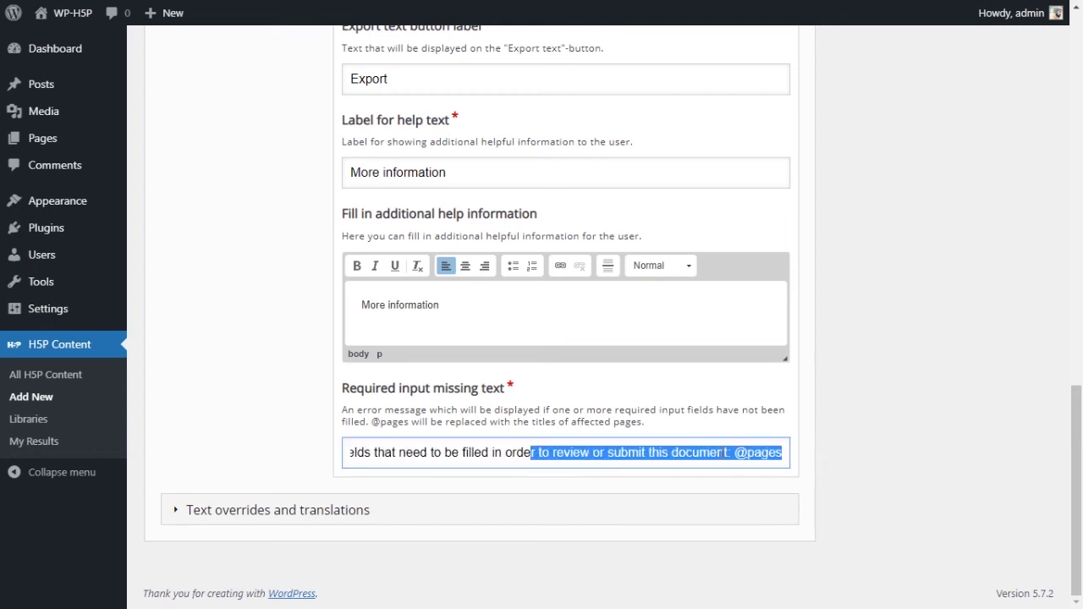
drag(735, 452, 825, 464)
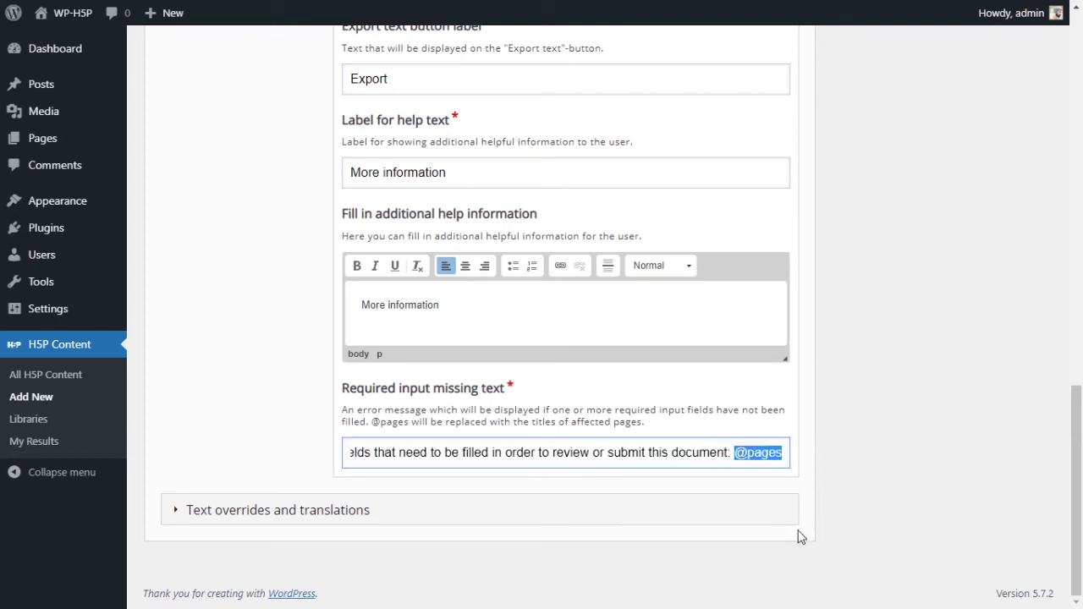
click(800, 470)
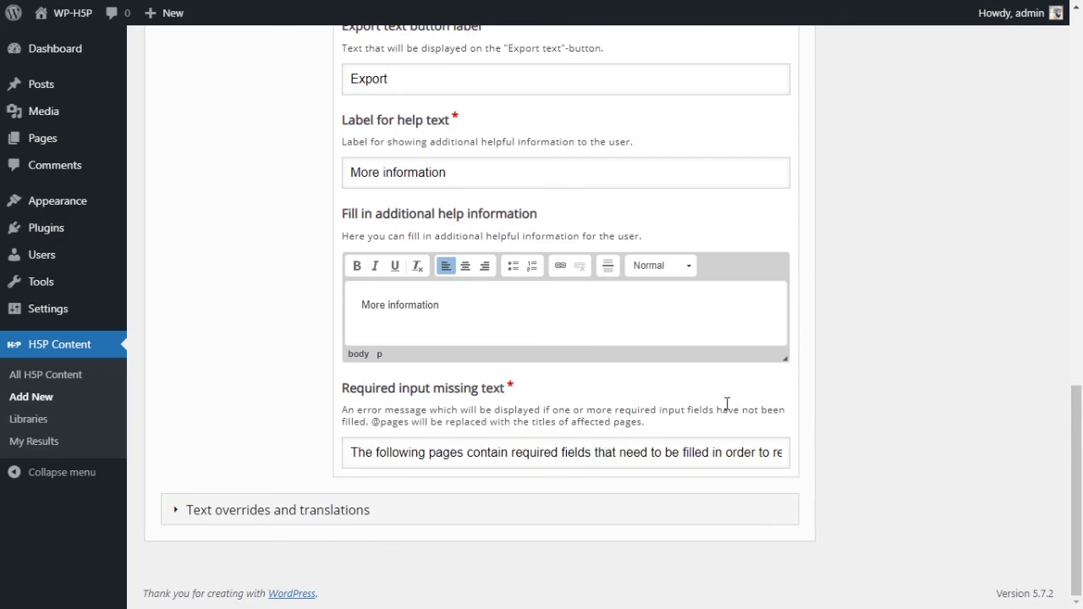
scroll(726, 412, up, 9)
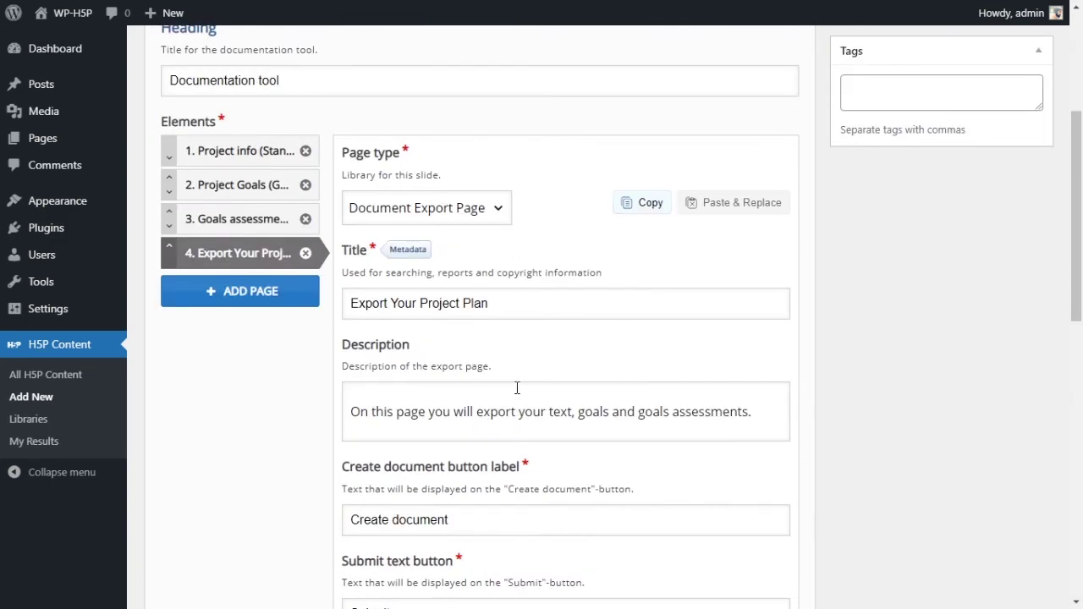
Step: Add three blank pages after the export page in the documentation tool's elements
scroll(521, 390, up, 1)
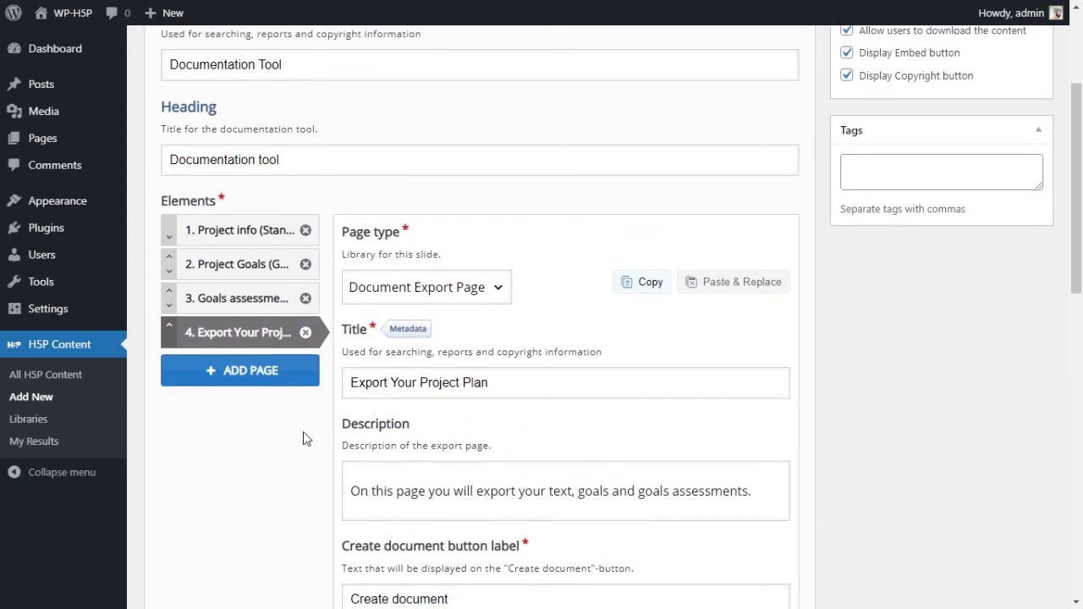
click(266, 372)
click(266, 452)
click(271, 489)
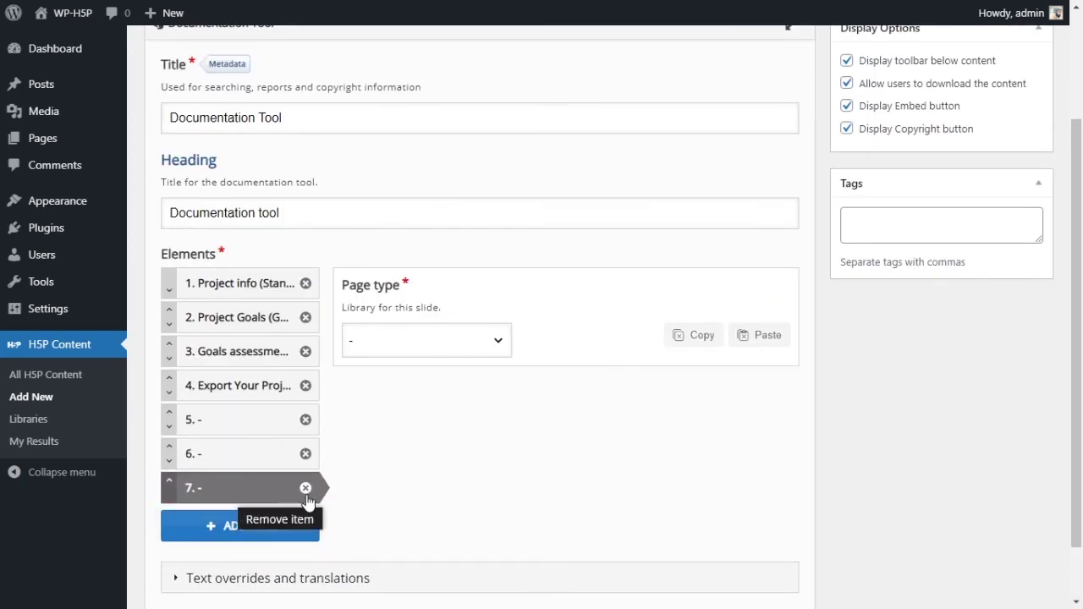
Step: Remove the three blank pages that follow the export page
click(307, 492)
click(575, 570)
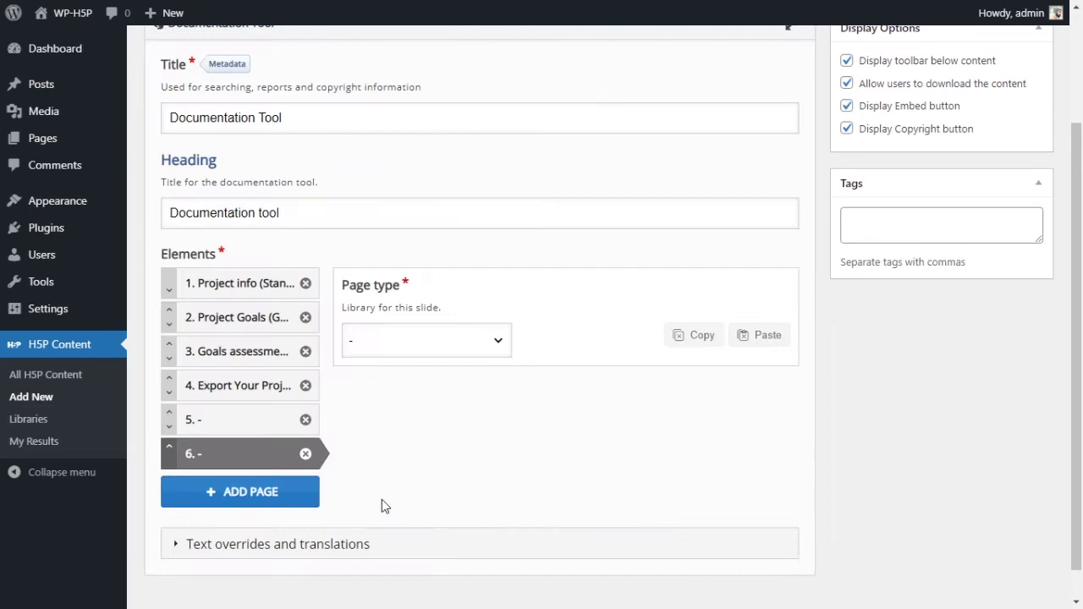
click(307, 456)
click(572, 538)
click(305, 421)
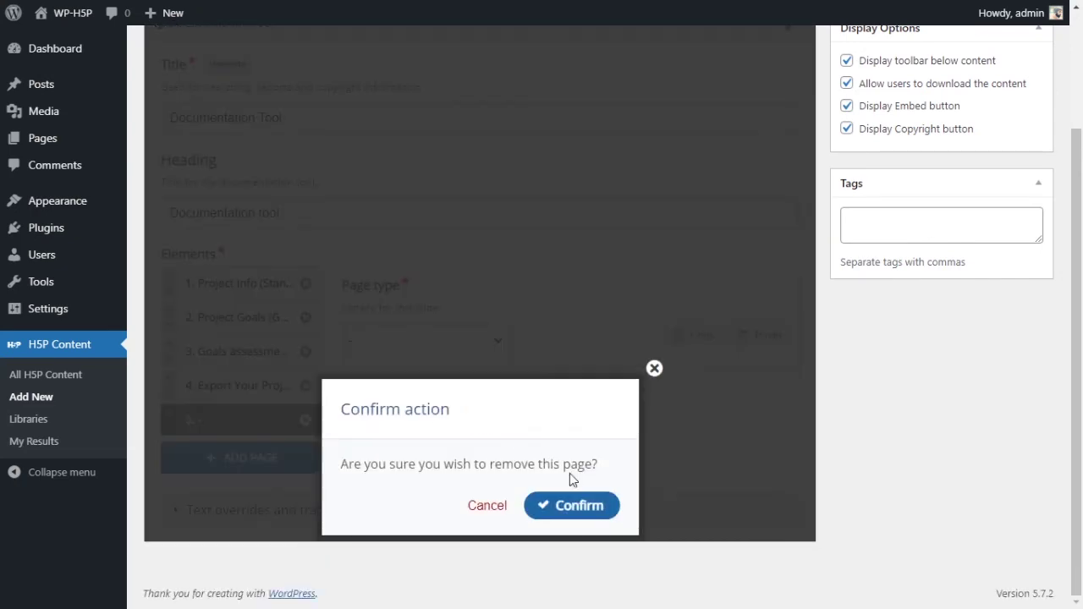
click(584, 506)
Step: Turn off the display of the toolbar below the content and update the documentation tool
scroll(702, 401, up, 2)
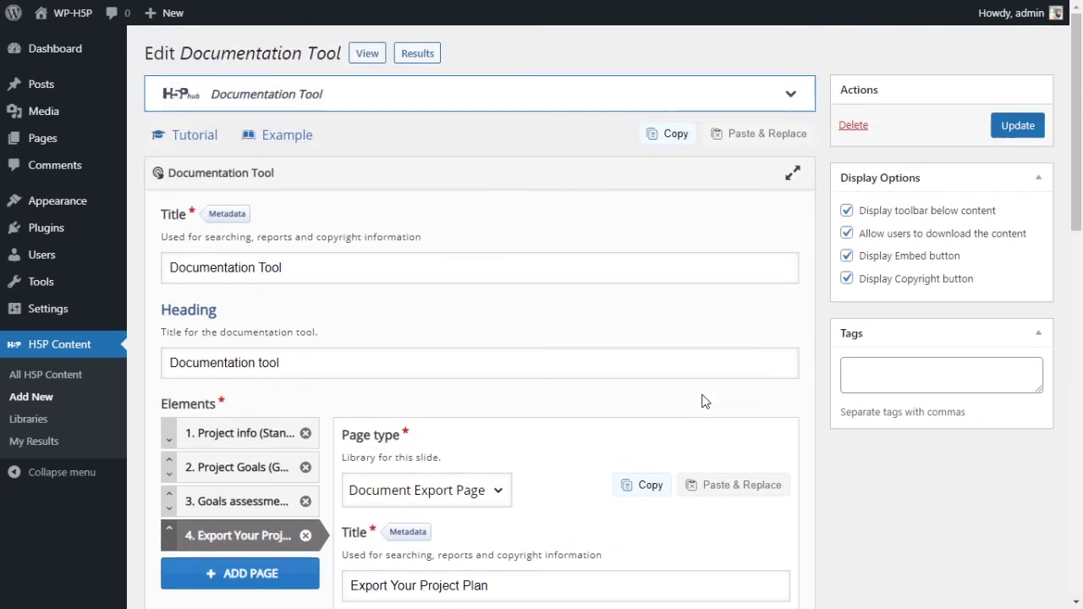
click(869, 218)
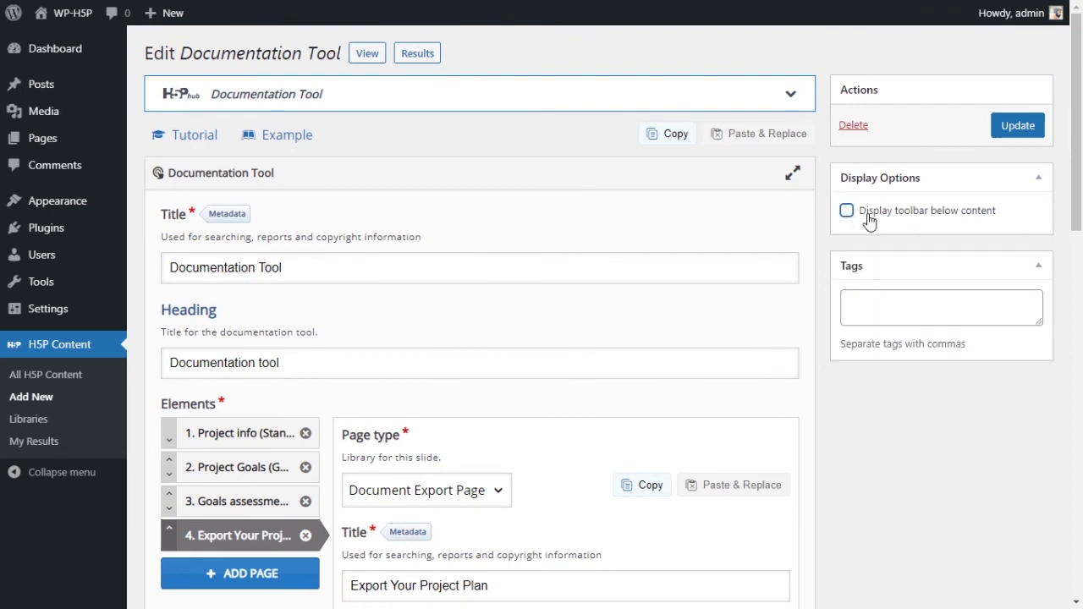
scroll(905, 443, down, 4)
scroll(904, 447, up, 2)
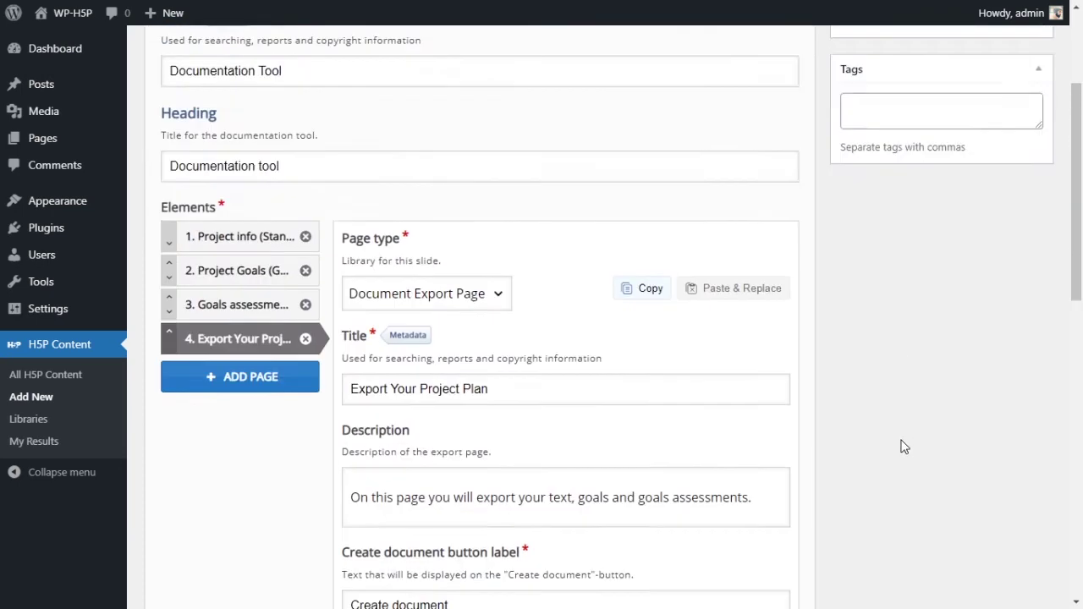
scroll(905, 447, up, 2)
click(1007, 129)
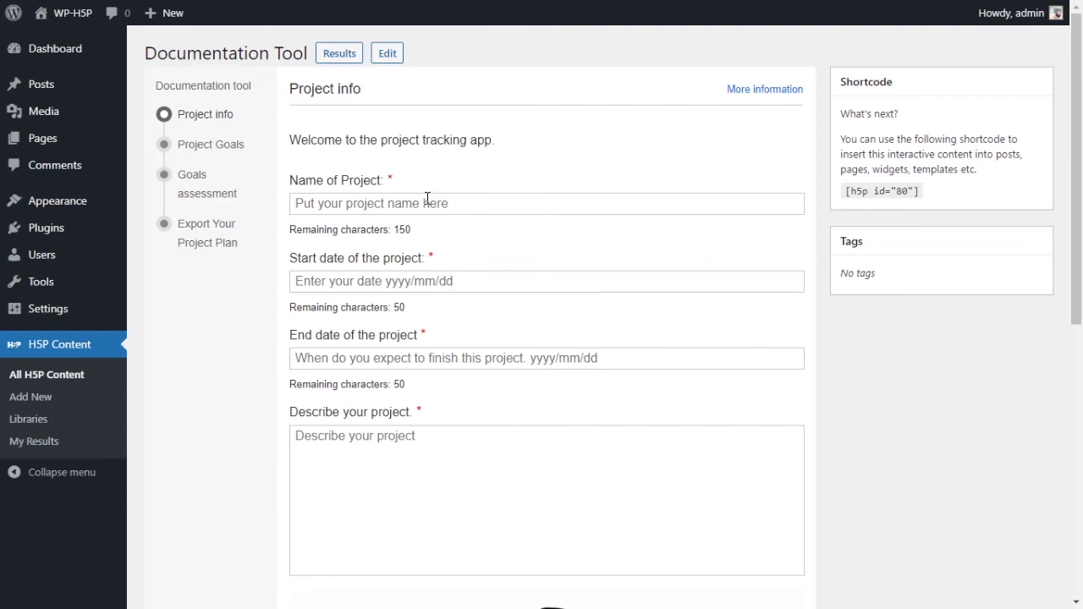
Step: Fill in the project name "Project X", the start date 2021/5/5 and the end date 2025/5/5
click(428, 200)
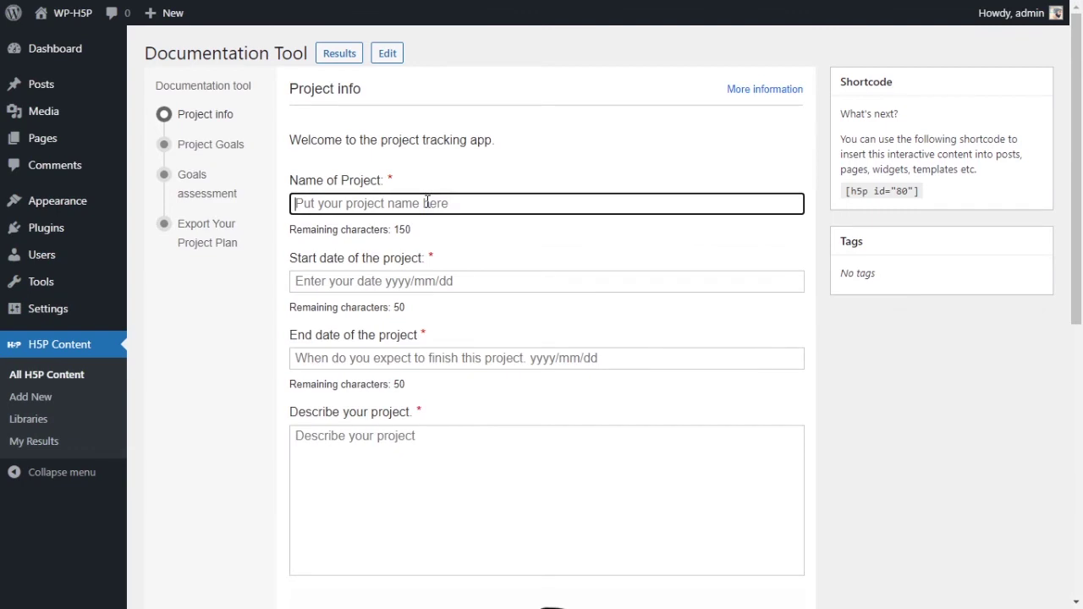
text(Project X)
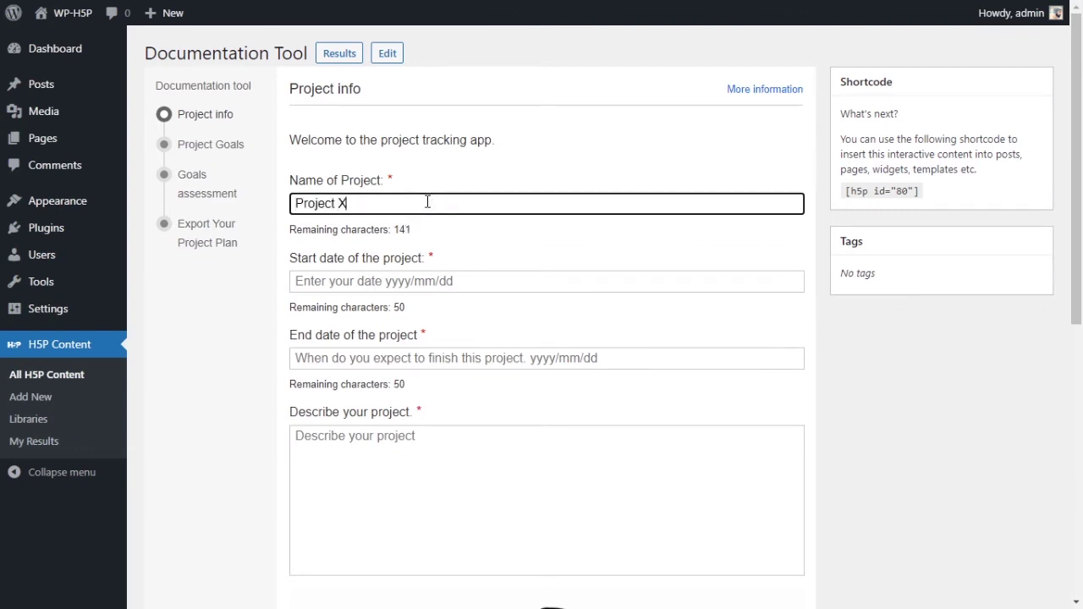
click(397, 280)
text(2021/5/5)
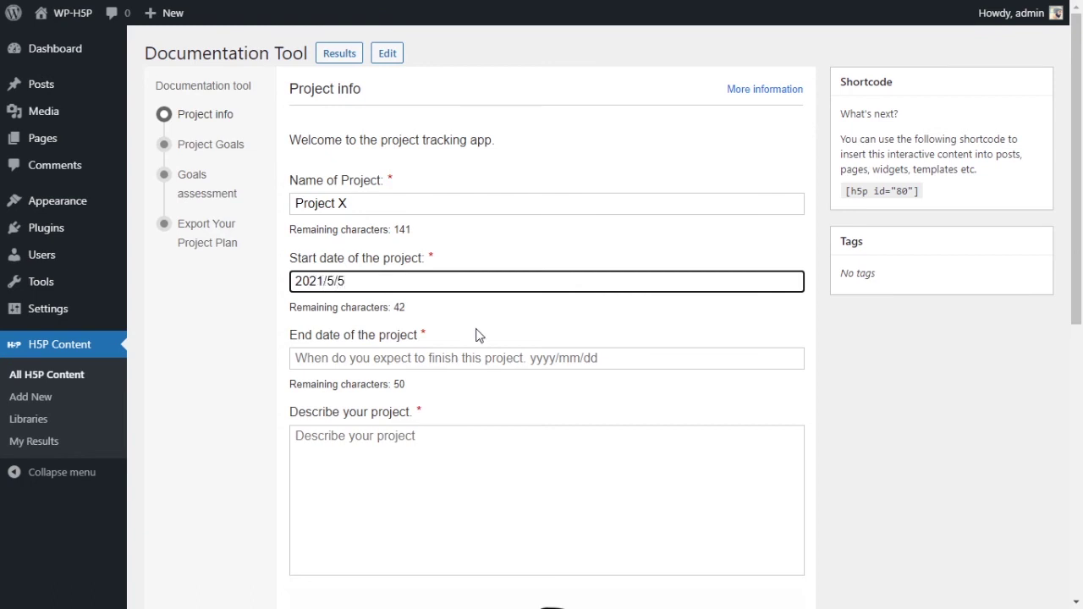
click(479, 358)
text(2)
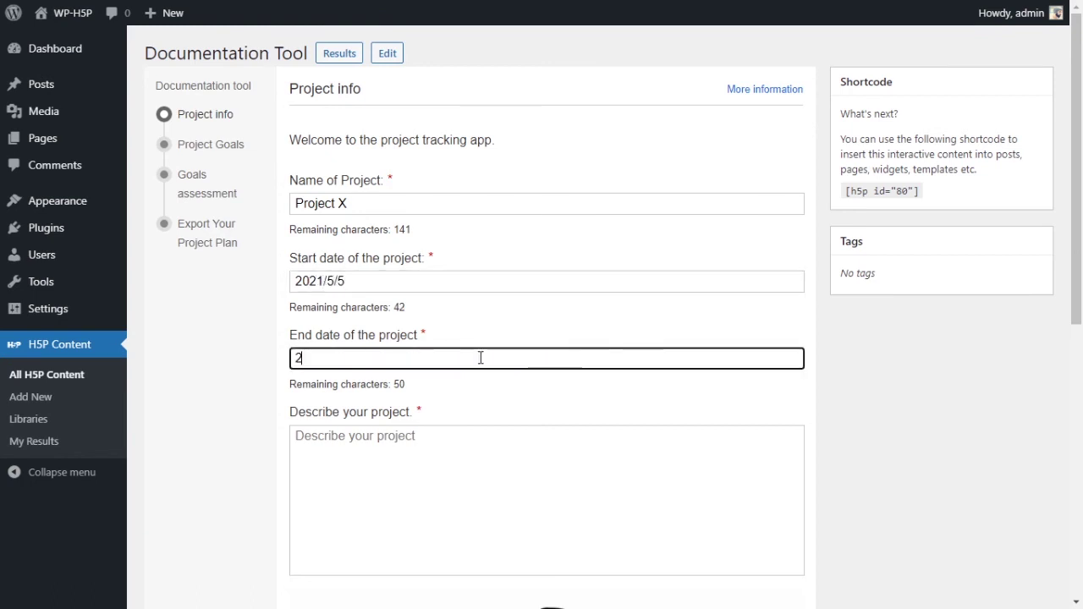
text(025/5/5)
Step: Describe the project as "It's a secret project", correcting the typing mistakes
scroll(479, 368, down, 1)
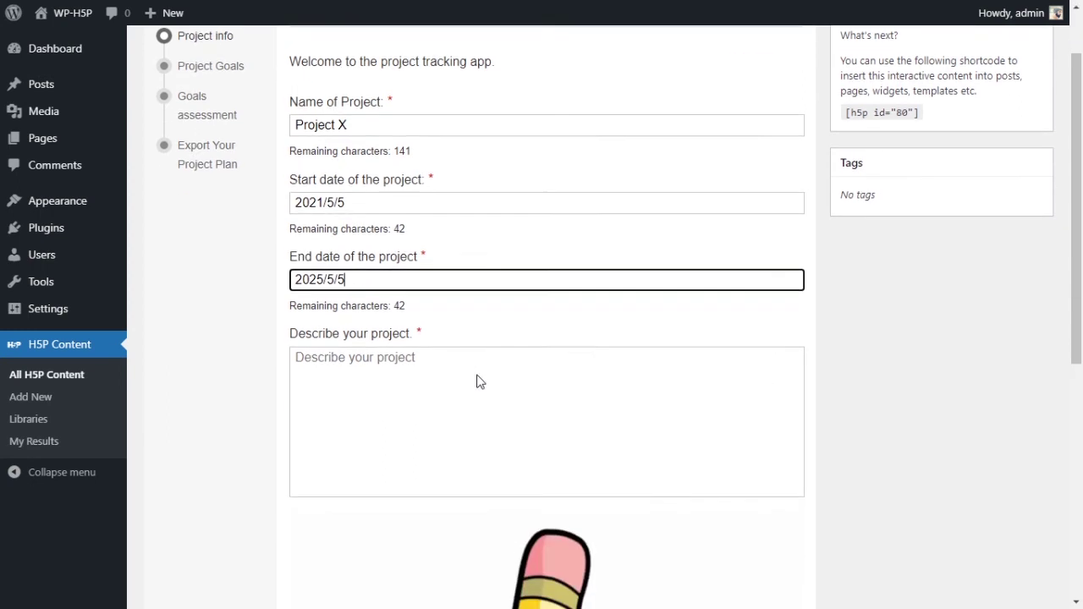
click(477, 383)
text(IT)
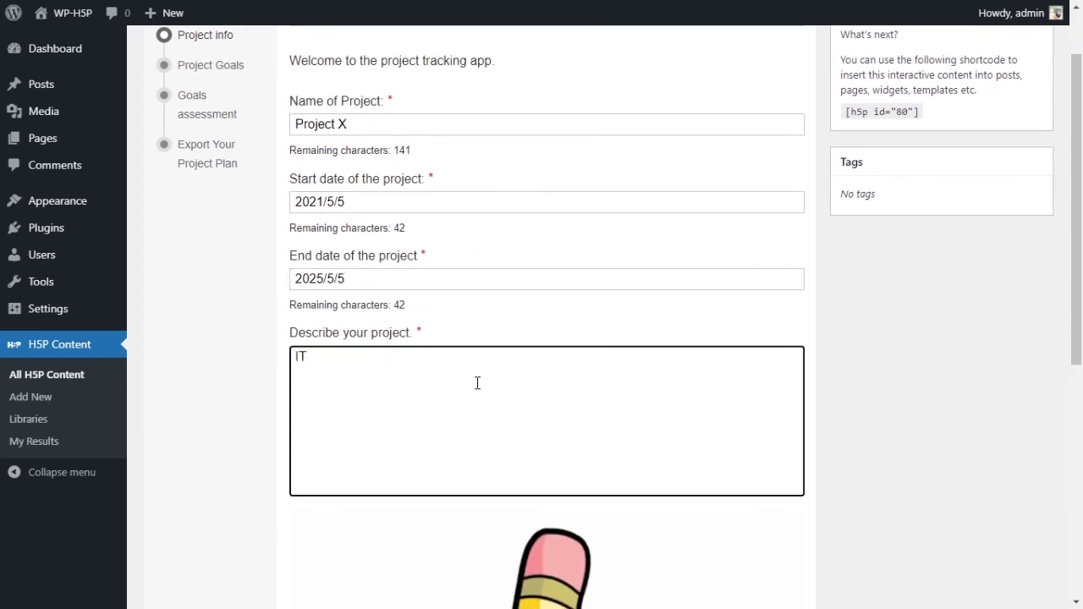
text(s a secret prohject)
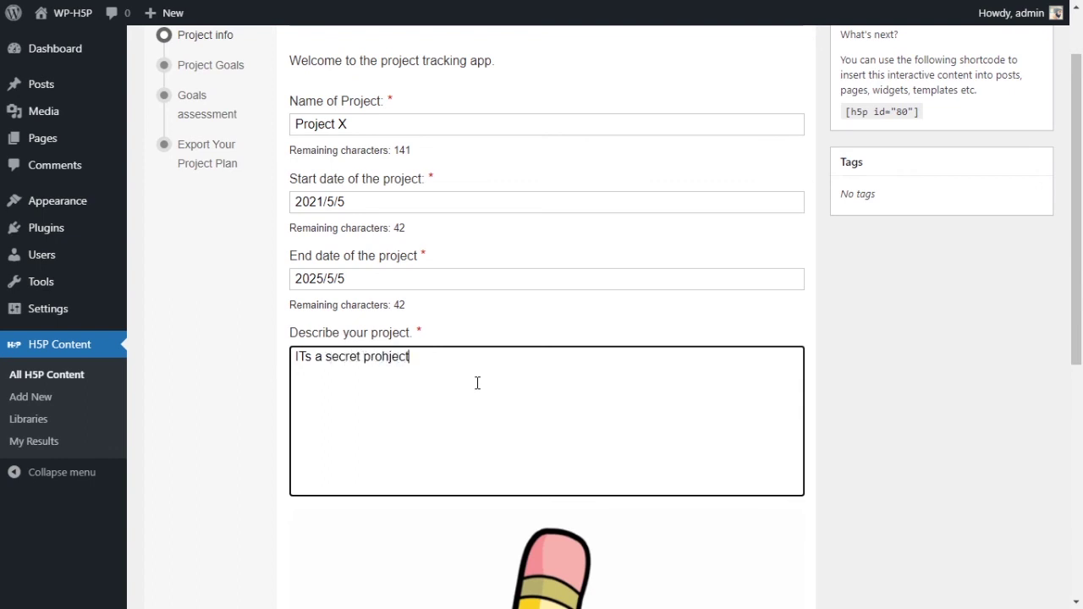
click(391, 359)
key(BackSpace)
key(BackSpace)
text(t)
Step: Look over the completed project info page and continue to the Project Goals page
scroll(537, 365, down, 5)
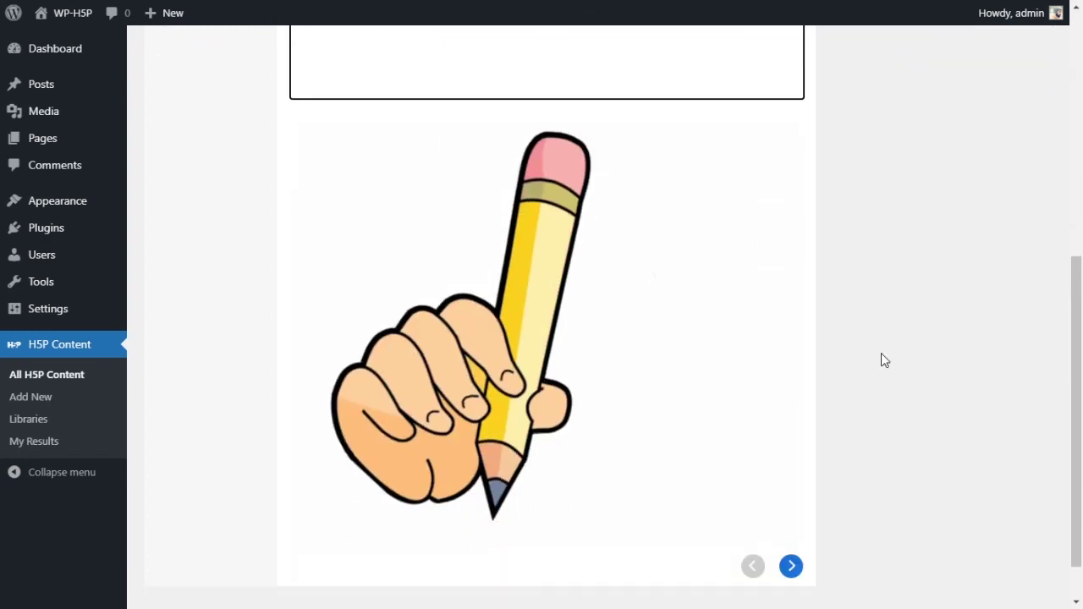
scroll(881, 353, up, 6)
click(798, 364)
scroll(808, 371, down, 6)
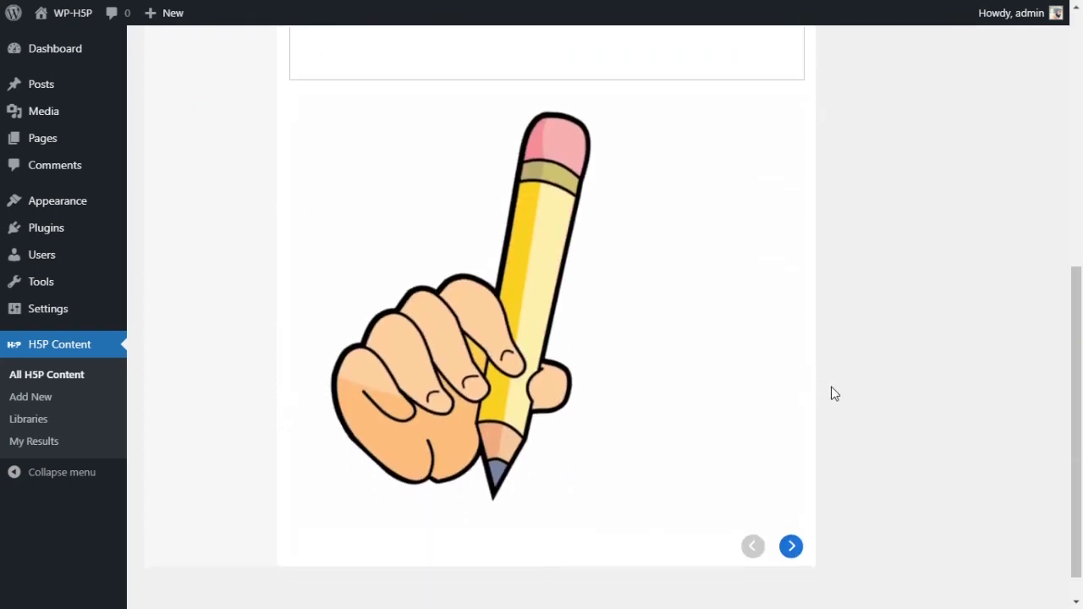
click(800, 513)
Step: Add a first project goal reading "To get more project"
click(382, 203)
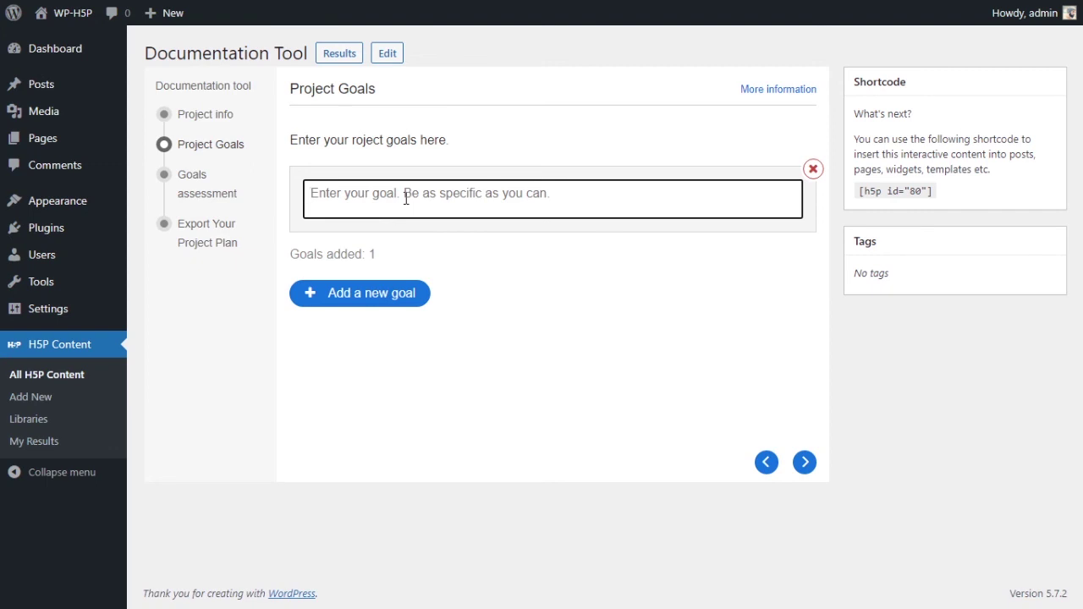
text(GOa)
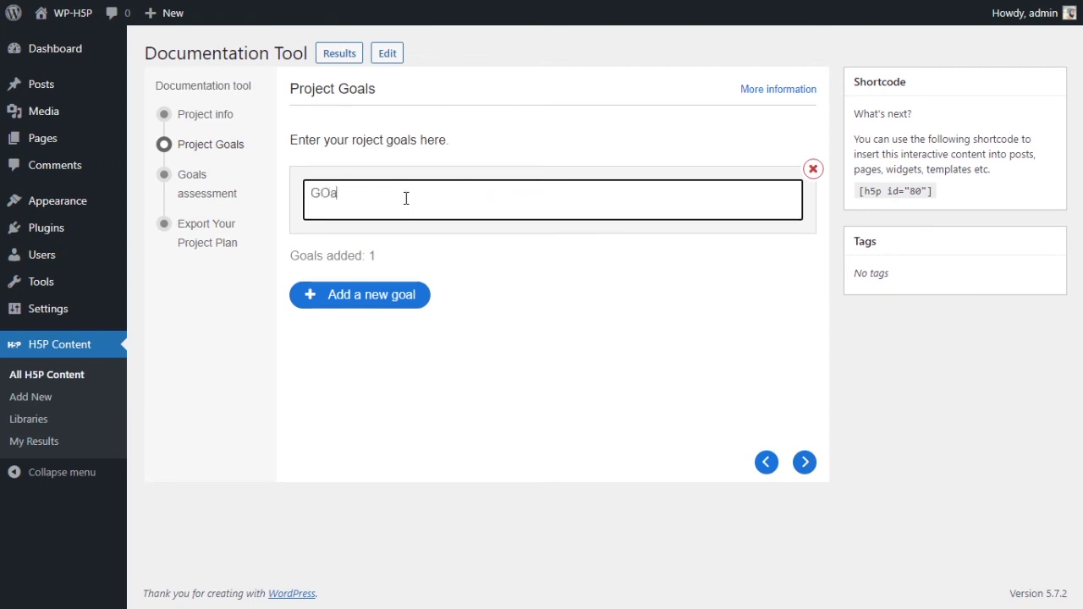
key(BackSpace)
key(BackSpace)
key(BackSpace)
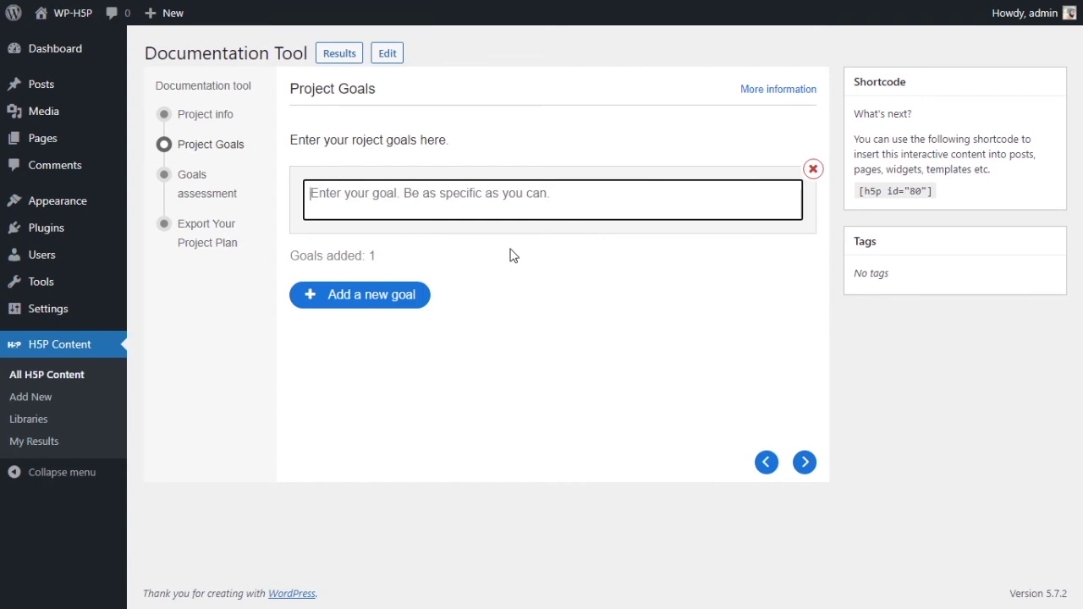
text(TO)
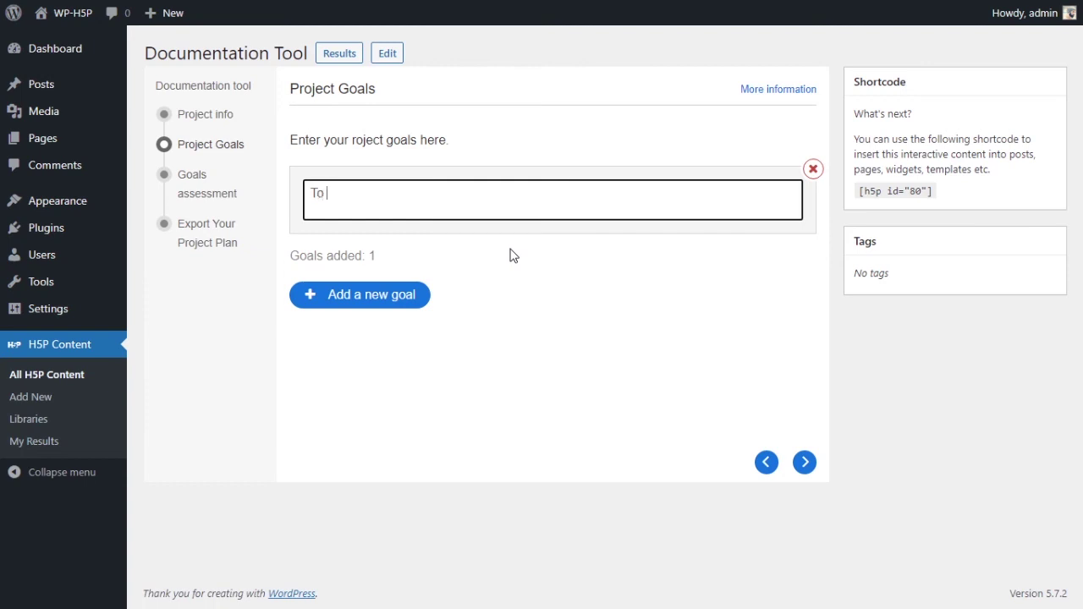
text( get more project)
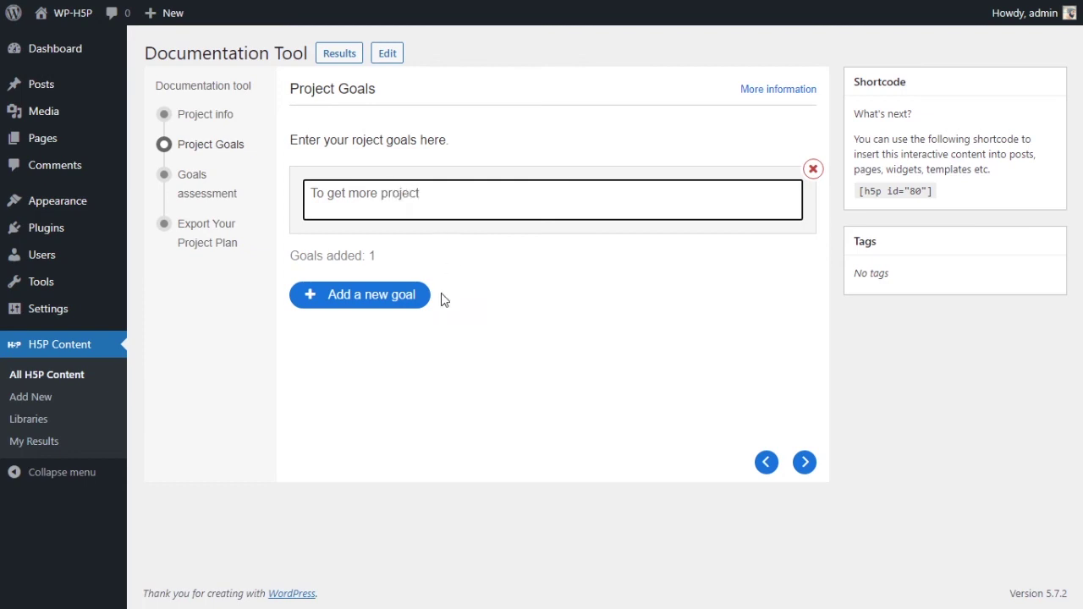
Step: Add a second goal "Do more projects" and correct the first goal to "To get more projects"
click(424, 295)
text(DDO)
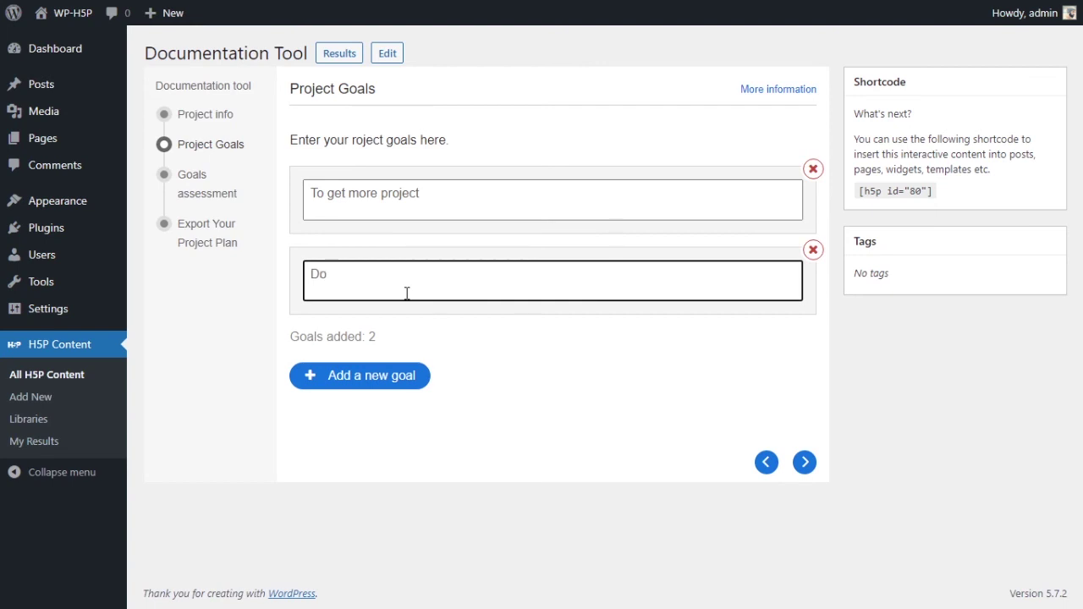
text( more projectr)
click(498, 206)
text(s)
Step: Add a third project goal reading "Have more projects"
click(369, 381)
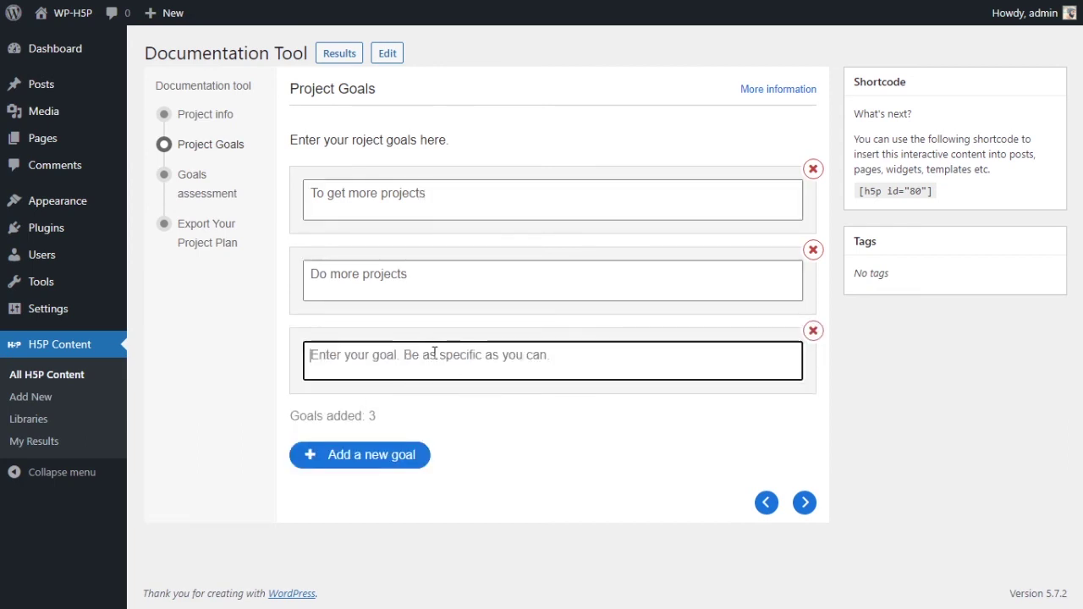
text(Have )
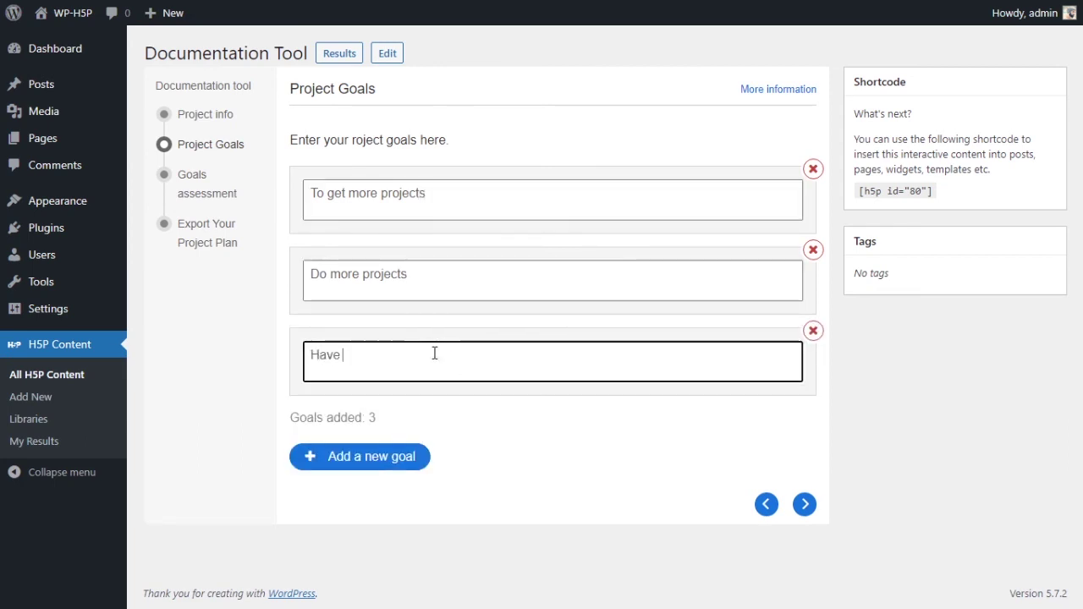
text(more projects)
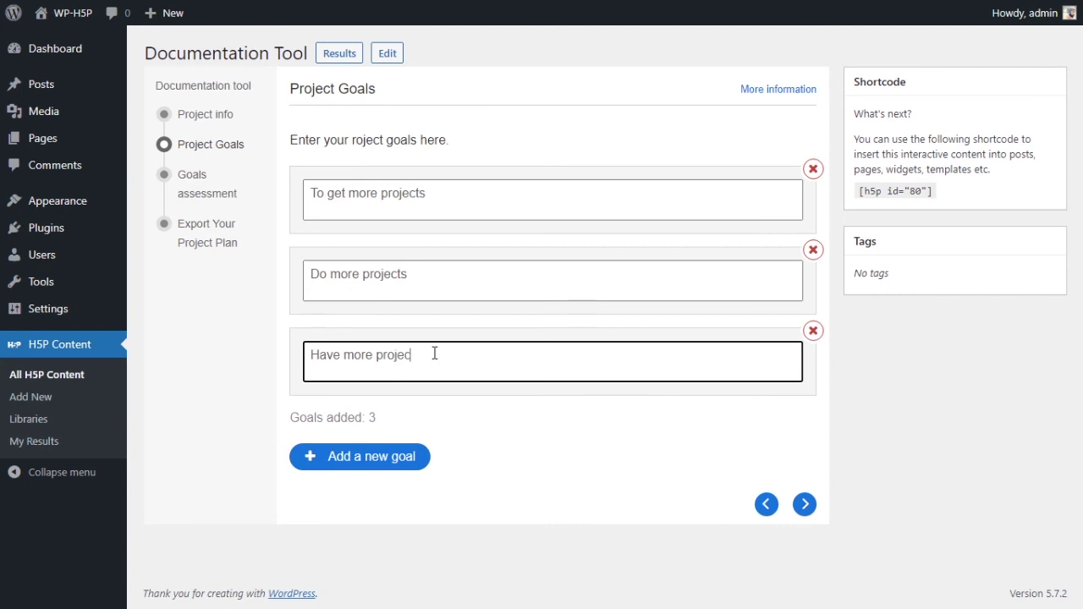
click(630, 467)
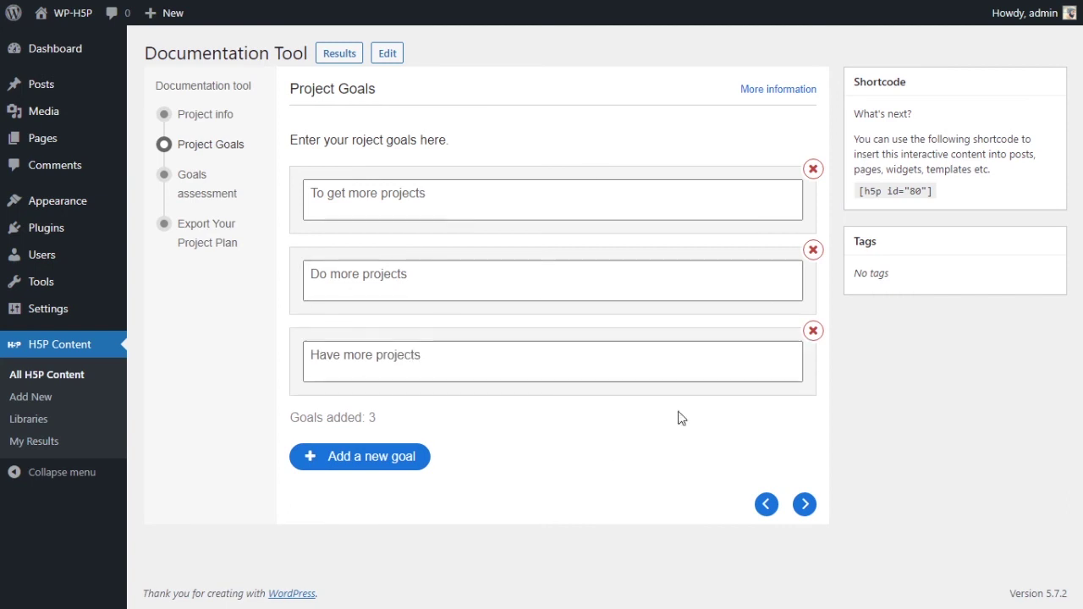
Step: On the goals assessment page, rate the first two goals "Havent started" and the third goal 50%
click(805, 506)
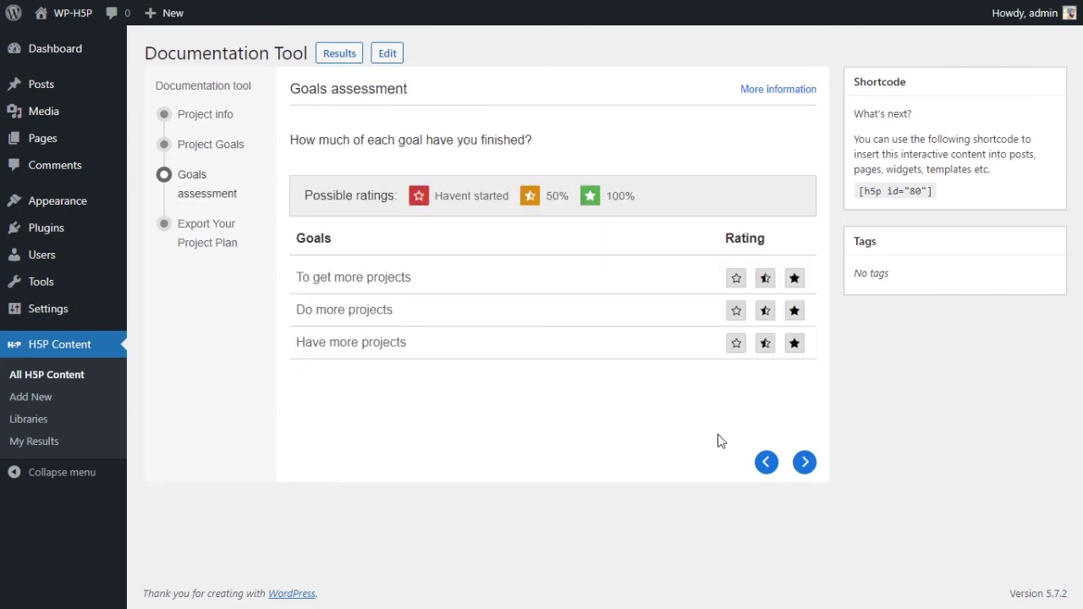
drag(401, 210, 642, 202)
click(642, 202)
click(735, 279)
click(734, 312)
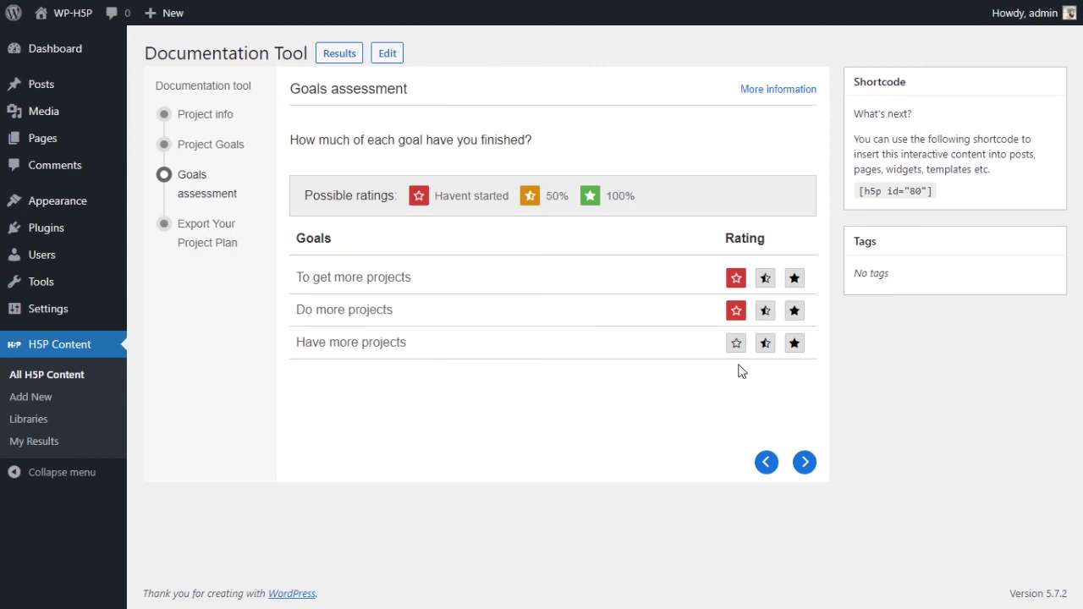
click(765, 345)
Step: Continue to the Export Your Project Plan page, read its description and create the document
click(805, 463)
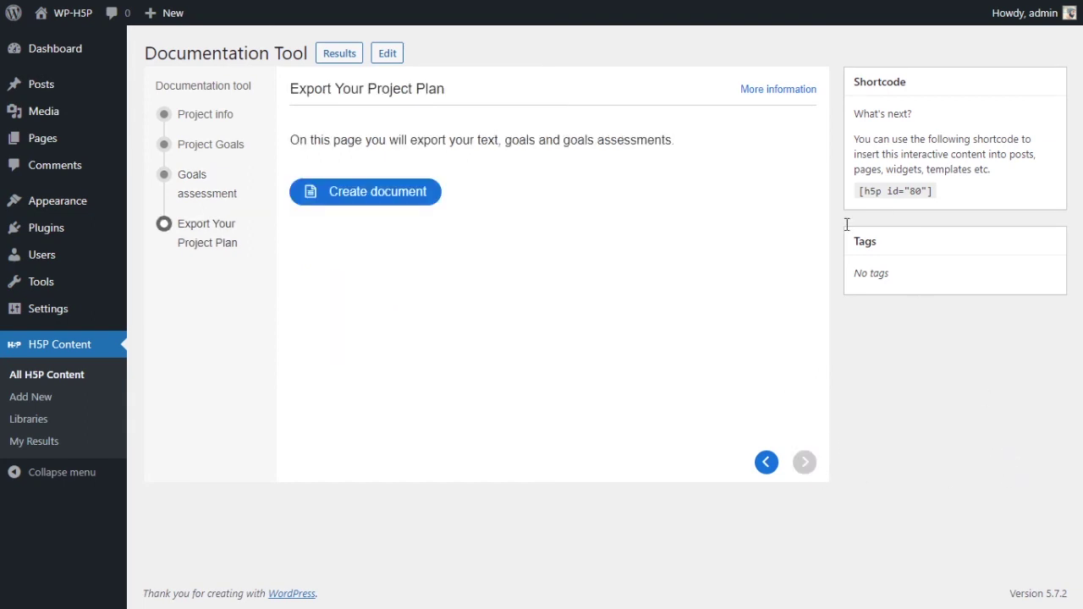
drag(291, 146, 644, 155)
click(643, 155)
drag(513, 157, 662, 159)
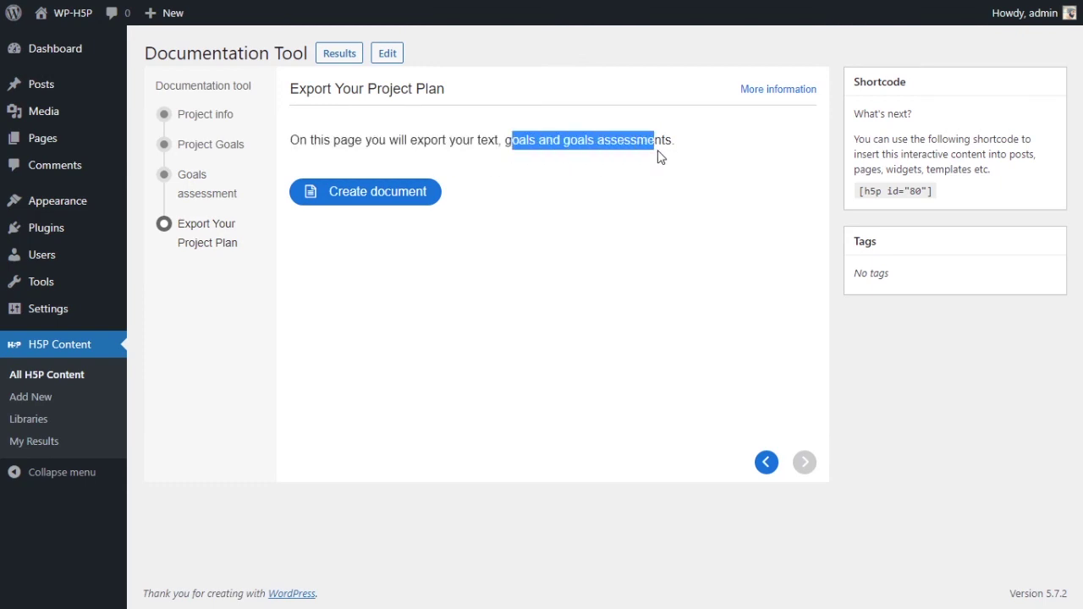
click(662, 158)
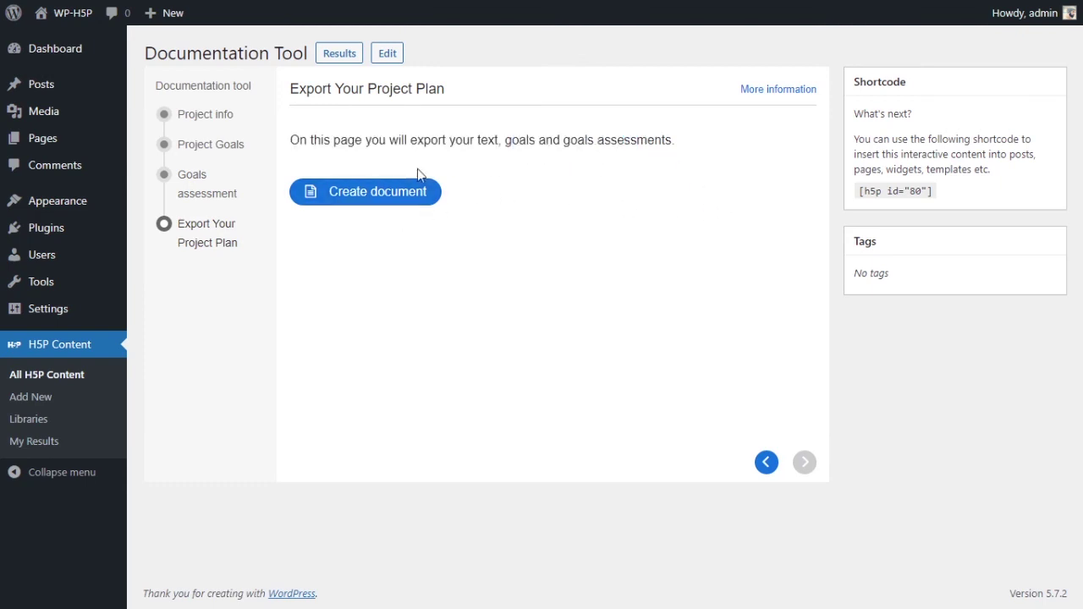
click(382, 196)
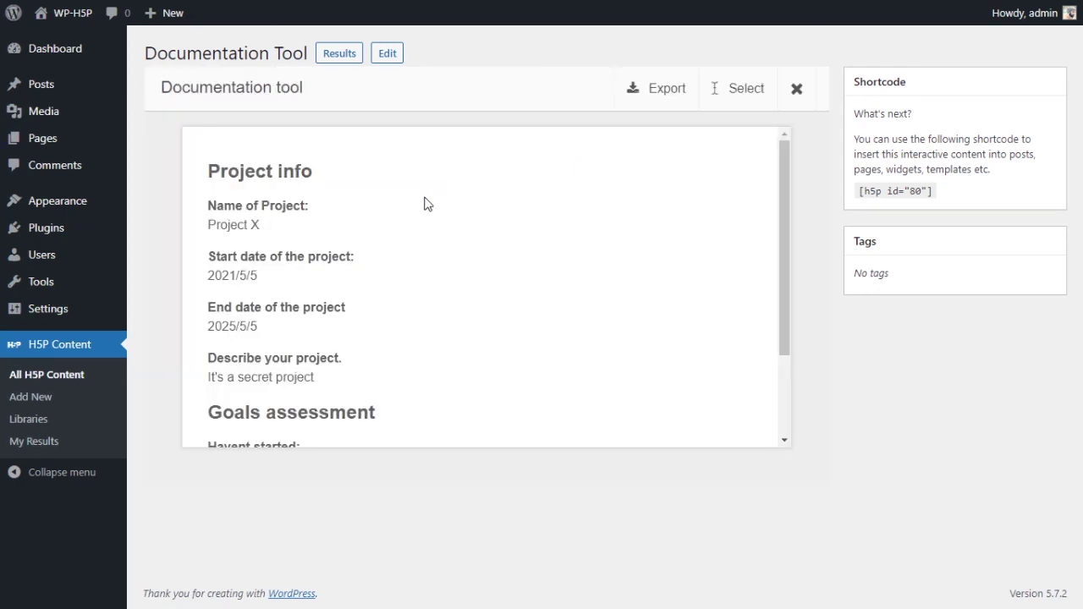
Step: Review the project info and goals assessment in the generated document, and close it
drag(790, 193, 786, 166)
scroll(716, 212, down, 3)
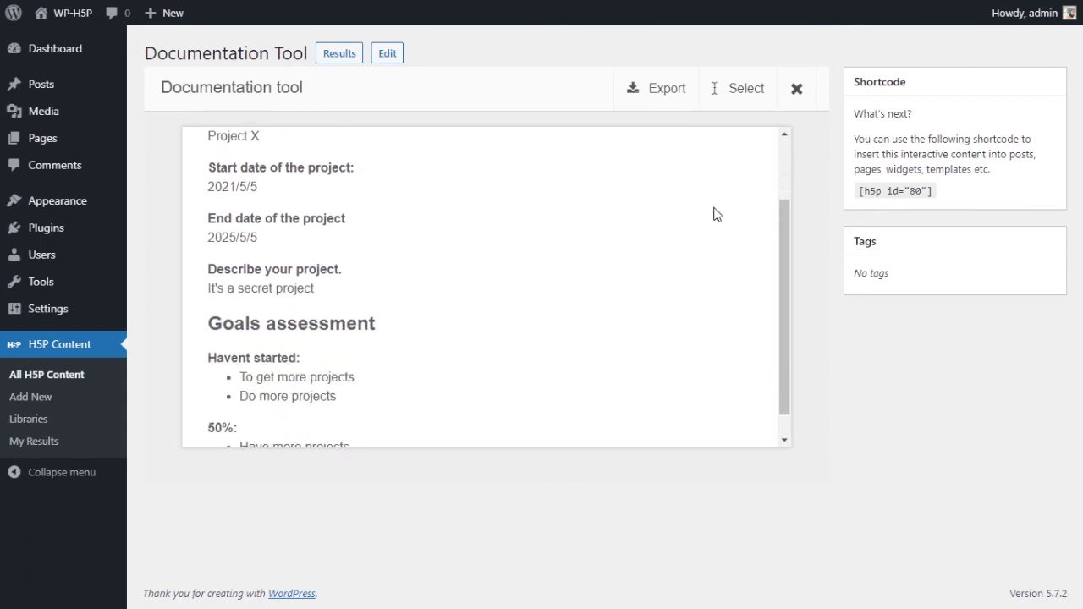
click(800, 90)
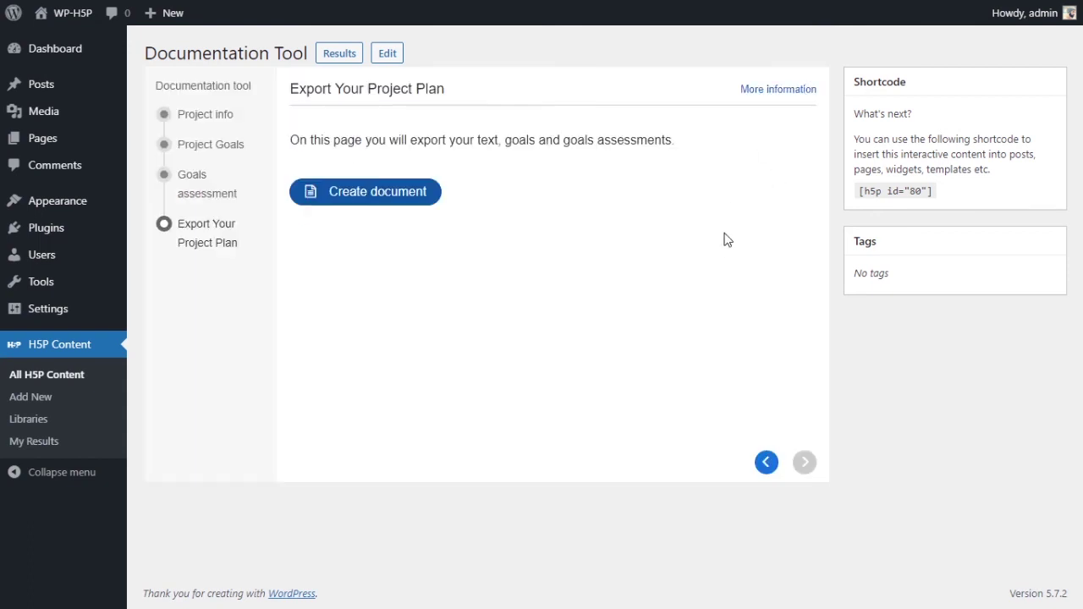
Step: Create the document from the Export Your Project Plan page, try selecting its entire text, and clear the selection
click(418, 194)
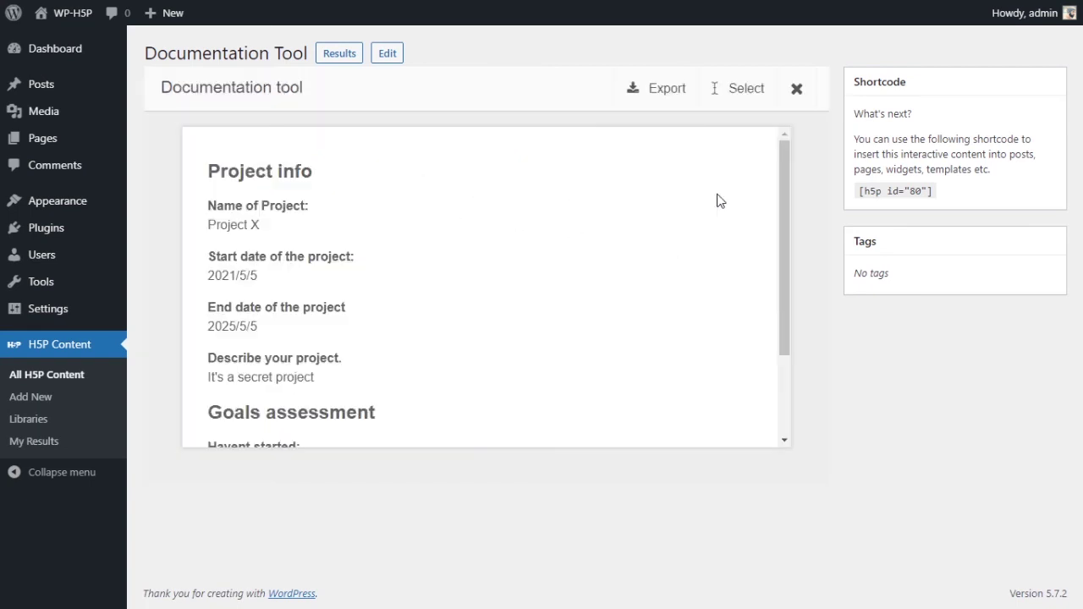
drag(781, 190, 782, 142)
click(728, 88)
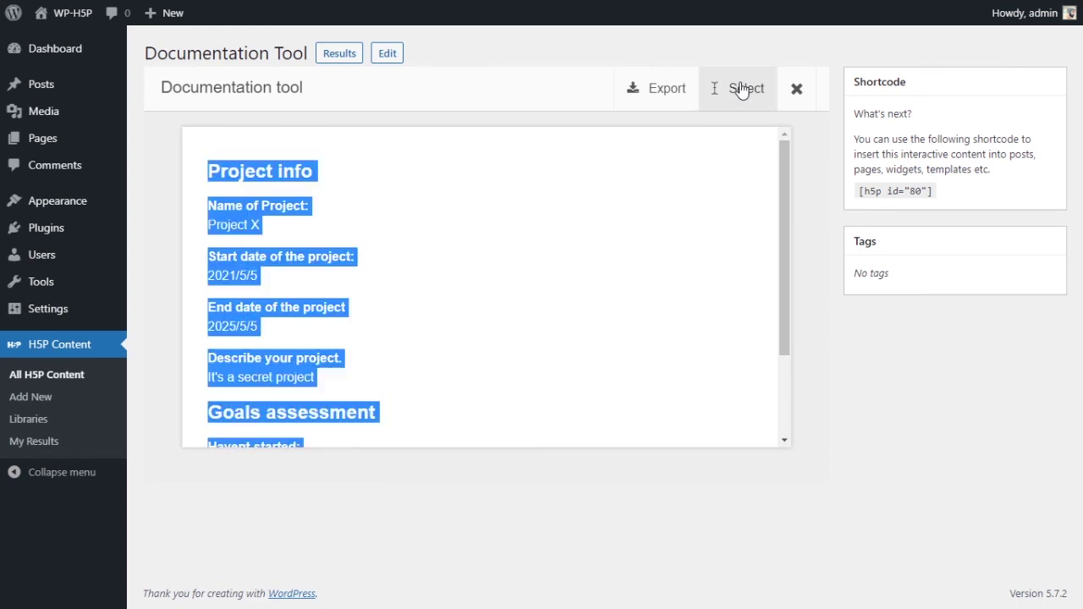
scroll(363, 301, down, 3)
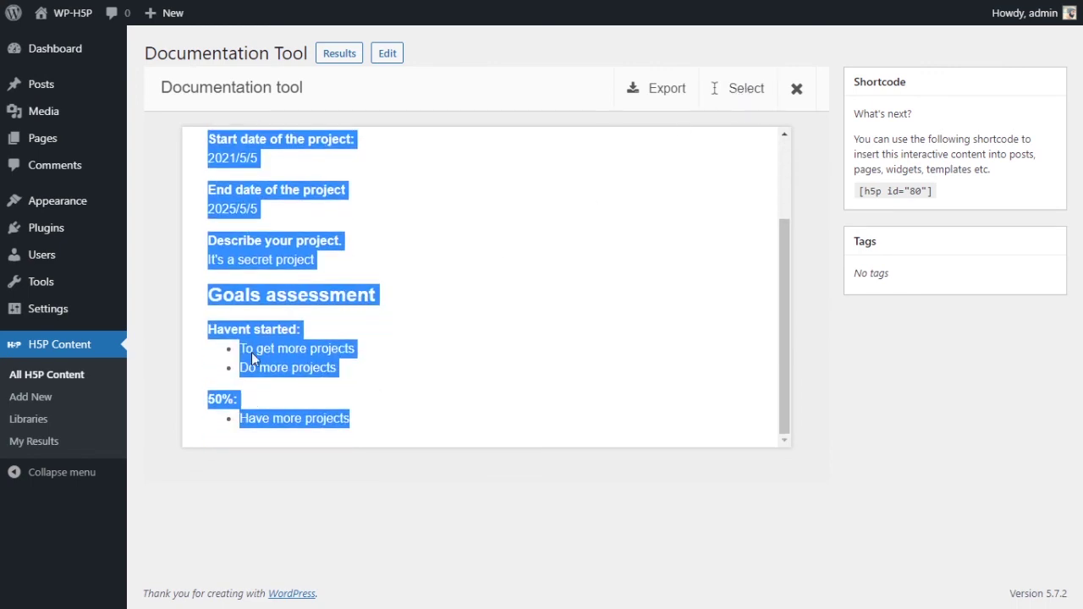
scroll(251, 353, up, 3)
click(617, 273)
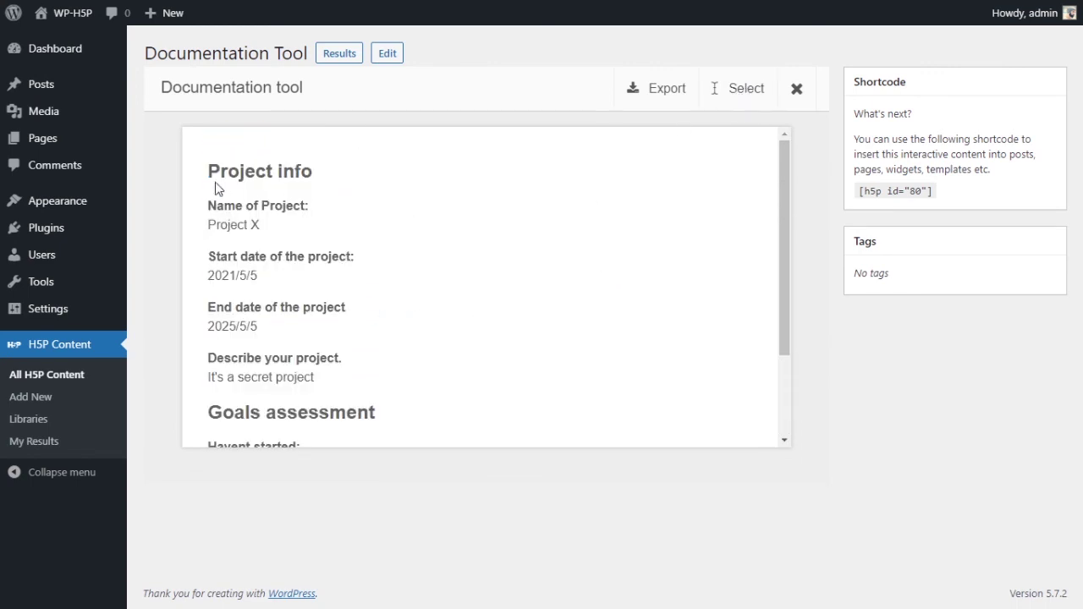
Step: Examine the Project info section of the generated document, from the project name and dates to the project description
drag(210, 171, 330, 176)
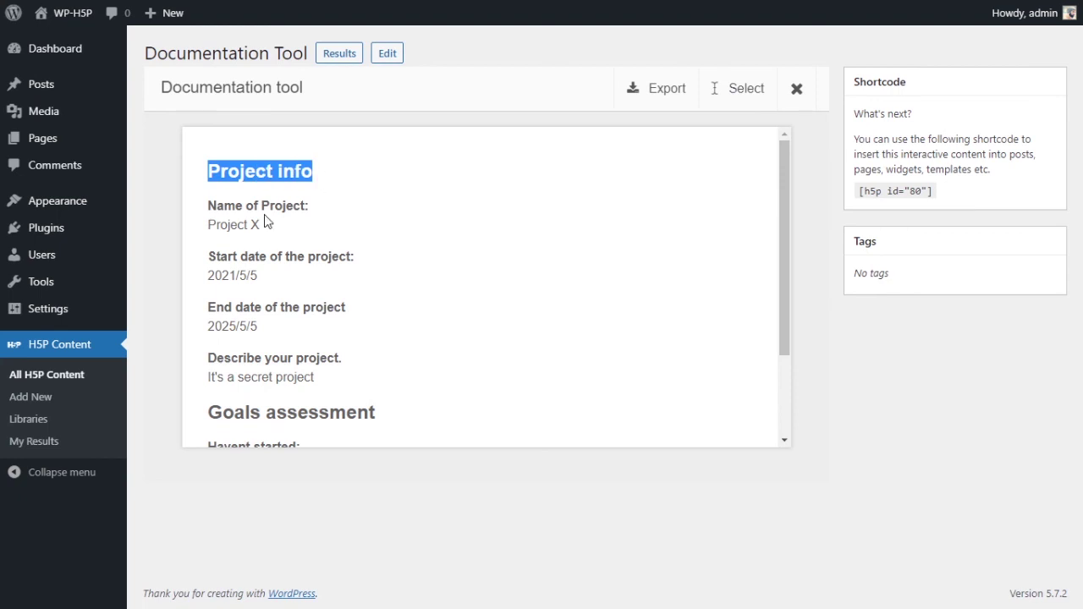
click(222, 172)
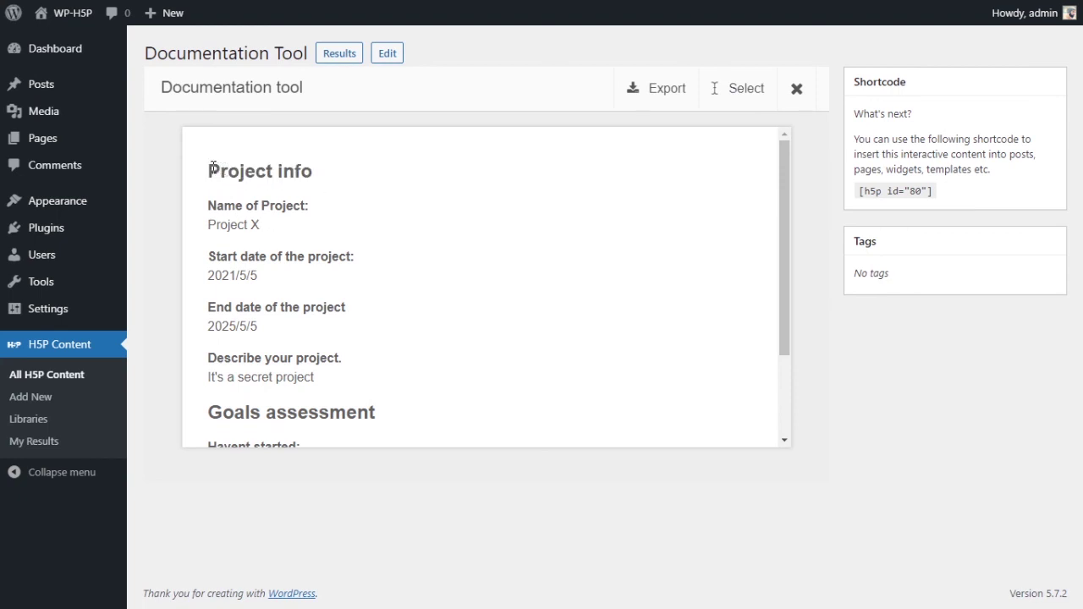
drag(218, 169, 349, 184)
drag(211, 201, 248, 226)
drag(215, 258, 260, 259)
drag(225, 308, 264, 308)
drag(240, 357, 337, 359)
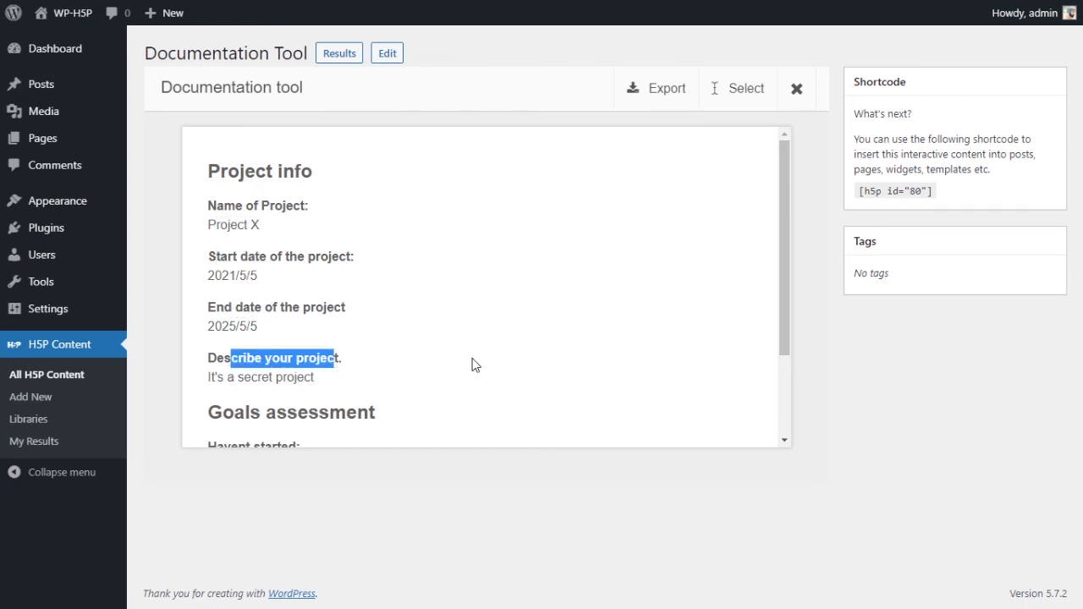
Step: Examine the Goals assessment section and how the goals are grouped under the Havent started and 50% ratings
scroll(488, 363, down, 2)
drag(203, 296, 421, 298)
click(498, 330)
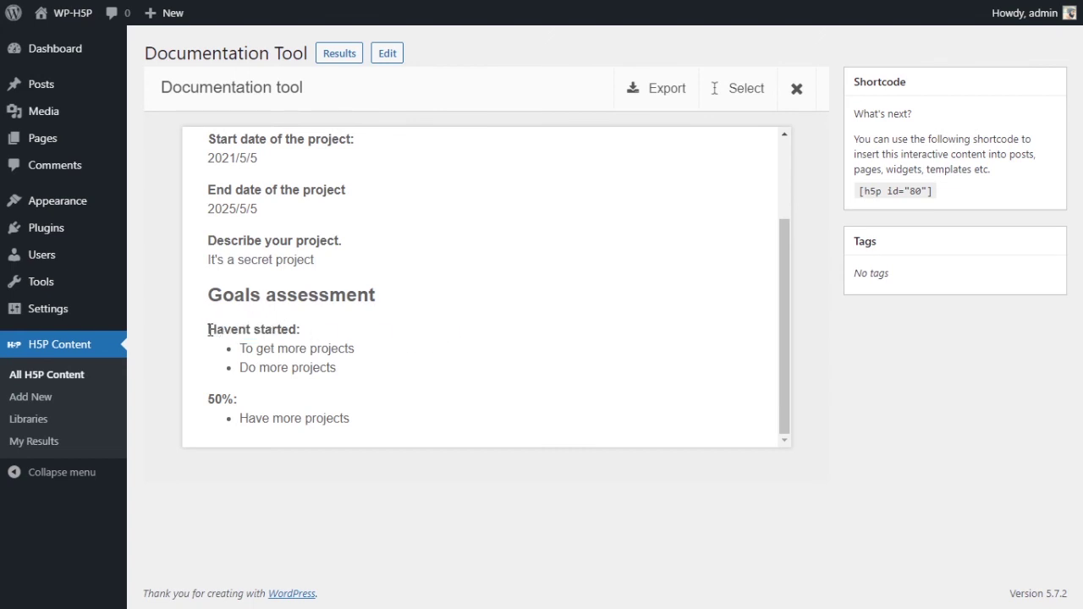
drag(207, 330, 327, 336)
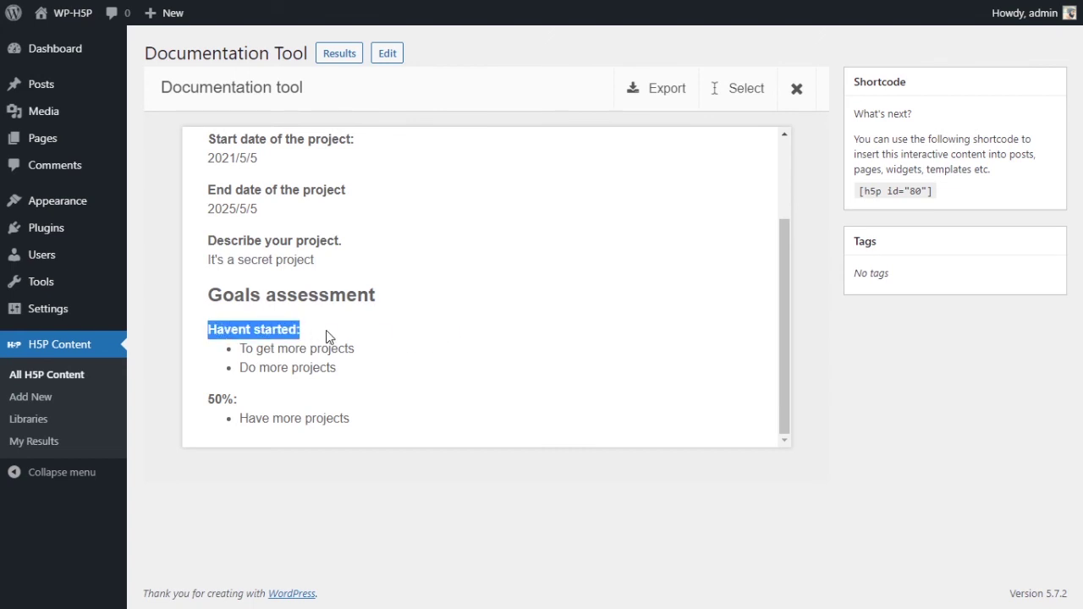
drag(238, 349, 366, 376)
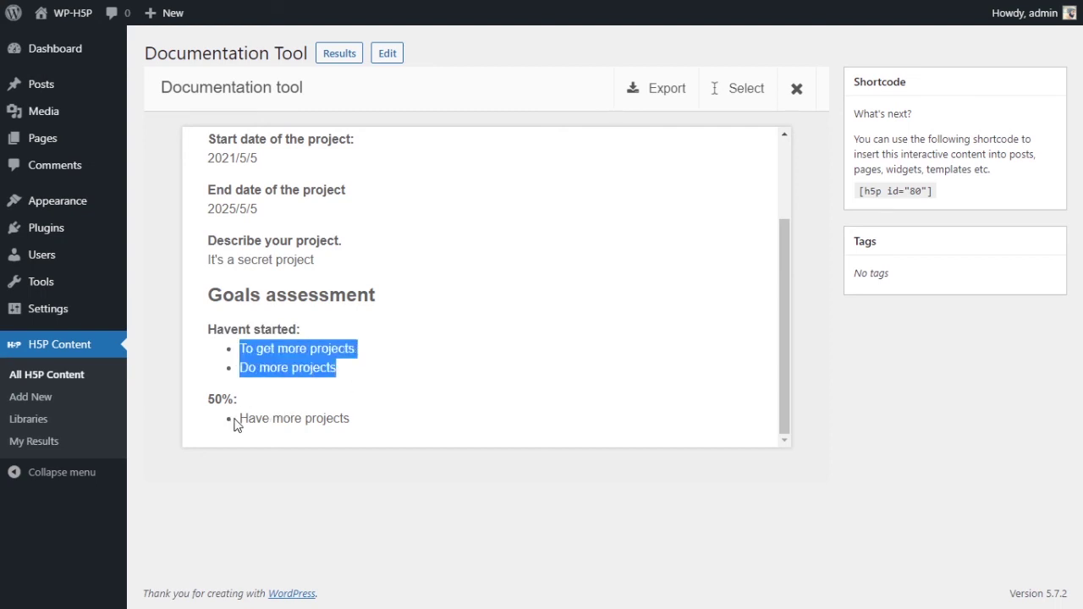
drag(248, 418, 378, 420)
click(378, 420)
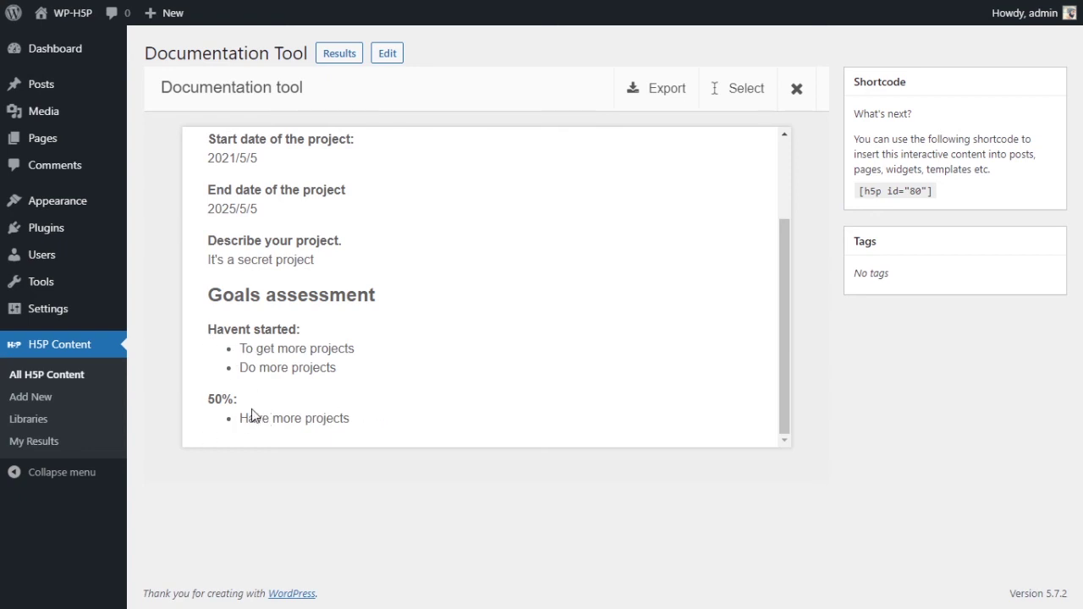
scroll(251, 415, up, 3)
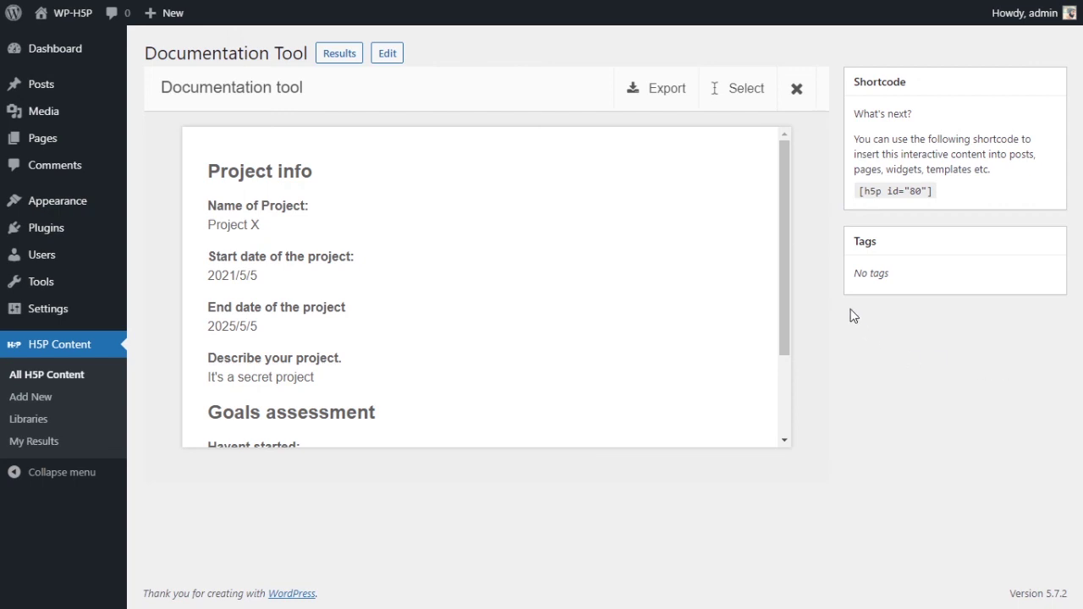
drag(787, 244, 789, 365)
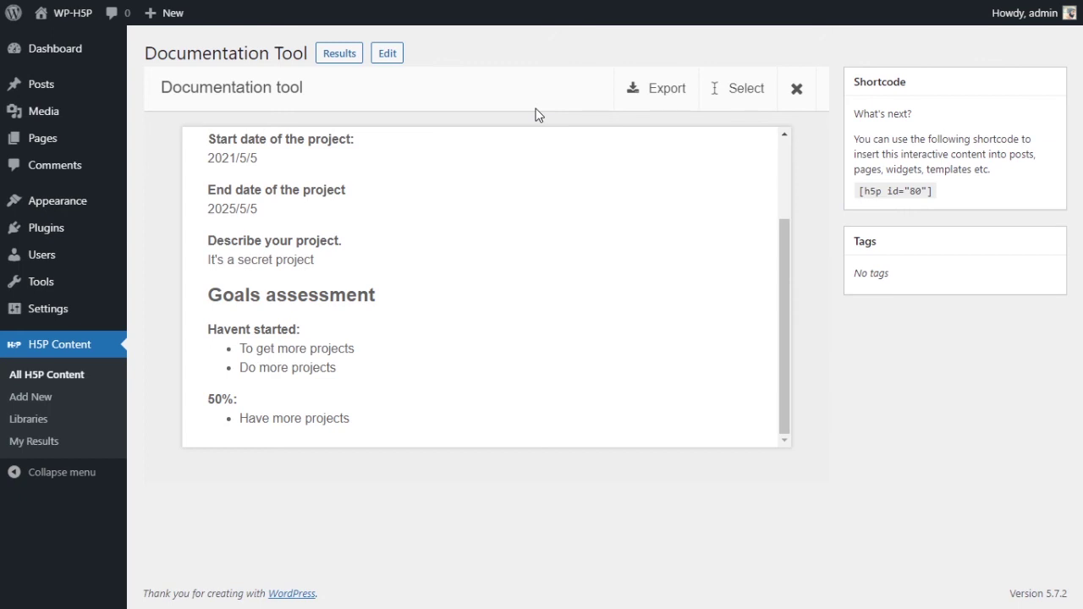
scroll(489, 336, up, 3)
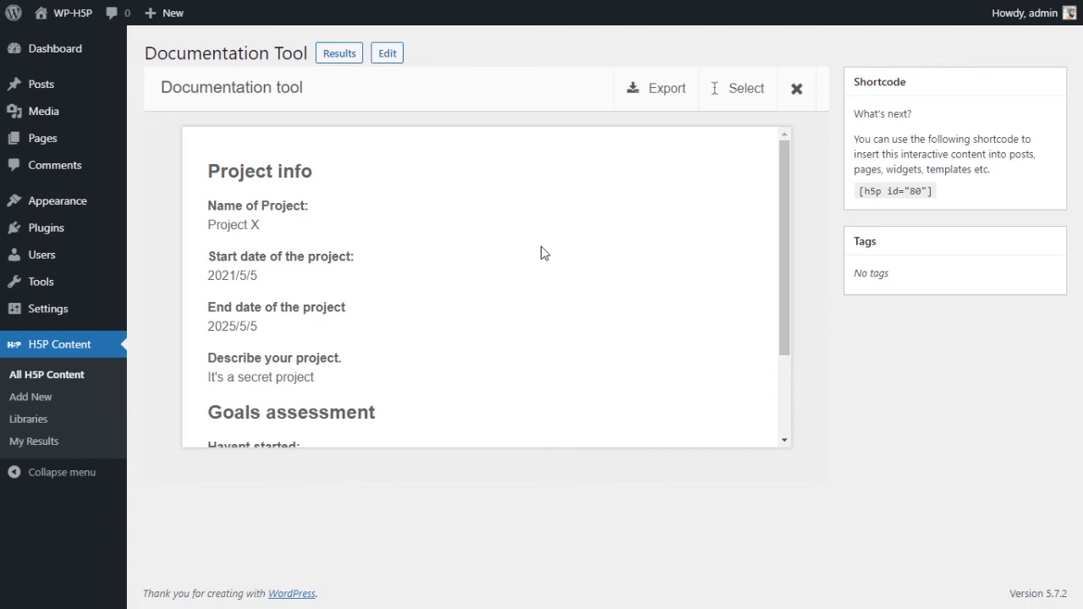
Step: Export the generated document and open the downloaded file exported-text (3).docx in Word
click(657, 90)
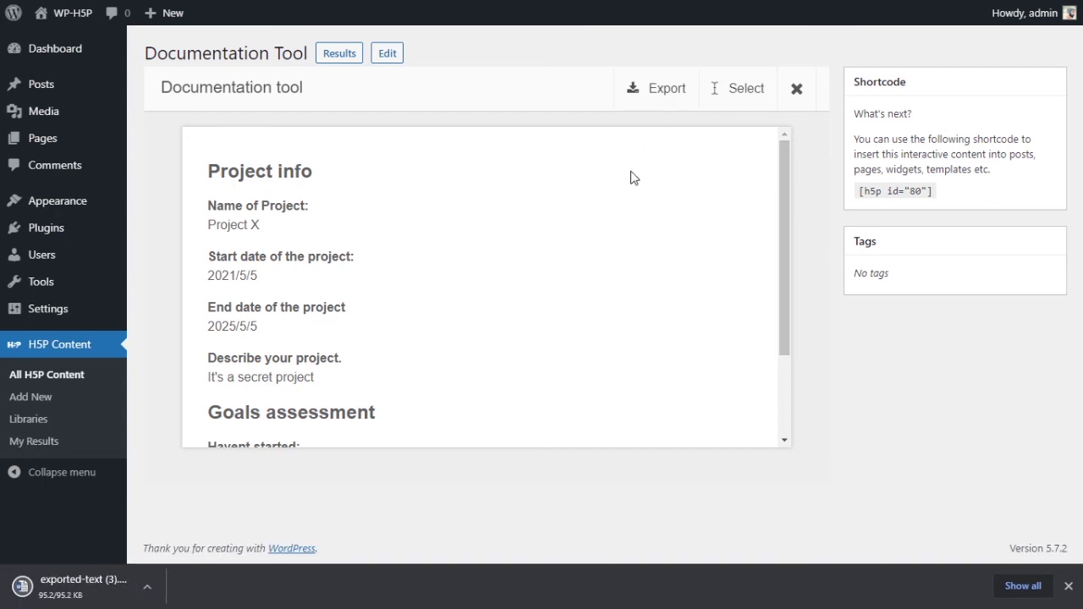
click(98, 591)
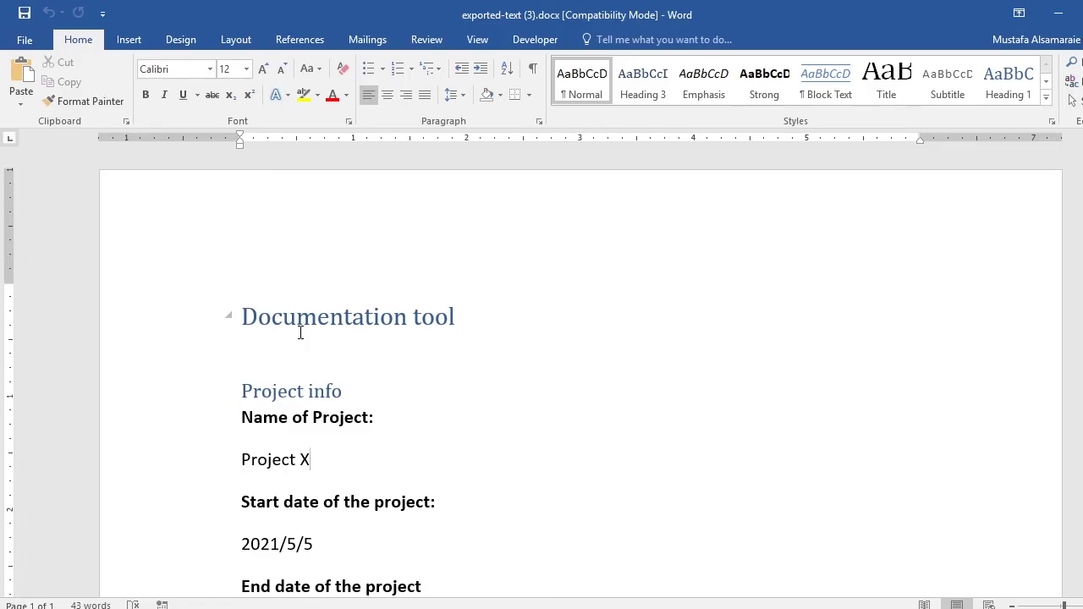
click(296, 319)
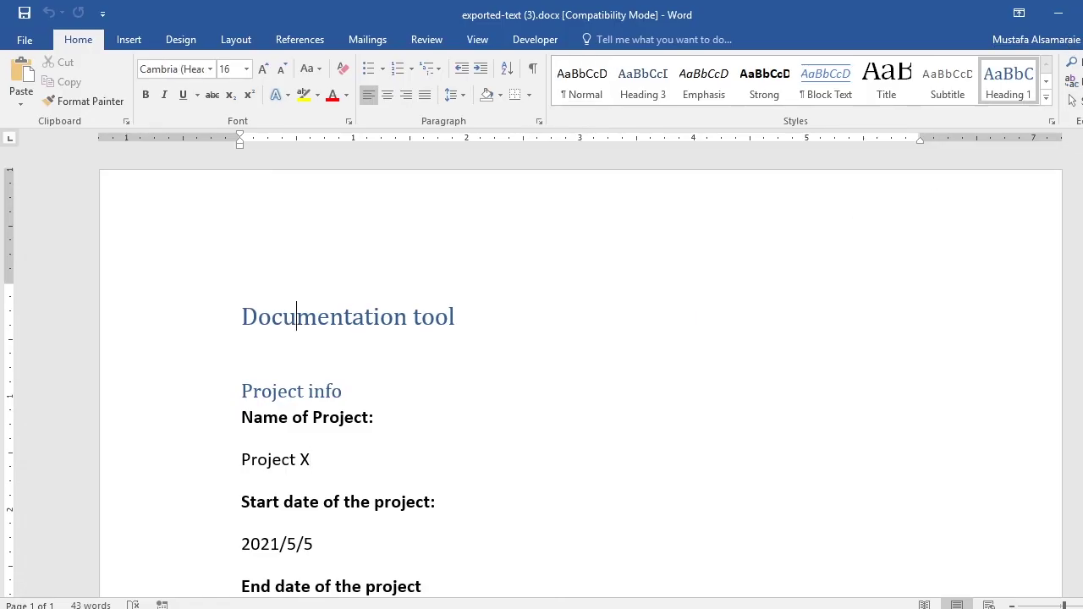
Step: Auto-hide the ribbon and look over the Documentation tool title and the project name in the exported file
click(1019, 13)
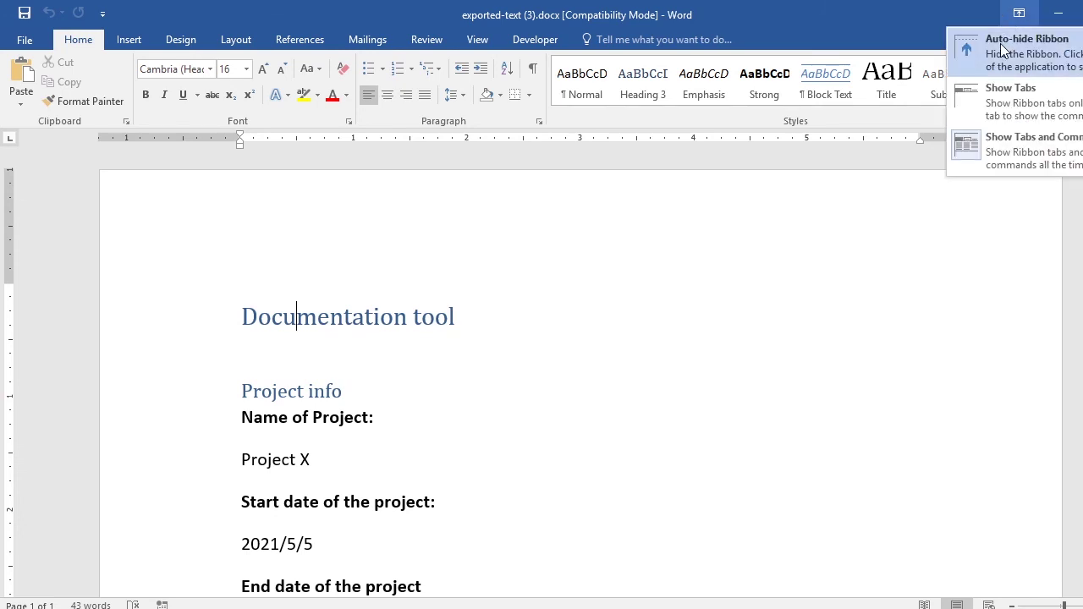
click(986, 38)
click(718, 214)
drag(243, 205, 503, 333)
click(503, 335)
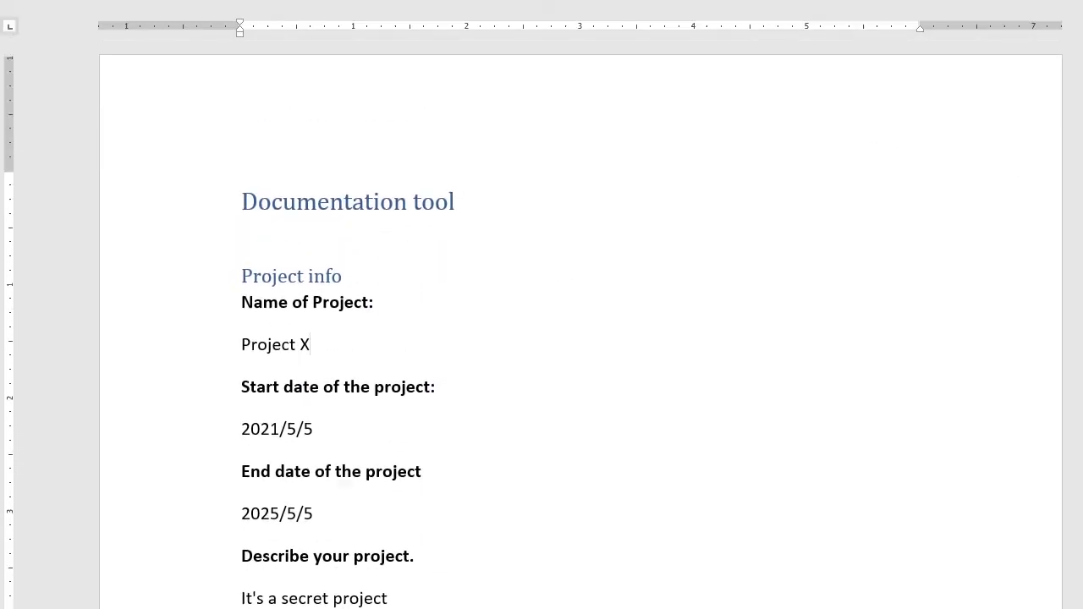
Step: Check the collapsing and expanding of the Documentation tool, Project info and Goals assessment headings, and read through the exported document
click(229, 204)
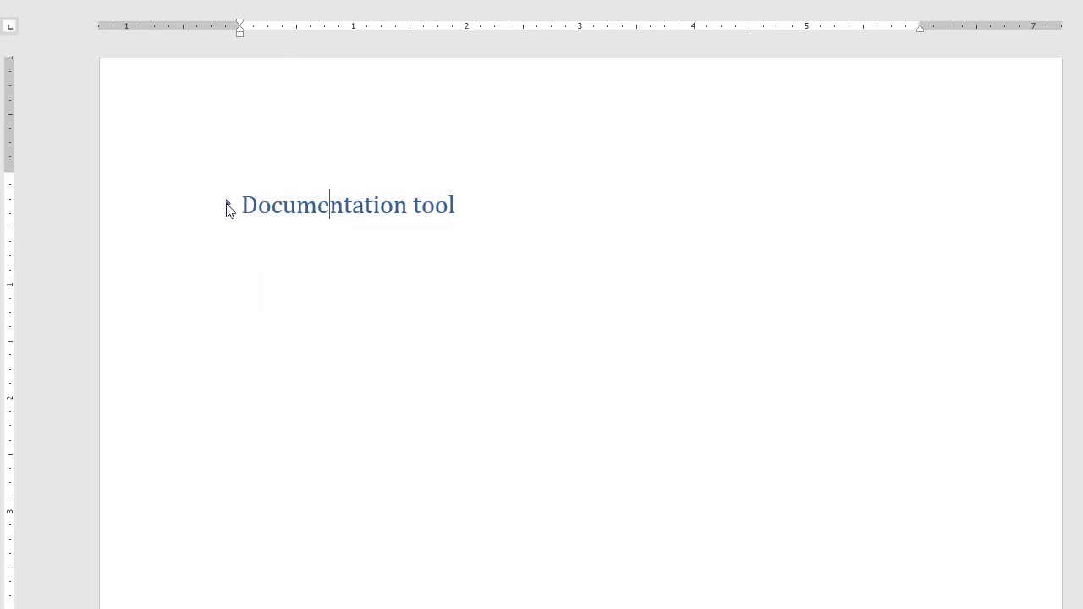
click(228, 205)
click(229, 278)
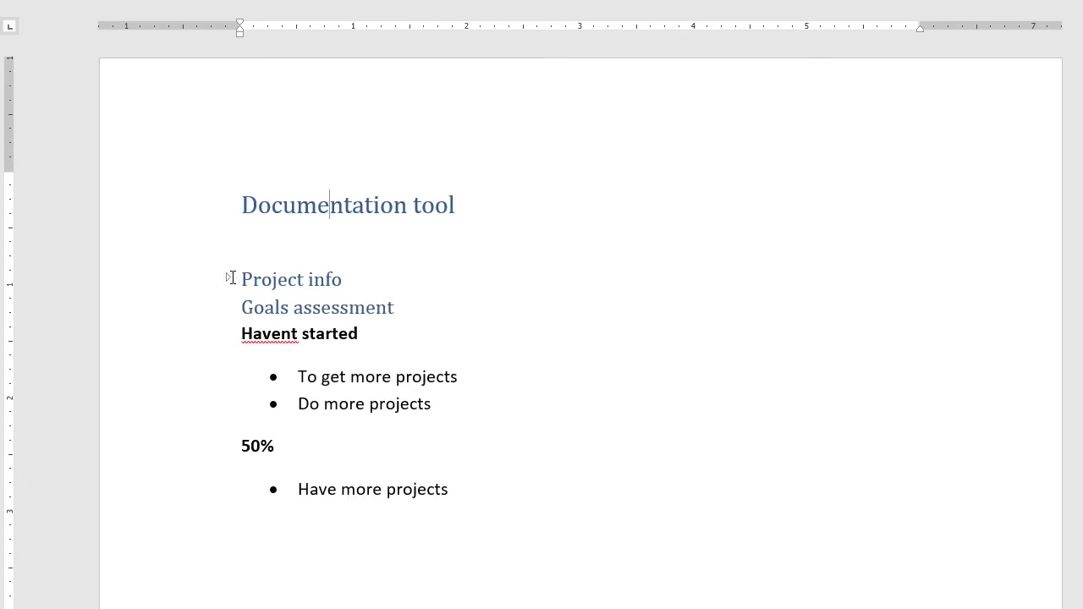
click(229, 308)
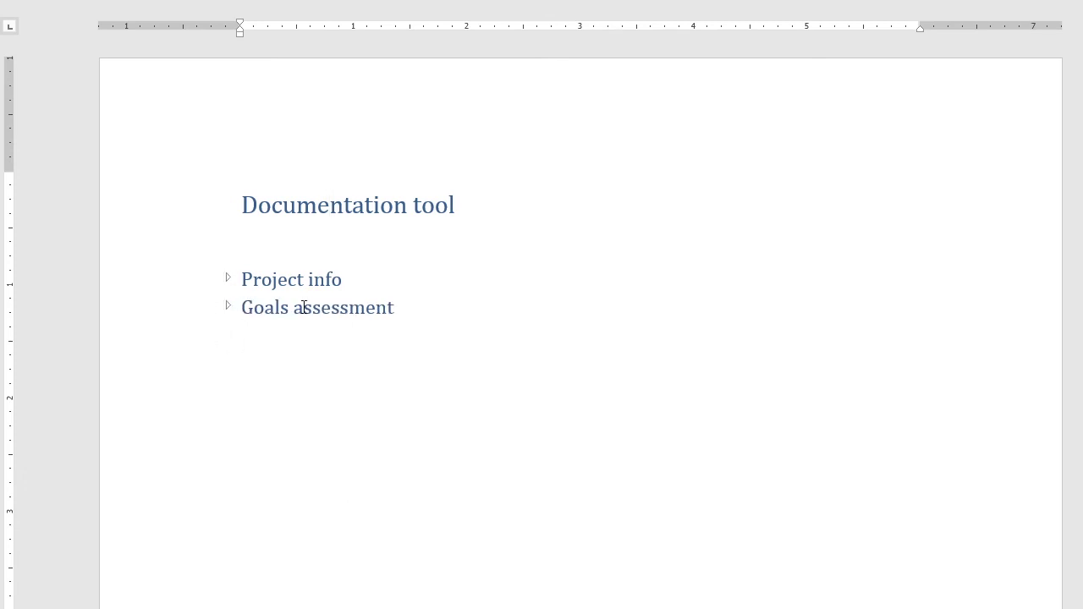
scroll(322, 311, down, 2)
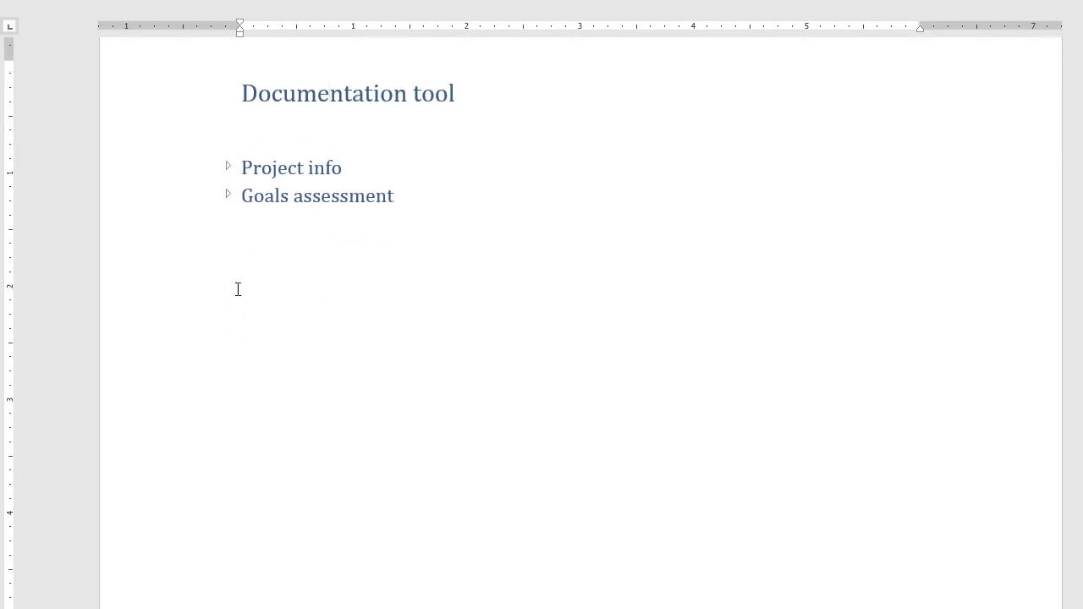
click(227, 195)
click(345, 252)
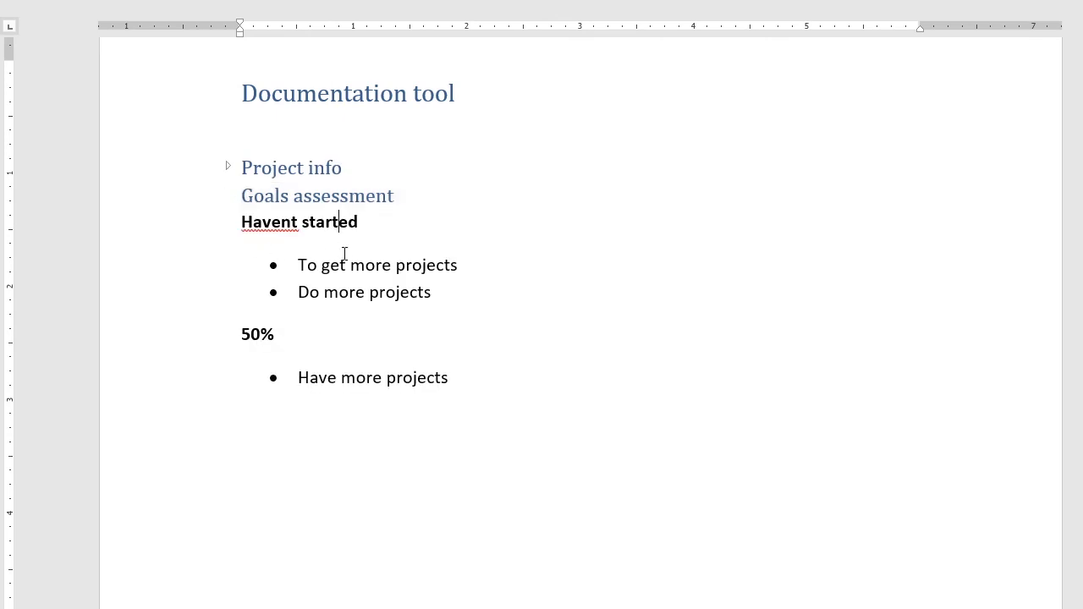
click(229, 166)
click(684, 276)
scroll(500, 330, up, 1)
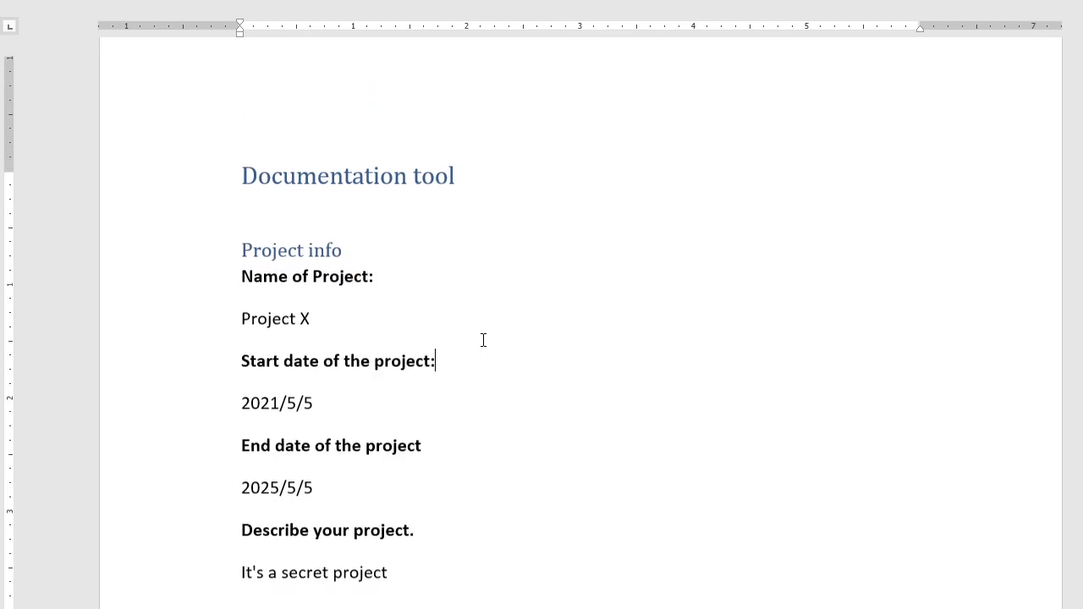
scroll(483, 339, down, 8)
scroll(483, 339, up, 8)
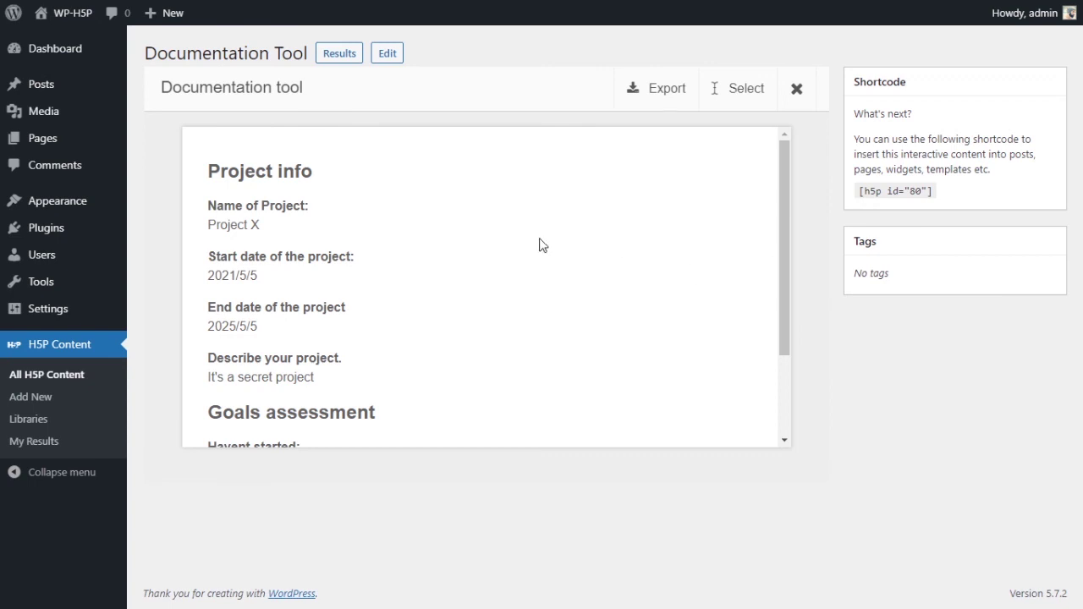
Step: Switch back to WordPress, look over the generated document and copy the content's shortcode [h5p id="80"]
scroll(455, 254, down, 2)
scroll(530, 308, up, 2)
scroll(529, 311, down, 2)
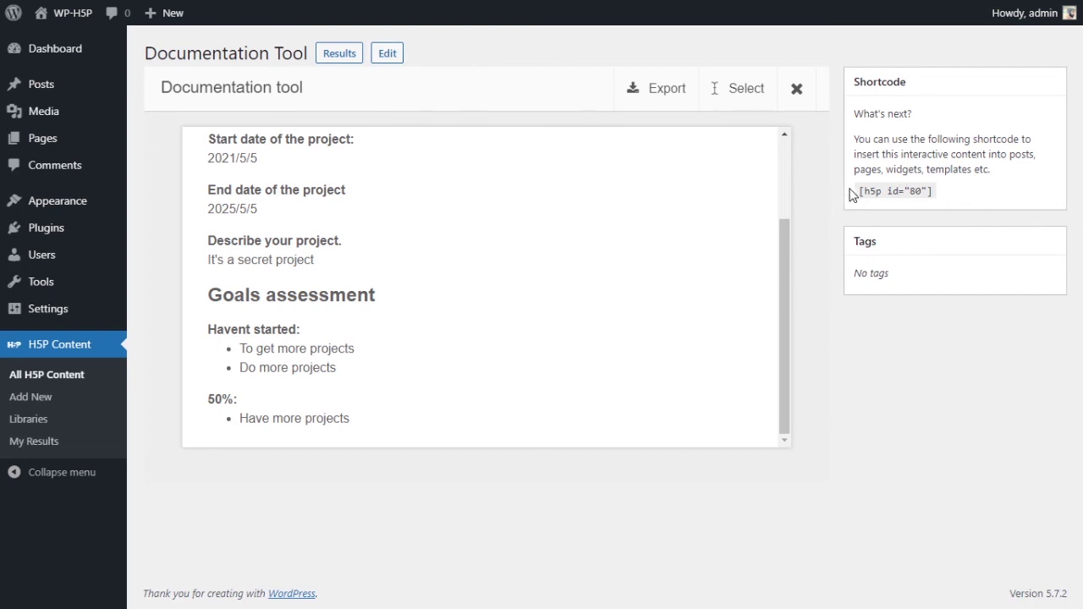
drag(859, 190, 935, 193)
key(ctrl+c)
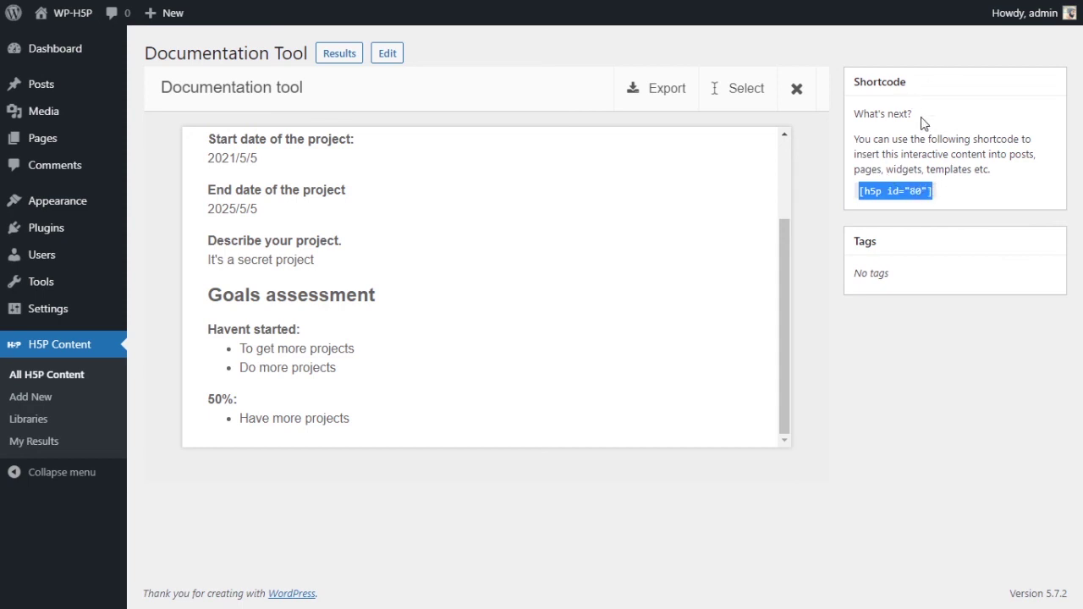
Step: Start a new WordPress post and title it #35 Documentation Tool
mouse_move(46, 86)
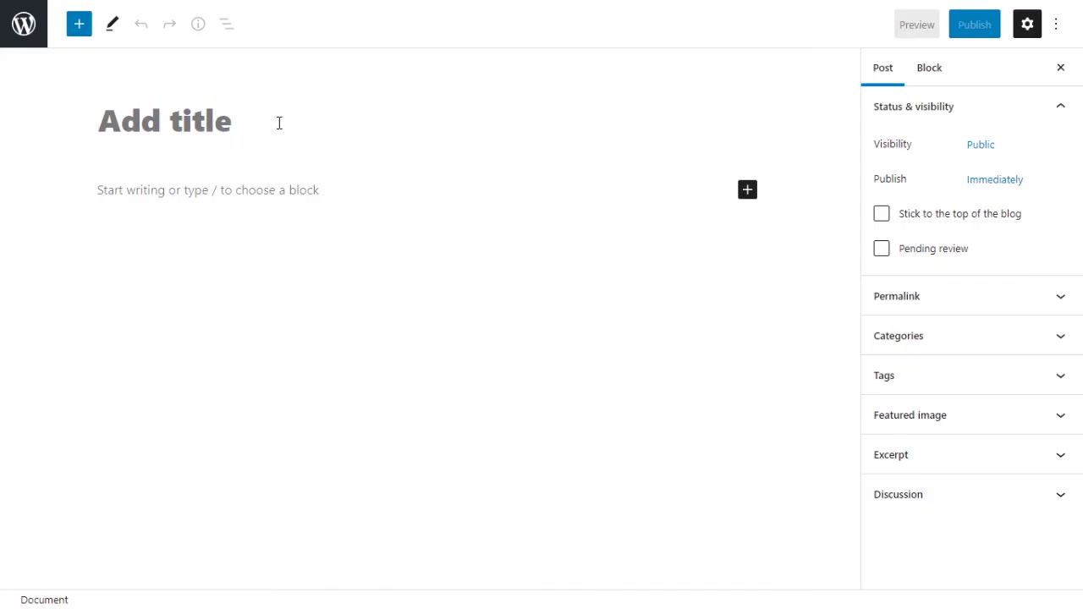
text(35)
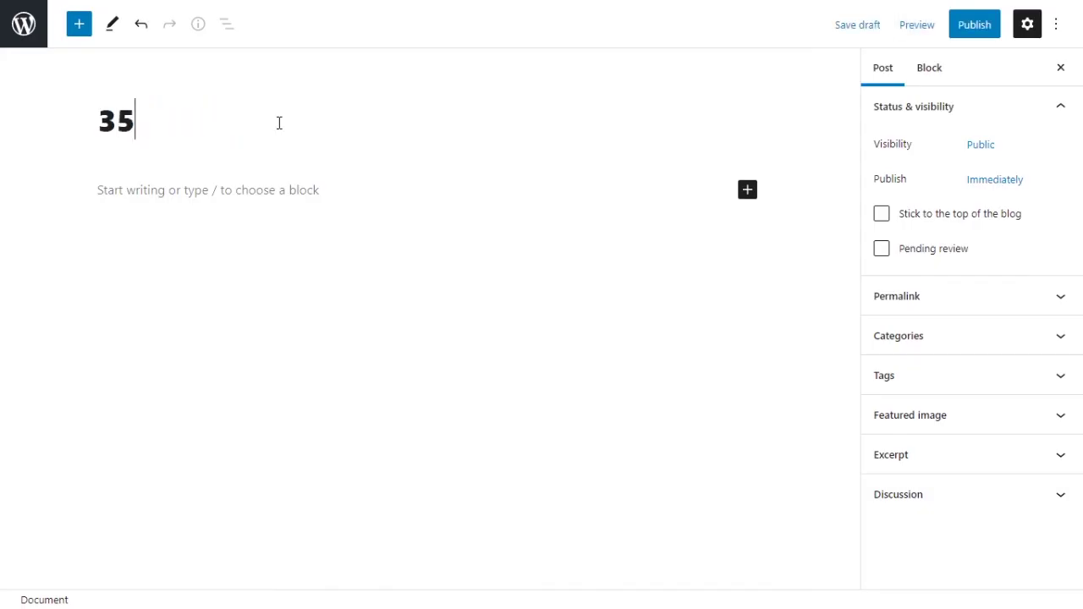
key(BackSpace)
key(BackSpace)
text(#35 )
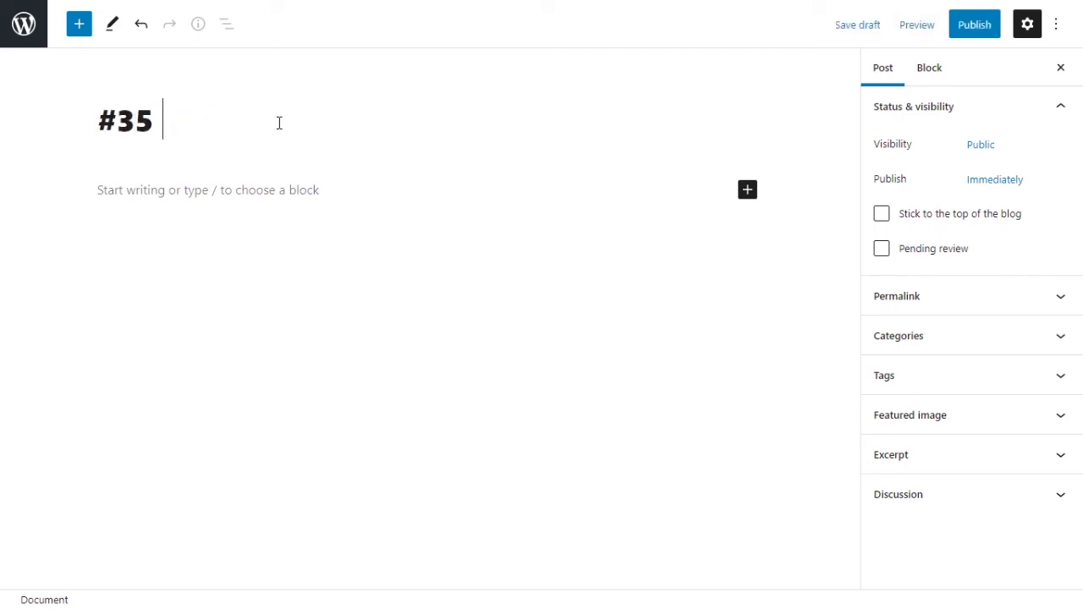
text(Do)
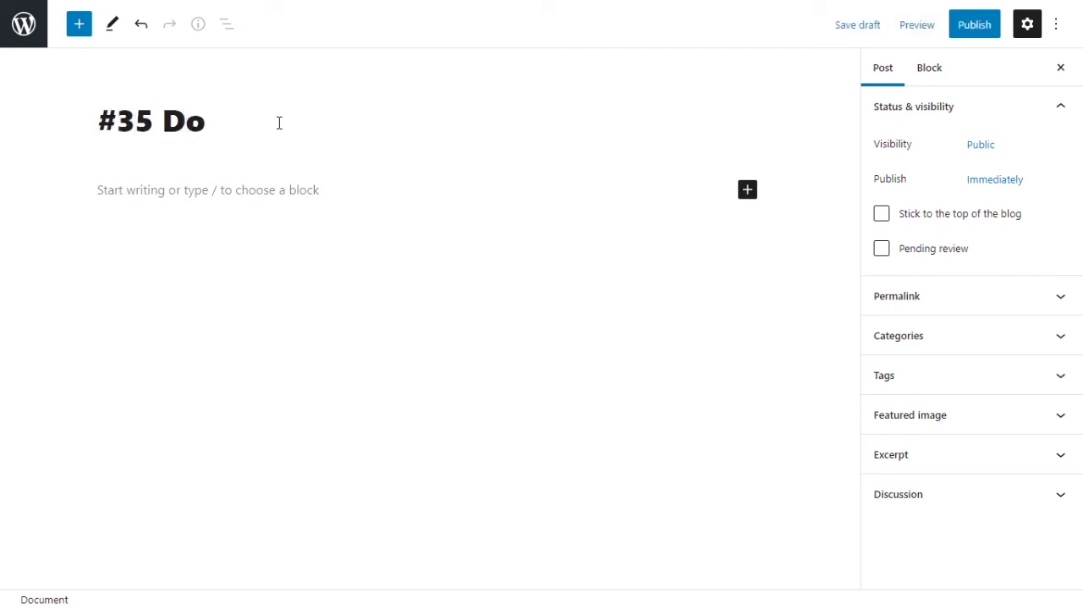
text(cumen)
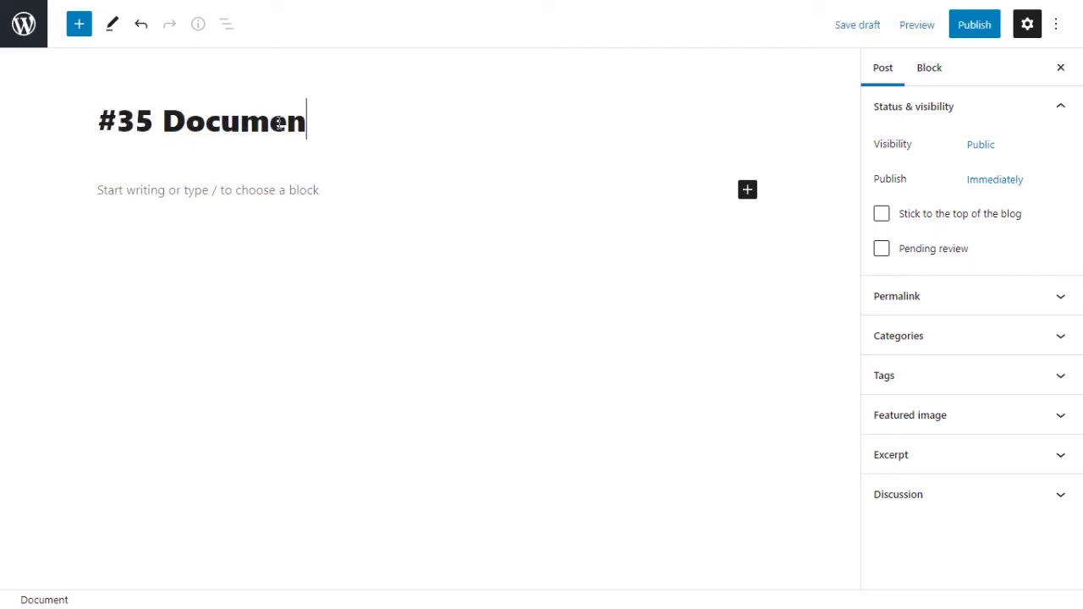
text(tation )
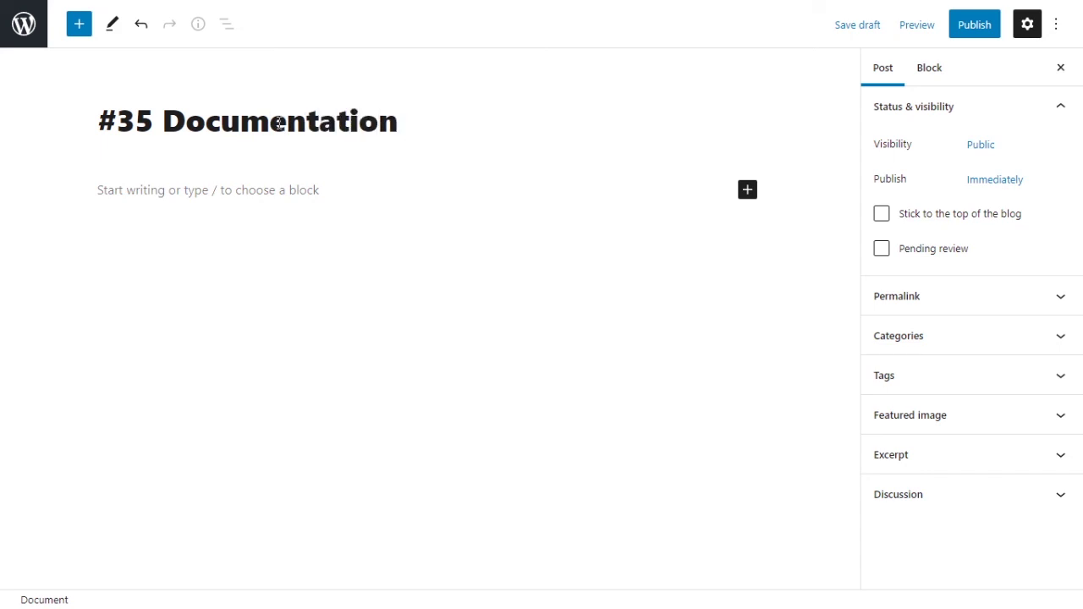
text(Too)
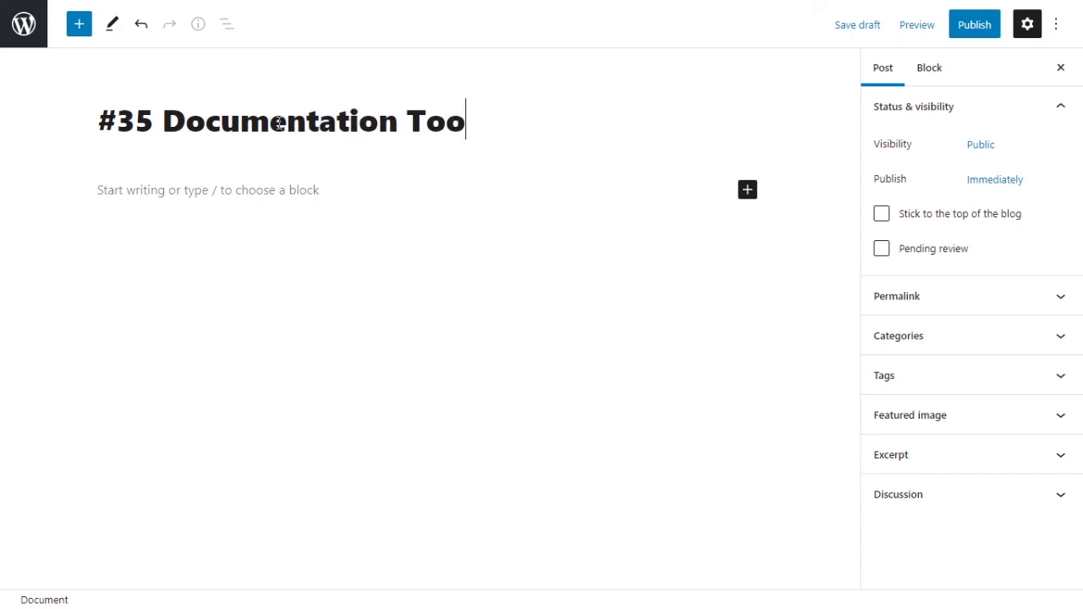
text(l)
Step: Insert a Shortcode block below the post title and paste [h5p id="80"] into it
click(358, 200)
click(744, 195)
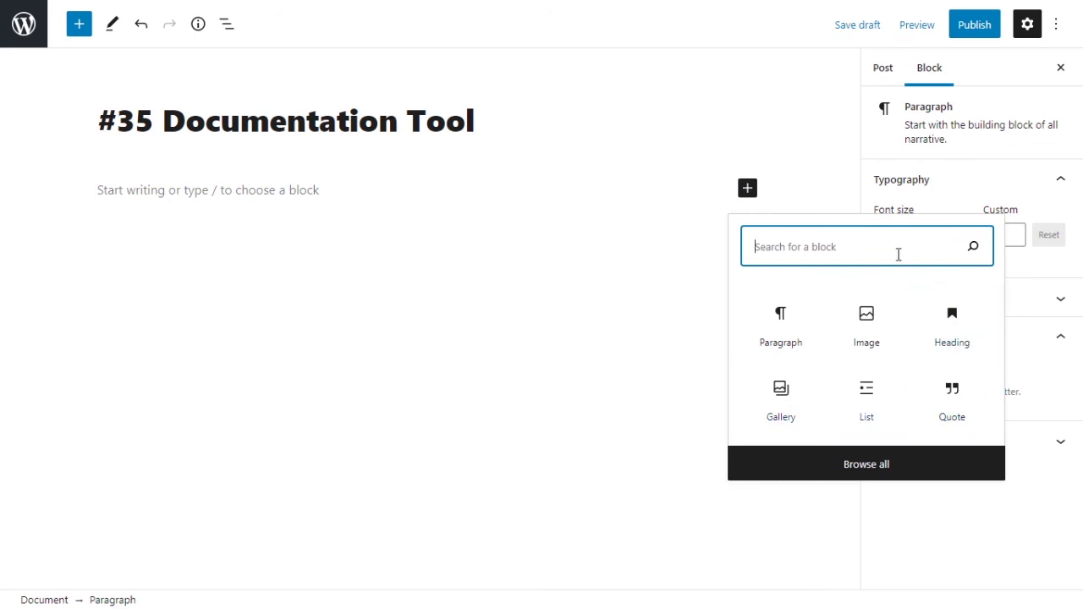
text(short)
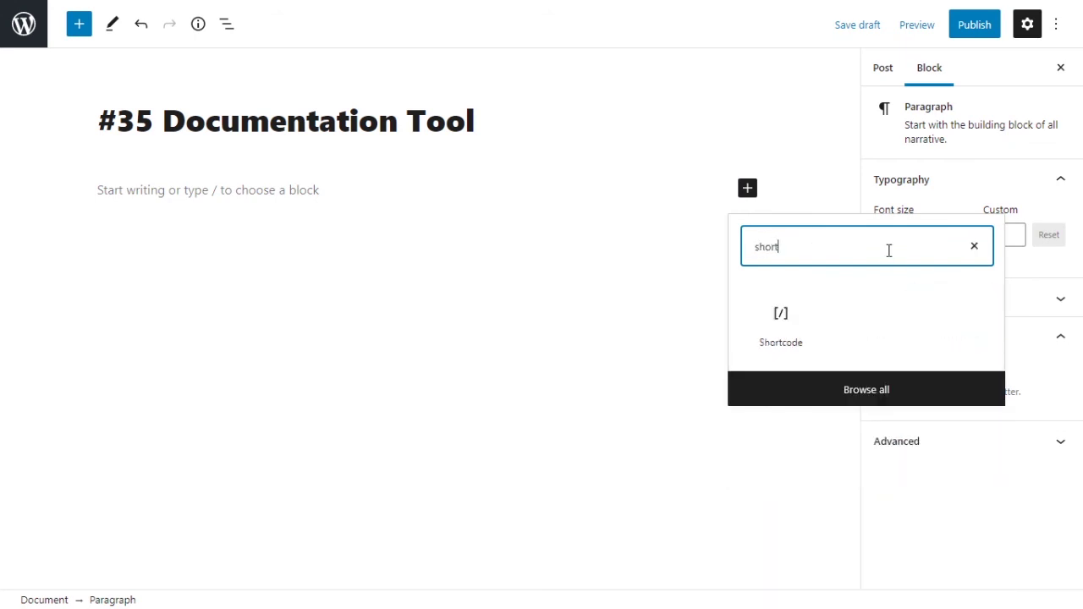
click(794, 349)
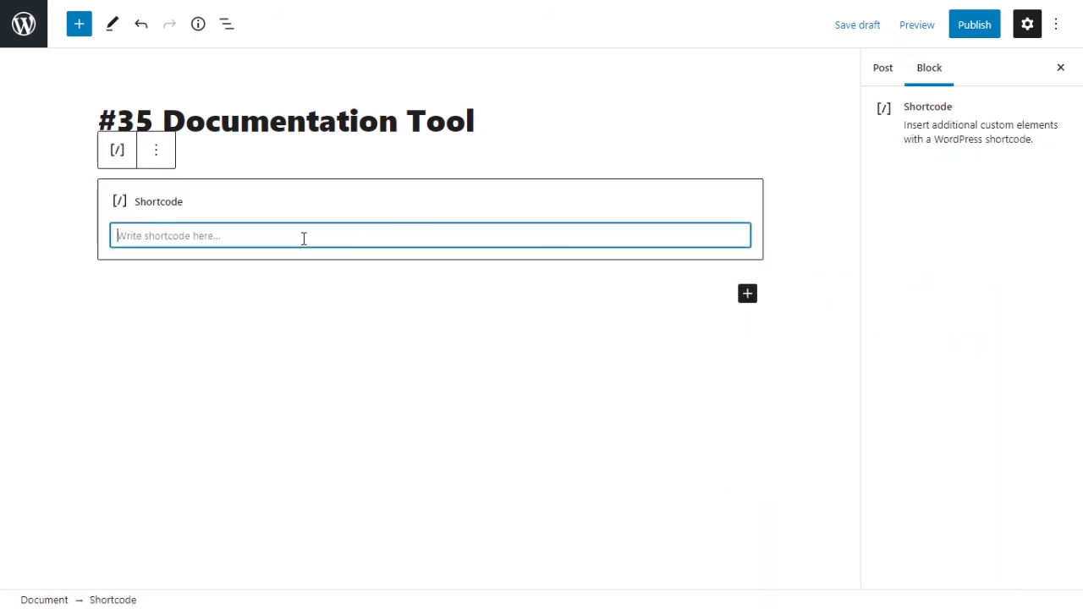
key(ctrl+v)
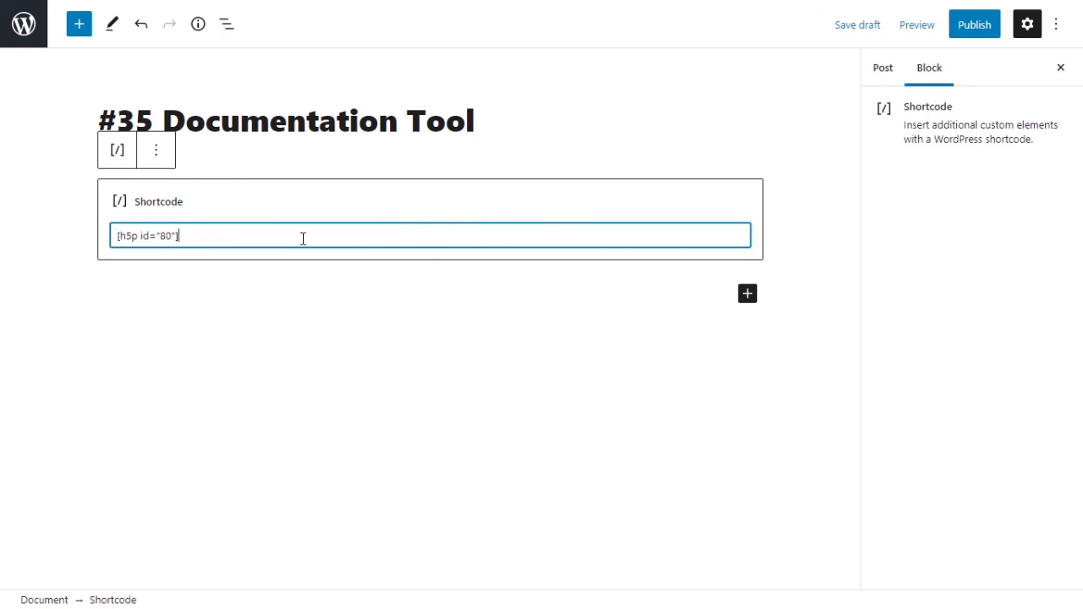
Step: Publish the post and open the live version for viewing
click(975, 24)
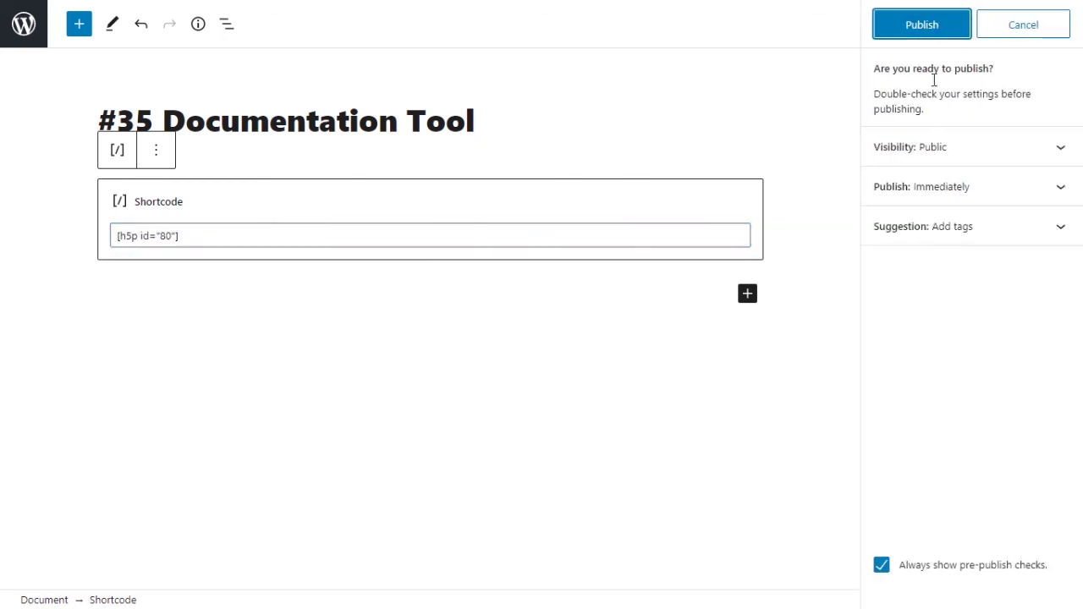
click(920, 36)
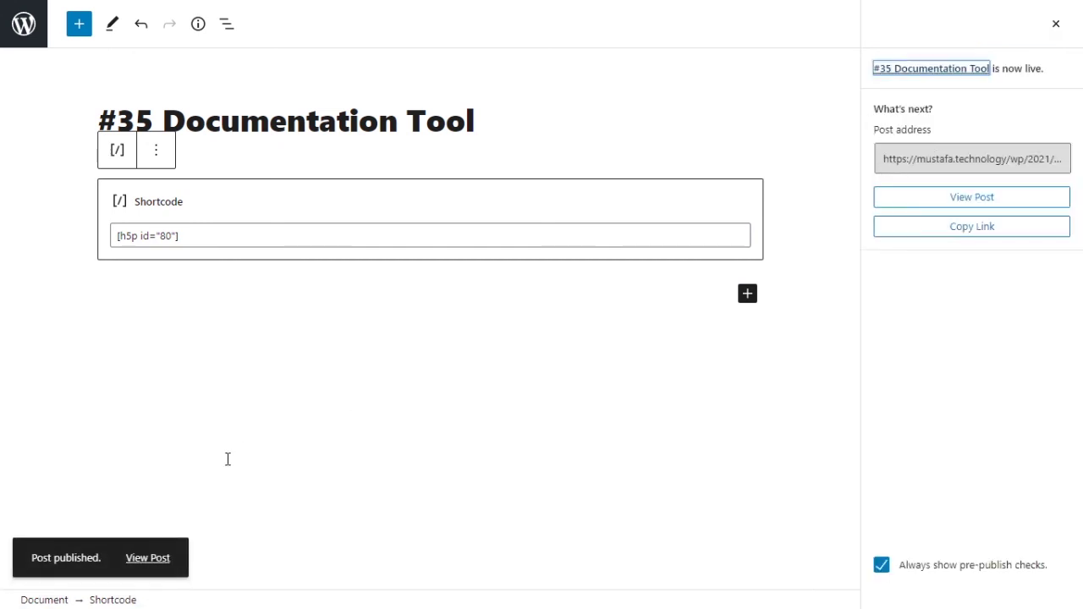
click(153, 562)
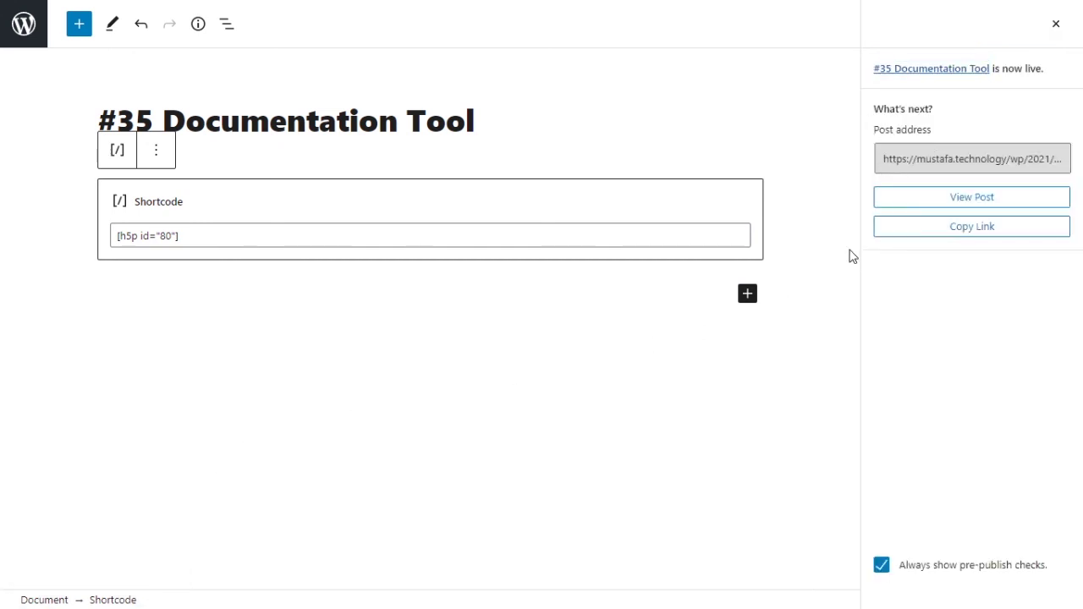
click(983, 198)
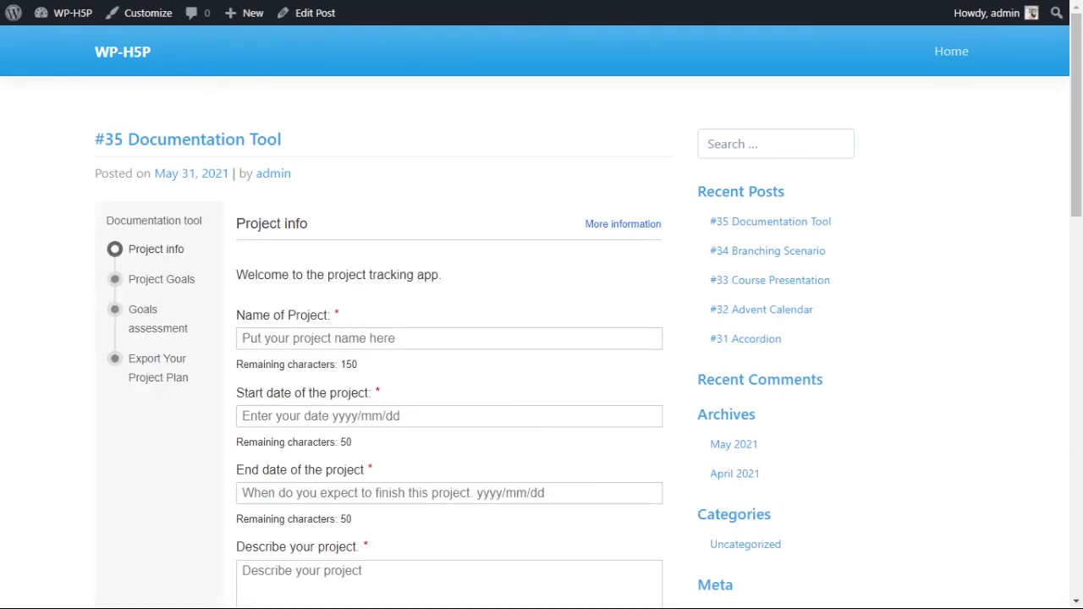
Step: Look over the embedded tool's Project info page, including its text fields, image and page navigation
scroll(623, 266, down, 7)
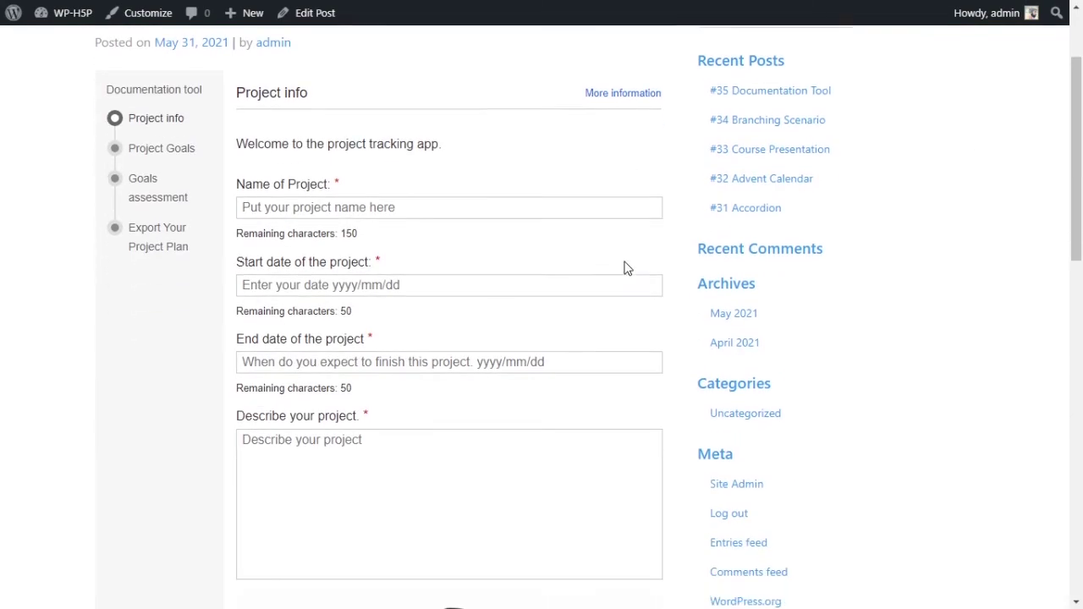
scroll(496, 300, down, 4)
scroll(496, 300, up, 10)
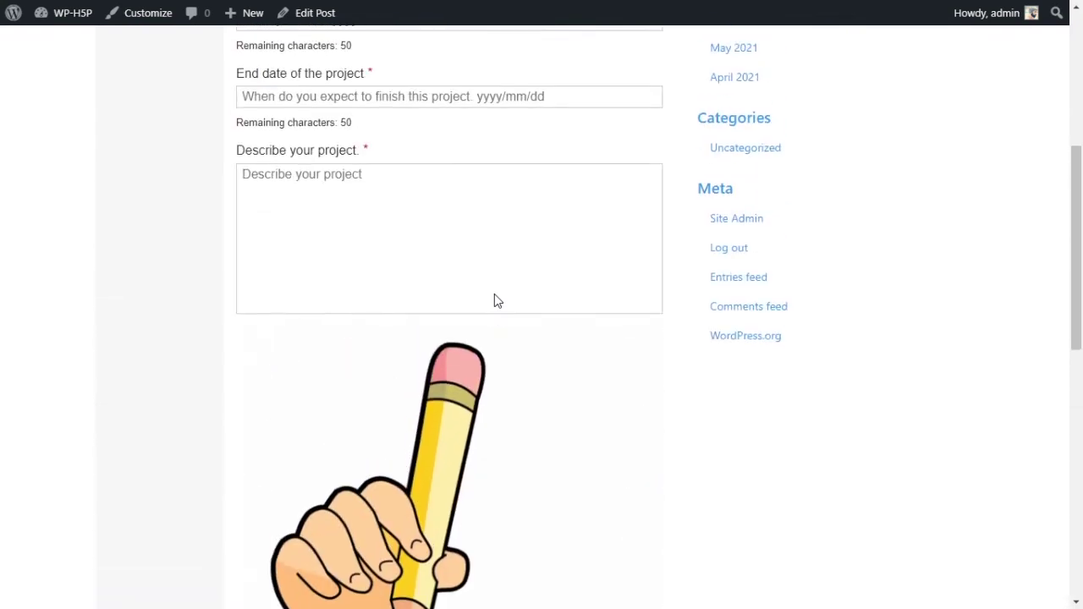
scroll(334, 269, down, 4)
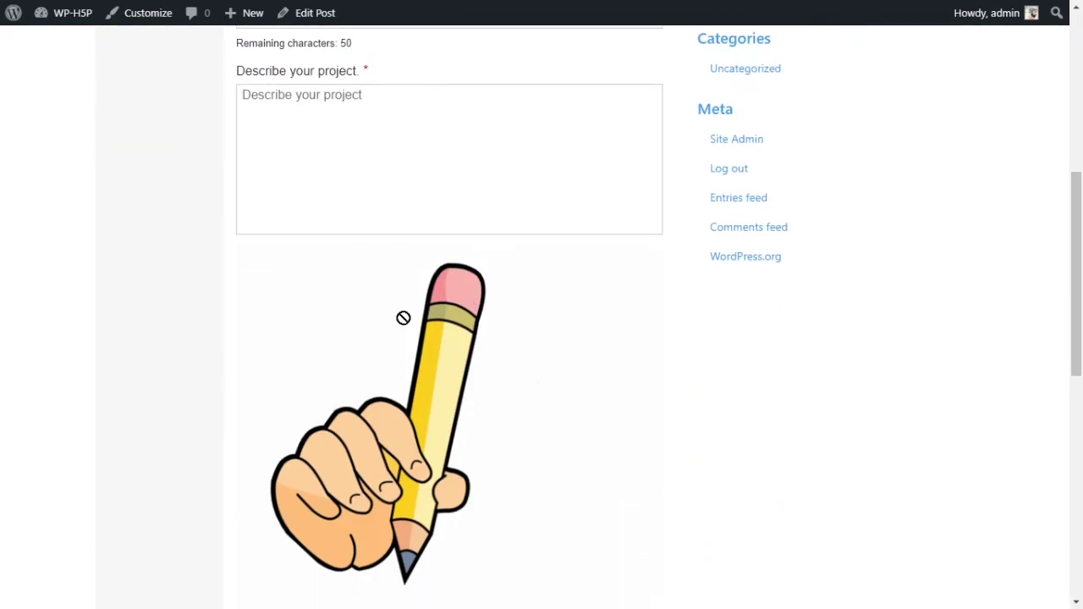
scroll(450, 322, down, 3)
scroll(464, 305, up, 2)
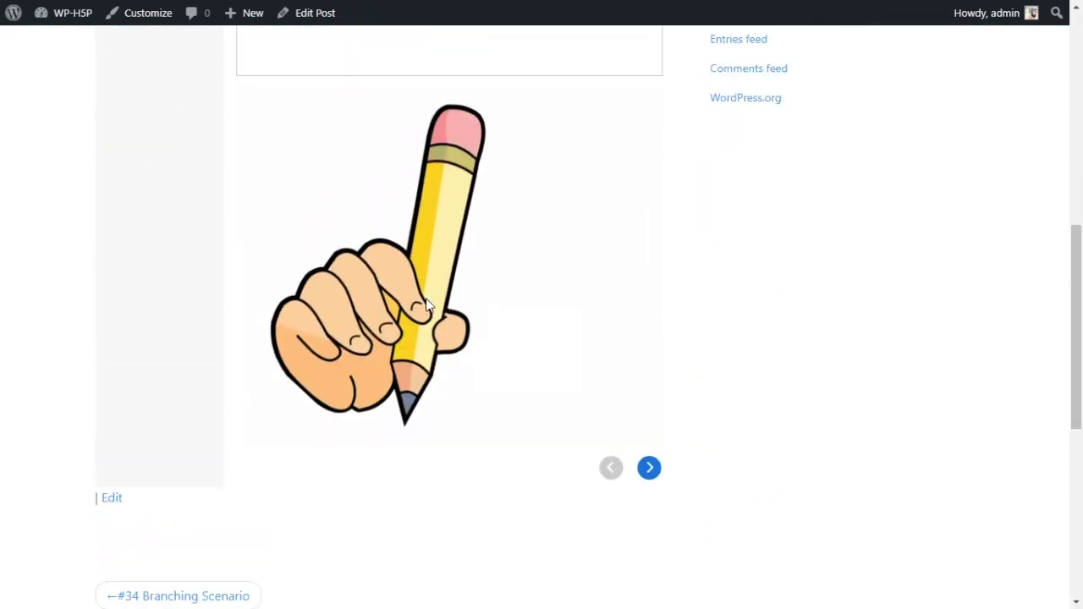
scroll(428, 305, up, 8)
scroll(429, 305, down, 2)
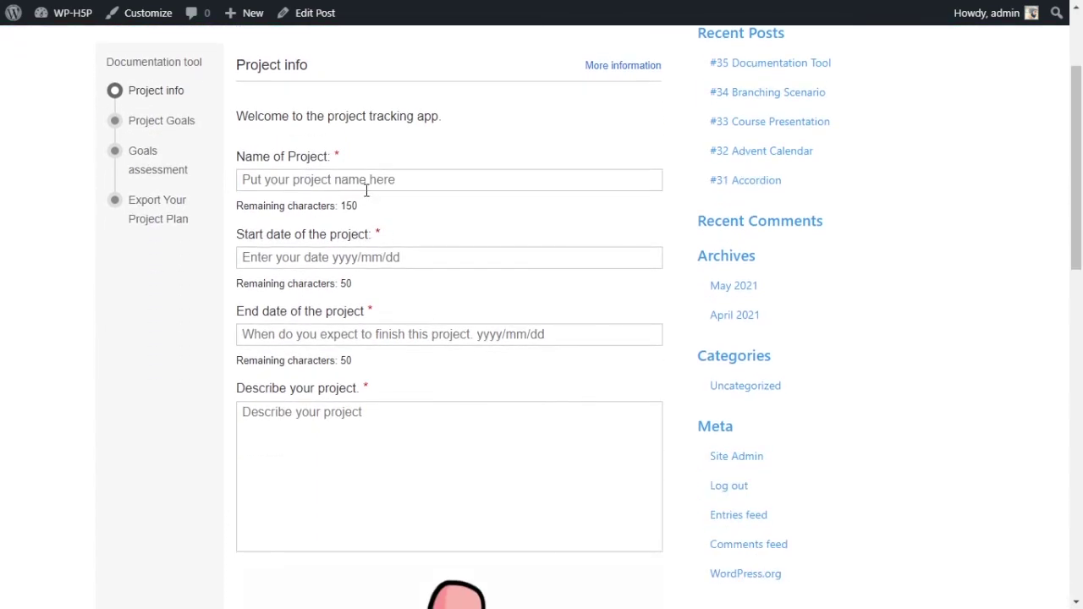
click(372, 330)
click(373, 453)
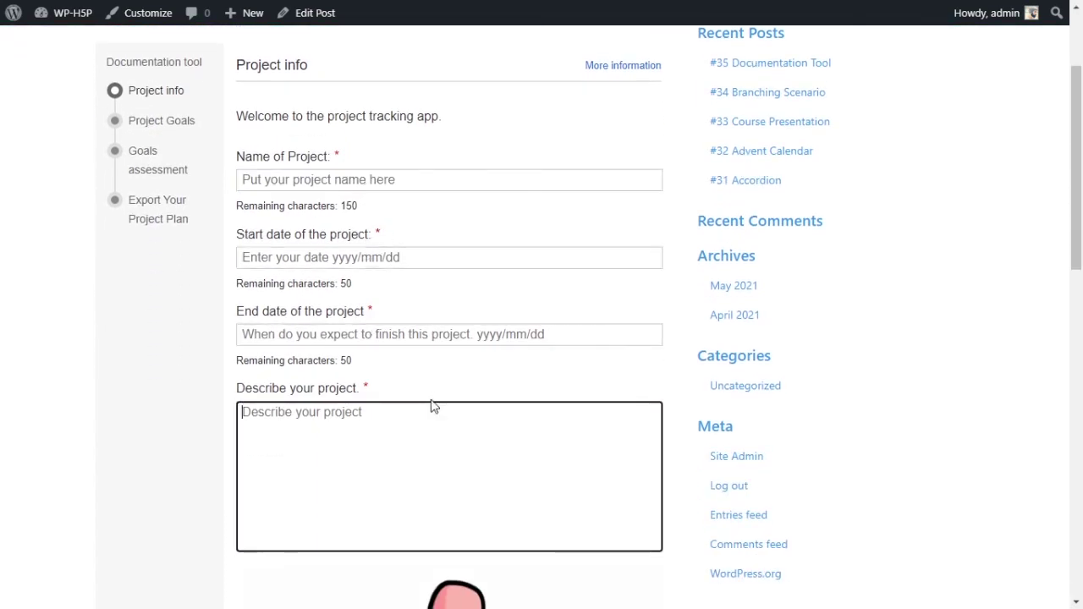
Step: Browse between the Project info, Project Goals, Goals assessment and Export Your Project Plan pages of the embedded tool
click(174, 133)
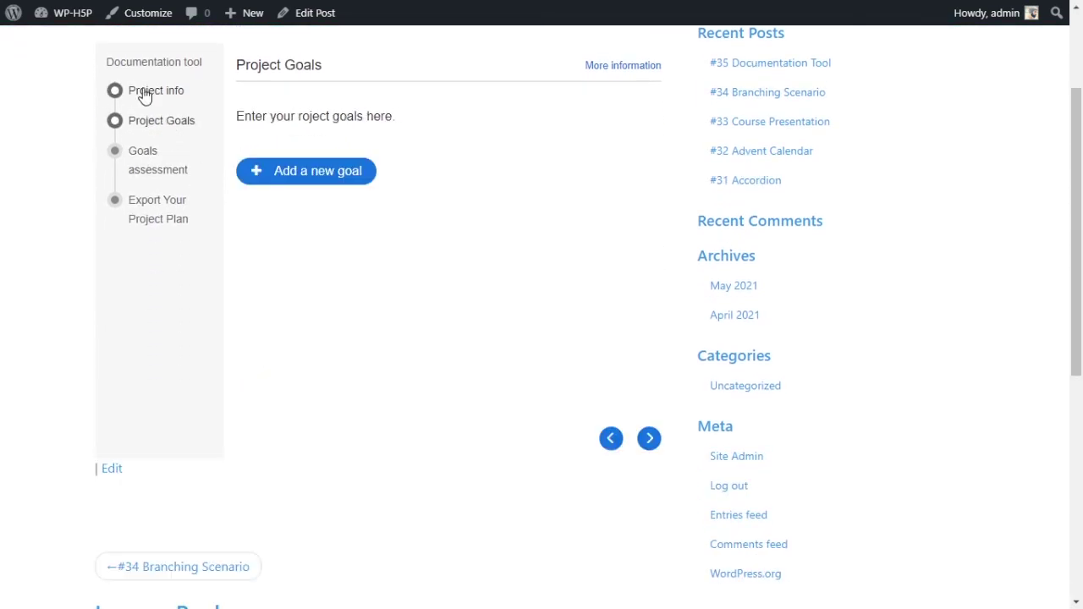
click(141, 95)
click(139, 125)
click(142, 142)
click(143, 132)
click(144, 93)
click(141, 123)
click(140, 160)
click(142, 203)
click(139, 165)
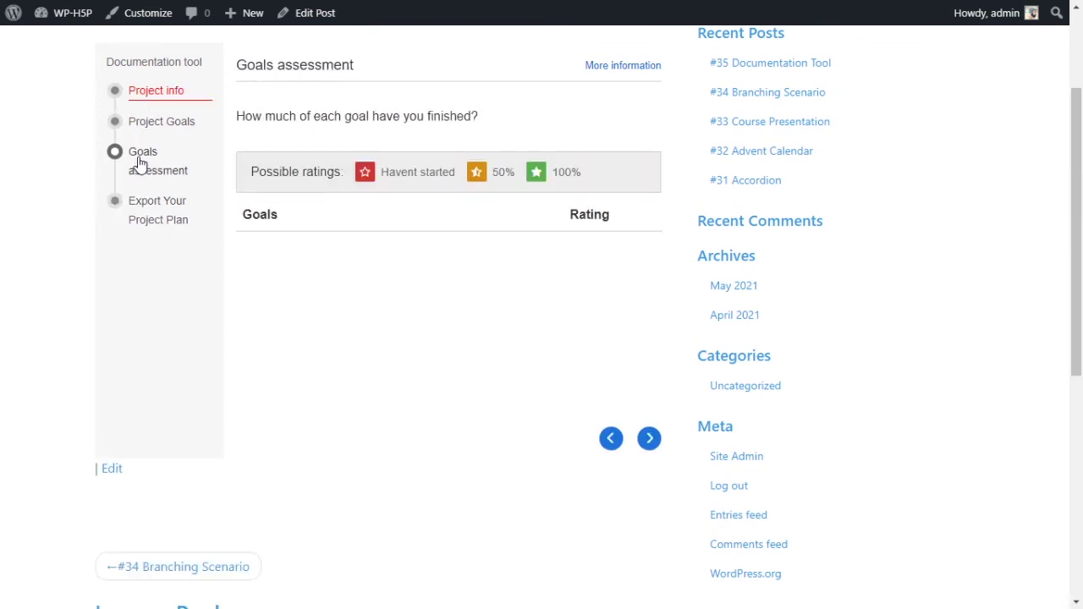
click(134, 211)
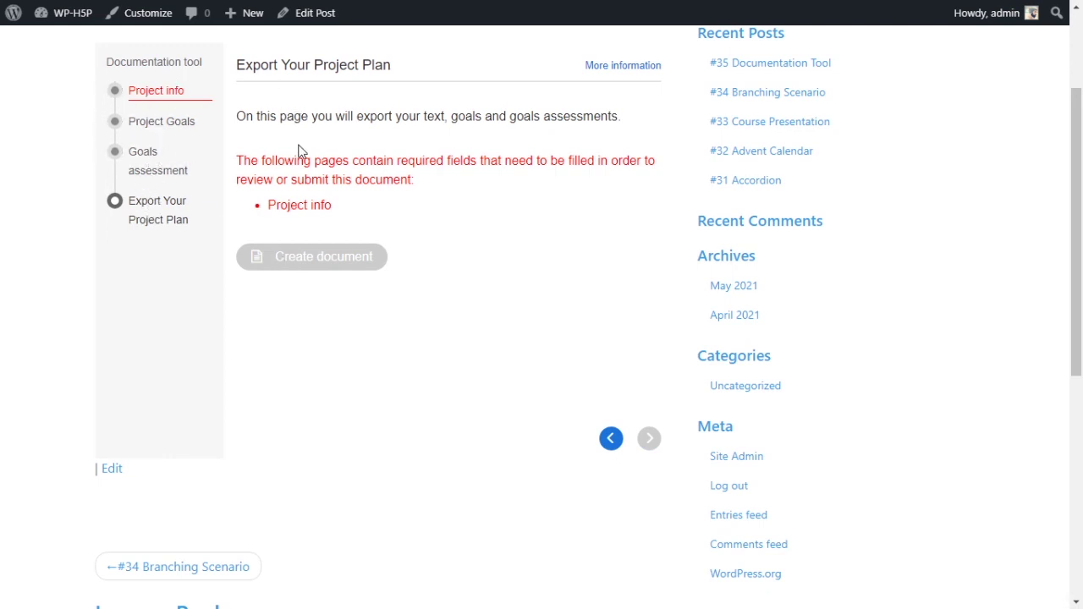
Step: Read the required-fields notice on the export page and examine the required fields on the Project info page
drag(240, 155, 609, 160)
click(452, 160)
click(449, 192)
click(165, 91)
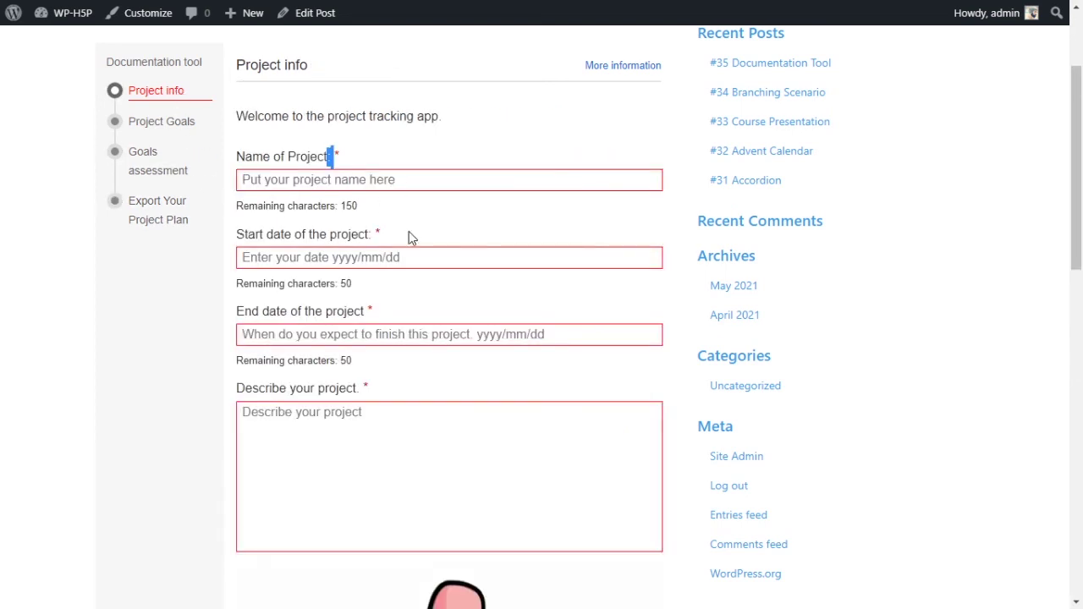
scroll(430, 293, down, 2)
scroll(414, 306, up, 3)
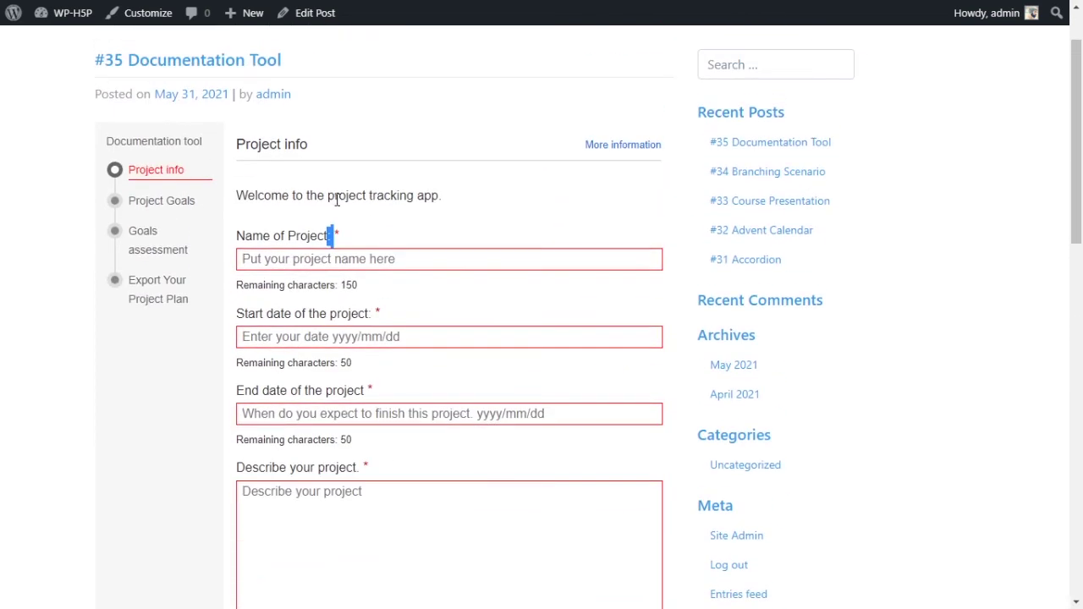
click(368, 337)
click(380, 411)
scroll(411, 386, down, 2)
click(370, 346)
scroll(370, 346, up, 2)
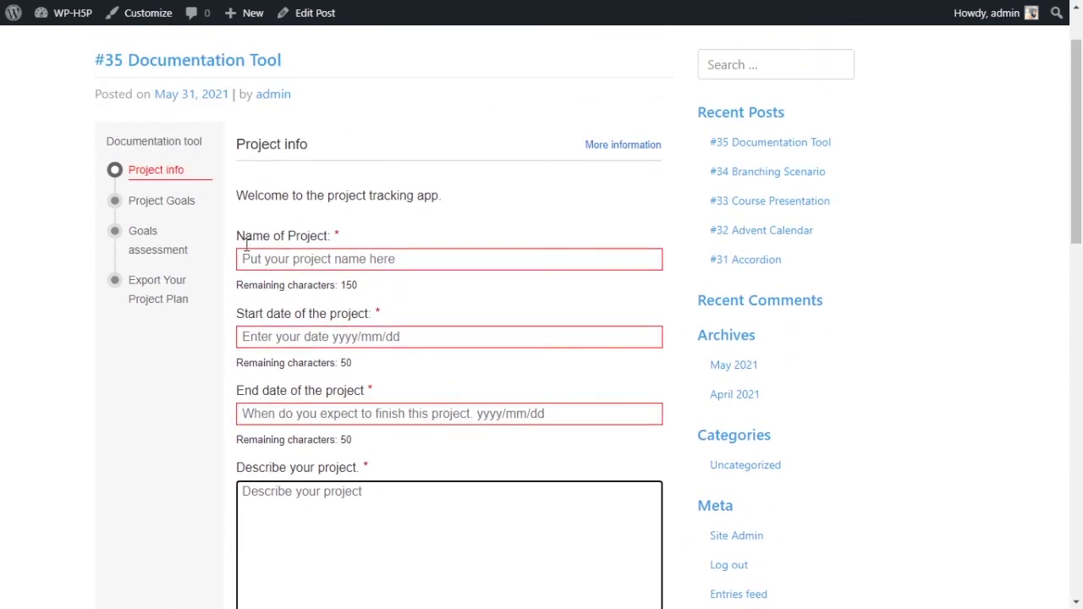
Step: Fill in the Project info page with project name 1, start date 2, end date 3 and description 4
click(182, 207)
click(157, 171)
click(364, 259)
text(1)
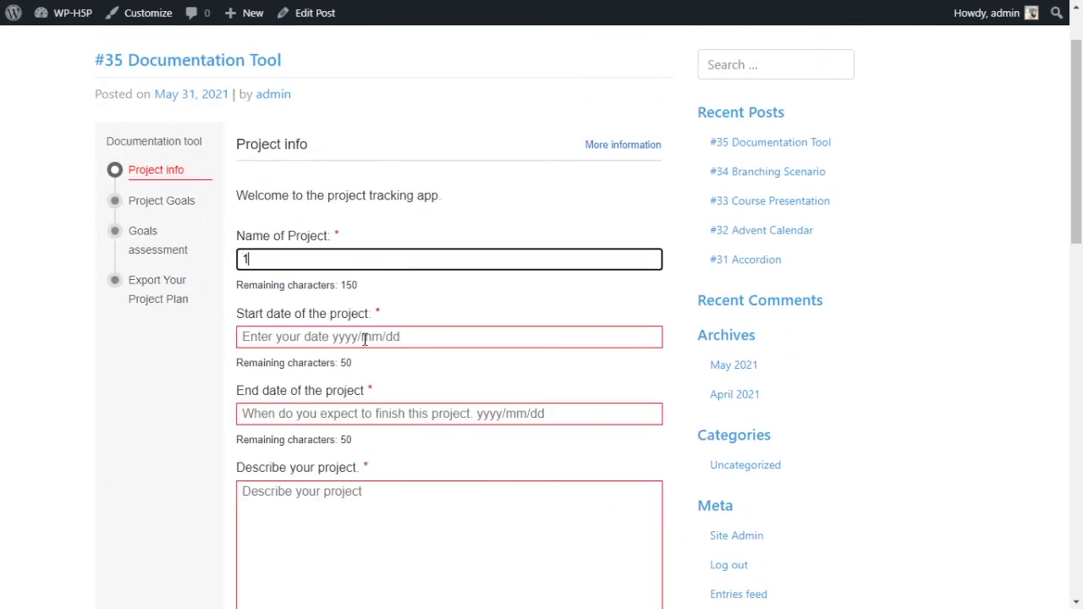
click(363, 336)
text(2)
click(357, 398)
click(351, 414)
text(3)
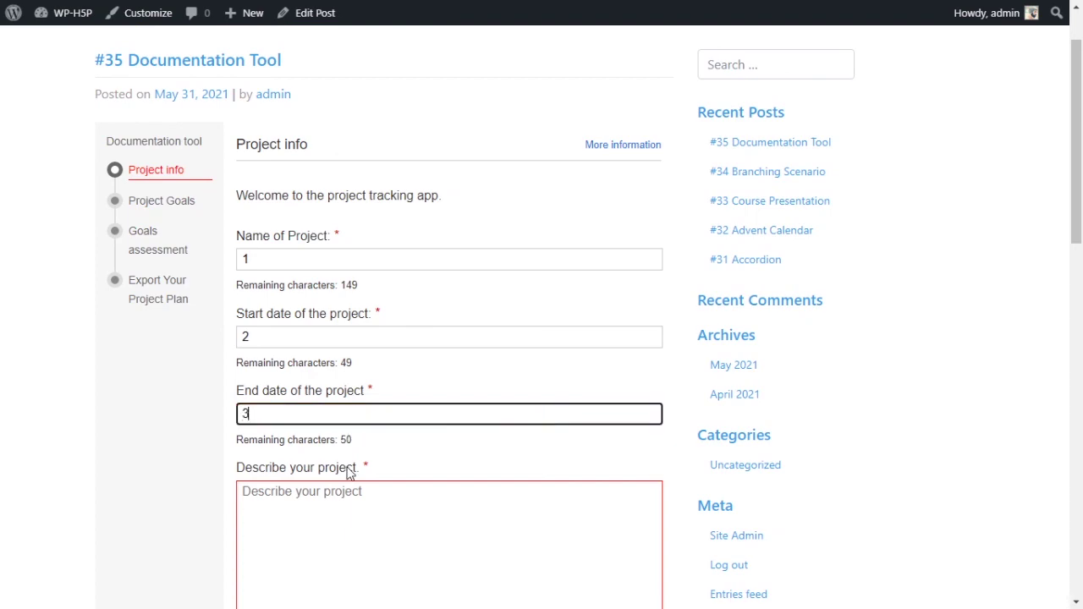
click(347, 508)
text(4)
scroll(348, 497, down, 2)
scroll(348, 497, down, 2)
scroll(331, 429, up, 4)
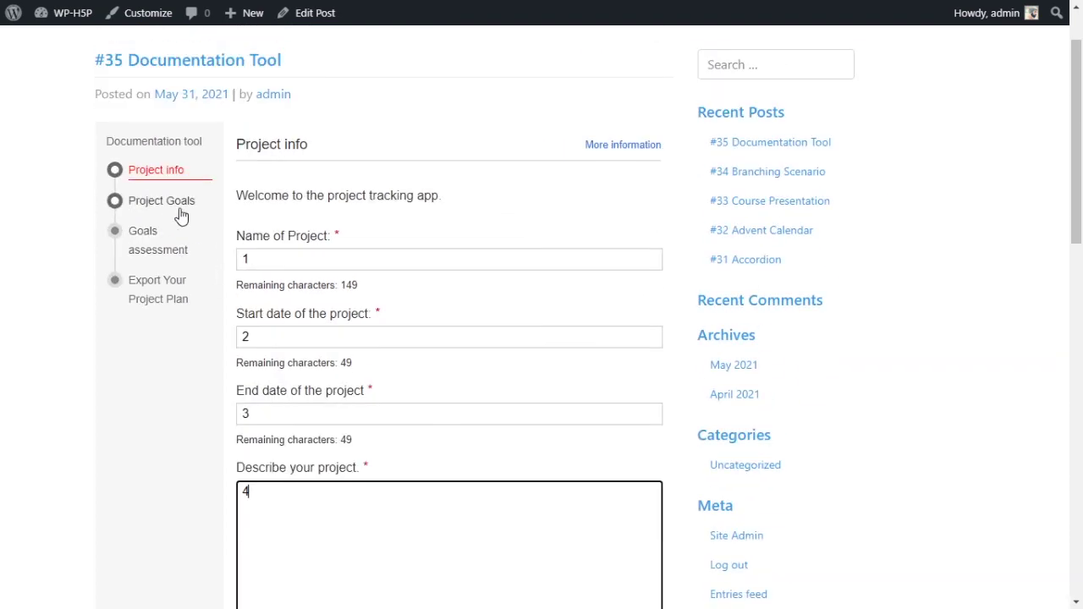
Step: Add four new empty goals on the Project Goals page
click(176, 208)
click(336, 259)
click(330, 348)
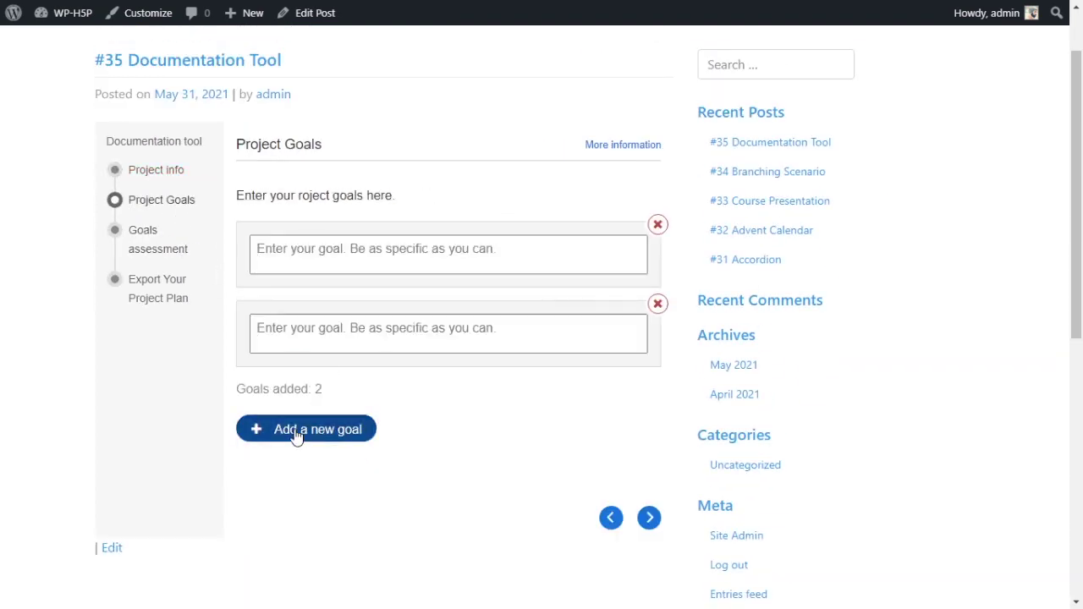
click(330, 428)
scroll(334, 448, down, 1)
click(325, 432)
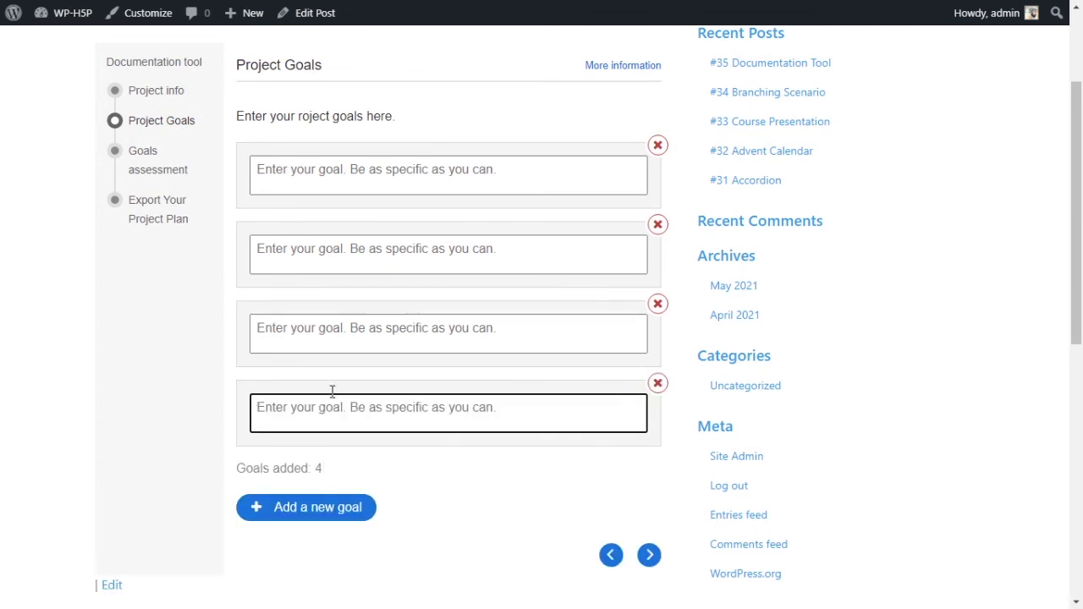
Step: Enter 1, 2, 3 and 4 as the texts of the four goals, in order
click(295, 170)
text(1)
click(297, 250)
text(2)
click(310, 339)
text(3)
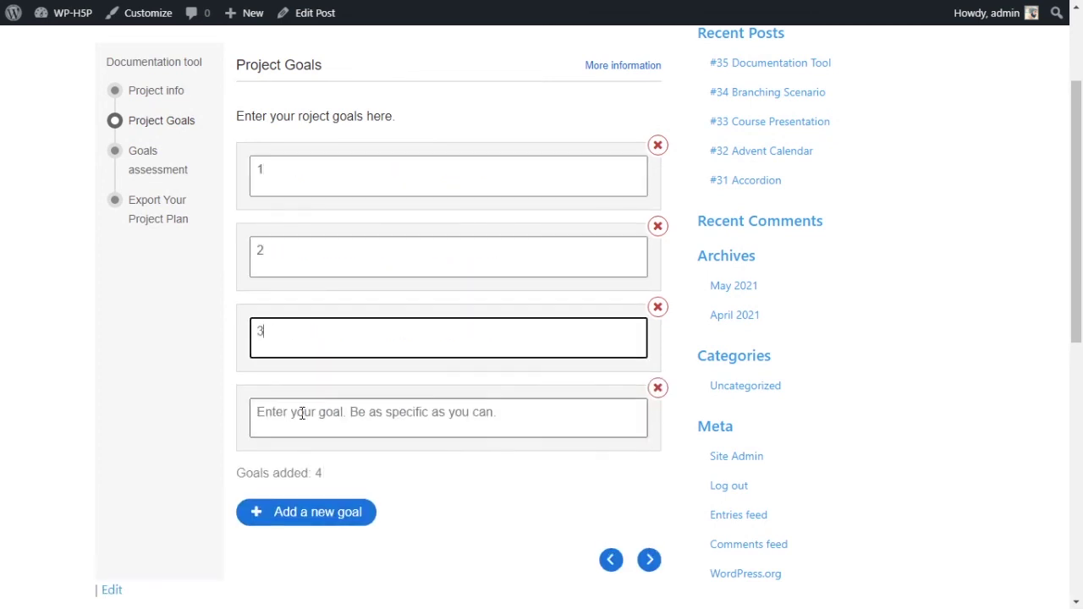
click(306, 416)
text(4)
Step: On the Goals assessment page, rate goals 1 and 4 as 50%, goal 2 as Havent started, and goal 3 as 100%
click(648, 562)
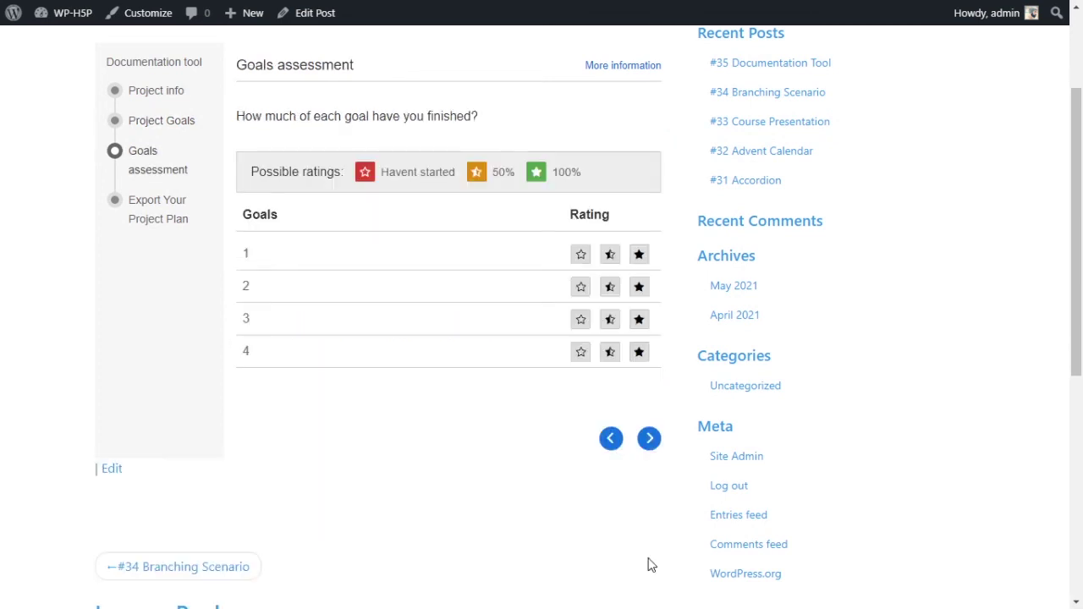
click(621, 254)
click(584, 289)
click(637, 322)
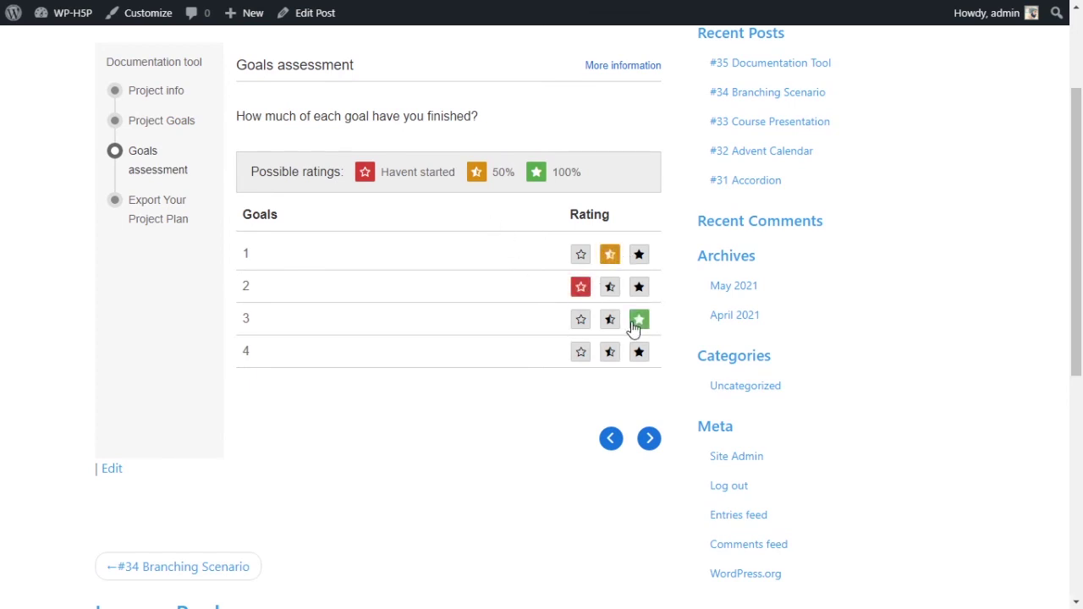
click(609, 354)
Step: Create the document from the Export Your Project Plan page, review its project info and goals assessment, and close it
click(648, 439)
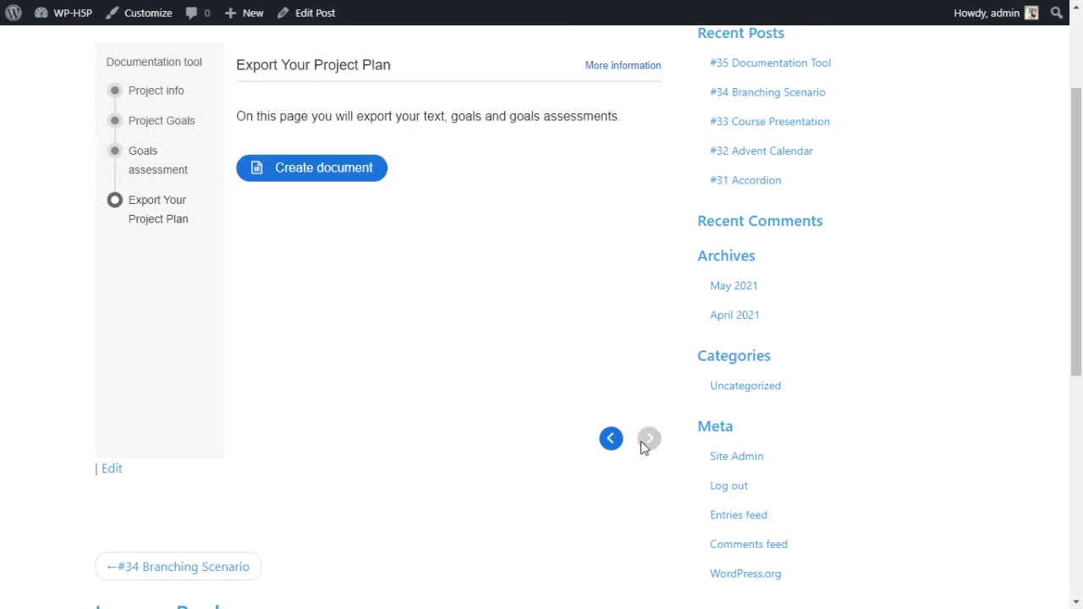
click(377, 176)
scroll(462, 227, down, 2)
scroll(462, 227, up, 2)
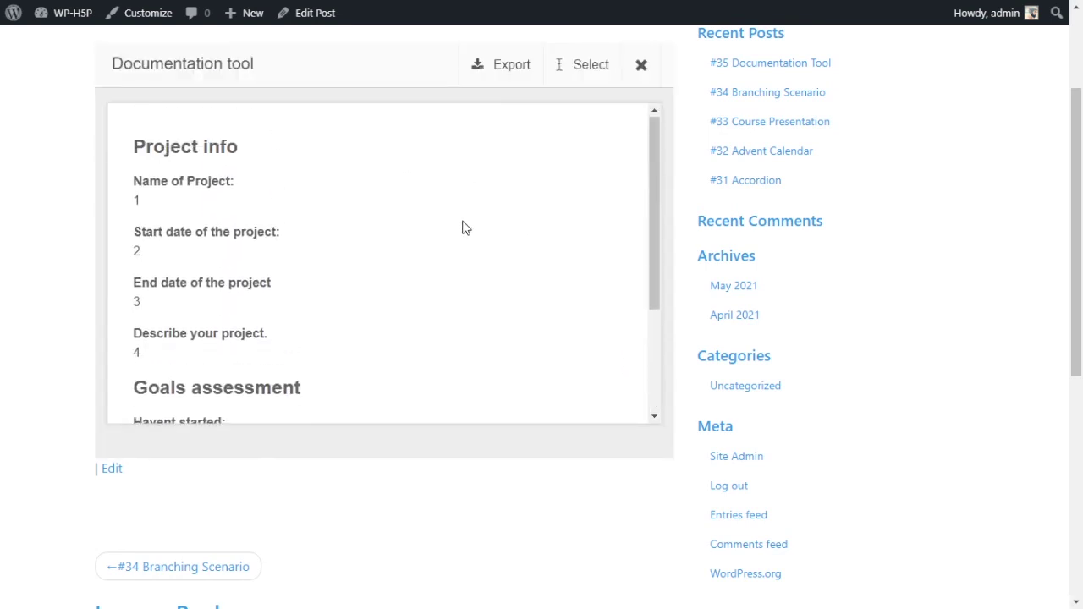
scroll(462, 227, down, 3)
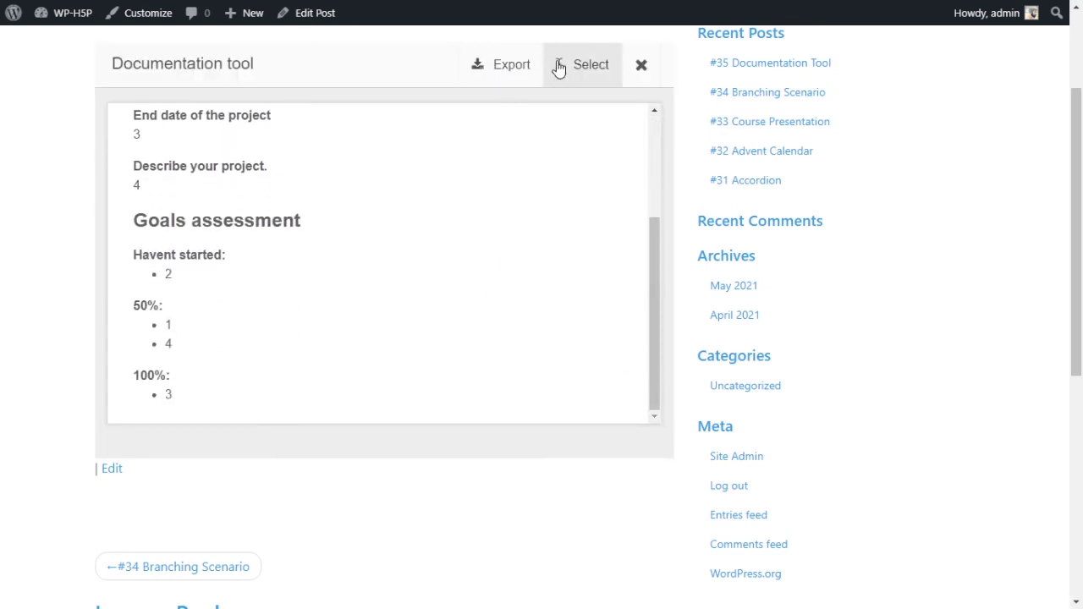
click(650, 73)
scroll(350, 239, up, 2)
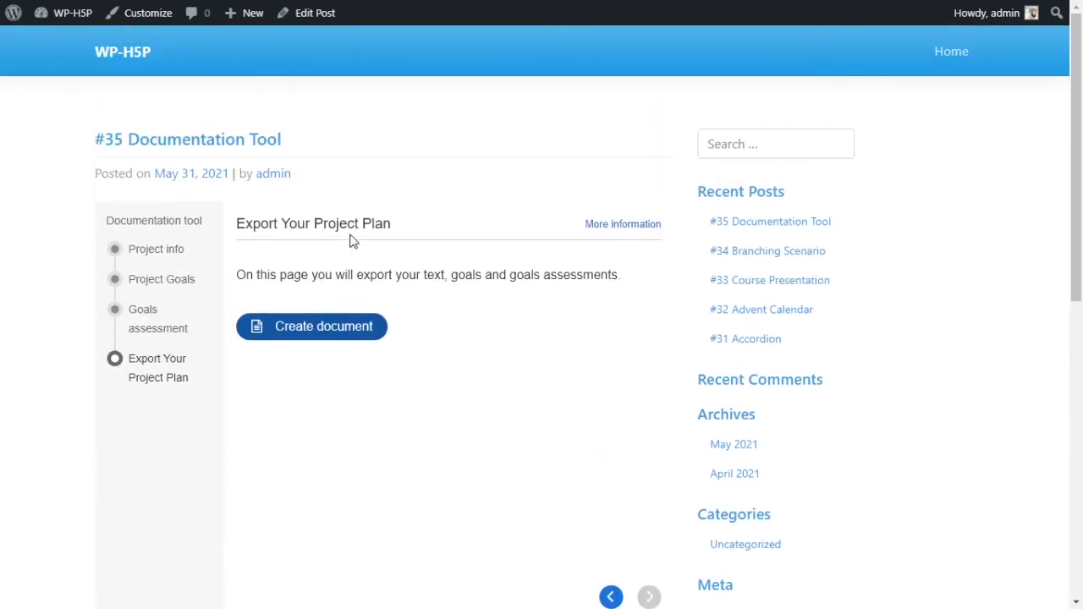
scroll(351, 237, down, 1)
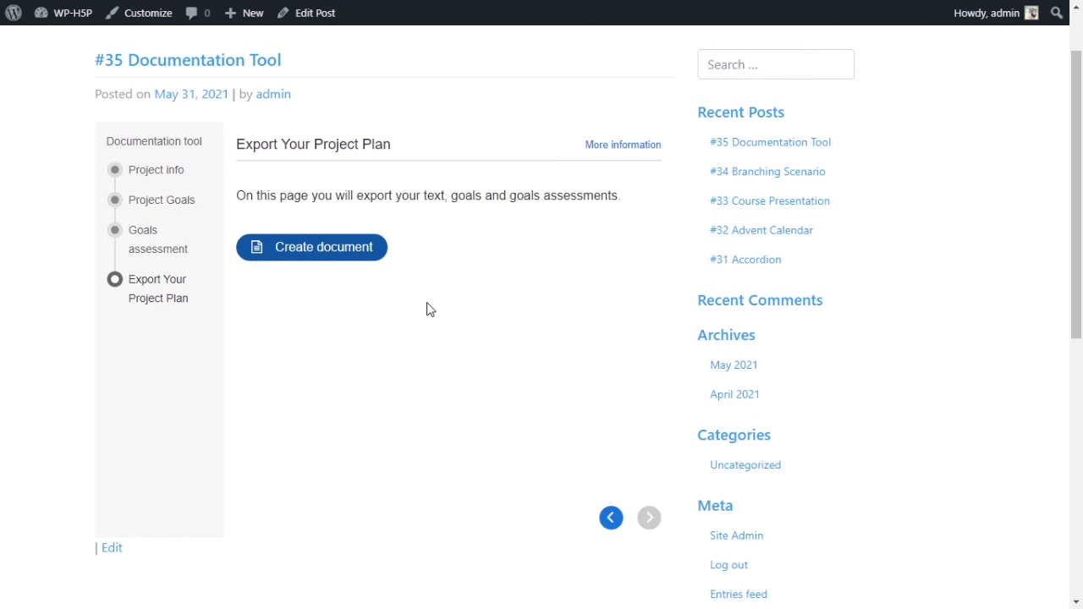
scroll(1077, 126, up, 2)
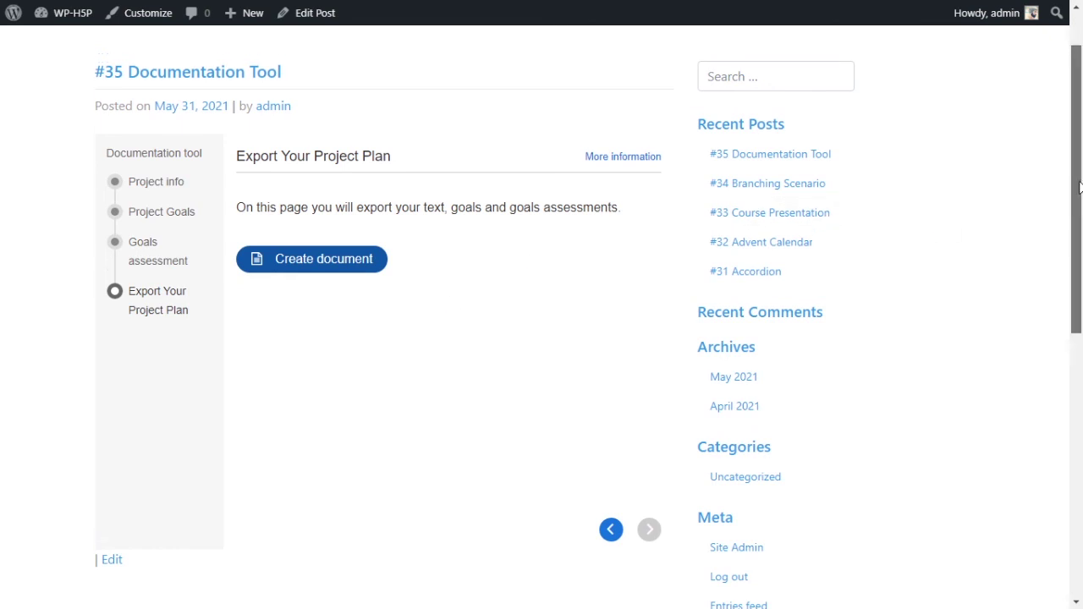
scroll(1077, 152, down, 3)
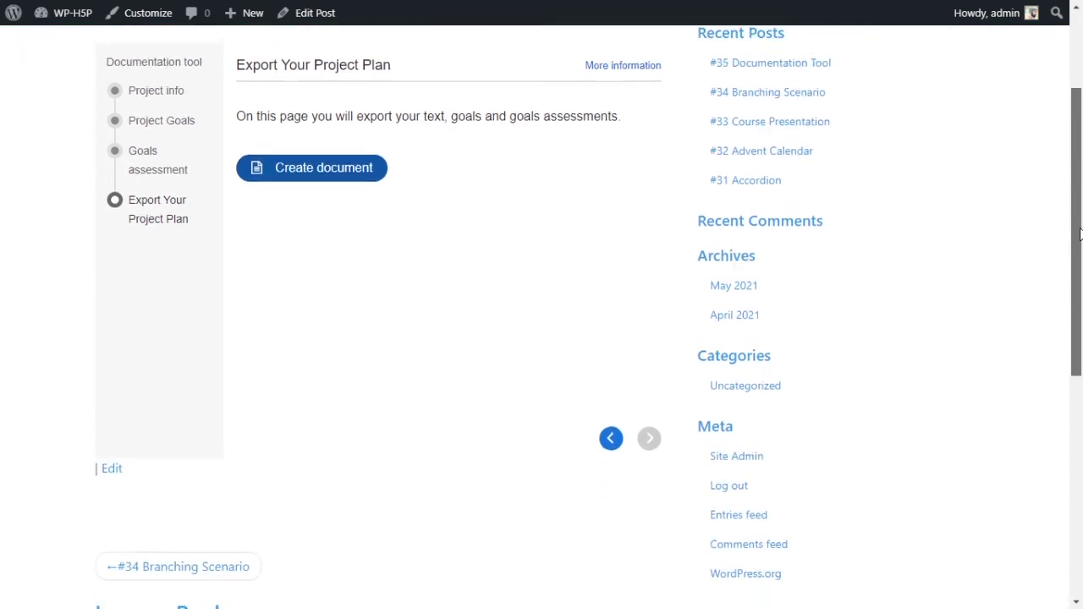
scroll(1077, 211, up, 1)
scroll(1075, 211, up, 1)
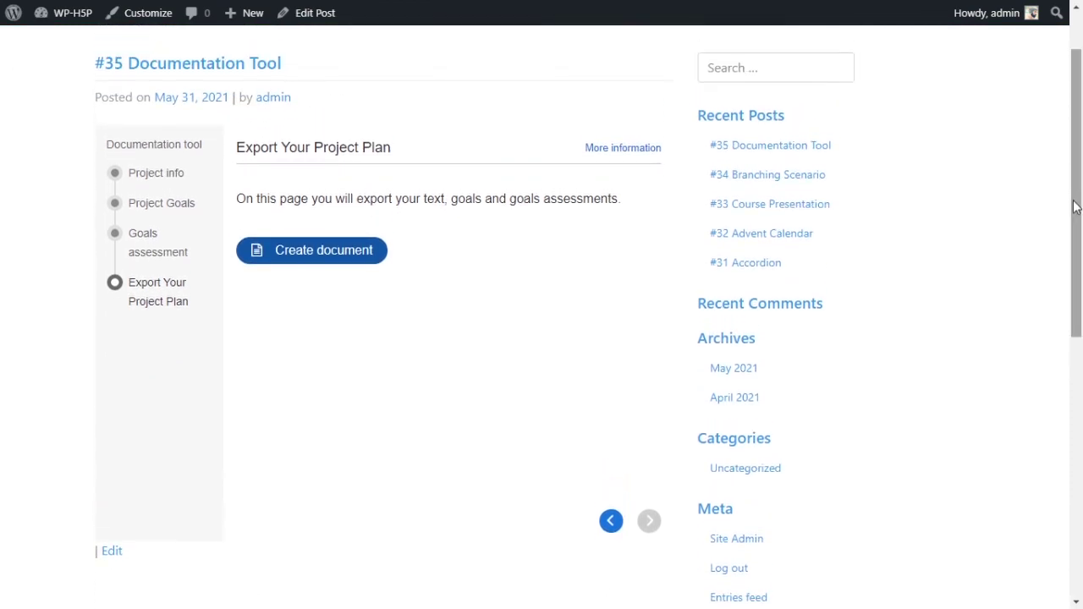
scroll(1078, 213, up, 1)
scroll(1079, 213, down, 1)
drag(1080, 222, 1078, 163)
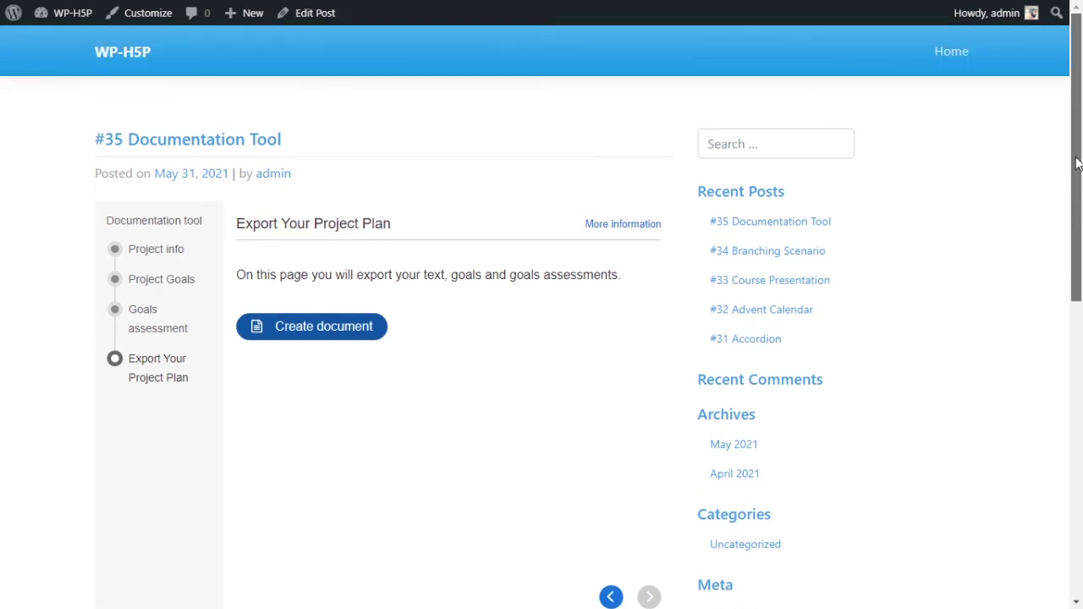